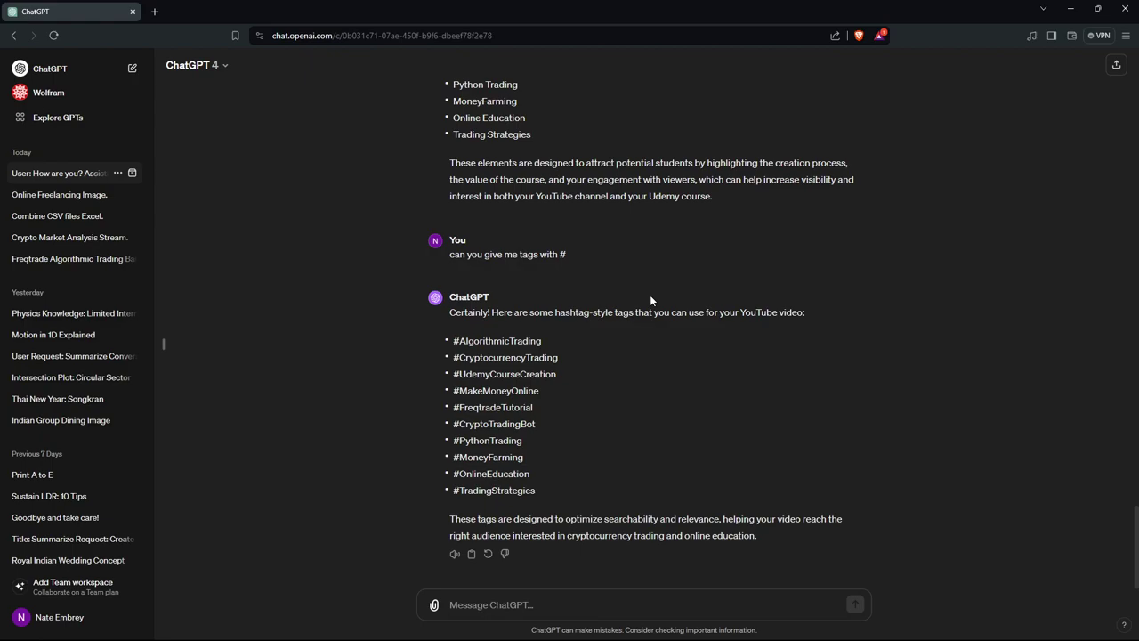
Step: Review the suggested YouTube video title, description and plain tags in the earlier chat answer
{"action": "scroll", "coordinate": [649, 294], "scroll_direction": "up", "scroll_amount": 7}
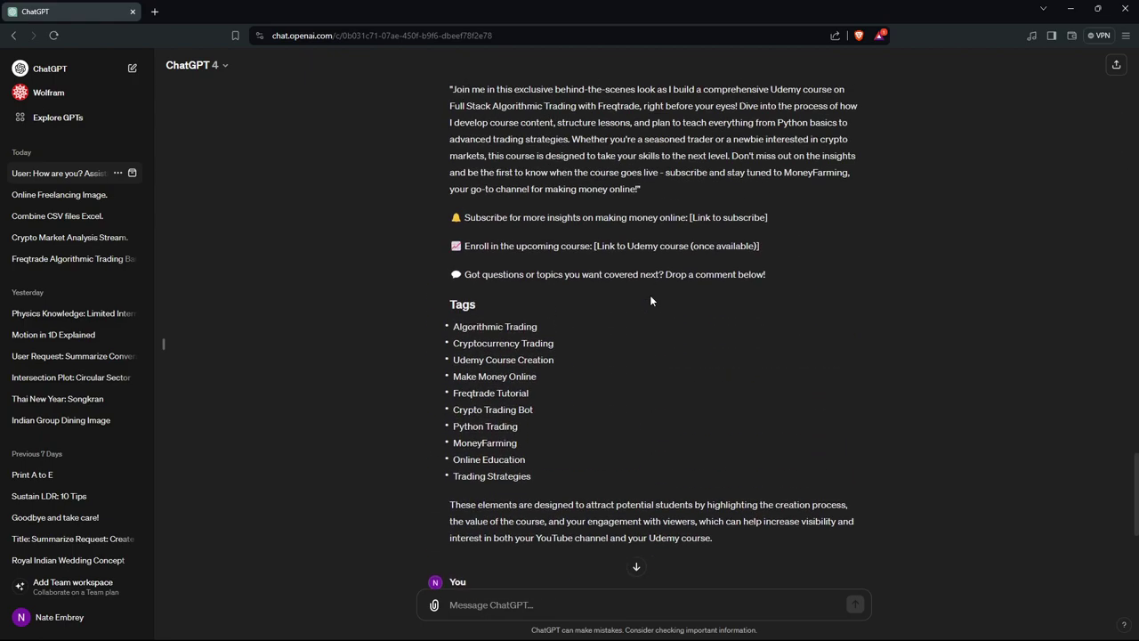
{"action": "scroll", "coordinate": [577, 295], "scroll_direction": "up", "scroll_amount": 1}
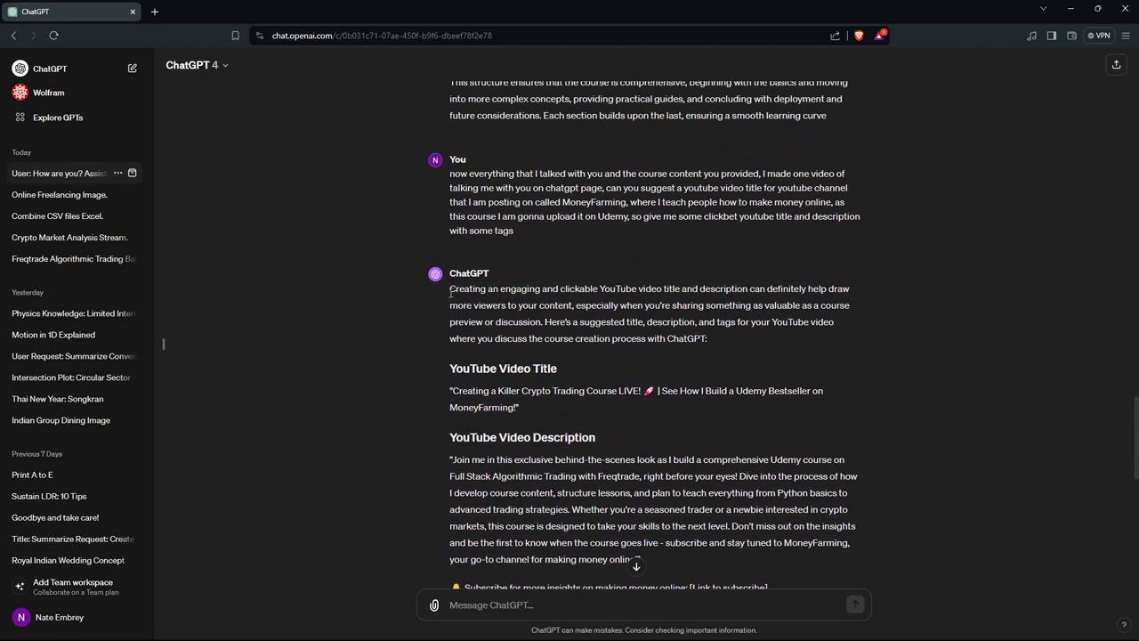
{"action": "left_click_drag", "start_coordinate": [450, 289], "coordinate": [798, 514]}
{"action": "left_click", "coordinate": [798, 513]}
{"action": "scroll", "coordinate": [687, 405], "scroll_direction": "down", "scroll_amount": 5}
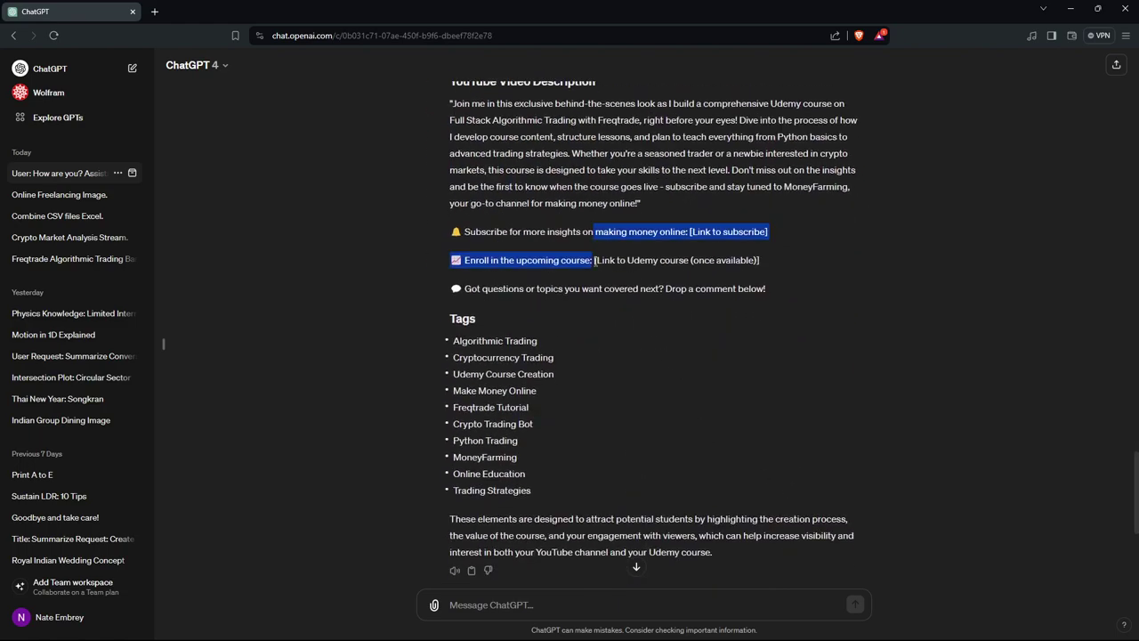
{"action": "scroll", "coordinate": [640, 413], "scroll_direction": "down", "scroll_amount": 3}
{"action": "scroll", "coordinate": [632, 401], "scroll_direction": "up", "scroll_amount": 6}
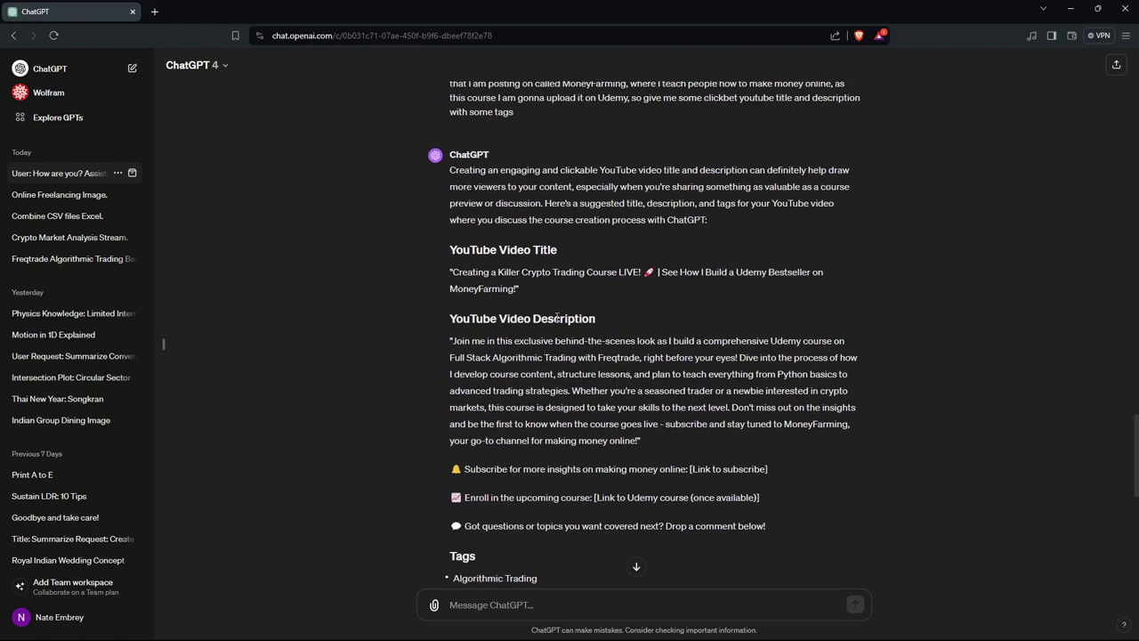
{"action": "scroll", "coordinate": [585, 310], "scroll_direction": "down", "scroll_amount": 7}
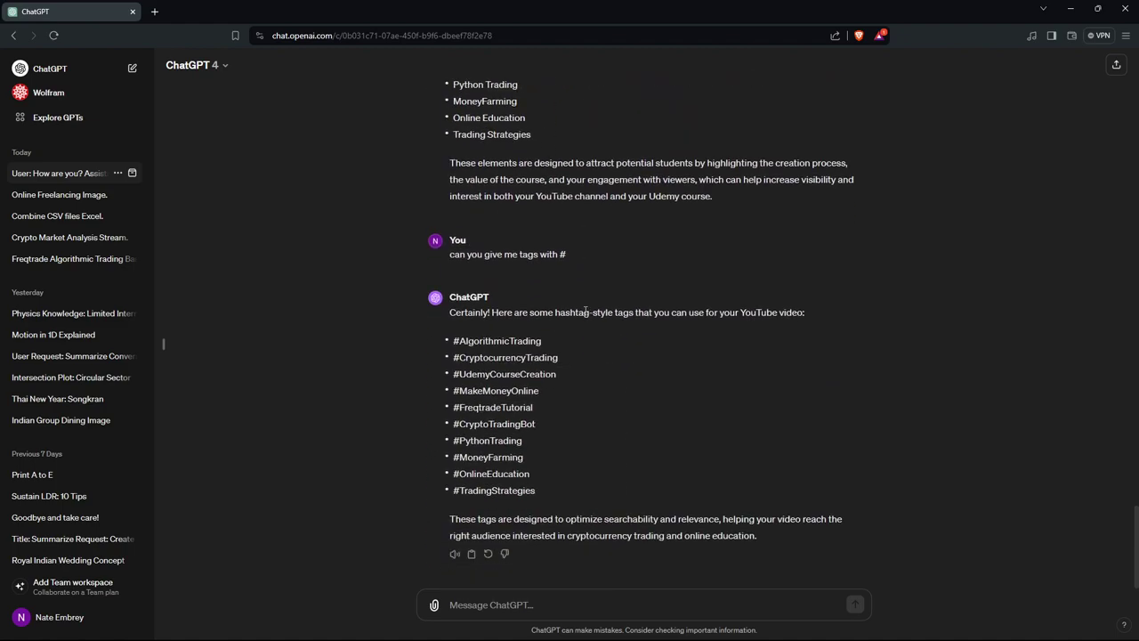
Step: Look over the list of hashtag-style tags in the latest answer
{"action": "left_click_drag", "start_coordinate": [592, 485], "coordinate": [445, 312]}
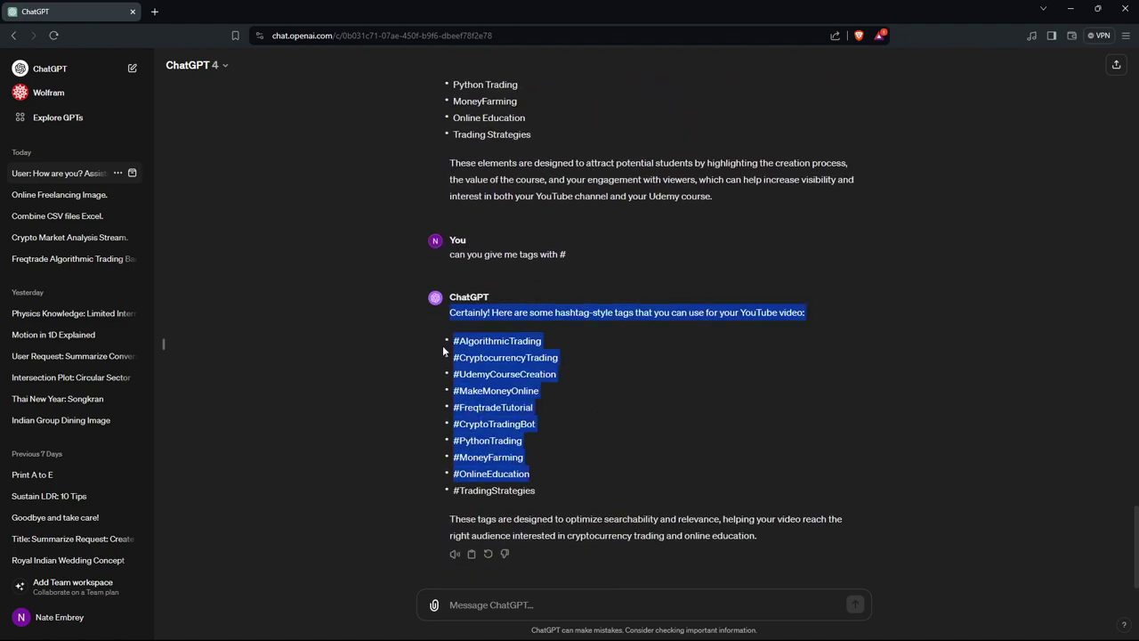
{"action": "left_click", "coordinate": [541, 438]}
{"action": "left_click_drag", "start_coordinate": [547, 488], "coordinate": [449, 313]}
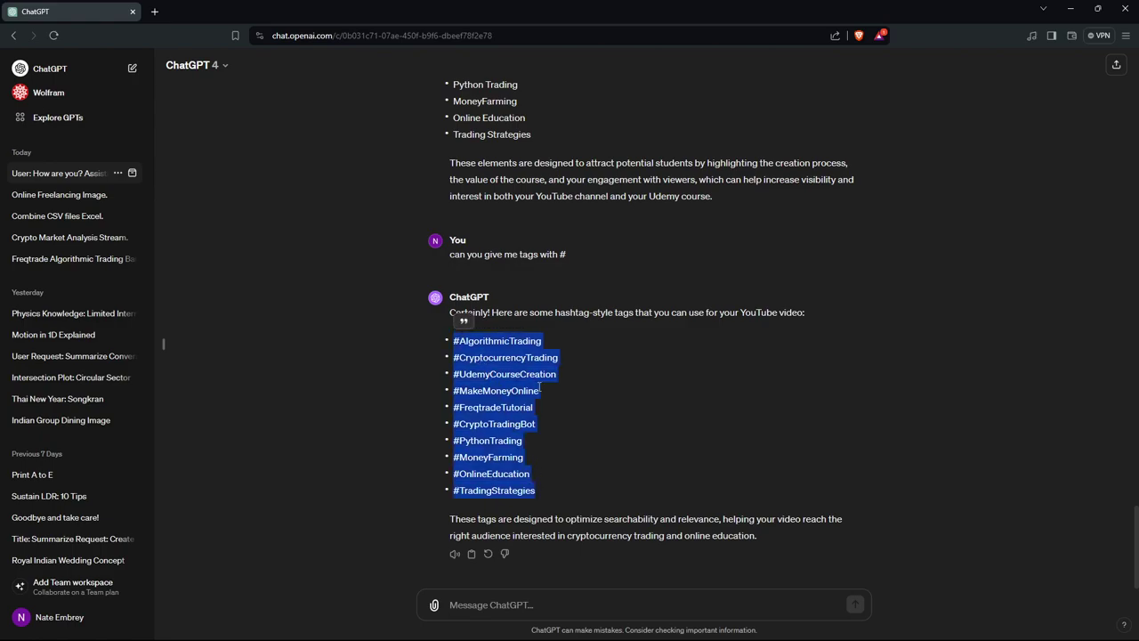
{"action": "left_click", "coordinate": [560, 462]}
{"action": "left_click_drag", "start_coordinate": [553, 519], "coordinate": [428, 313]}
{"action": "left_click", "coordinate": [572, 403]}
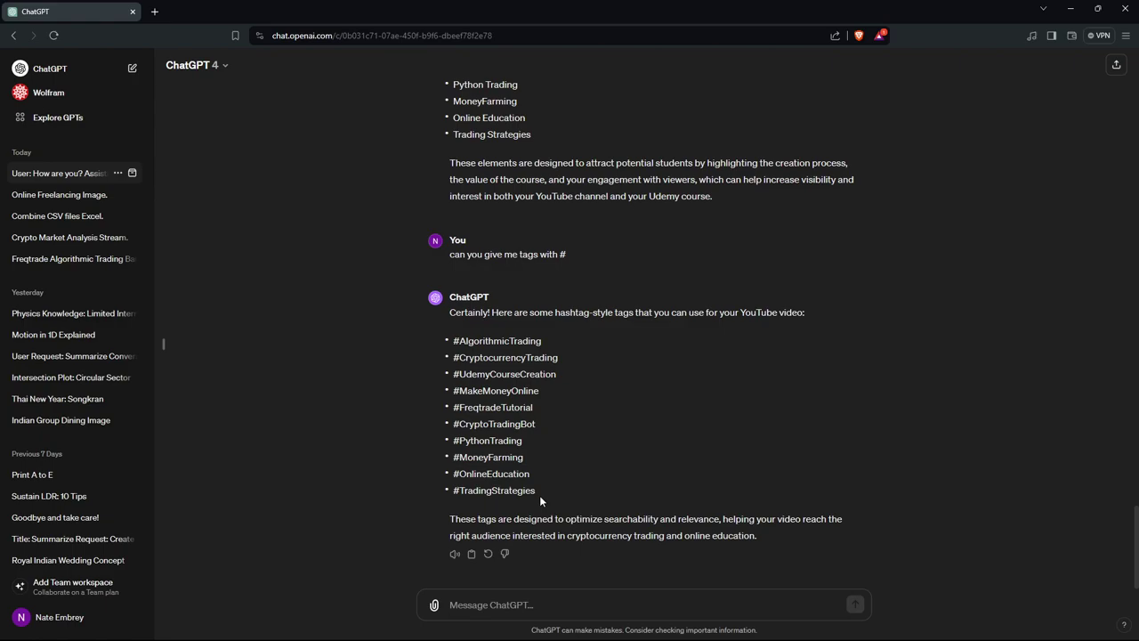
{"action": "left_click_drag", "start_coordinate": [539, 494], "coordinate": [451, 301]}
{"action": "left_click", "coordinate": [509, 359]}
{"action": "left_click", "coordinate": [619, 607]}
{"action": "key", "text": "ctrl+v"}
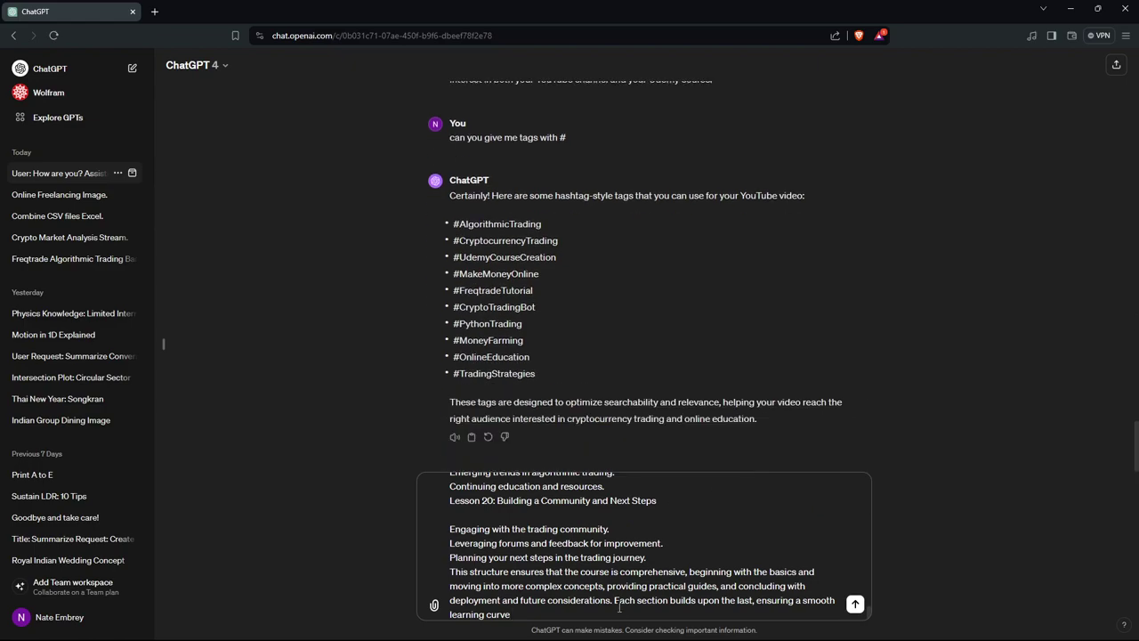
{"action": "key", "text": "ctrl+a"}
{"action": "type", "text": "Hey ChatG"}
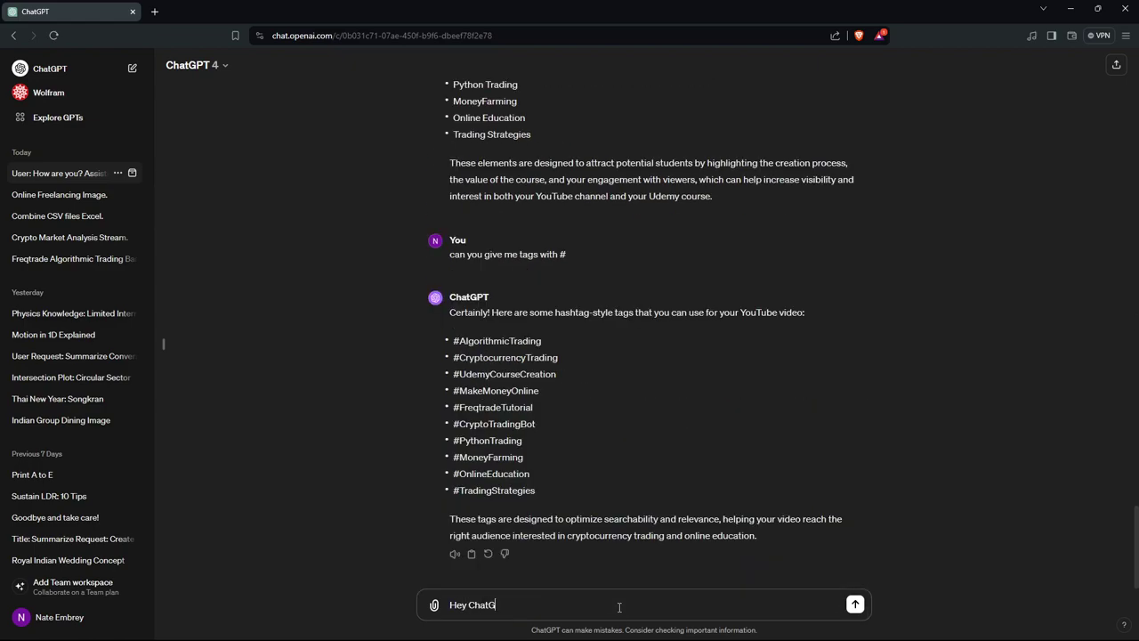
{"action": "type", "text": "PT, rememver"}
{"action": "key", "text": "BackSpace"}
{"action": "type", "text": "ber you were an experienced trader"}
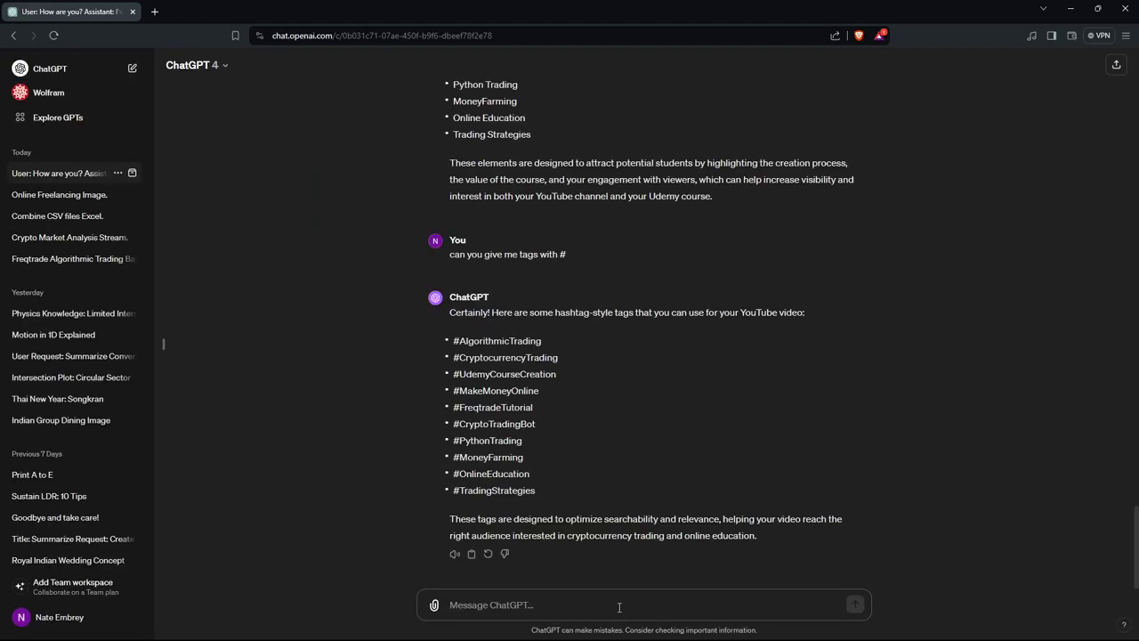
Step: Begin a message: "Hey ChatGPT, remember you were acting as TradingGPT meaning like, the best trader with all the knowledge requires to be an experienced trader, anyway, thanks for the course curriculum"
{"action": "type", "text": "Hey the"}
{"action": "key", "text": "BackSpace"}
{"action": "key", "text": "BackSpace"}
{"action": "key", "text": "BackSpace"}
{"action": "key", "text": "BackSpace"}
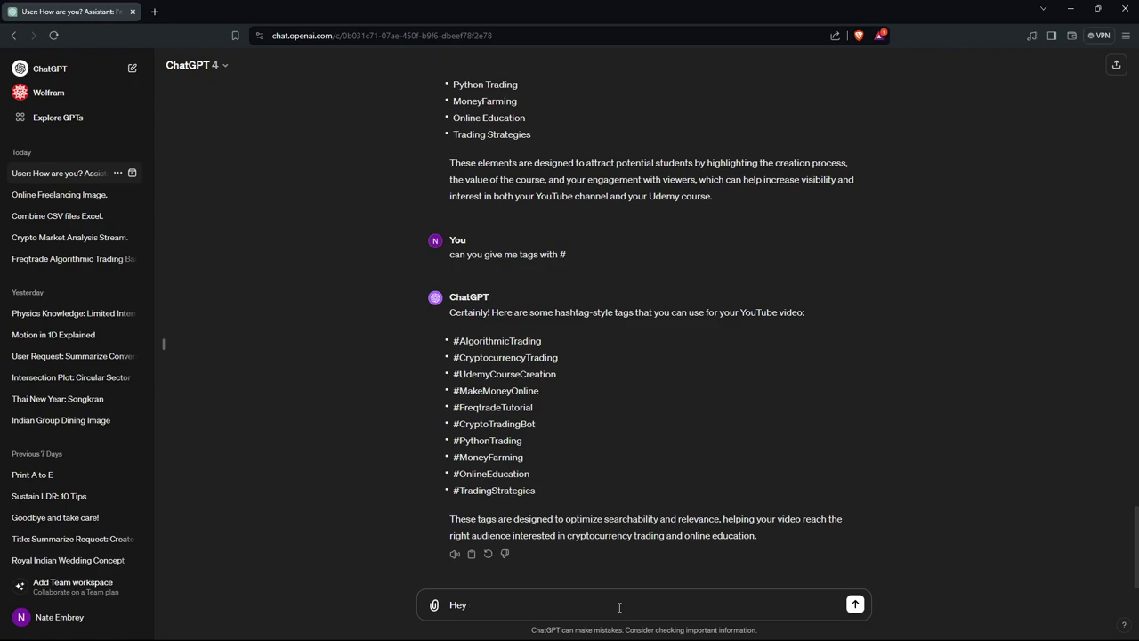
{"action": "type", "text": "ChatGPT, remember you were acting as TradingGPT"}
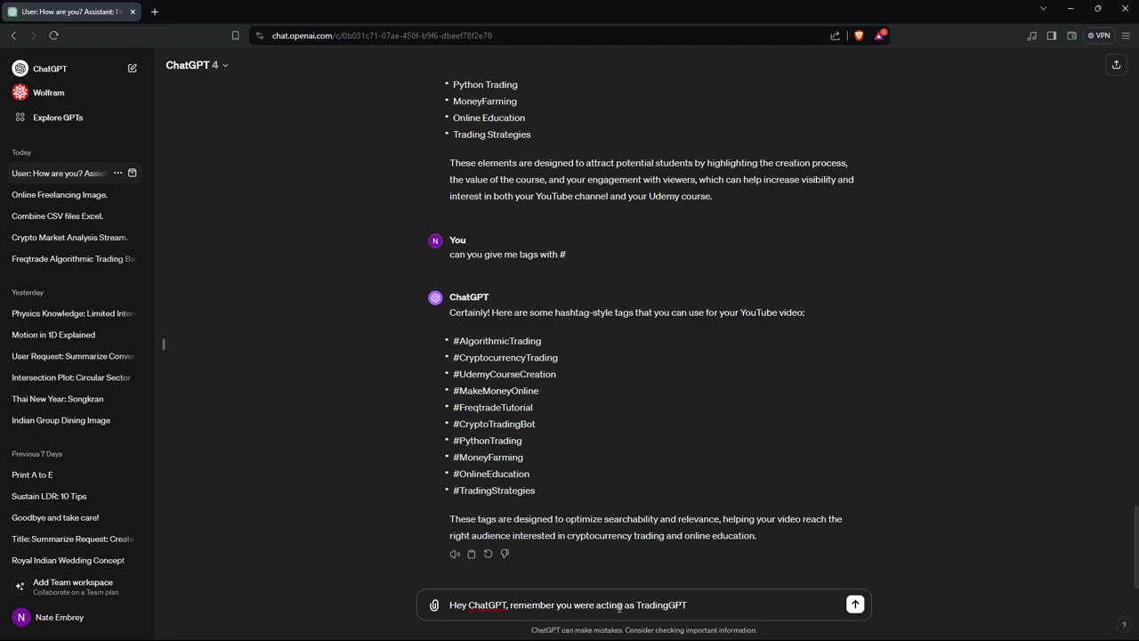
{"action": "type", "text": " meaning like, the best trader with all the knowledge"}
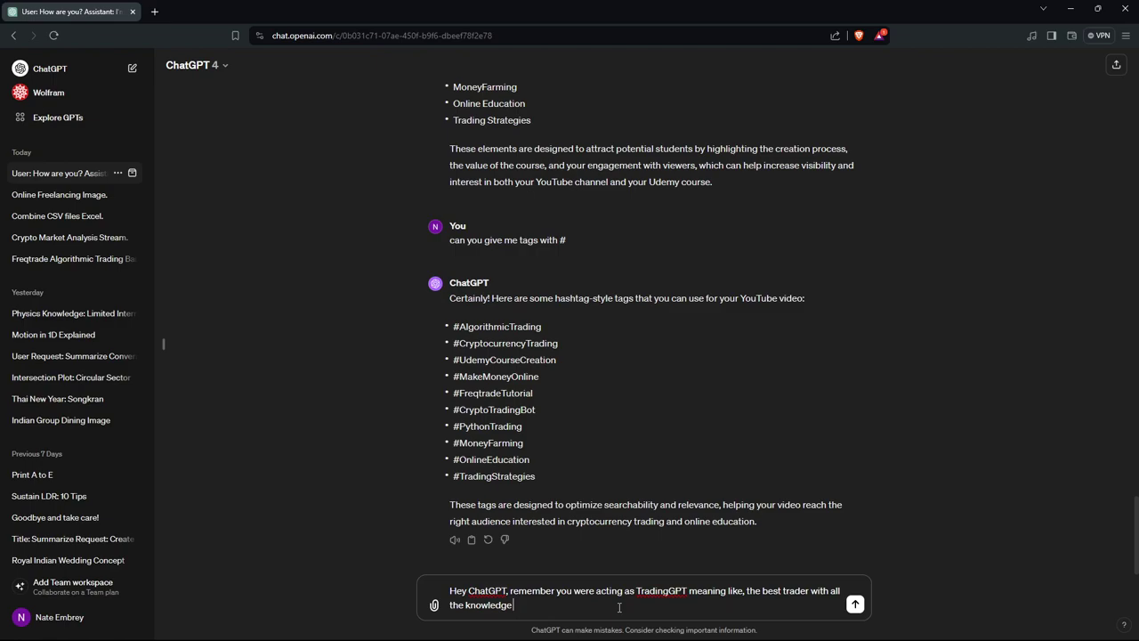
{"action": "type", "text": " requires to be an experienced trader"}
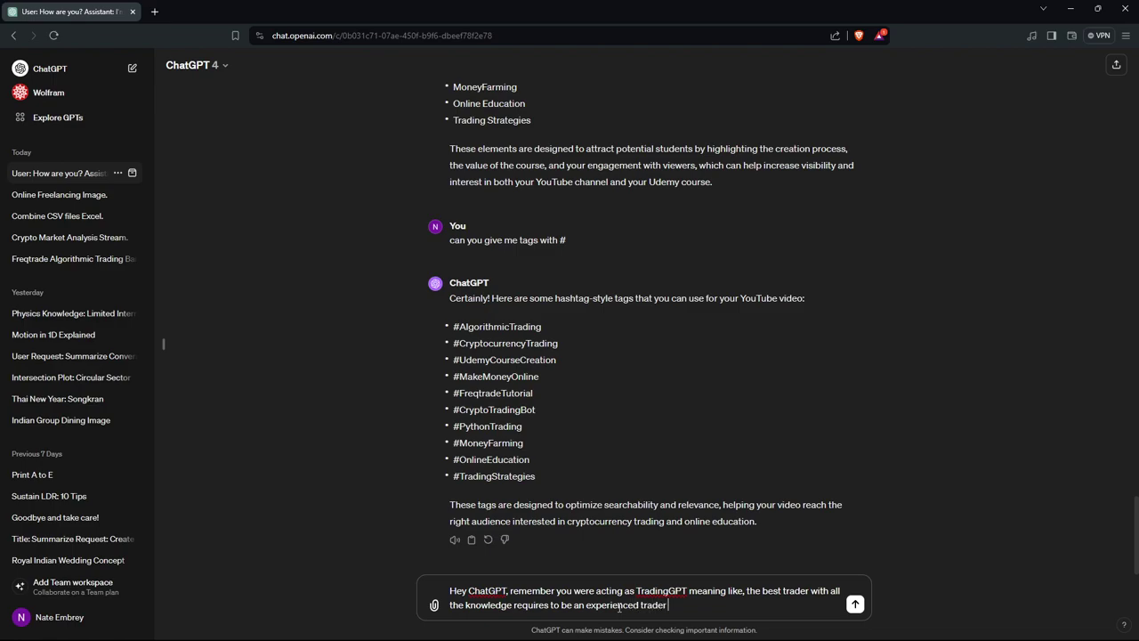
{"action": "type", "text": ", anyway, thanks for the course curriculum"}
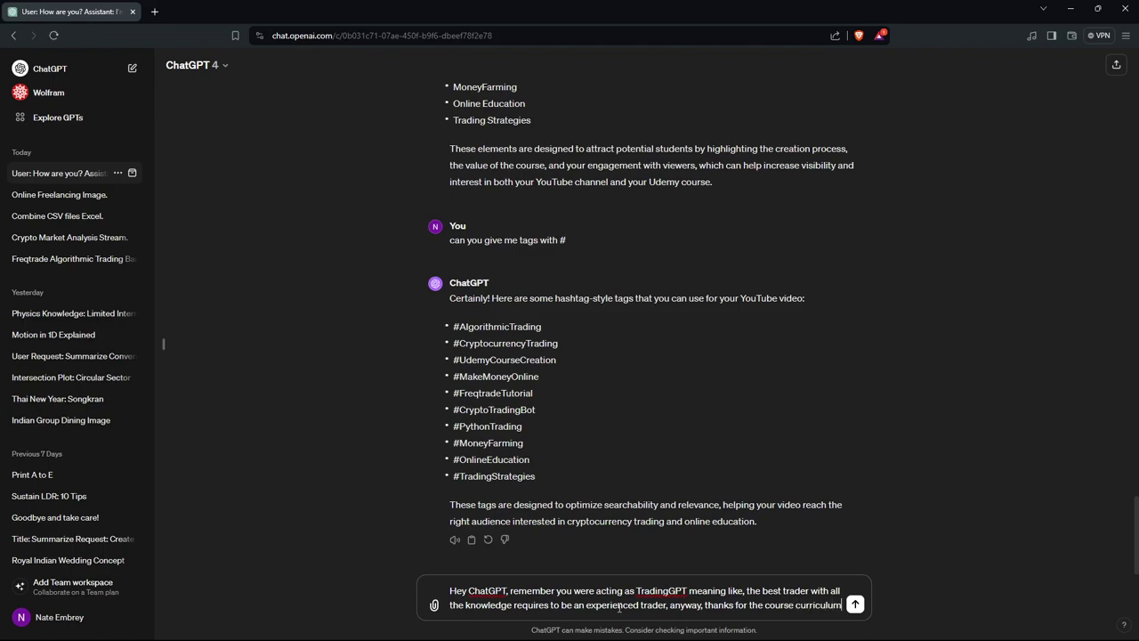
Step: Add the full copied course curriculum to the message after the thank-you sentence
{"action": "type", "text": ", he"}
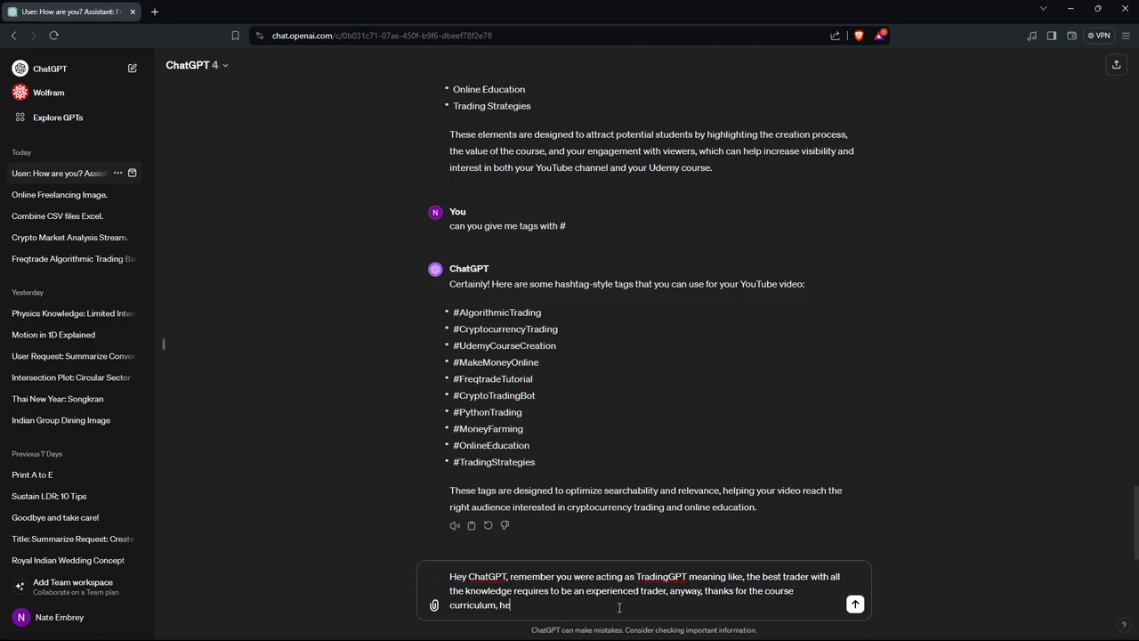
{"action": "type", "text": "re's the course cu"}
{"action": "key", "text": "BackSpace"}
{"action": "key", "text": "BackSpace"}
{"action": "key", "text": "BackSpace"}
{"action": "key", "text": "BackSpace"}
{"action": "key", "text": "BackSpace"}
{"action": "key", "text": "BackSpace"}
{"action": "key", "text": "BackSpace"}
{"action": "key", "text": "BackSpace"}
{"action": "key", "text": "BackSpace"}
{"action": "key", "text": "BackSpace"}
{"action": "key", "text": "BackSpace"}
{"action": "key", "text": "BackSpace"}
{"action": "key", "text": "BackSpace"}
{"action": "key", "text": "BackSpace"}
{"action": "key", "text": "BackSpace"}
{"action": "key", "text": "ctrl+v"}
Step: Continue the message with "can you also add ChatGPT, meaning using LLM to build better algorithmic trading system section too"
{"action": "type", "text": "can"}
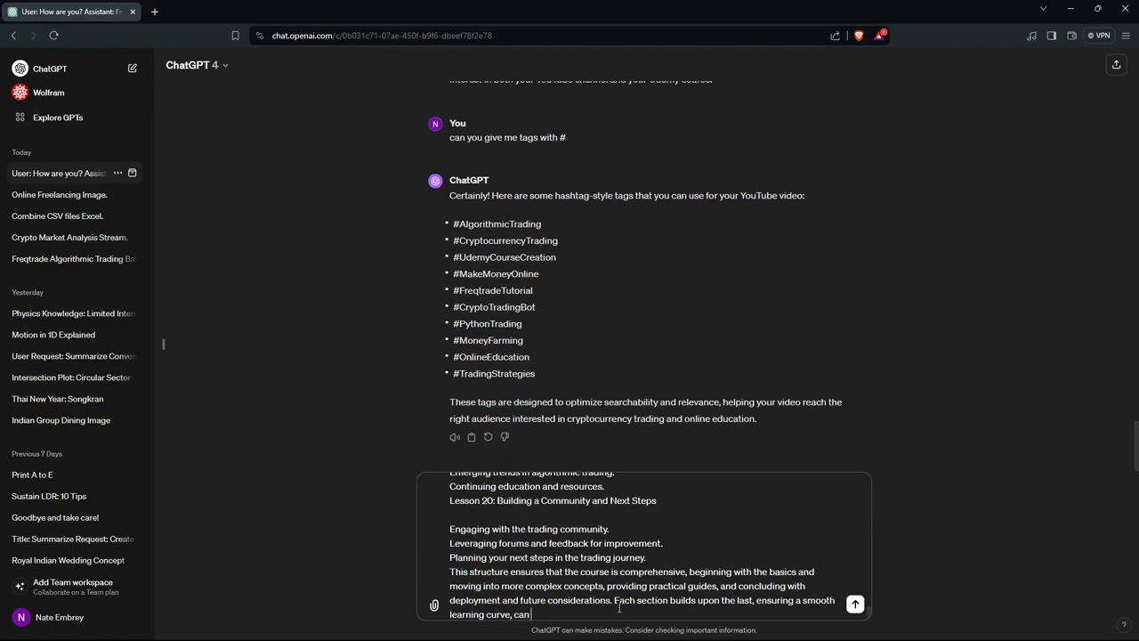
{"action": "type", "text": " you also add ChatGPTi t"}
{"action": "key", "text": "BackSpace"}
{"action": "type", "text": ", using"}
{"action": "key", "text": "BackSpace"}
{"action": "key", "text": "BackSpace"}
{"action": "key", "text": "BackSpace"}
{"action": "type", "text": "eaning usin"}
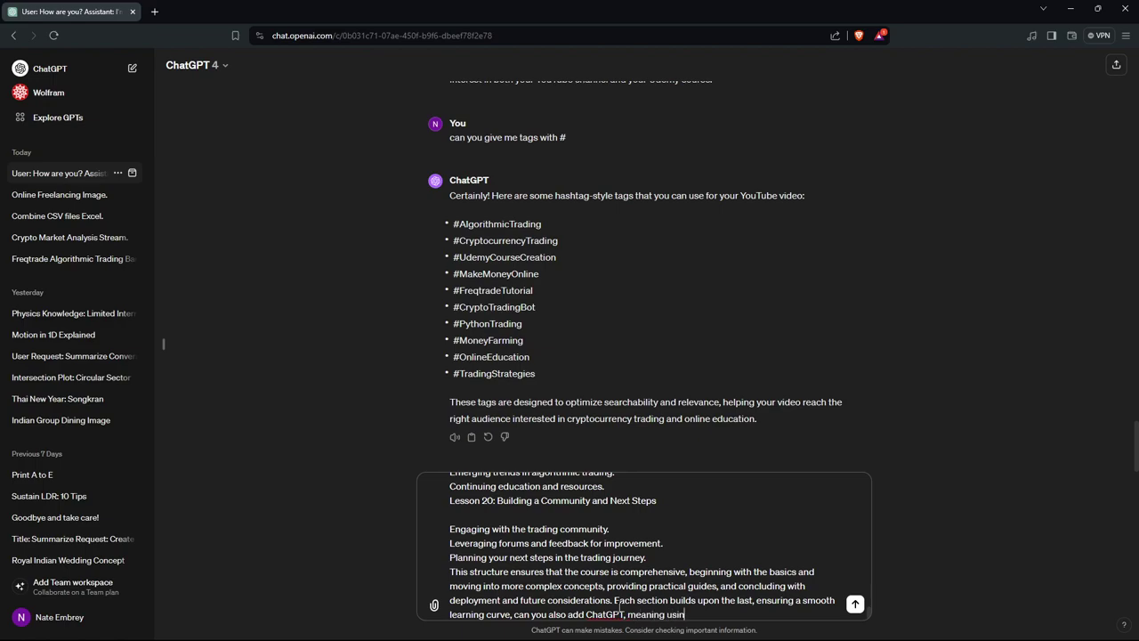
{"action": "type", "text": "g generative AI"}
{"action": "key", "text": "BackSpace"}
{"action": "key", "text": "BackSpace"}
{"action": "key", "text": "BackSpace"}
{"action": "key", "text": "BackSpace"}
{"action": "key", "text": "BackSpace"}
{"action": "key", "text": "BackSpace"}
{"action": "key", "text": "BackSpace"}
{"action": "key", "text": "BackSpace"}
{"action": "key", "text": "BackSpace"}
{"action": "key", "text": "BackSpace"}
{"action": "key", "text": "BackSpace"}
{"action": "key", "text": "BackSpace"}
{"action": "key", "text": "BackSpace"}
{"action": "type", "text": "LLM to build better algorithmic trading syste"}
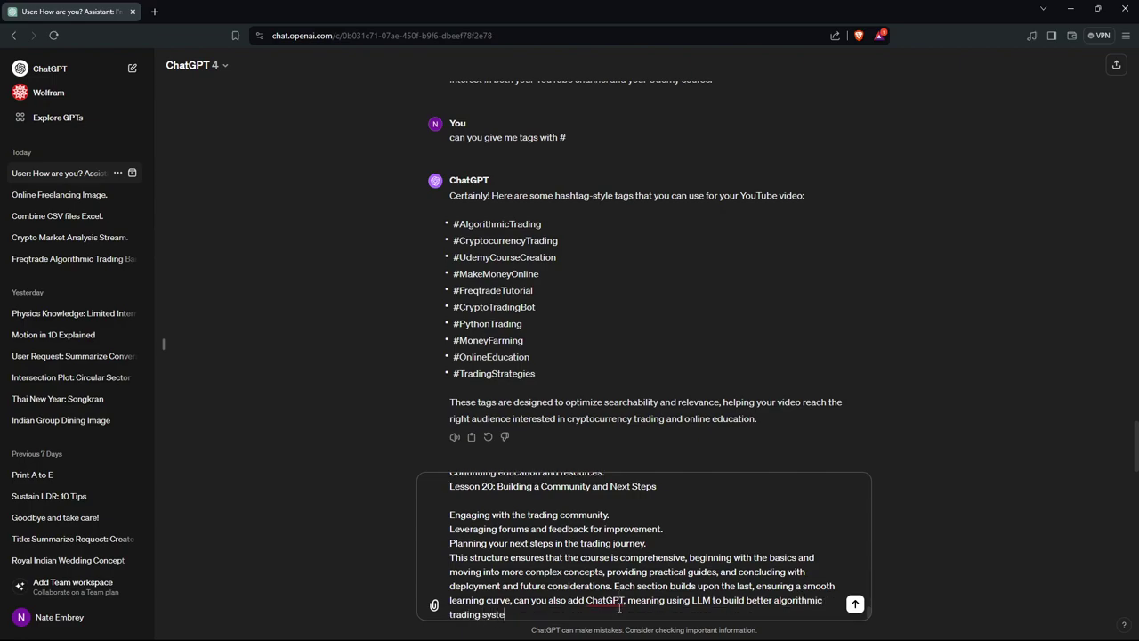
{"action": "type", "text": "m section too, and aldo"}
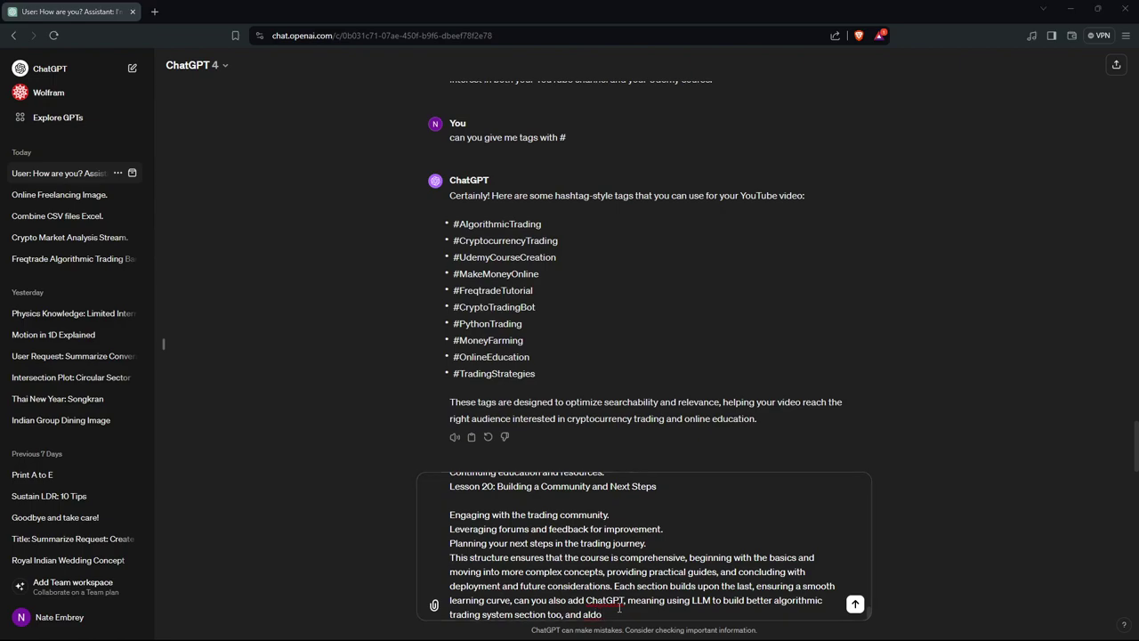
Step: Switch to CherryTree and copy the Section One heading with Lesson 1 and its three bullet points
{"action": "key", "text": "alt+Tab"}
{"action": "scroll", "coordinate": [737, 381], "scroll_direction": "up", "scroll_amount": 10}
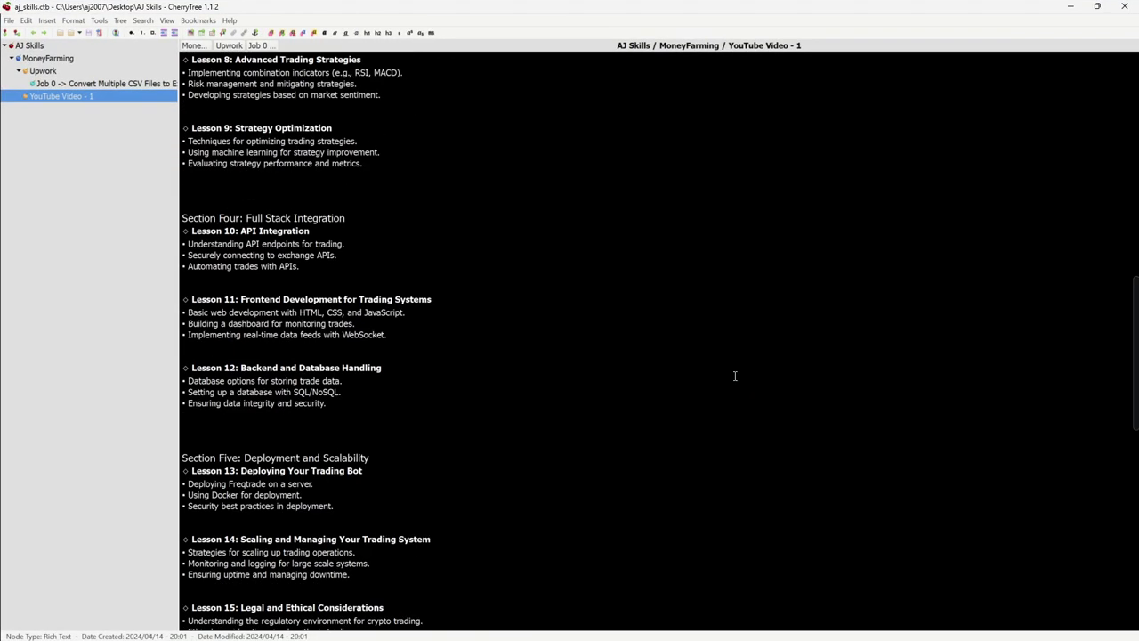
{"action": "scroll", "coordinate": [736, 376], "scroll_direction": "up", "scroll_amount": 6}
{"action": "scroll", "coordinate": [735, 376], "scroll_direction": "up", "scroll_amount": 8}
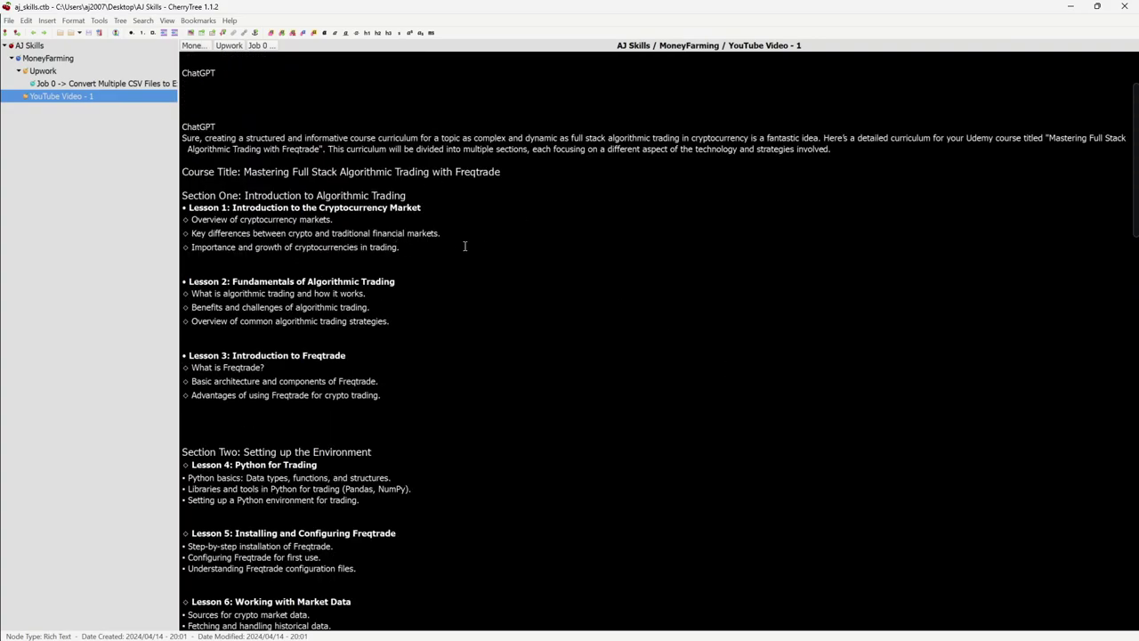
{"action": "left_click_drag", "start_coordinate": [465, 249], "coordinate": [183, 205]}
{"action": "left_click", "coordinate": [489, 271]}
{"action": "left_click_drag", "start_coordinate": [425, 207], "coordinate": [183, 207]}
{"action": "left_click", "coordinate": [364, 248]}
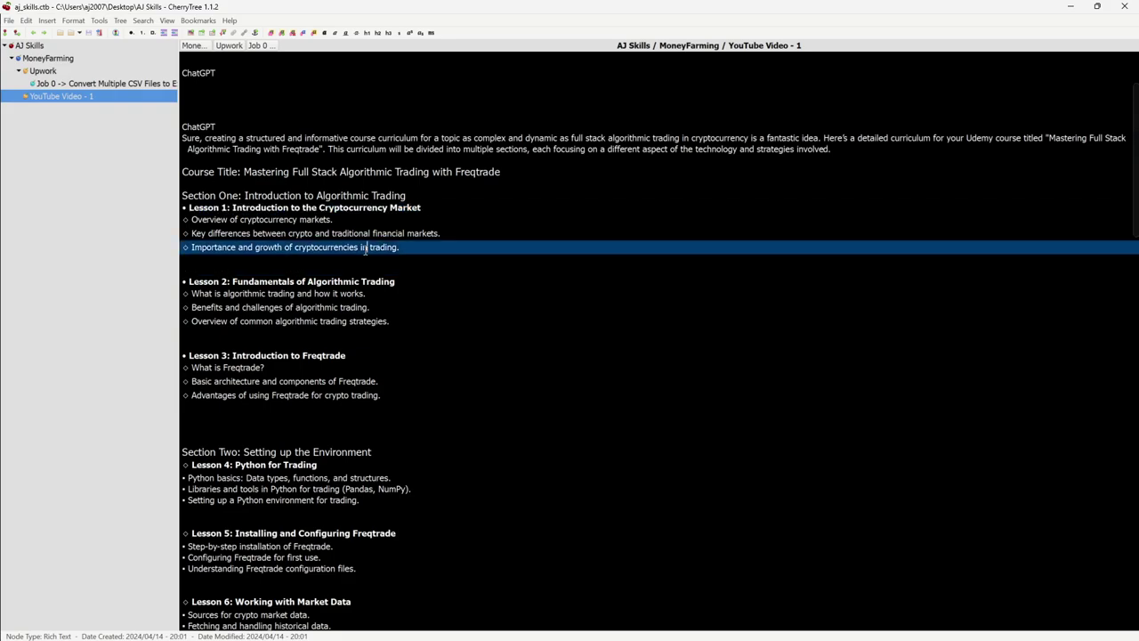
{"action": "left_click_drag", "start_coordinate": [400, 247], "coordinate": [419, 202]}
{"action": "key", "text": "ctrl+c"}
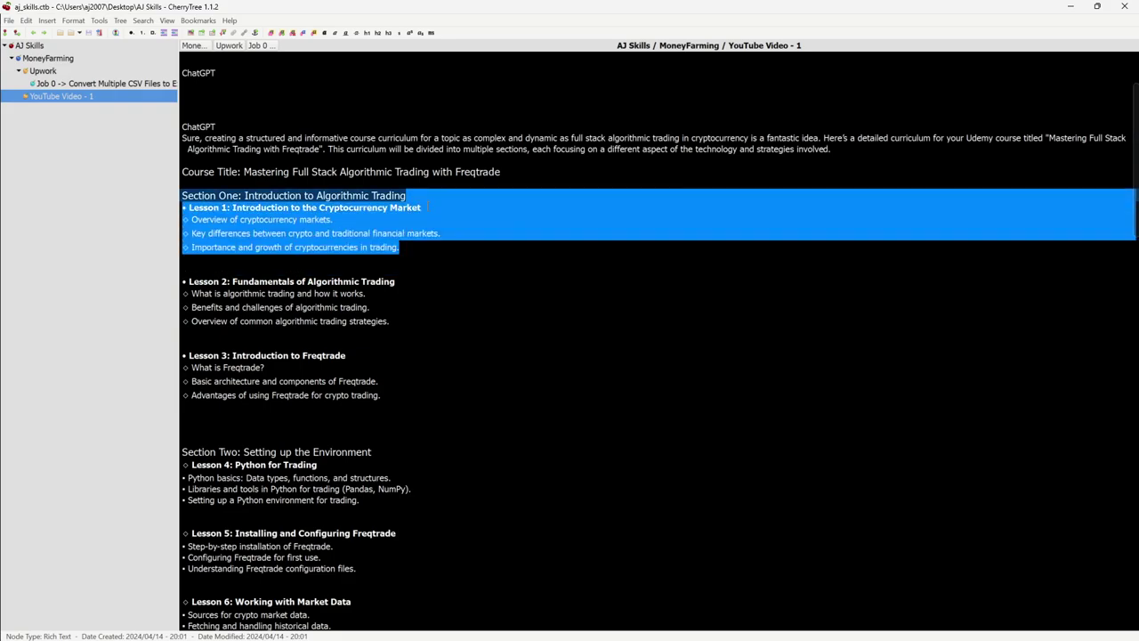
Step: Return to ChatGPT, add "start with the script of first lesson" followed by the copied Lesson 1 text, and send the message
{"action": "key", "text": "alt+Tab"}
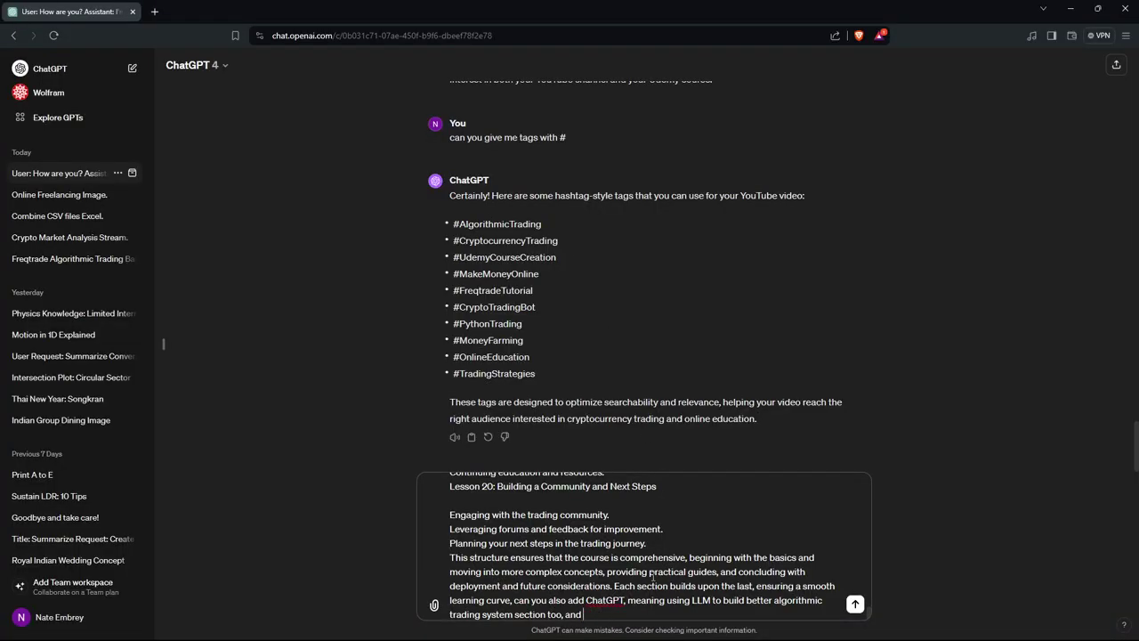
{"action": "type", "text": "art with the script of first lesso"}
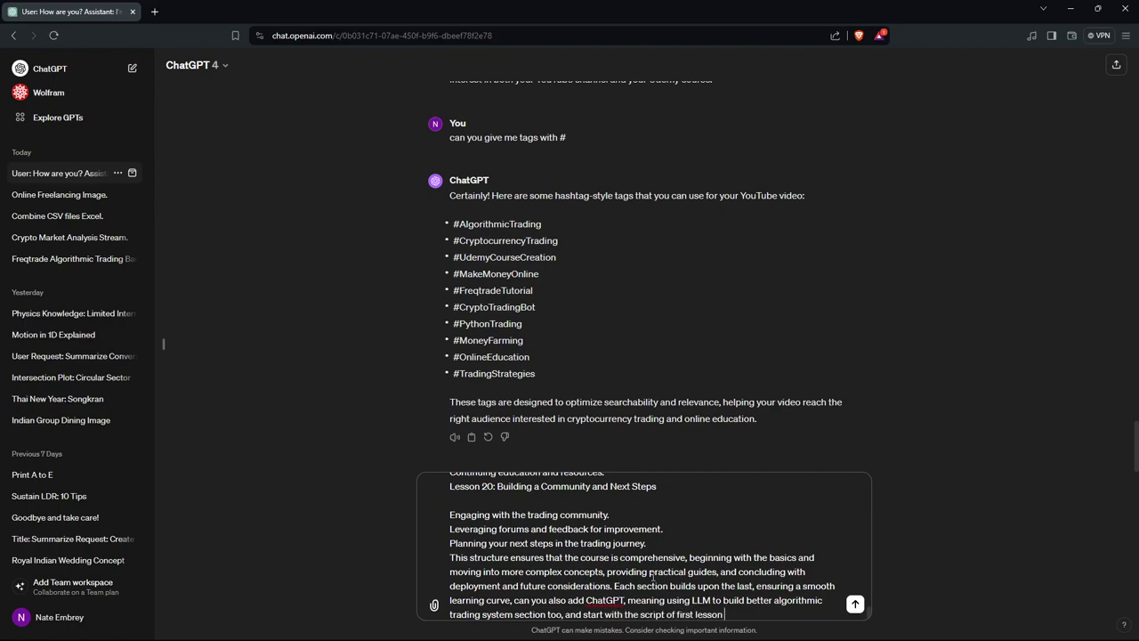
{"action": "type", "text": "n"}
{"action": "key", "text": "ctrl+v"}
{"action": "key", "text": "Return"}
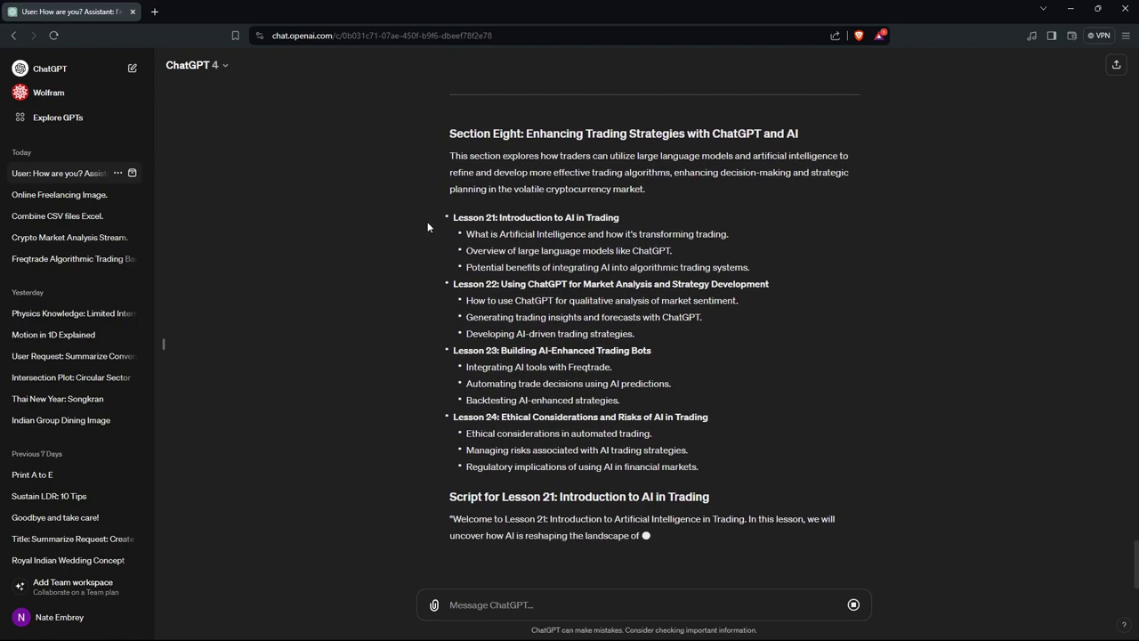
Step: Copy Section Eight with Lessons 21 to 24 into the CherryTree notes between Lesson 20 and the closing paragraph
{"action": "mouse_move", "coordinate": [450, 134]}
{"action": "left_mouse_down"}
{"action": "mouse_move", "coordinate": [715, 413]}
{"action": "mouse_move", "coordinate": [534, 241]}
{"action": "mouse_move", "coordinate": [724, 373]}
{"action": "mouse_move", "coordinate": [659, 348]}
{"action": "mouse_move", "coordinate": [689, 386]}
{"action": "mouse_move", "coordinate": [687, 428]}
{"action": "mouse_move", "coordinate": [703, 450]}
{"action": "mouse_move", "coordinate": [742, 451]}
{"action": "mouse_move", "coordinate": [458, 257]}
{"action": "mouse_move", "coordinate": [444, 125]}
{"action": "left_mouse_up"}
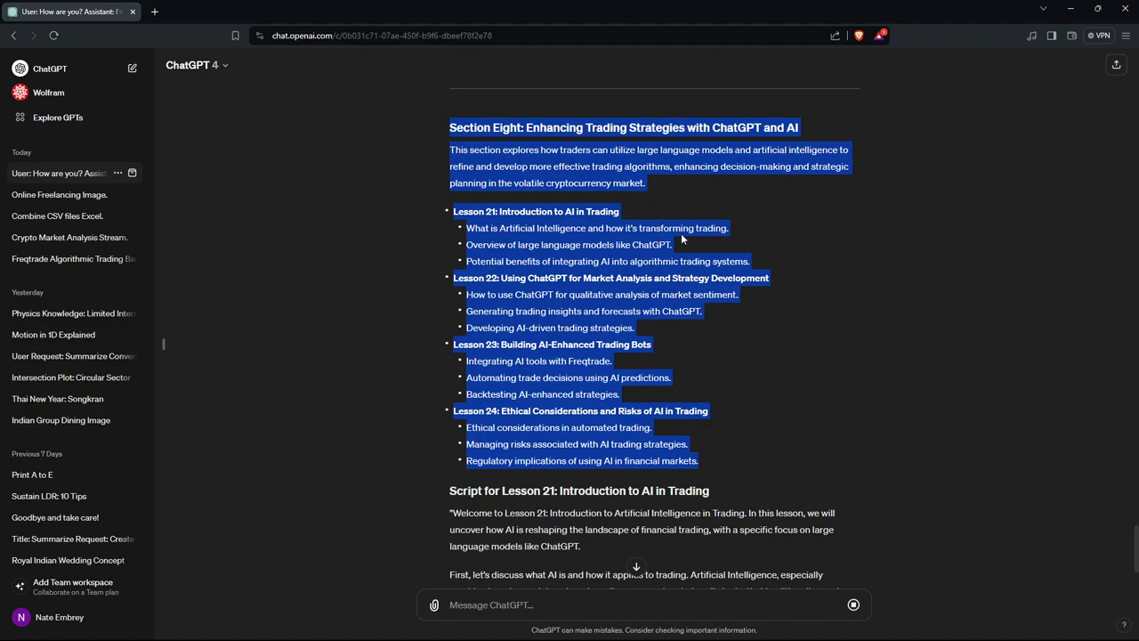
{"action": "key", "text": "alt+Tab"}
{"action": "scroll", "coordinate": [601, 449], "scroll_direction": "up", "scroll_amount": 2}
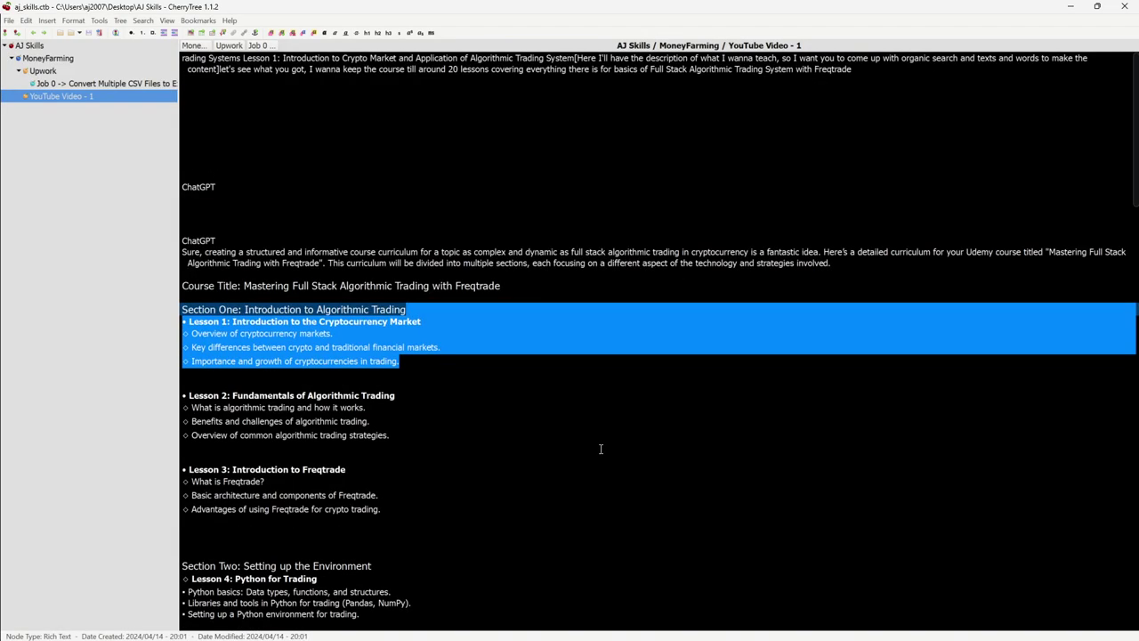
{"action": "scroll", "coordinate": [600, 450], "scroll_direction": "down", "scroll_amount": 15}
{"action": "scroll", "coordinate": [600, 449], "scroll_direction": "down", "scroll_amount": 5}
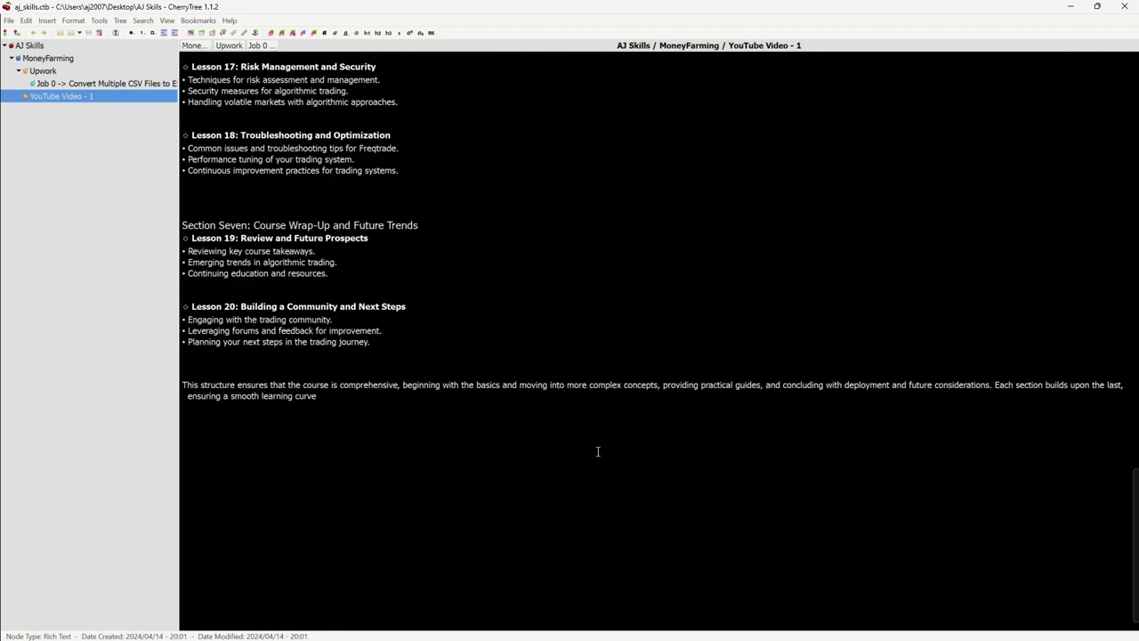
{"action": "scroll", "coordinate": [453, 422], "scroll_direction": "up", "scroll_amount": 1}
{"action": "scroll", "coordinate": [453, 422], "scroll_direction": "down", "scroll_amount": 2}
{"action": "triple_click", "coordinate": [365, 422]}
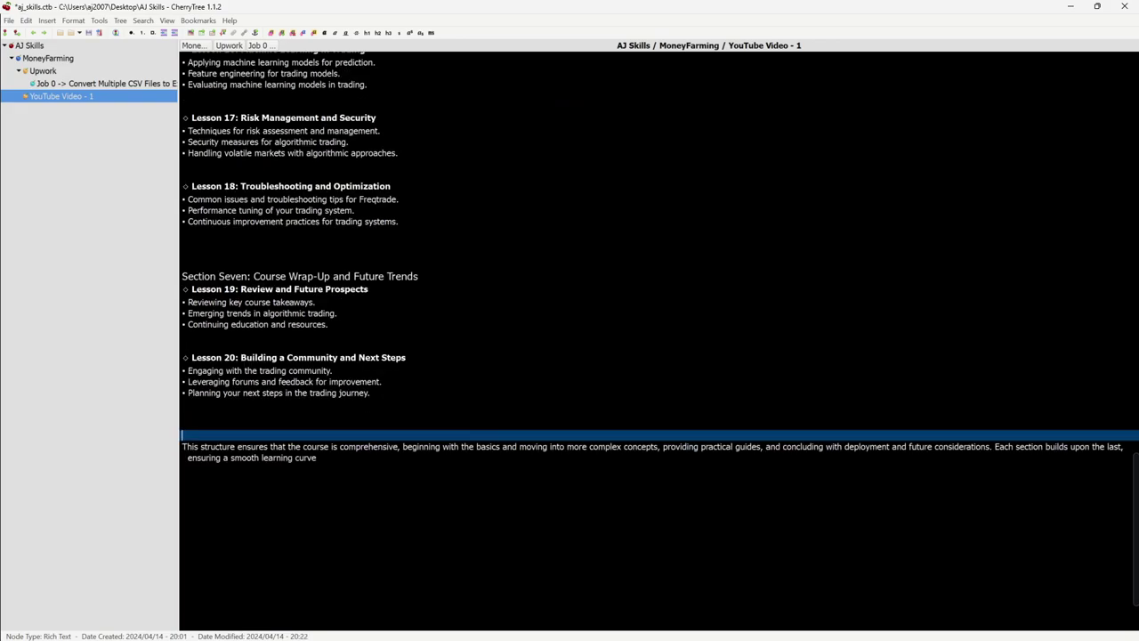
{"action": "key", "text": "ctrl+v"}
Step: Return to ChatGPT and look over the new lessons and the script for Lesson 21
{"action": "key", "text": "alt+Tab"}
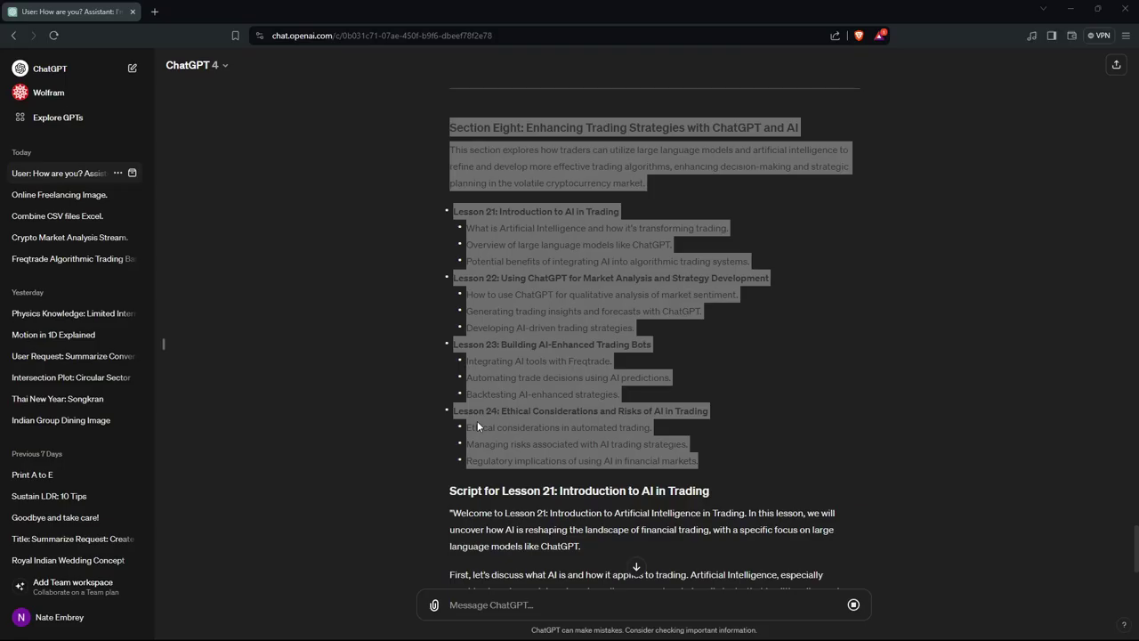
{"action": "left_click", "coordinate": [712, 449]}
{"action": "left_click_drag", "start_coordinate": [712, 494], "coordinate": [579, 210]}
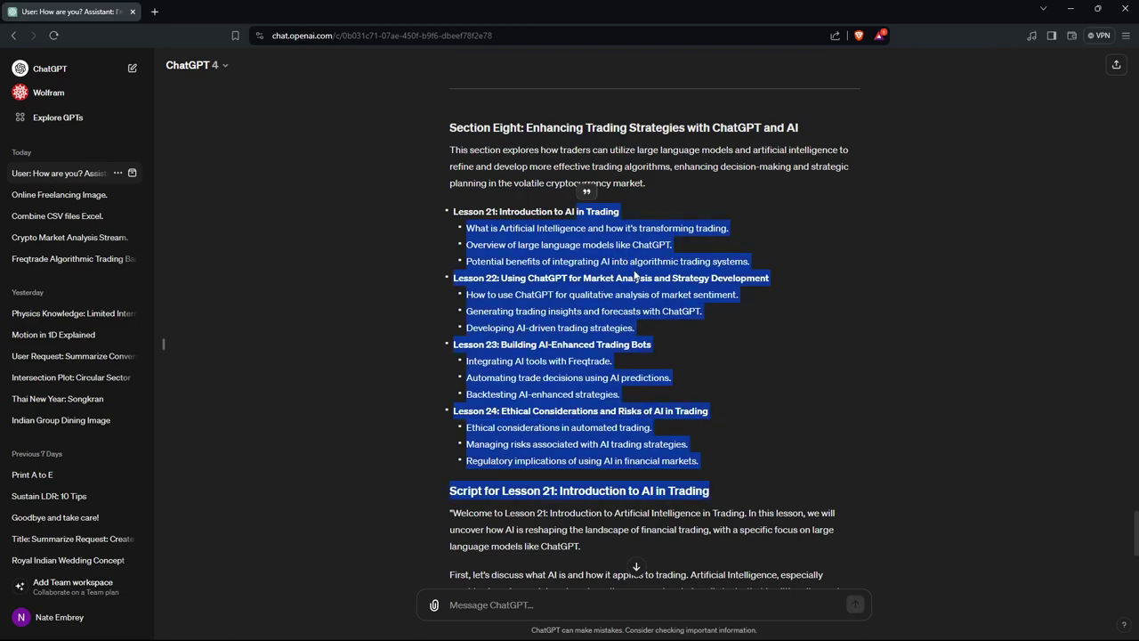
{"action": "left_click", "coordinate": [547, 294]}
{"action": "scroll", "coordinate": [546, 294], "scroll_direction": "down", "scroll_amount": 3}
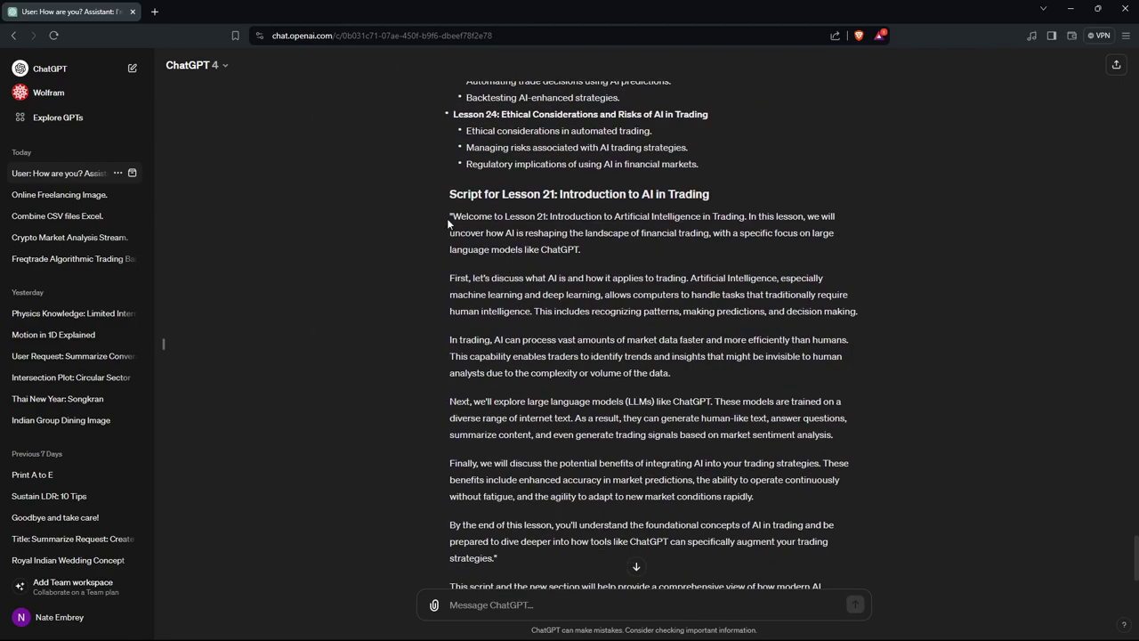
Step: Review the Section Eight outline with Lessons 21 to 24 and the script for Lesson 21
{"action": "left_click_drag", "start_coordinate": [441, 196], "coordinate": [804, 339]}
{"action": "left_click", "coordinate": [815, 336]}
{"action": "scroll", "coordinate": [814, 336], "scroll_direction": "up", "scroll_amount": 4}
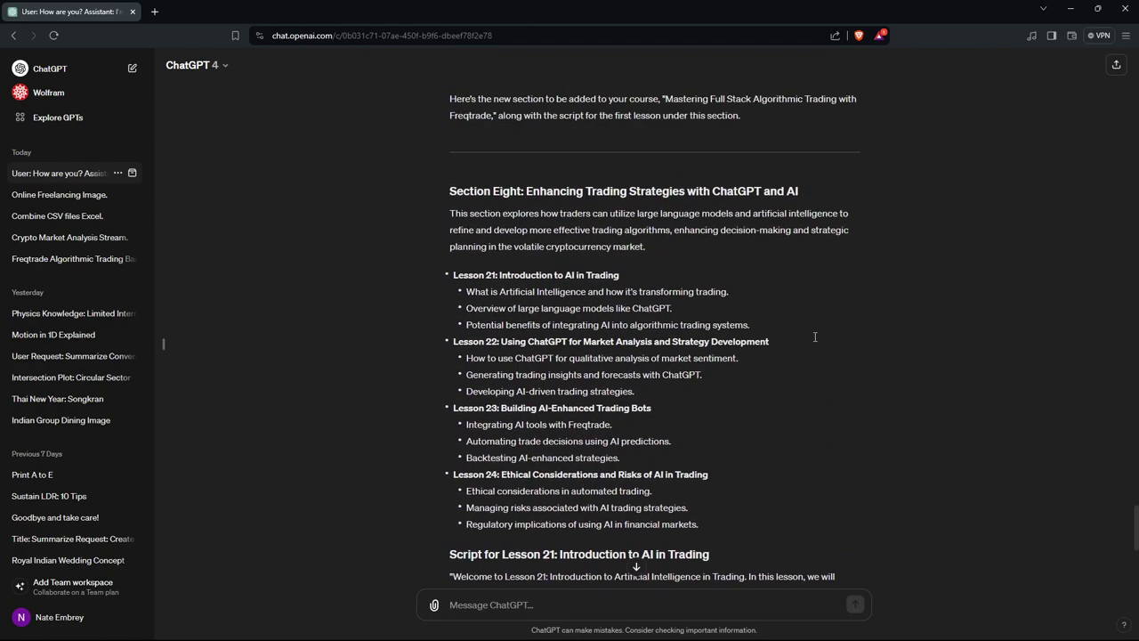
{"action": "scroll", "coordinate": [814, 337], "scroll_direction": "up", "scroll_amount": 1}
{"action": "scroll", "coordinate": [814, 335], "scroll_direction": "down", "scroll_amount": 6}
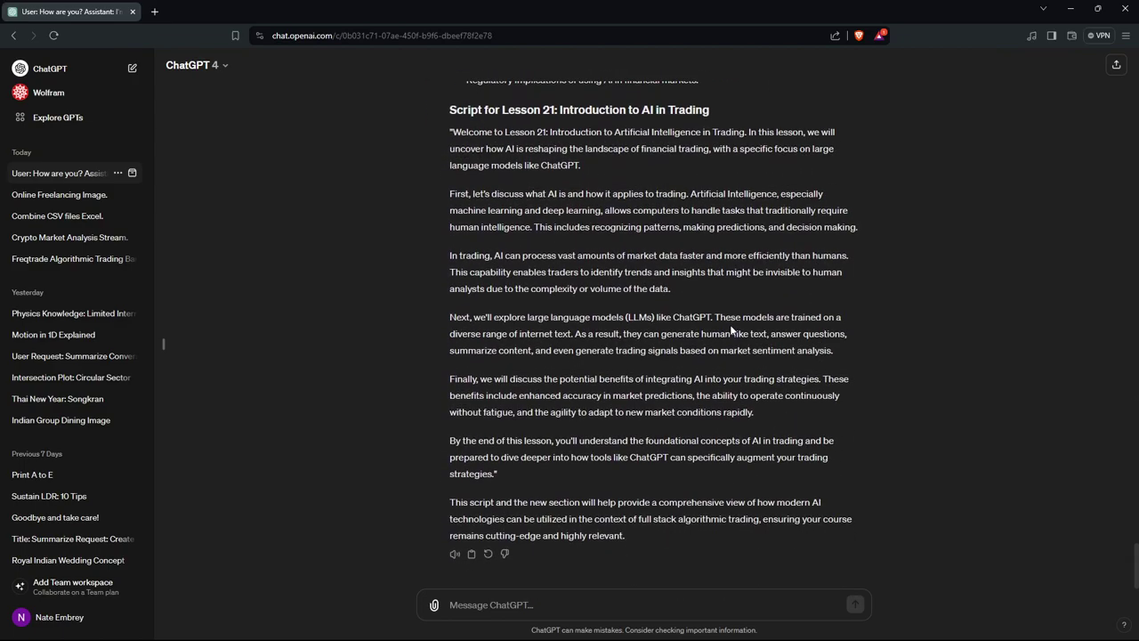
{"action": "scroll", "coordinate": [527, 226], "scroll_direction": "up", "scroll_amount": 6}
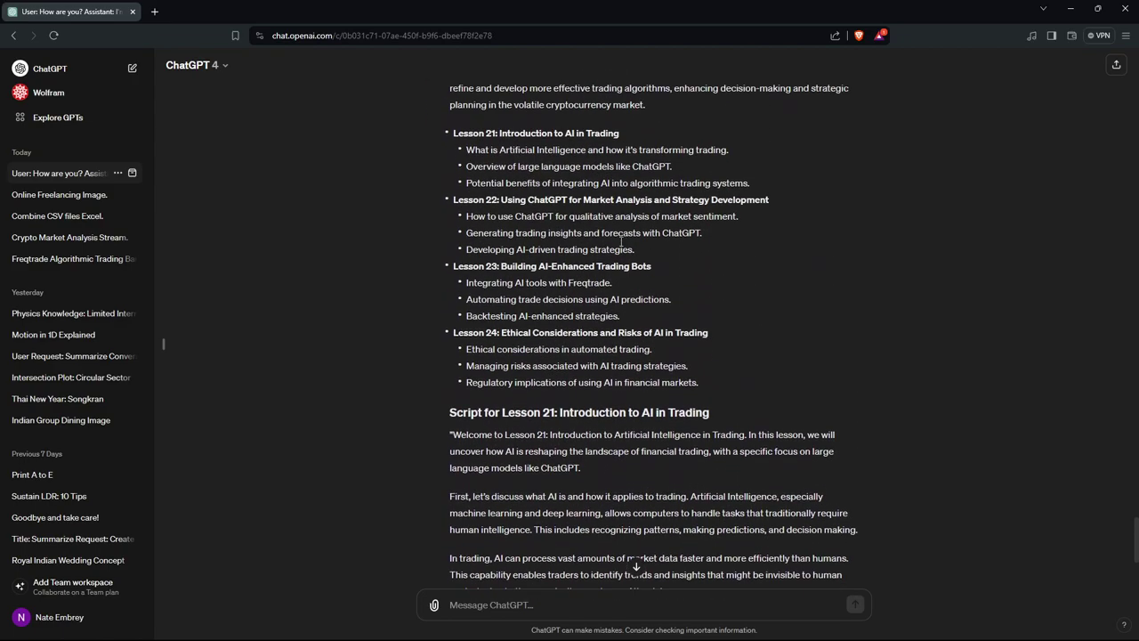
{"action": "scroll", "coordinate": [621, 241], "scroll_direction": "up", "scroll_amount": 1}
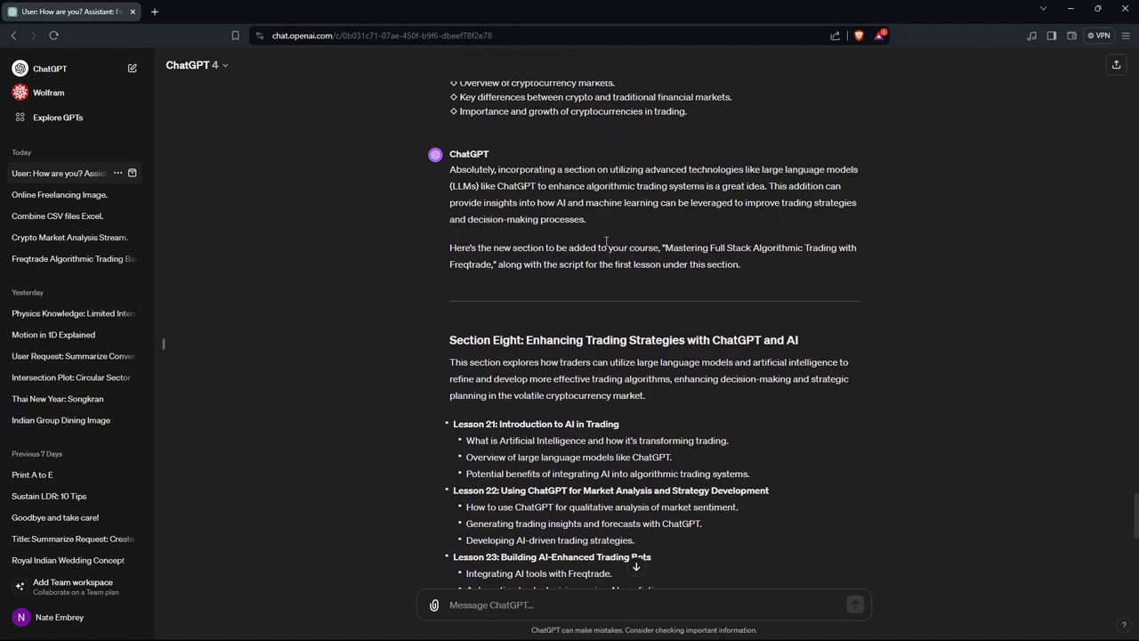
{"action": "left_click_drag", "start_coordinate": [452, 438], "coordinate": [723, 420]}
{"action": "scroll", "coordinate": [723, 420], "scroll_direction": "down", "scroll_amount": 5}
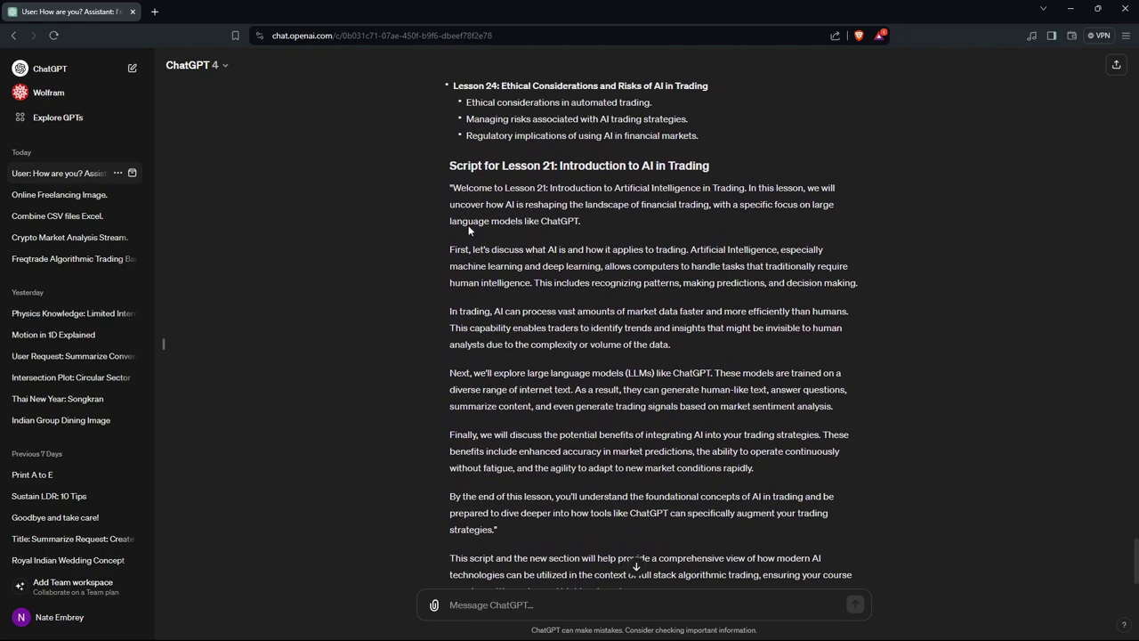
{"action": "left_click_drag", "start_coordinate": [543, 165], "coordinate": [709, 169]}
{"action": "left_click", "coordinate": [669, 185]}
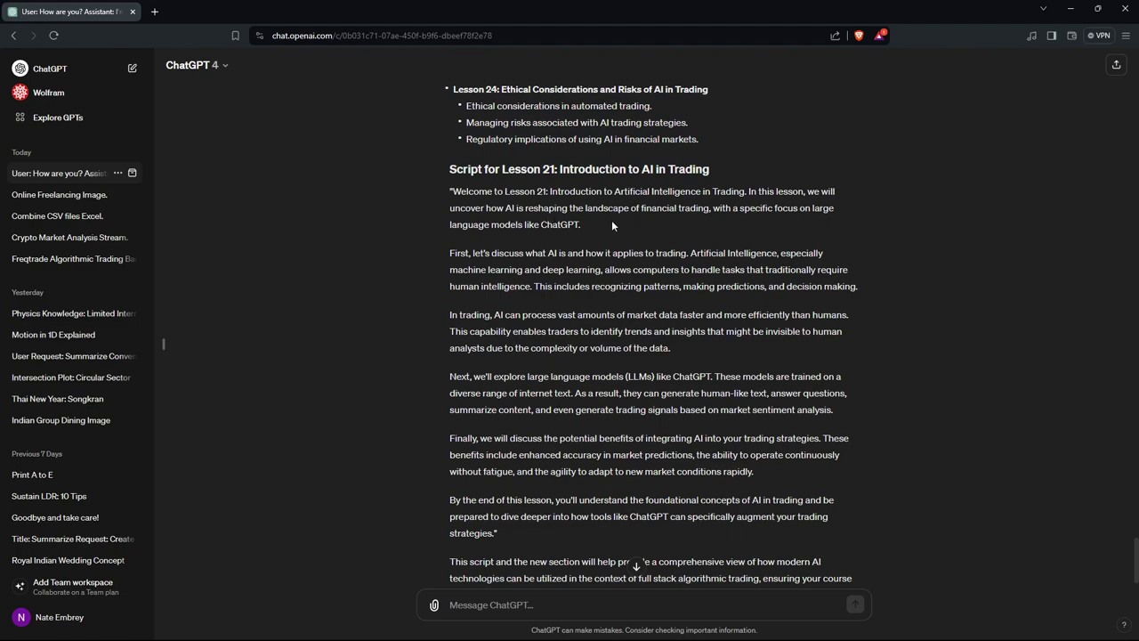
{"action": "scroll", "coordinate": [611, 224], "scroll_direction": "down", "scroll_amount": 1}
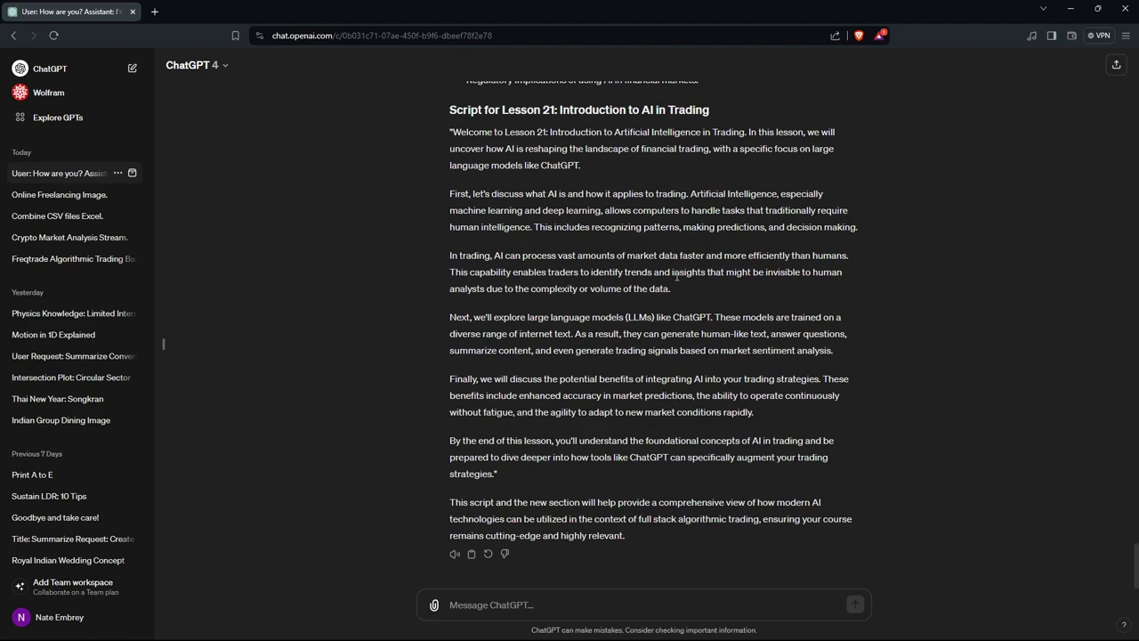
Step: Go to the MoneyFarming YouTube channel in a new tab and open its video "How to Build Better AI Trading System featuring ChatGPT"
{"action": "key", "text": "ctrl+t"}
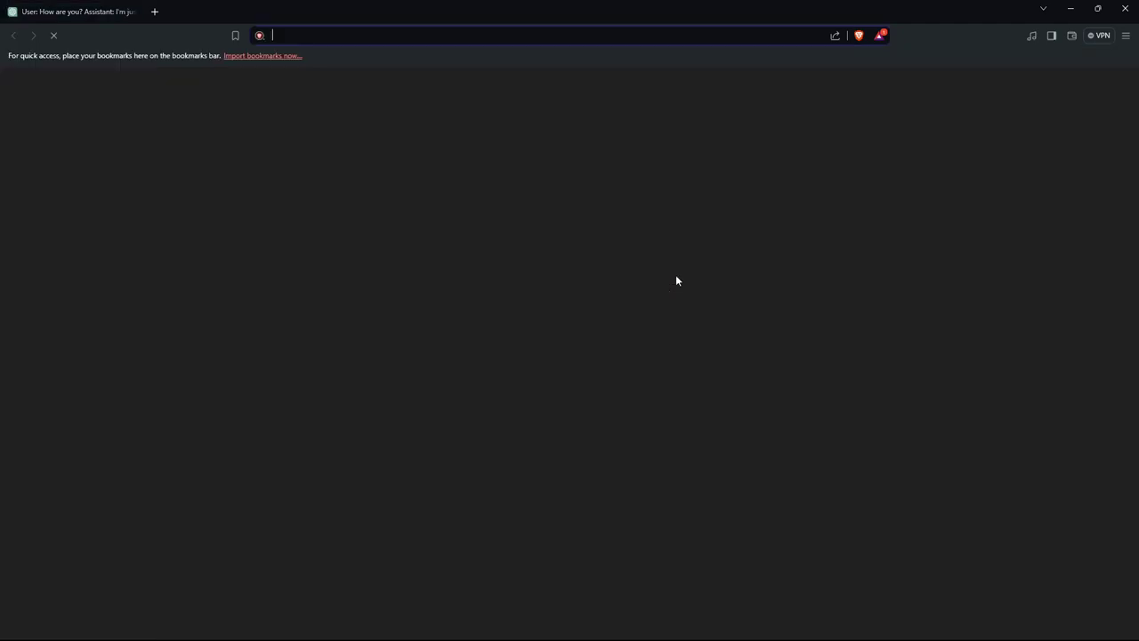
{"action": "type", "text": "youtu"}
{"action": "key", "text": "Down"}
{"action": "key", "text": "Return"}
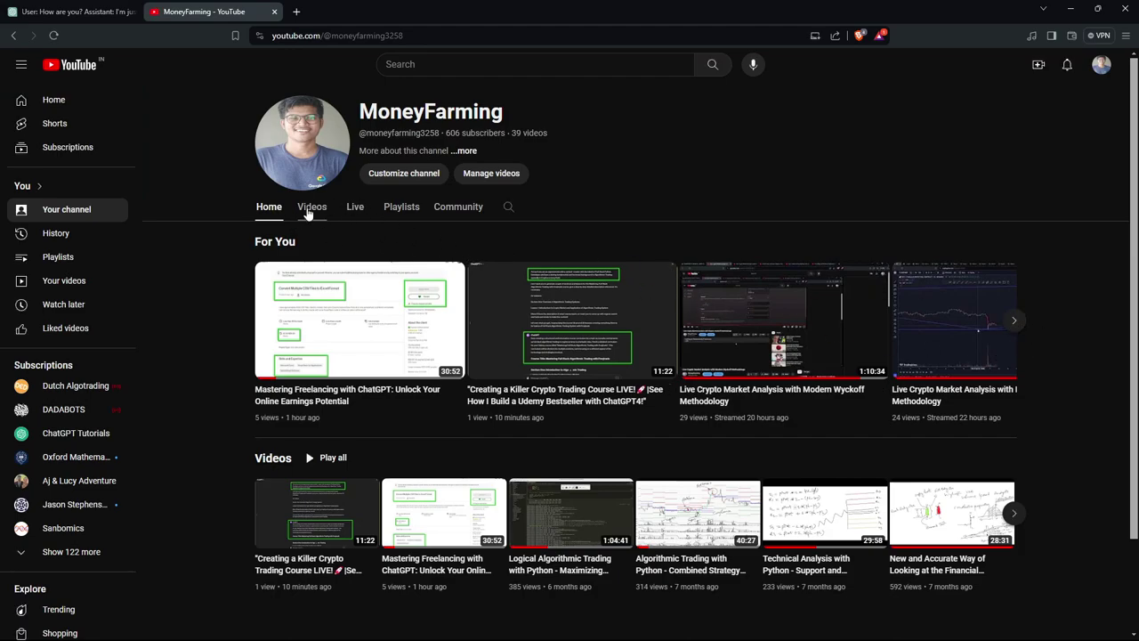
{"action": "left_click", "coordinate": [311, 208]}
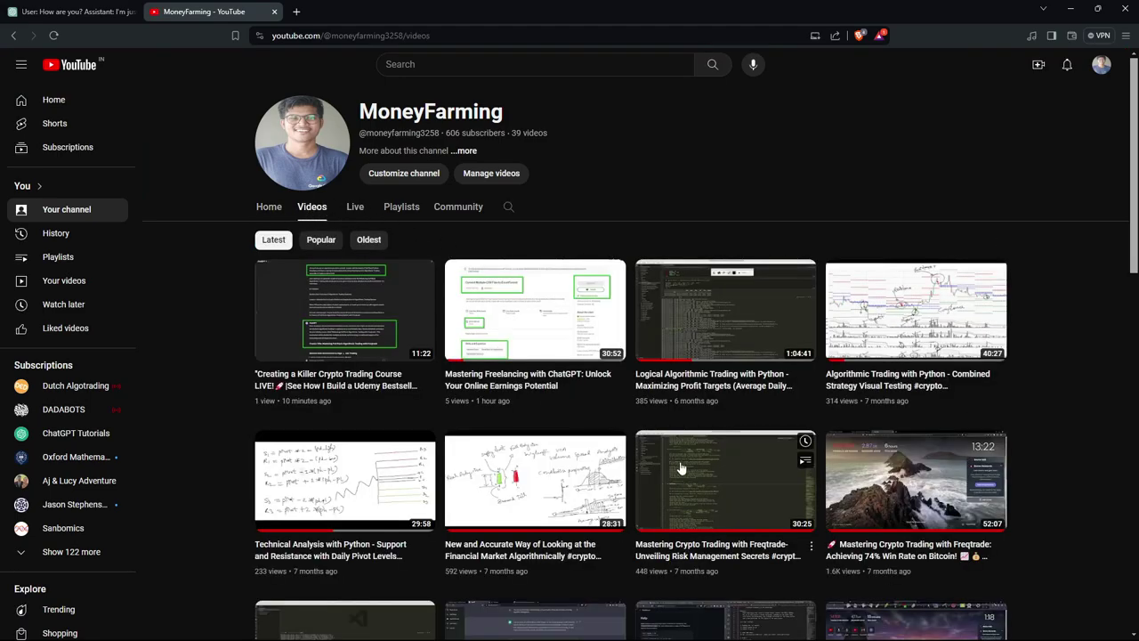
{"action": "mouse_move", "coordinate": [669, 460]}
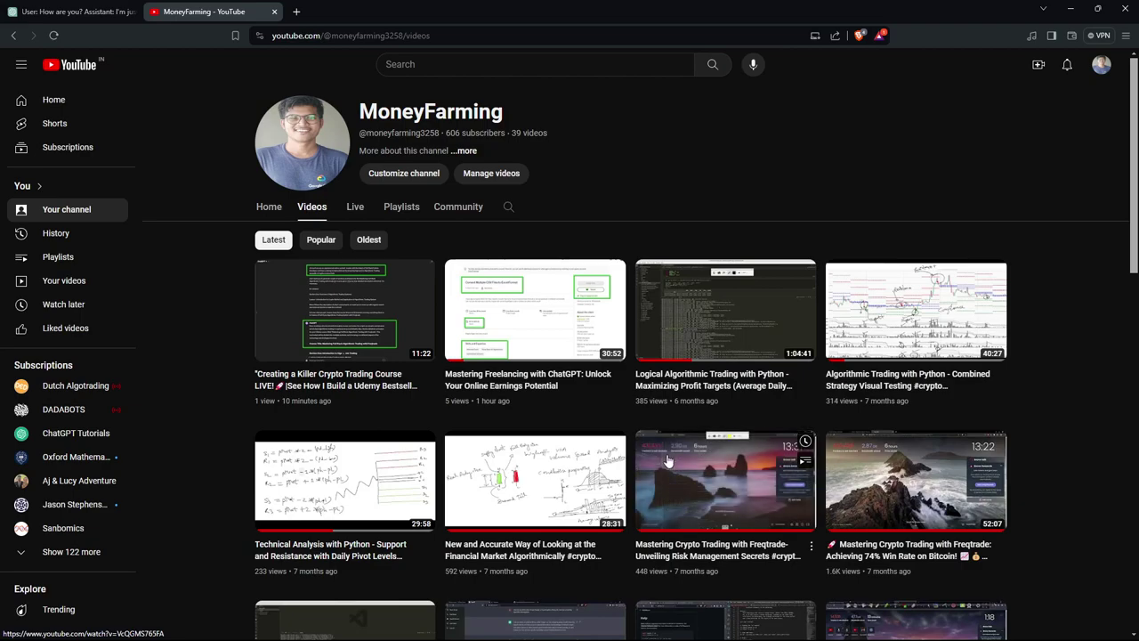
{"action": "scroll", "coordinate": [669, 461], "scroll_direction": "down", "scroll_amount": 4}
{"action": "left_click", "coordinate": [571, 406]}
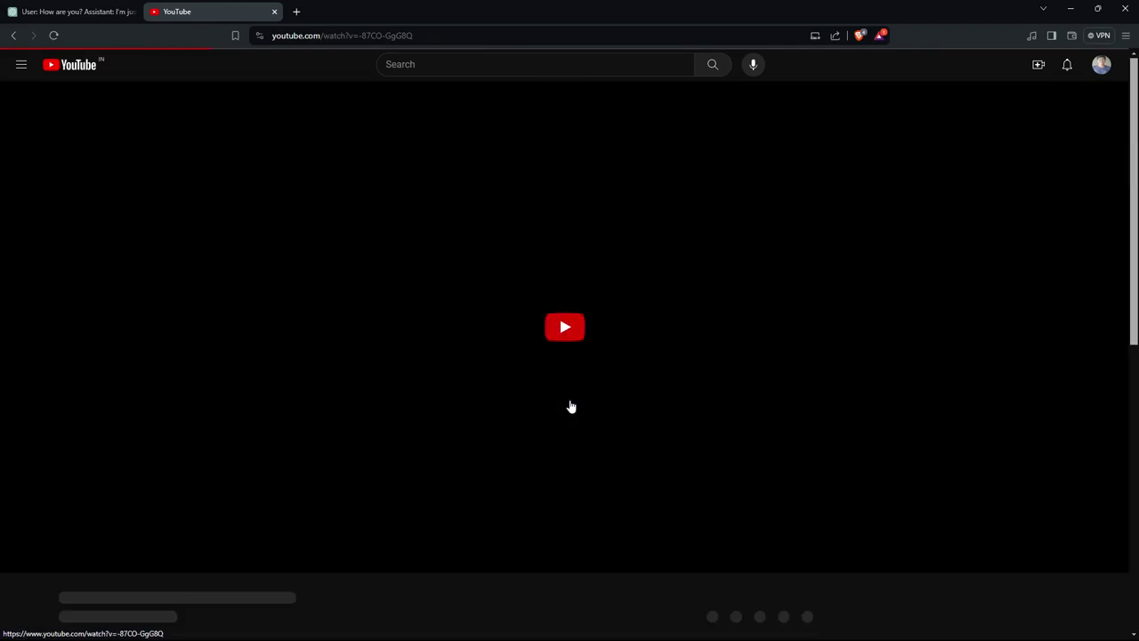
Step: Skim through the AI trading system video by jumping to several points up to about 10:23
{"action": "scroll", "coordinate": [681, 346], "scroll_direction": "down", "scroll_amount": 2}
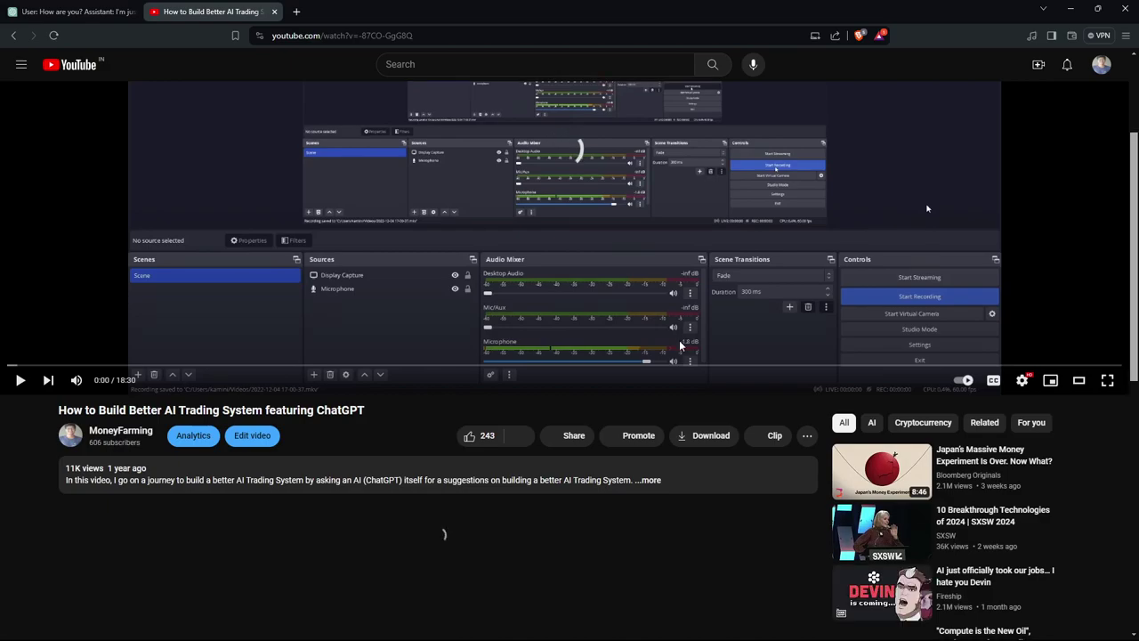
{"action": "scroll", "coordinate": [263, 476], "scroll_direction": "up", "scroll_amount": 2}
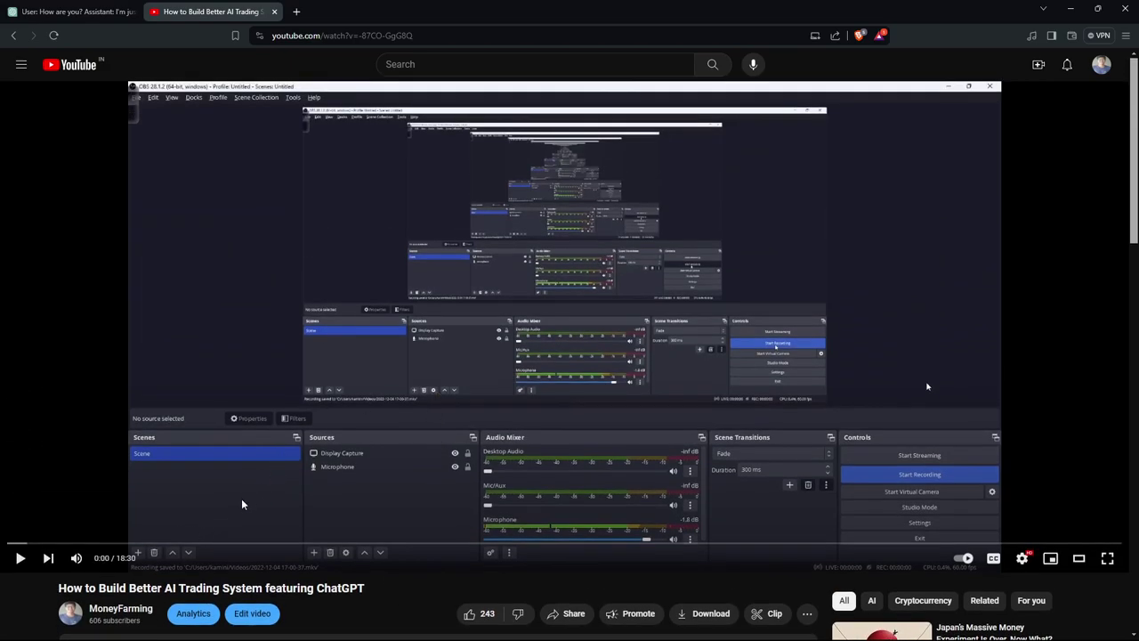
{"action": "left_click", "coordinate": [163, 543]}
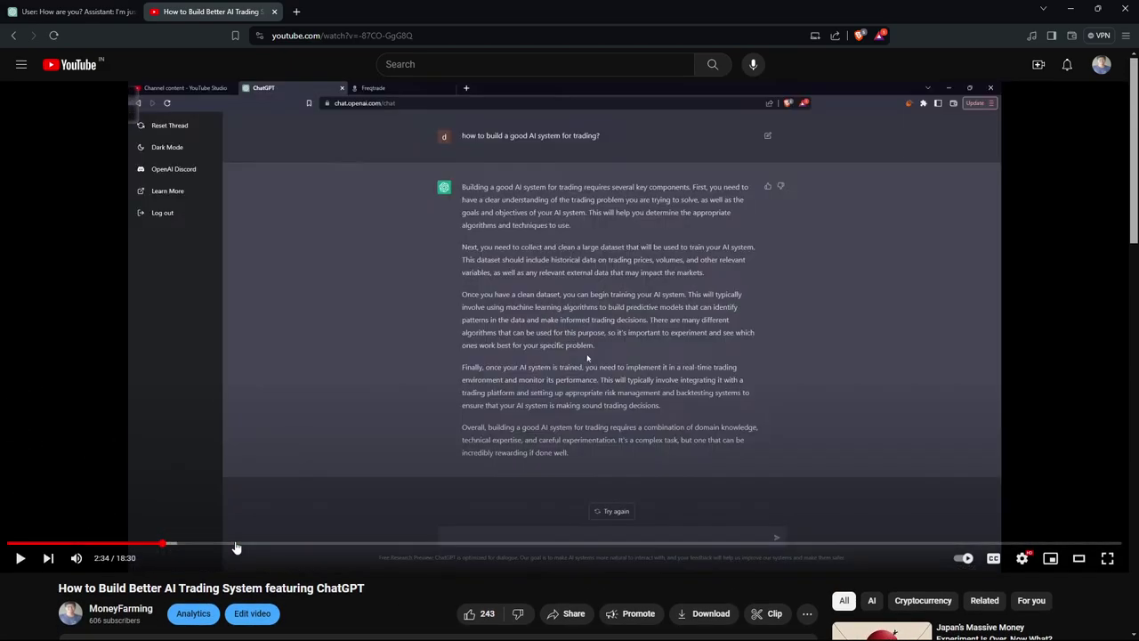
{"action": "left_click", "coordinate": [236, 543]}
{"action": "left_click", "coordinate": [410, 543]}
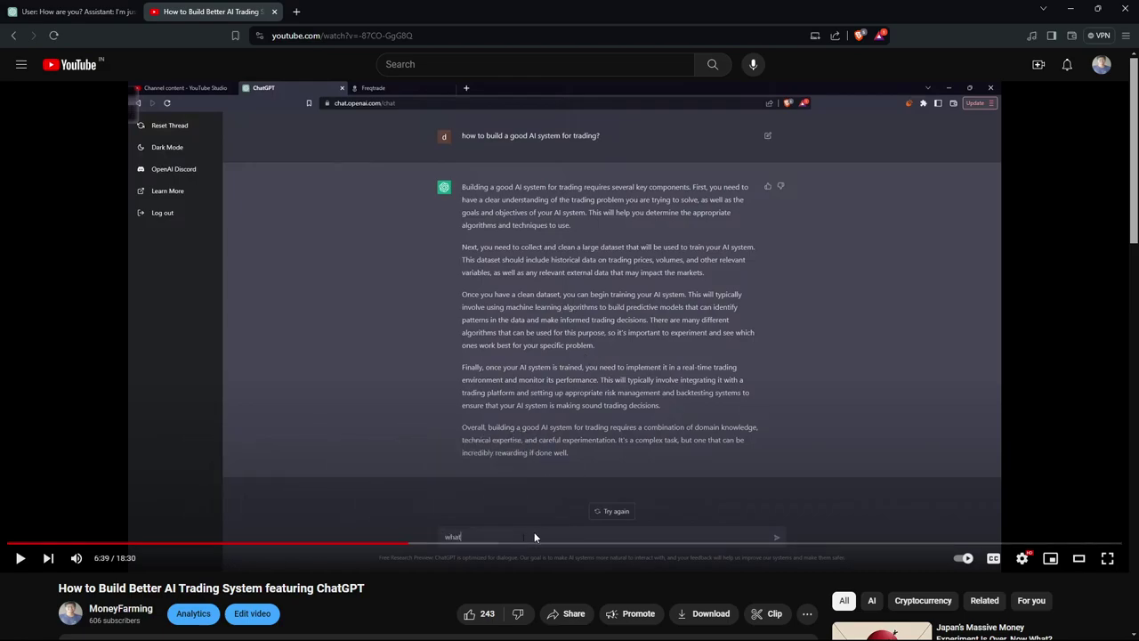
{"action": "left_click", "coordinate": [636, 543]}
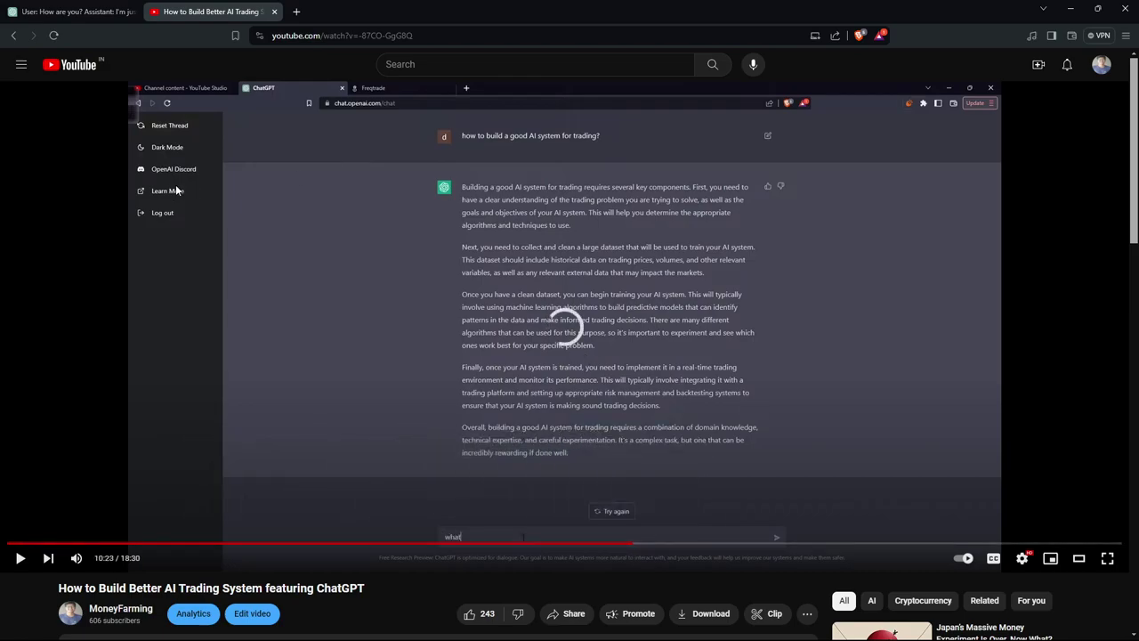
Step: Return to the ChatGPT conversation and reread the Lesson 21 script through its closing paragraph
{"action": "left_click", "coordinate": [118, 16]}
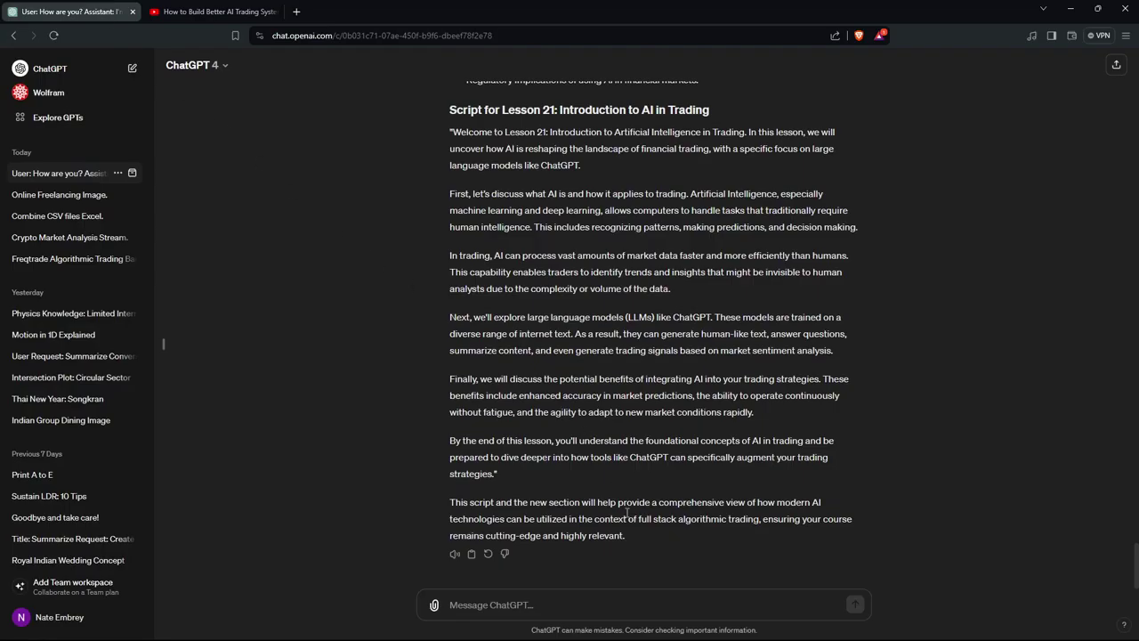
{"action": "left_click_drag", "start_coordinate": [627, 536], "coordinate": [410, 250]}
{"action": "left_click", "coordinate": [410, 250]}
{"action": "left_click_drag", "start_coordinate": [670, 532], "coordinate": [373, 305]}
{"action": "left_click", "coordinate": [374, 305]}
{"action": "left_click_drag", "start_coordinate": [755, 412], "coordinate": [674, 317]}
{"action": "left_click", "coordinate": [803, 425]}
Step: Search the web for "alpha generation" in a new tab
{"action": "key", "text": "ctrl+t"}
{"action": "type", "text": "alpha generati"}
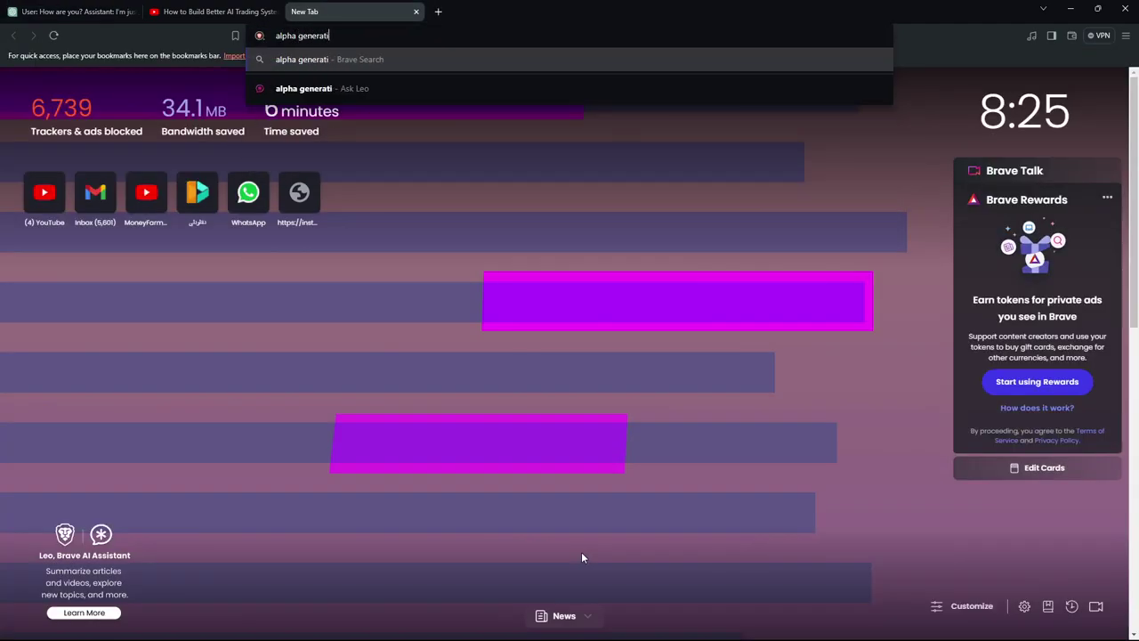
{"action": "type", "text": "on"}
{"action": "key", "text": "Return"}
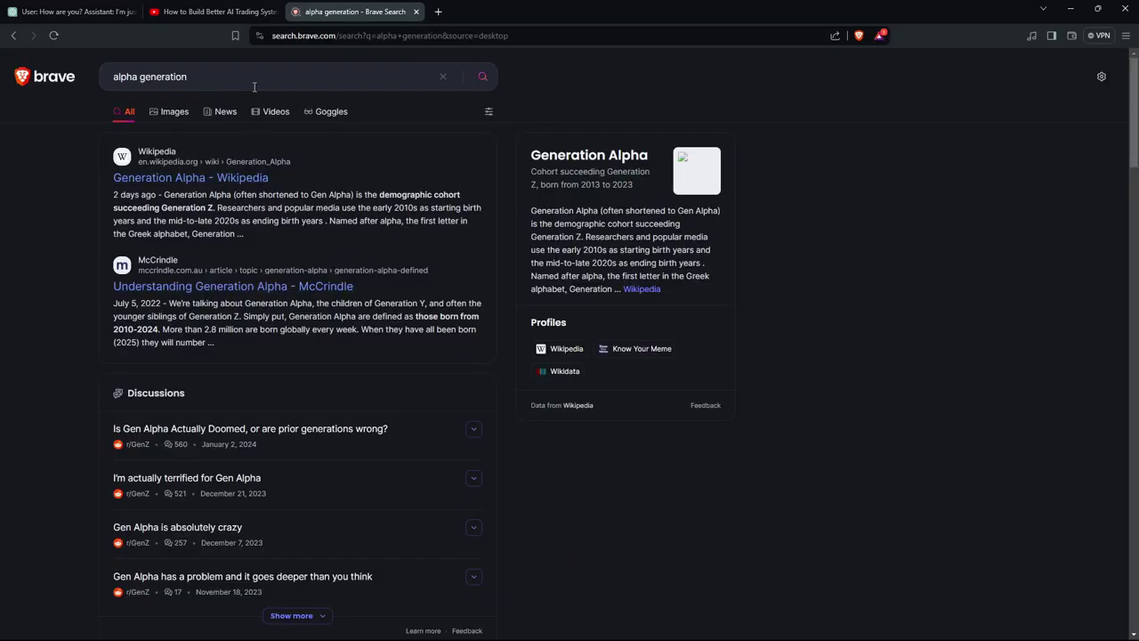
Step: Replace the search query with "generating alpha with chatgpt" and run the search
{"action": "left_click", "coordinate": [254, 81]}
{"action": "key", "text": "ctrl+a"}
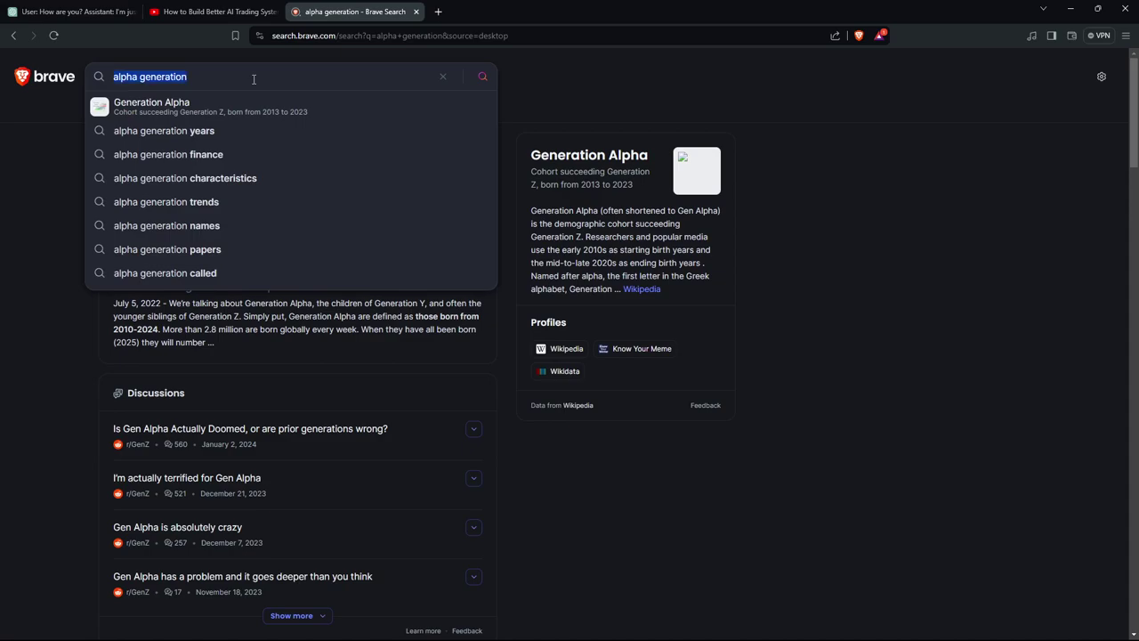
{"action": "type", "text": "generating alpha "}
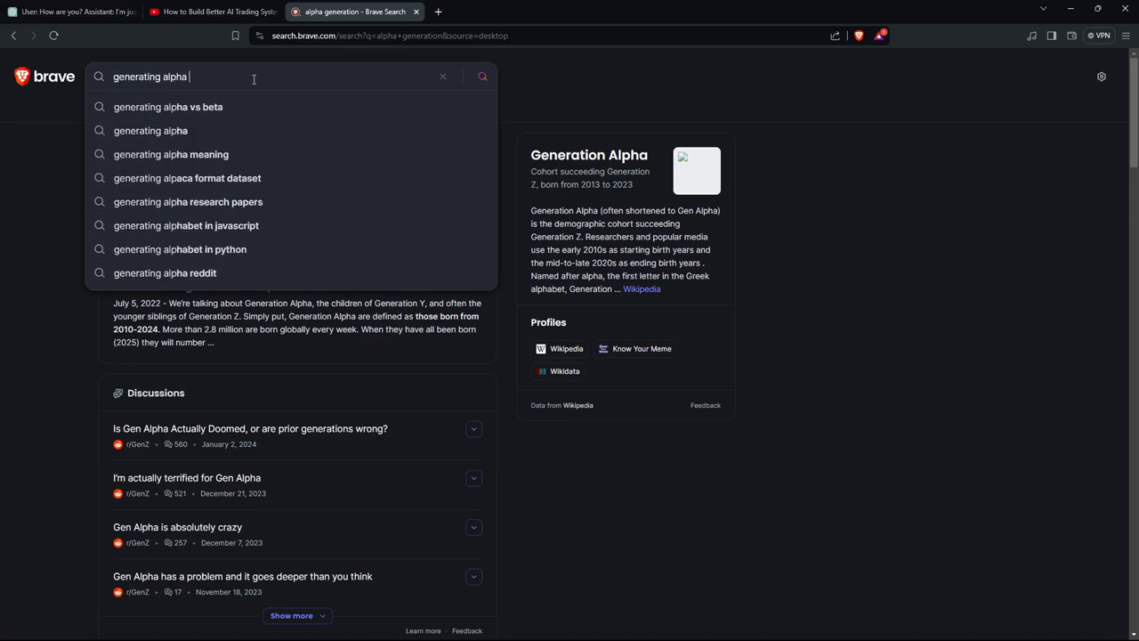
{"action": "type", "text": "with chatgpt"}
{"action": "key", "text": "Return"}
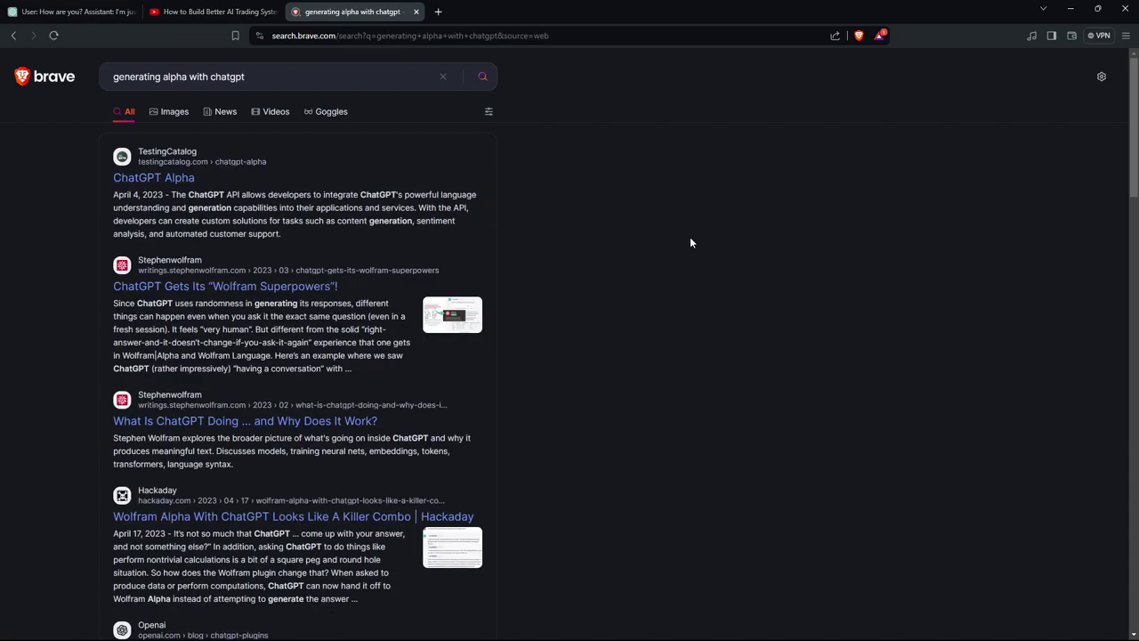
Step: Open the ChatGPT Alpha result and the two Stephen Wolfram results in background tabs, and look over the remaining results
{"action": "middle_click", "coordinate": [153, 178]}
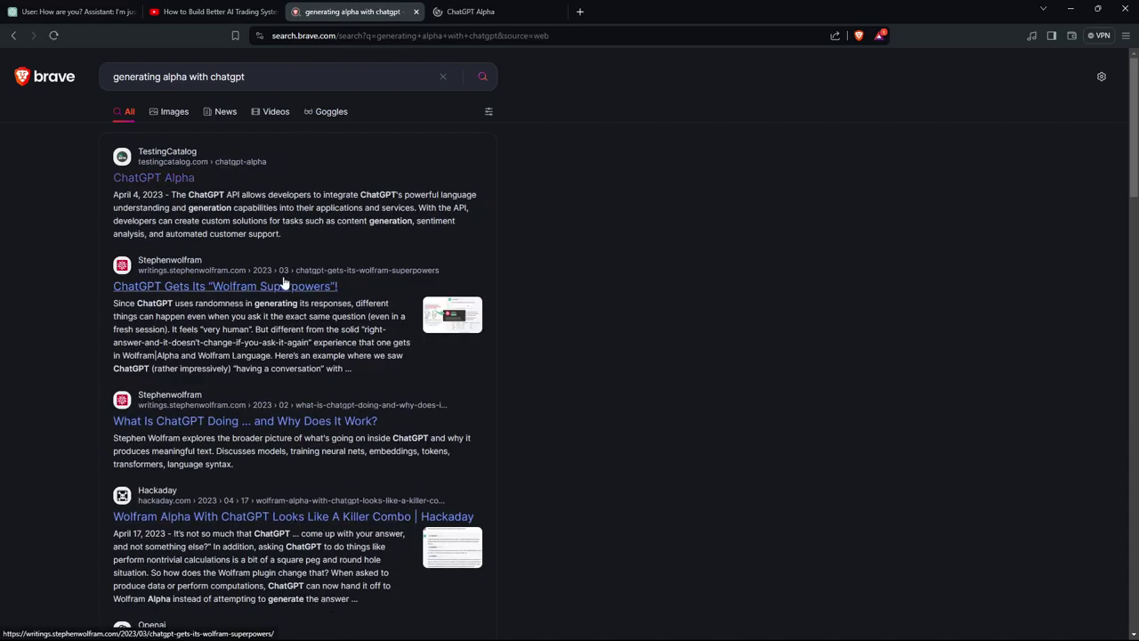
{"action": "middle_click", "coordinate": [255, 286]}
{"action": "middle_click", "coordinate": [282, 420]}
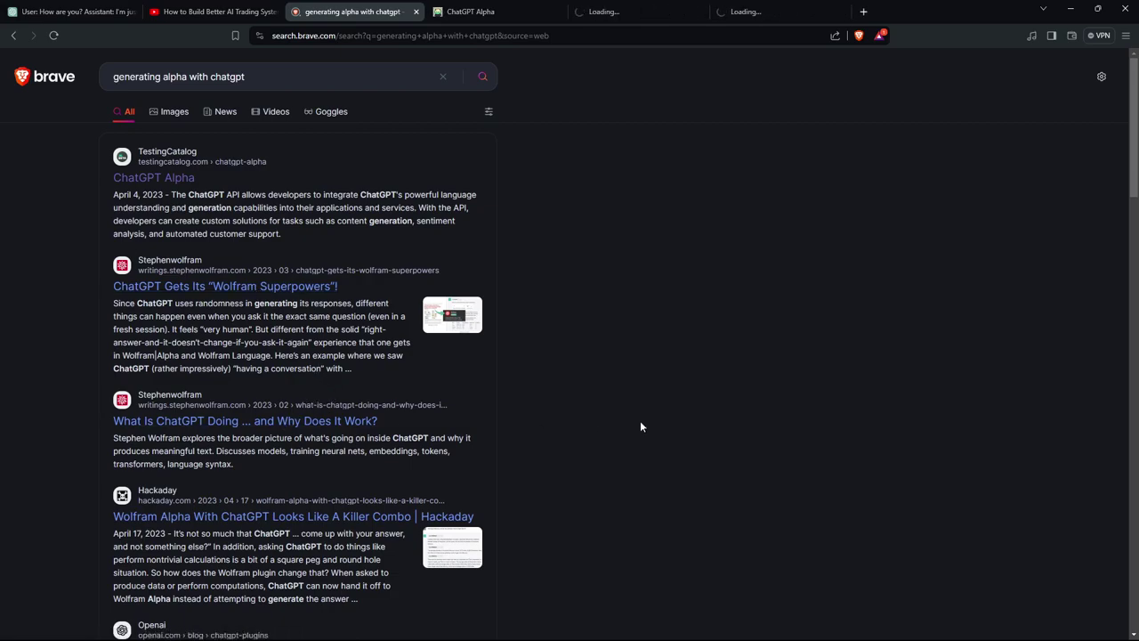
{"action": "scroll", "coordinate": [639, 420], "scroll_direction": "down", "scroll_amount": 2}
{"action": "scroll", "coordinate": [614, 391], "scroll_direction": "down", "scroll_amount": 3}
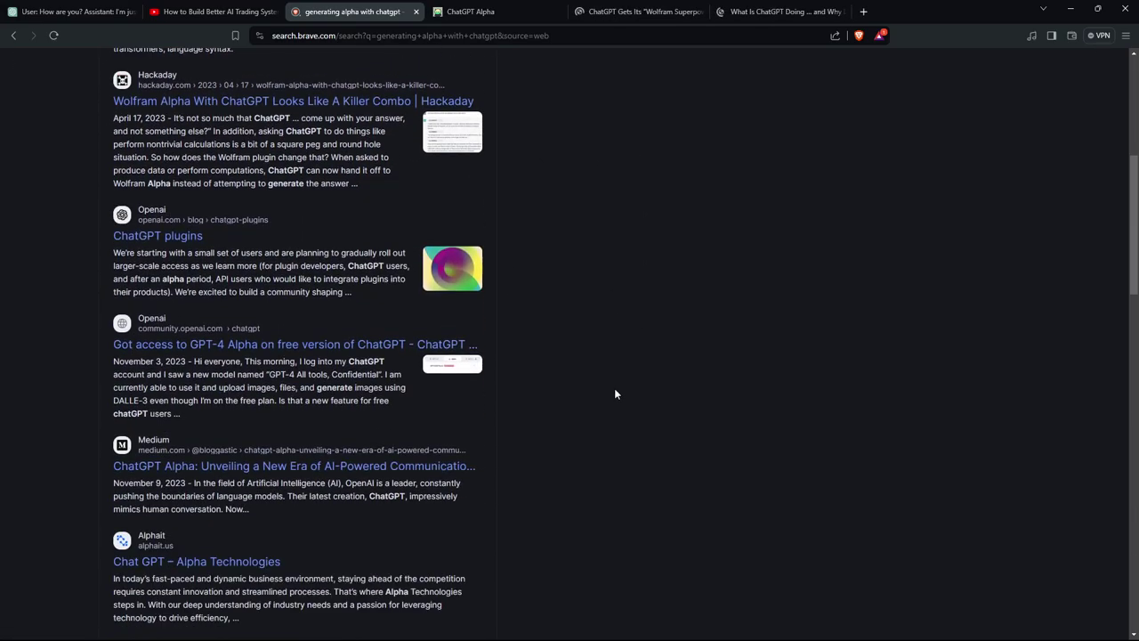
Step: Skim the TestingCatalog article "ChatGPT Alpha" down to its Links & Official Sources section, and return to the search results
{"action": "key", "text": "ctrl+Tab"}
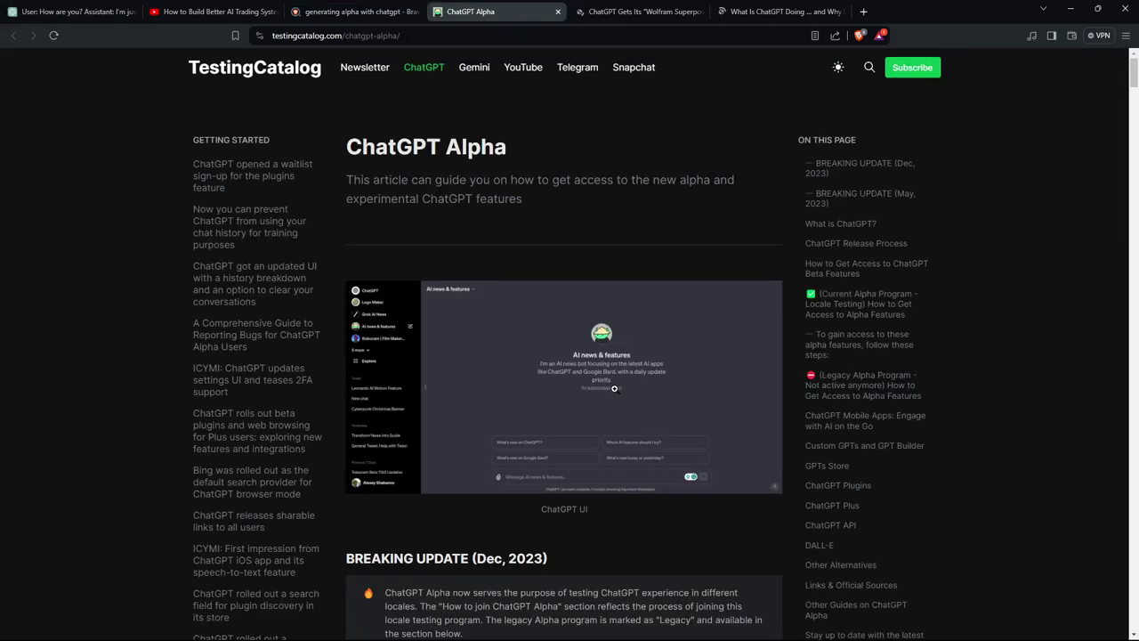
{"action": "scroll", "coordinate": [614, 388], "scroll_direction": "down", "scroll_amount": 3}
{"action": "scroll", "coordinate": [616, 396], "scroll_direction": "down", "scroll_amount": 5}
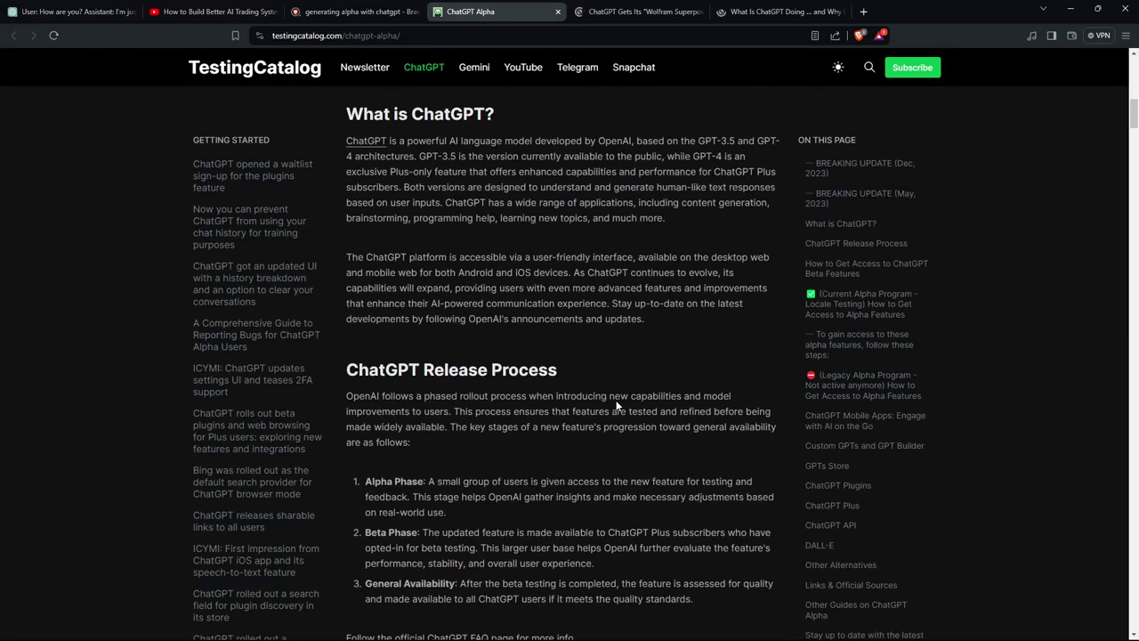
{"action": "scroll", "coordinate": [615, 400], "scroll_direction": "down", "scroll_amount": 5}
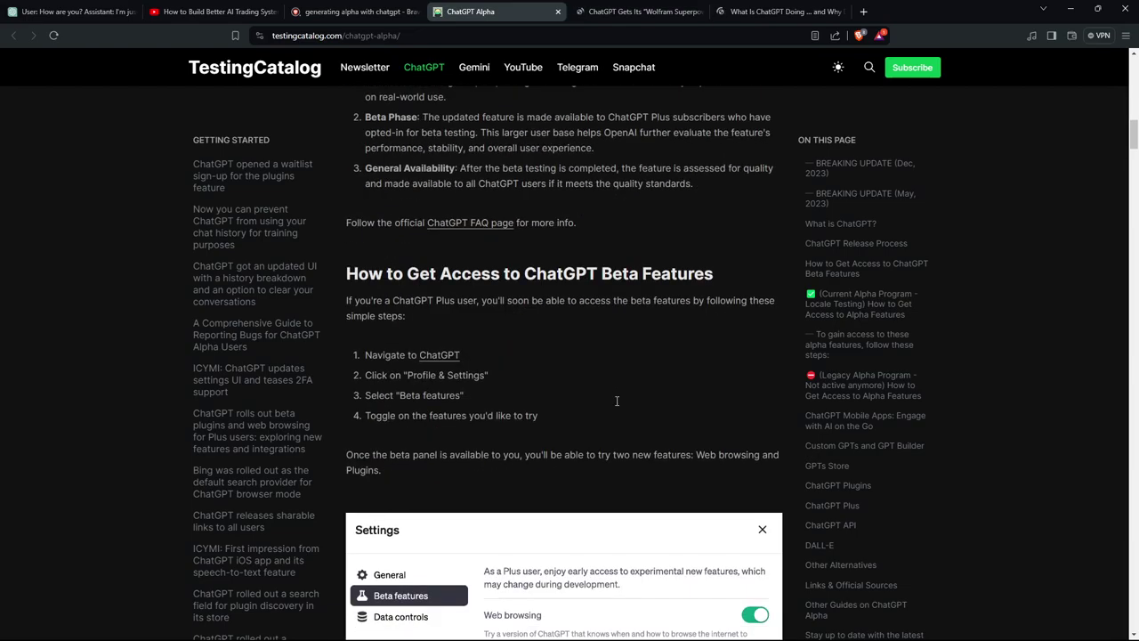
{"action": "scroll", "coordinate": [616, 403], "scroll_direction": "down", "scroll_amount": 4}
{"action": "scroll", "coordinate": [615, 402], "scroll_direction": "down", "scroll_amount": 7}
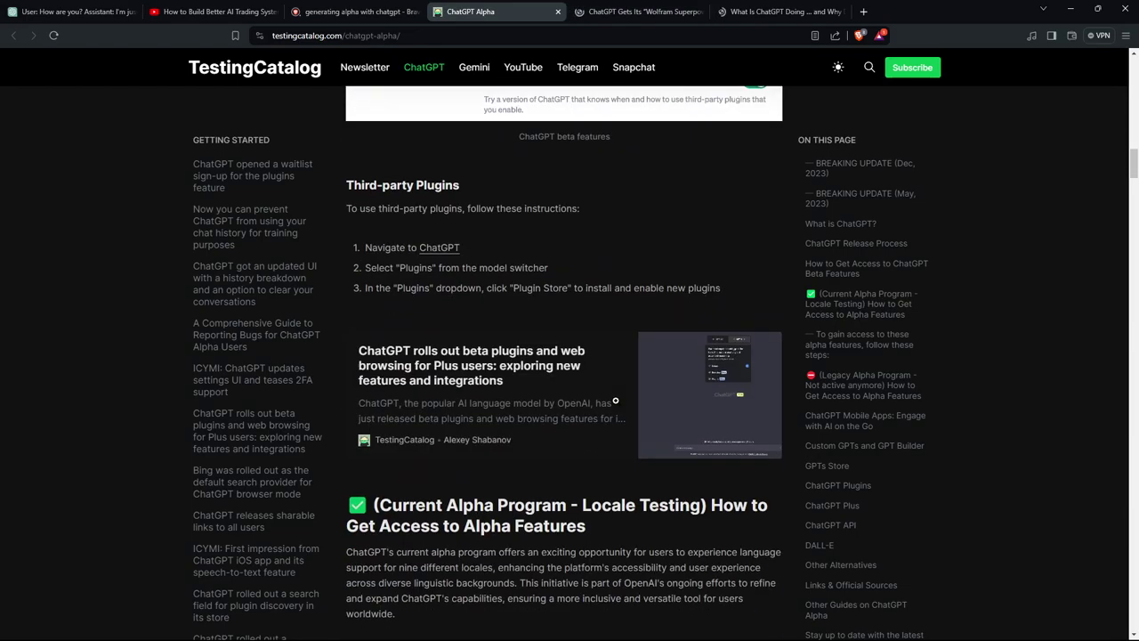
{"action": "scroll", "coordinate": [614, 402], "scroll_direction": "down", "scroll_amount": 20}
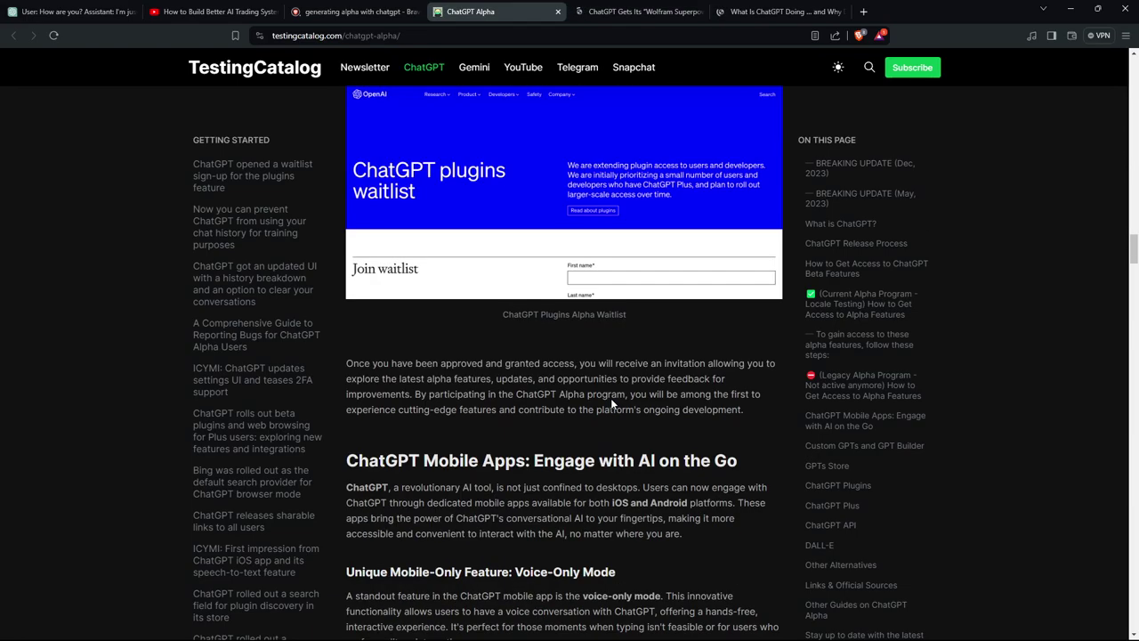
{"action": "scroll", "coordinate": [611, 400], "scroll_direction": "down", "scroll_amount": 12}
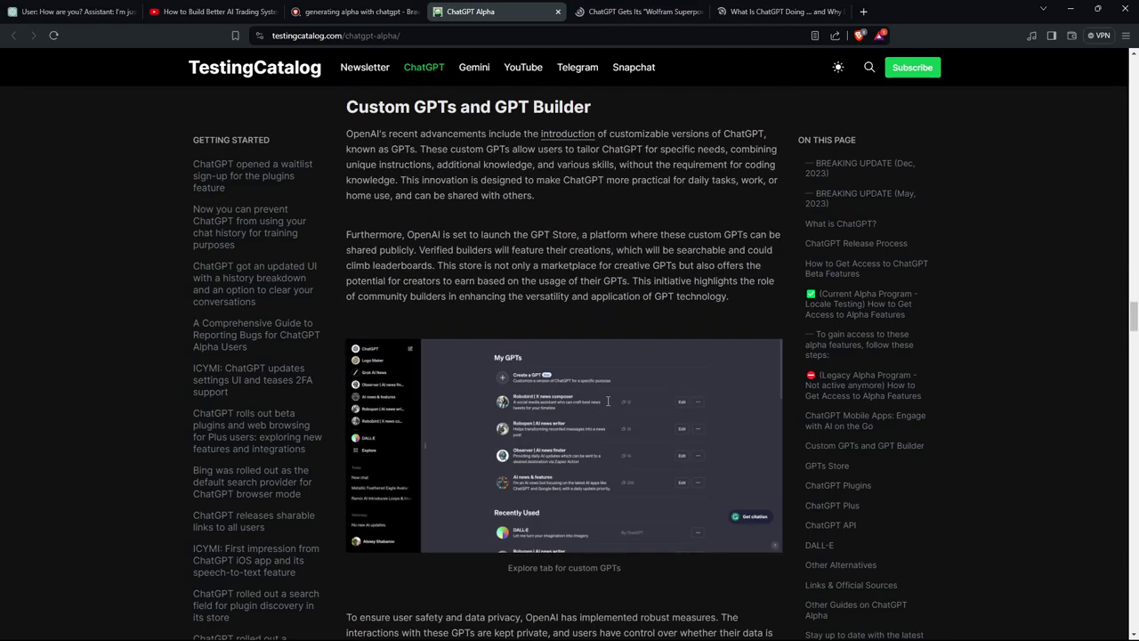
{"action": "scroll", "coordinate": [606, 401], "scroll_direction": "down", "scroll_amount": 12}
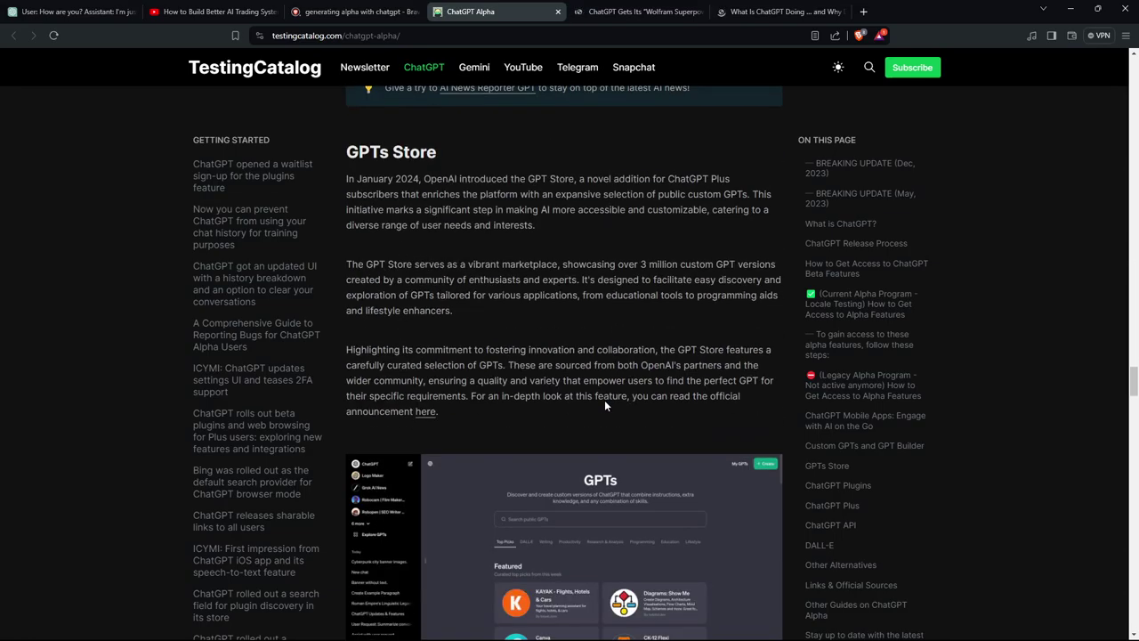
{"action": "scroll", "coordinate": [605, 406], "scroll_direction": "down", "scroll_amount": 20}
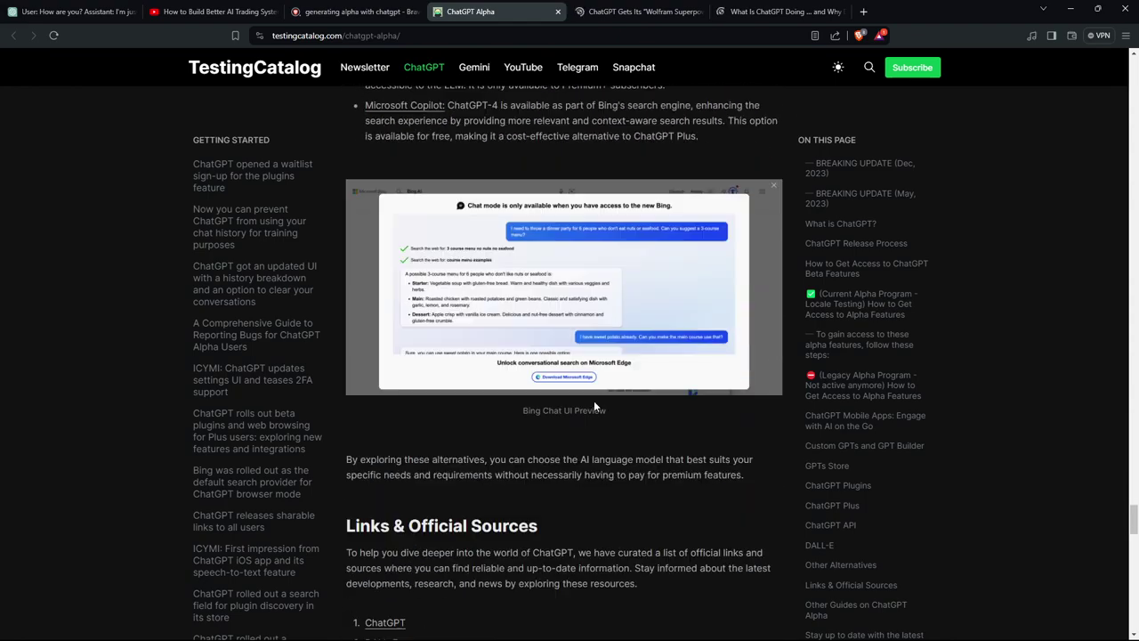
{"action": "left_click", "coordinate": [387, 12]}
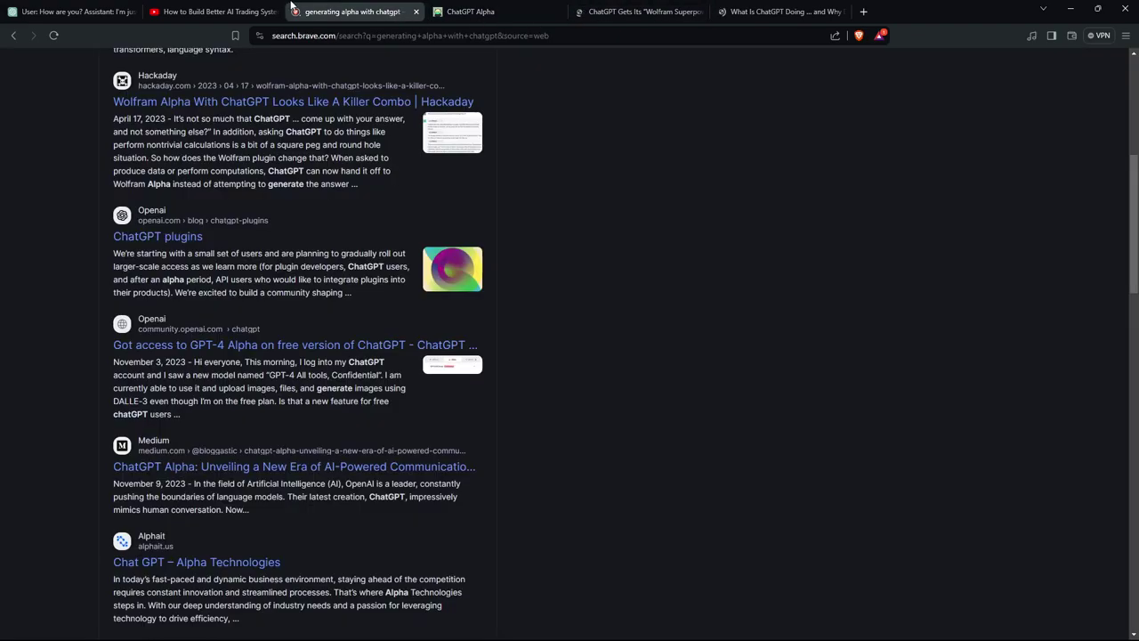
Step: Return to the ChatGPT conversation and copy the whole "Script for Lesson 21: Introduction to AI in Trading" from the reply
{"action": "left_click", "coordinate": [229, 10]}
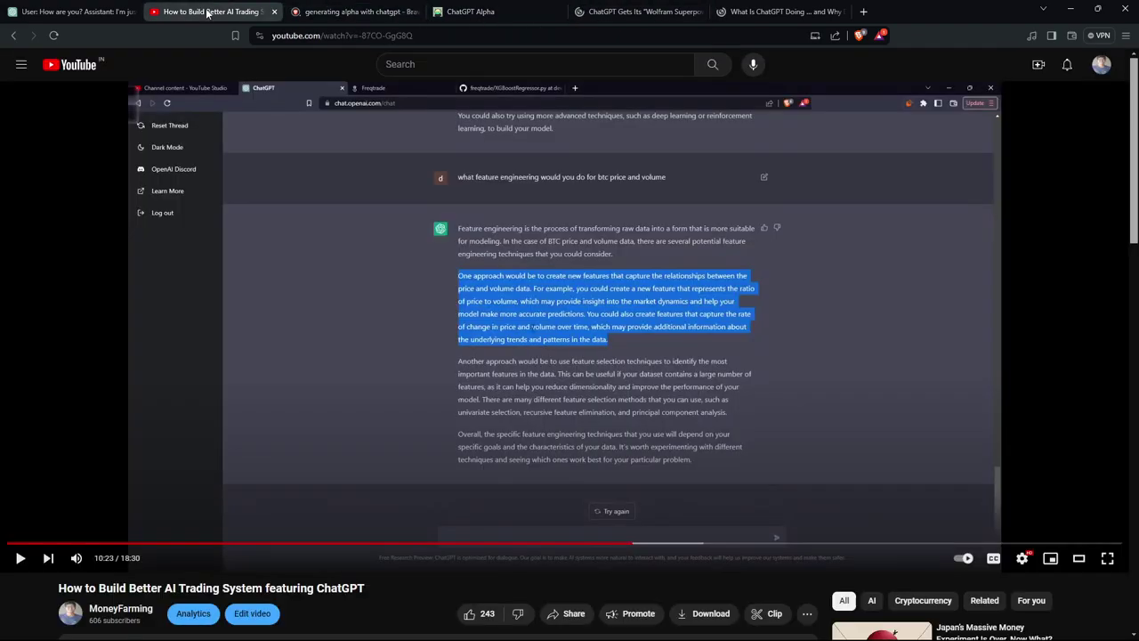
{"action": "left_click", "coordinate": [97, 14]}
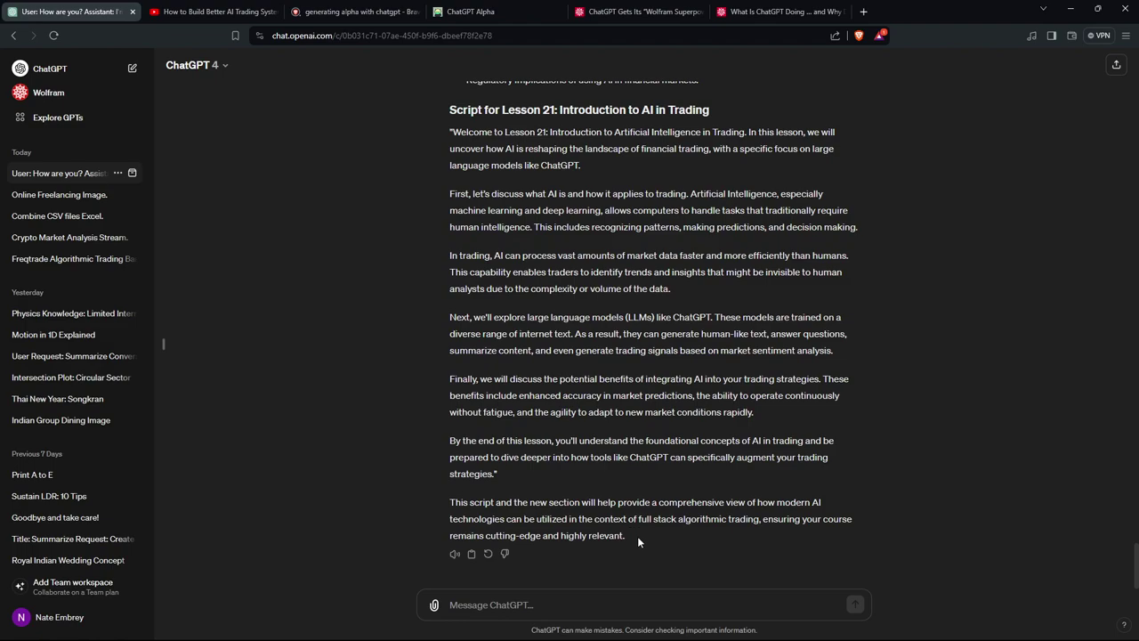
{"action": "left_click_drag", "start_coordinate": [637, 535], "coordinate": [451, 229]}
{"action": "key", "text": "ctrl+c"}
{"action": "scroll", "coordinate": [522, 356], "scroll_direction": "up", "scroll_amount": 2}
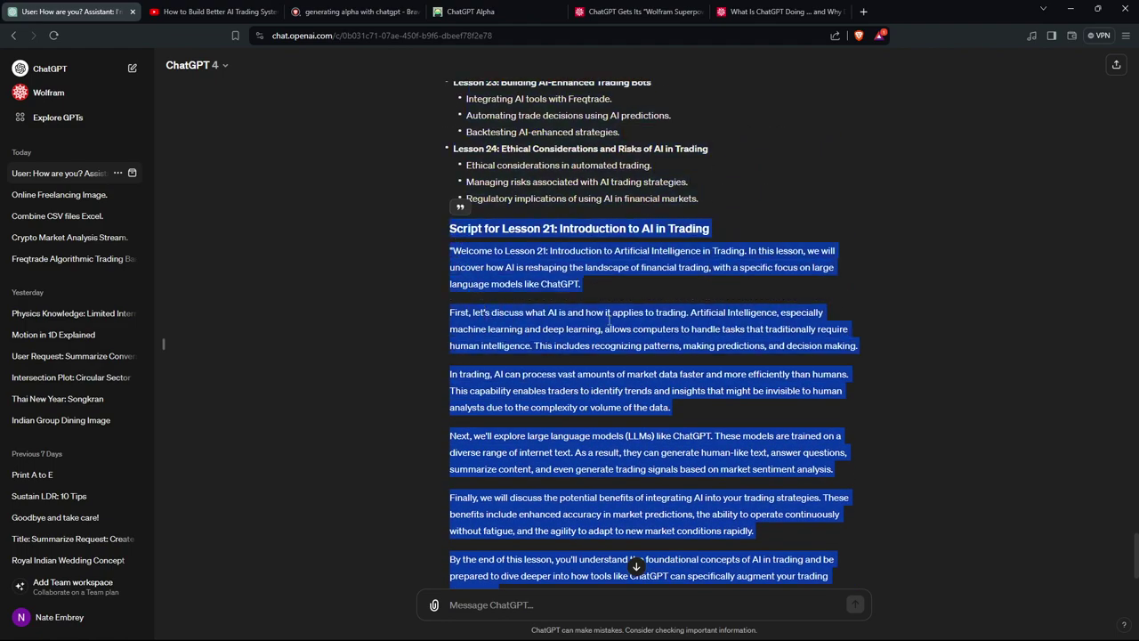
Step: Switch to CherryTree, add a child node named "Section 8" under YouTube Video - 1, and paste the Lesson 21 script into it
{"action": "key", "text": "alt+Tab"}
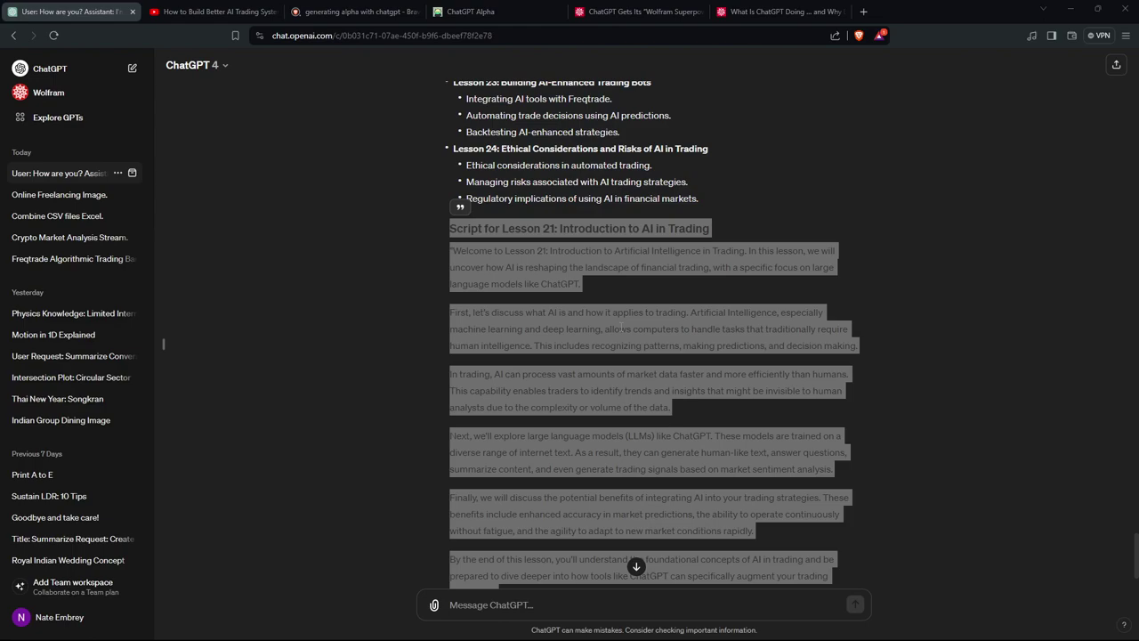
{"action": "key", "text": "alt+Tab"}
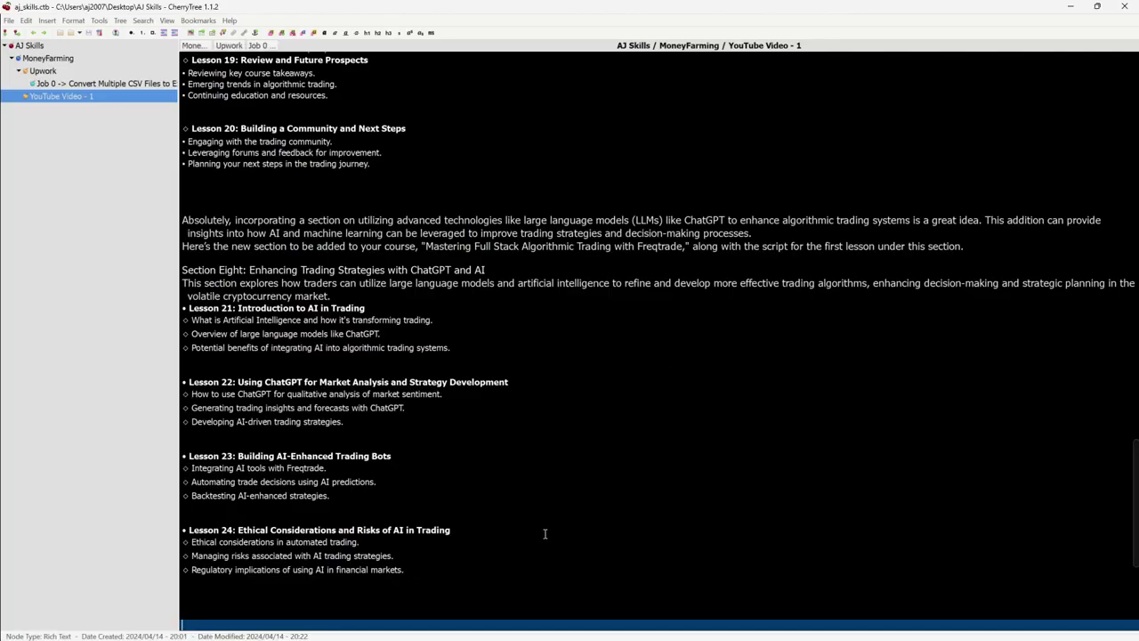
{"action": "left_click", "coordinate": [429, 591]}
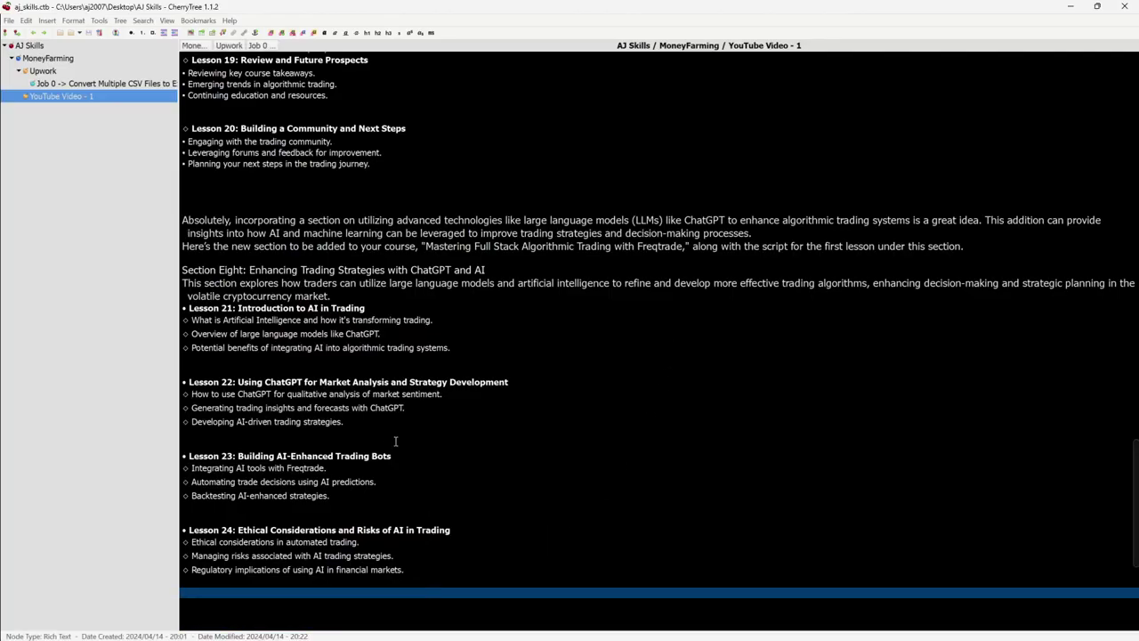
{"action": "scroll", "coordinate": [364, 357], "scroll_direction": "down", "scroll_amount": 1}
{"action": "scroll", "coordinate": [364, 357], "scroll_direction": "up", "scroll_amount": 3}
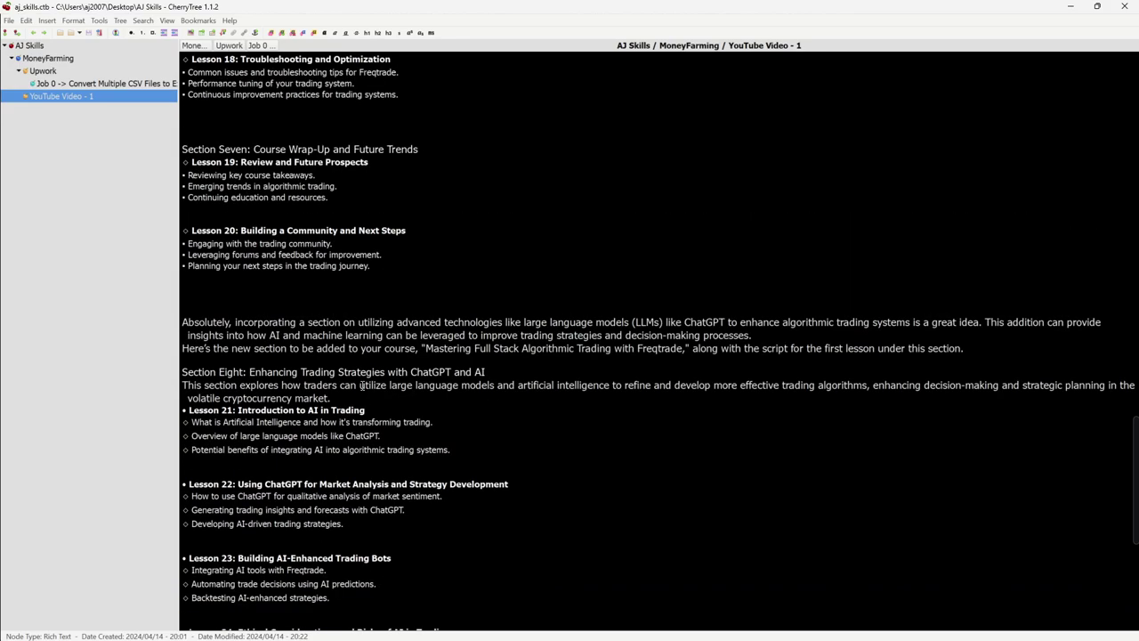
{"action": "scroll", "coordinate": [364, 358], "scroll_direction": "down", "scroll_amount": 4}
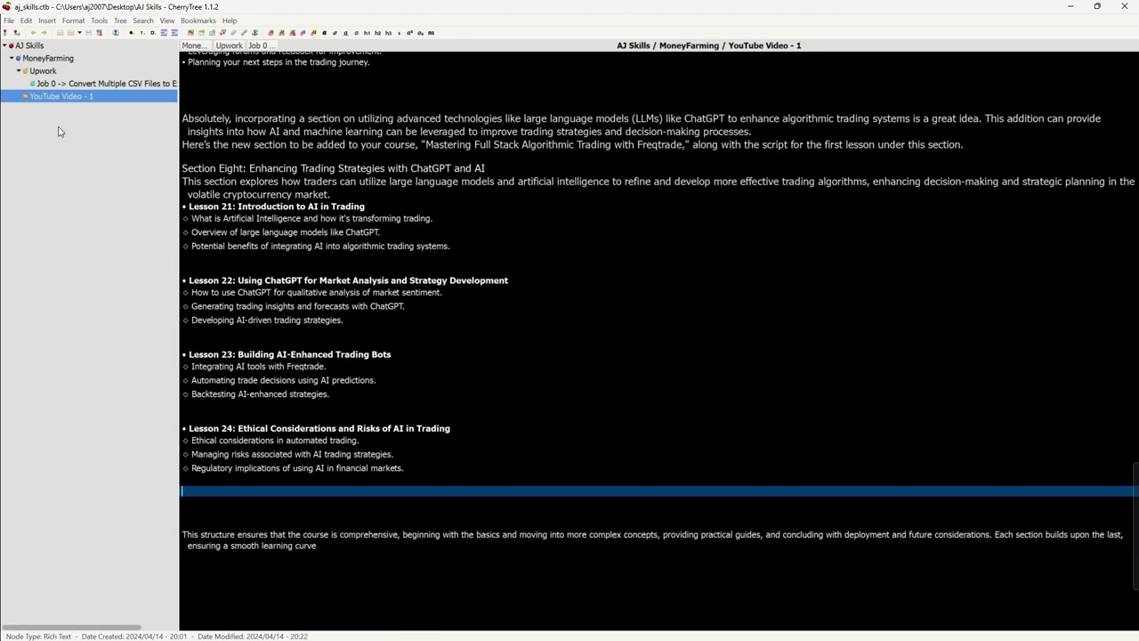
{"action": "left_click", "coordinate": [16, 33]}
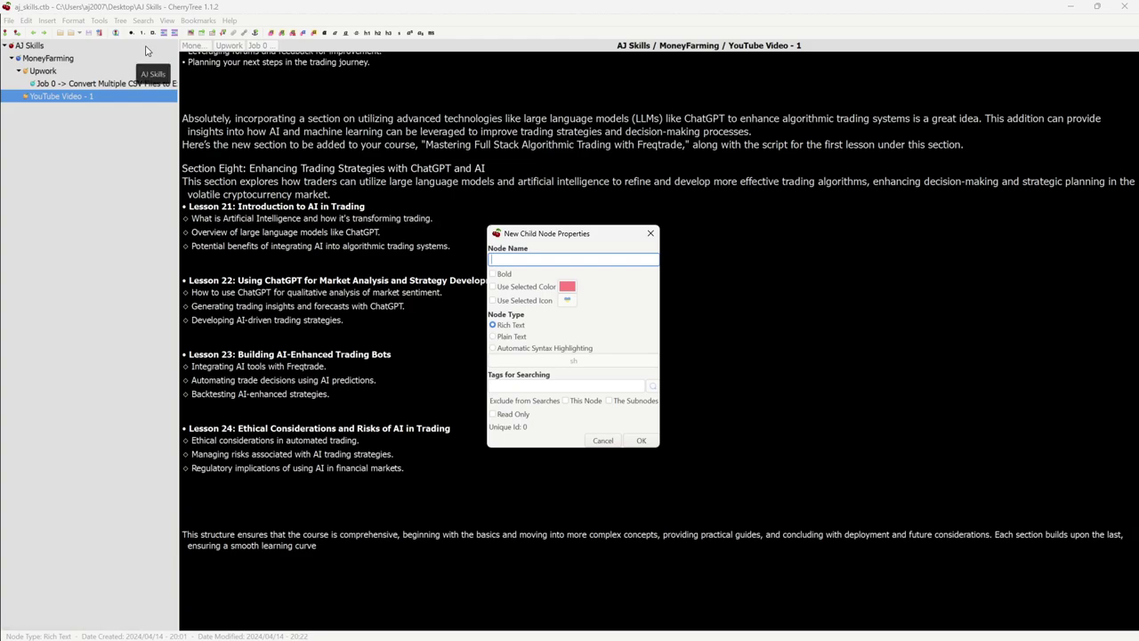
{"action": "type", "text": "Section 8"}
{"action": "key", "text": "Return"}
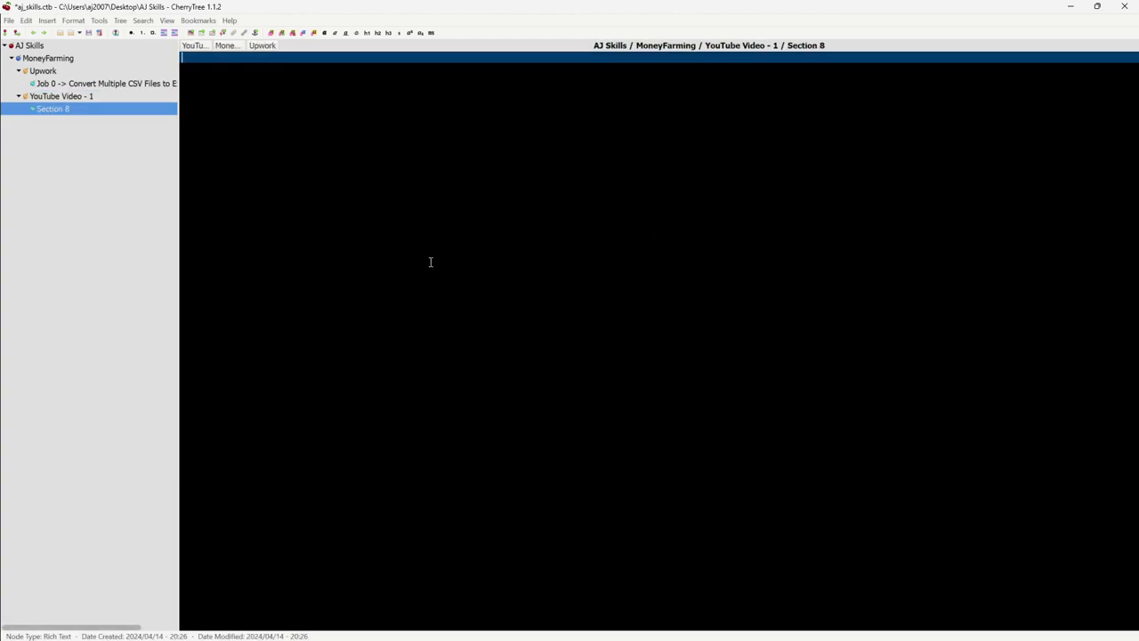
{"action": "key", "text": "ctrl+v"}
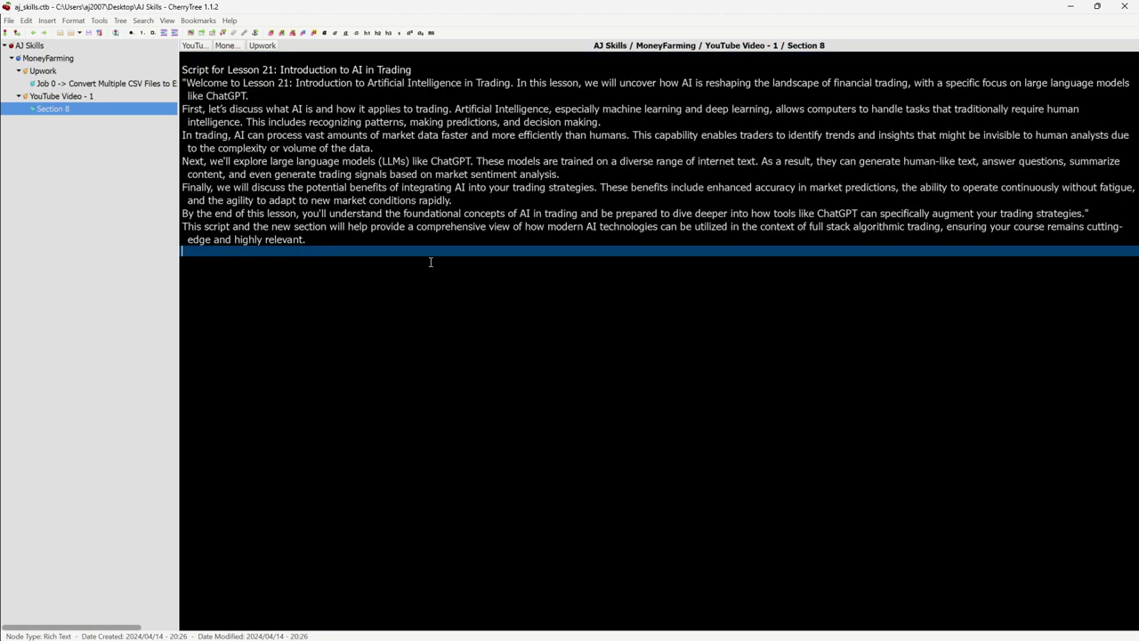
Step: Copy the Lesson 1 heading and its three bullet points from the course outline in the YouTube Video - 1 node
{"action": "left_click", "coordinate": [96, 98]}
{"action": "scroll", "coordinate": [363, 204], "scroll_direction": "up", "scroll_amount": 20}
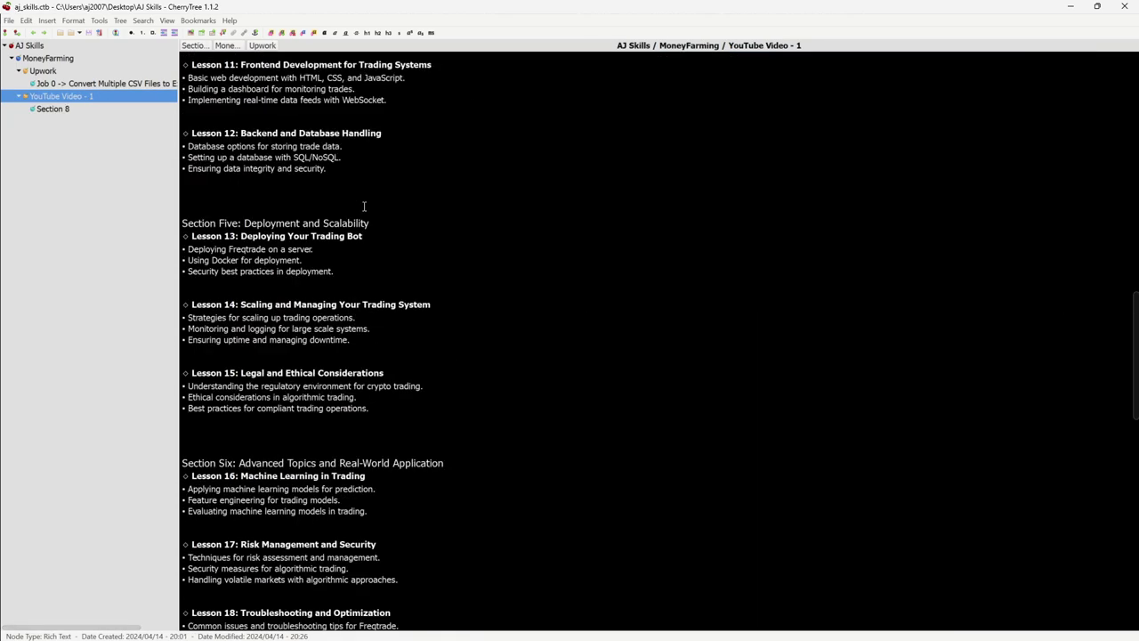
{"action": "scroll", "coordinate": [363, 279], "scroll_direction": "up", "scroll_amount": 8}
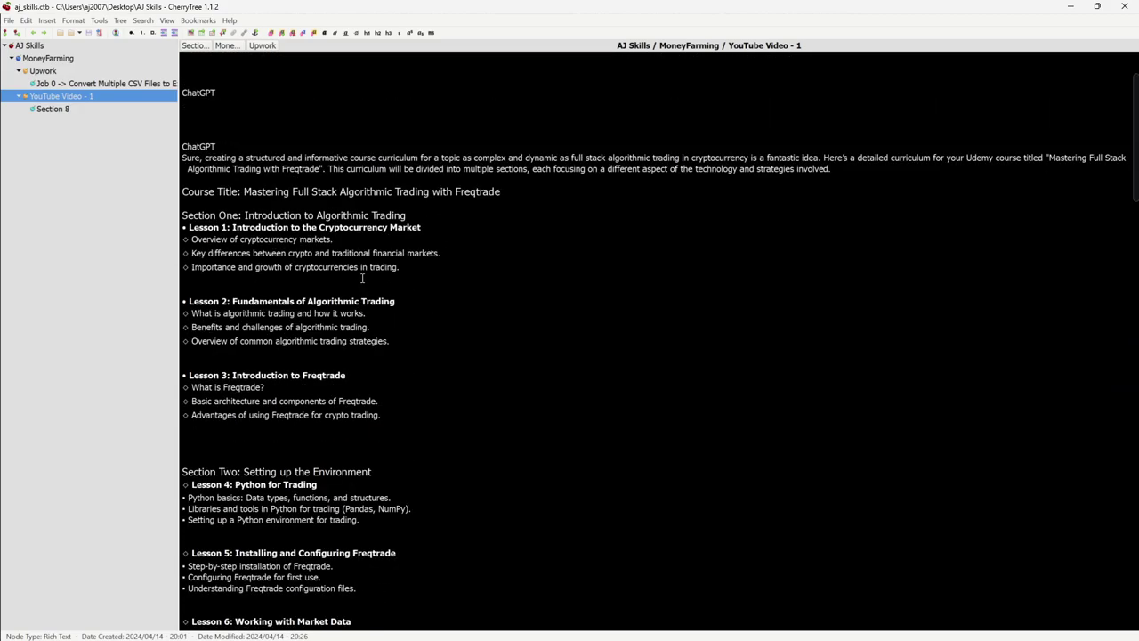
{"action": "left_click_drag", "start_coordinate": [441, 275], "coordinate": [473, 271]}
Step: Switch back to the ChatGPT conversation and begin a new message with "Hey ChatGPT, that was bit"
{"action": "key", "text": "alt+Tab"}
{"action": "scroll", "coordinate": [545, 534], "scroll_direction": "down", "scroll_amount": 1}
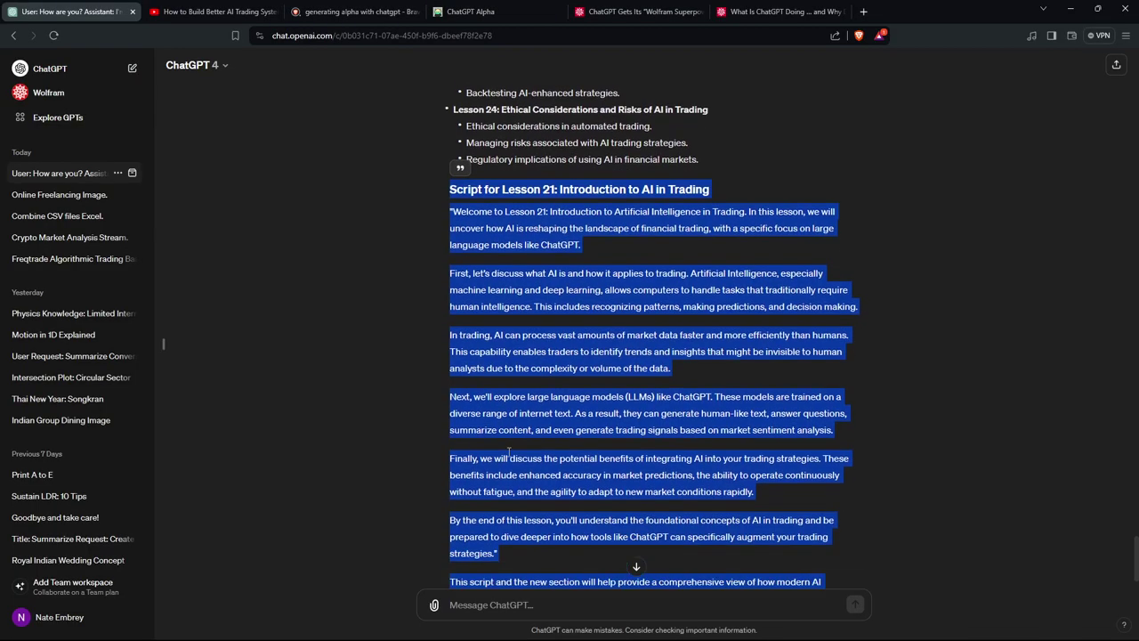
{"action": "left_click", "coordinate": [545, 556]}
{"action": "left_click", "coordinate": [516, 602]}
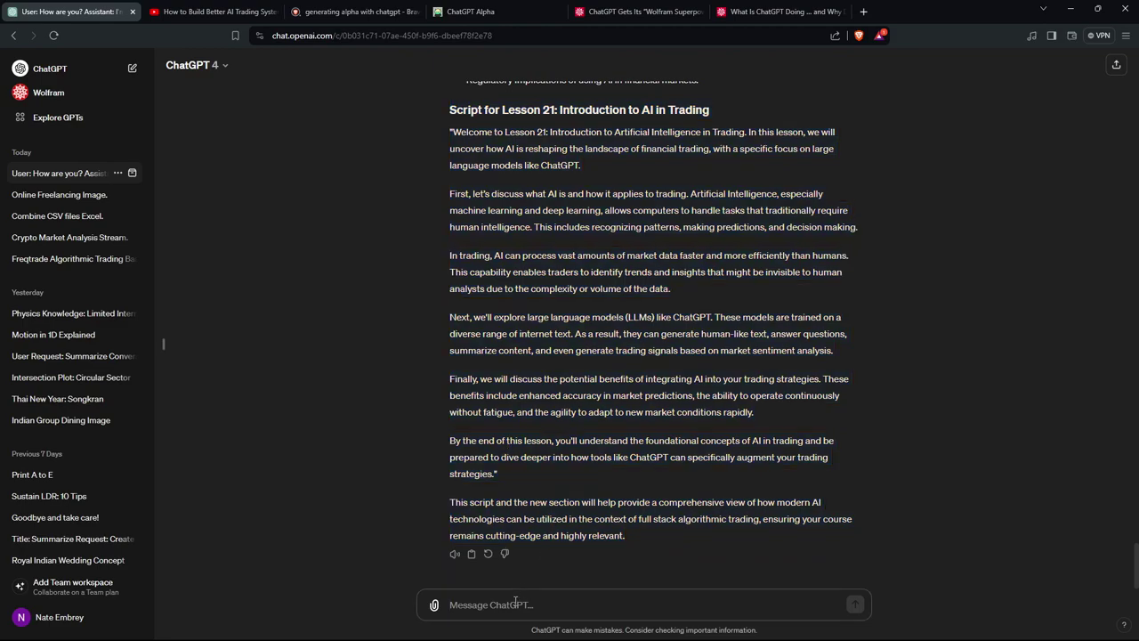
{"action": "type", "text": "Hey ChatG"}
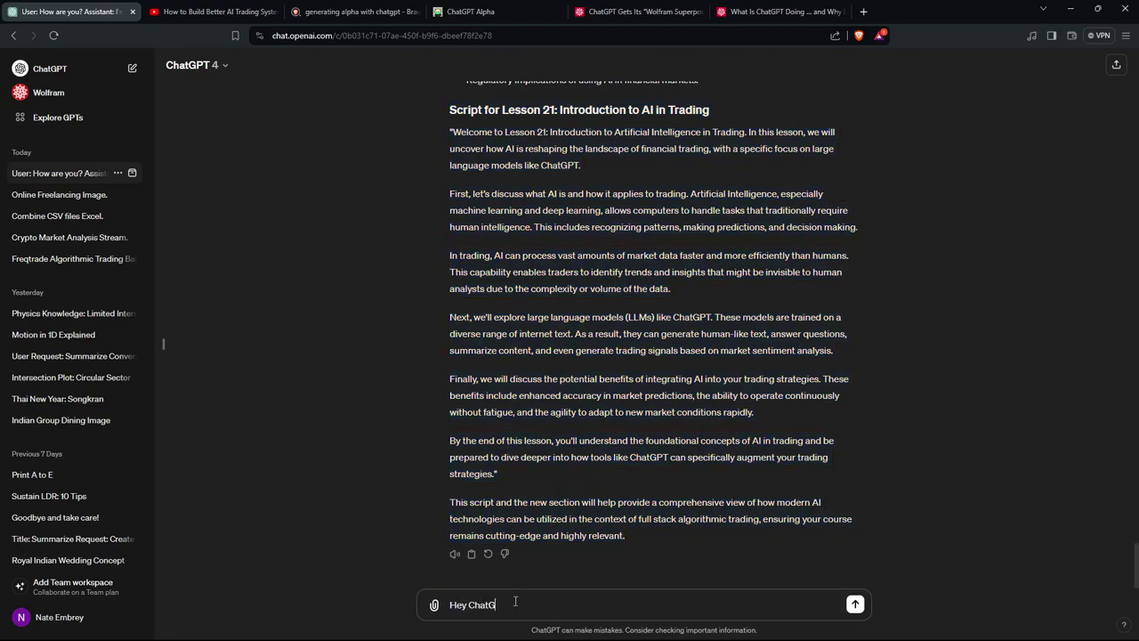
{"action": "type", "text": "PT, that was "}
{"action": "type", "text": "bit wrong, "}
{"action": "type", "text": "I thin"}
{"action": "key", "text": "BackSpace"}
{"action": "key", "text": "BackSpace"}
{"action": "key", "text": "BackSpace"}
{"action": "key", "text": "BackSpace"}
{"action": "key", "text": "BackSpace"}
{"action": "key", "text": "BackSpace"}
{"action": "key", "text": "BackSpace"}
{"action": "key", "text": "BackSpace"}
{"action": "key", "text": "BackSpace"}
{"action": "key", "text": "BackSpace"}
{"action": "key", "text": "BackSpace"}
{"action": "key", "text": "BackSpace"}
{"action": "key", "text": "BackSpace"}
Step: Continue with "not correct, I told you to generate the content for lesson 1, which is this ->" and paste the copied Lesson 1 outline
{"action": "type", "text": "t not correct, I told you to gen"}
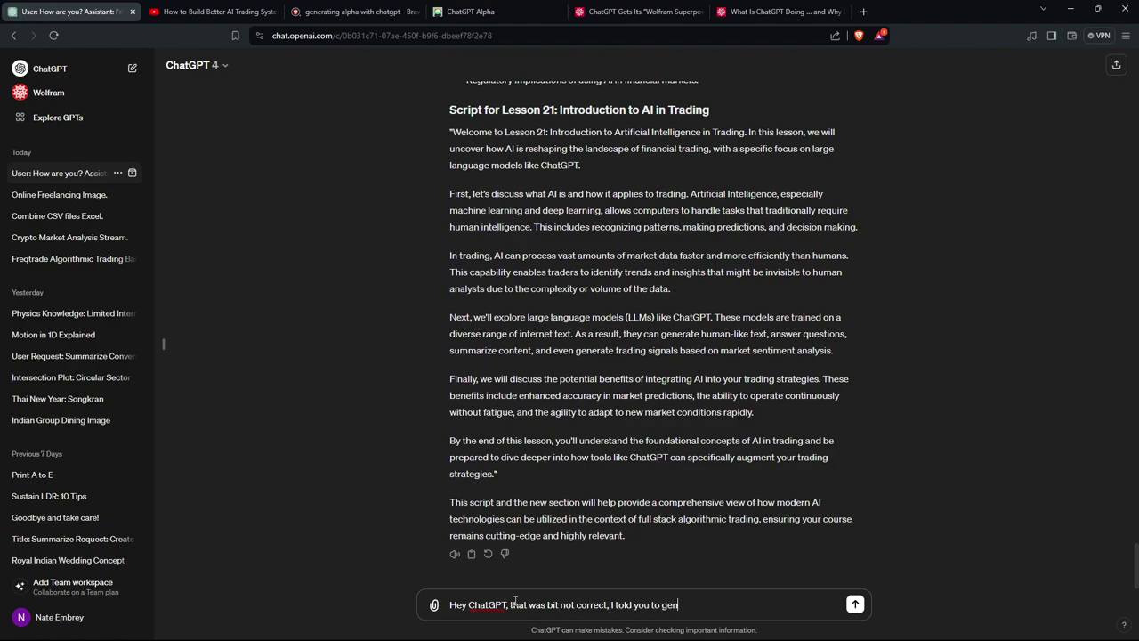
{"action": "type", "text": "erate the content for lesson"}
{"action": "key", "text": "BackSpace"}
{"action": "key", "text": "BackSpace"}
{"action": "type", "text": "on 1, which is this ->"}
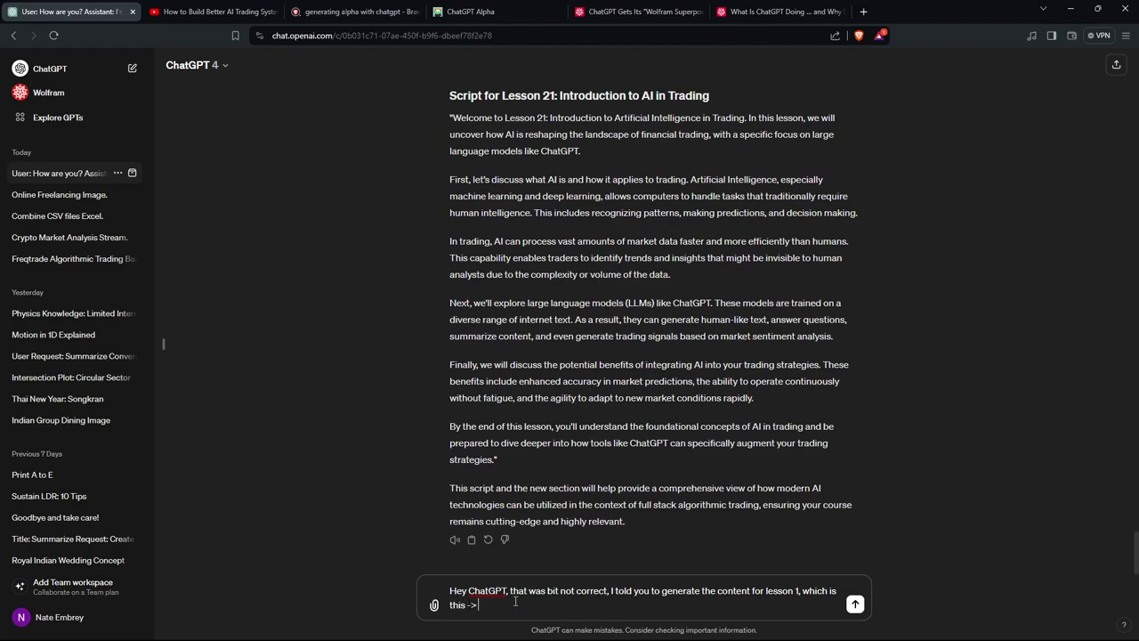
{"action": "type", "text": "• Lesson 1: Introduction to the Cryptocurrency Market ◇ Overview of cryptocurrency markets. ◇ Key differences between crypto and traditional financial markets. ◇ Importance and growth of cryptocurrencies in trading."}
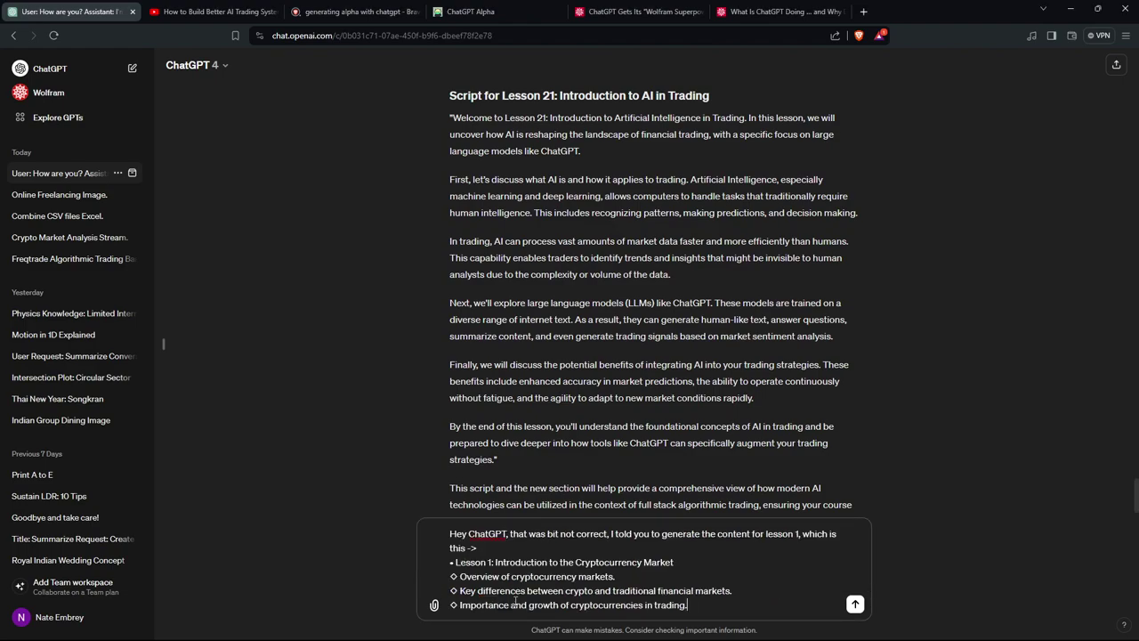
Step: Add the instruction "now act like a david weis the wyckoffian trader who have 42+ years of experience in futures market trading"
{"action": "type", "text": ", now"}
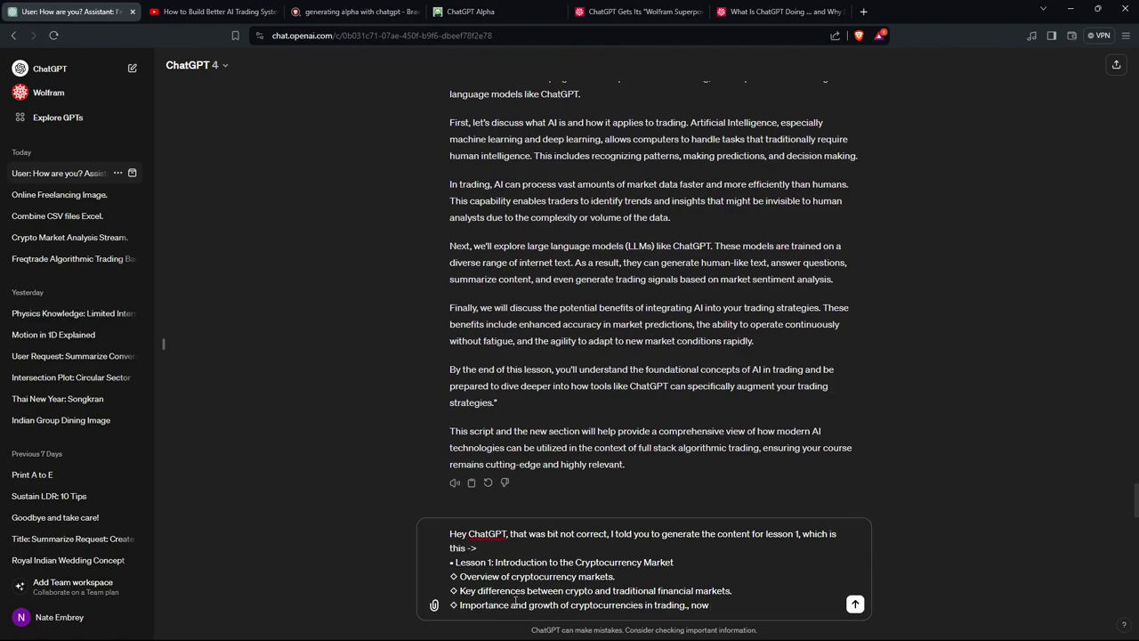
{"action": "type", "text": " act like a"}
{"action": "type", "text": "david weis"}
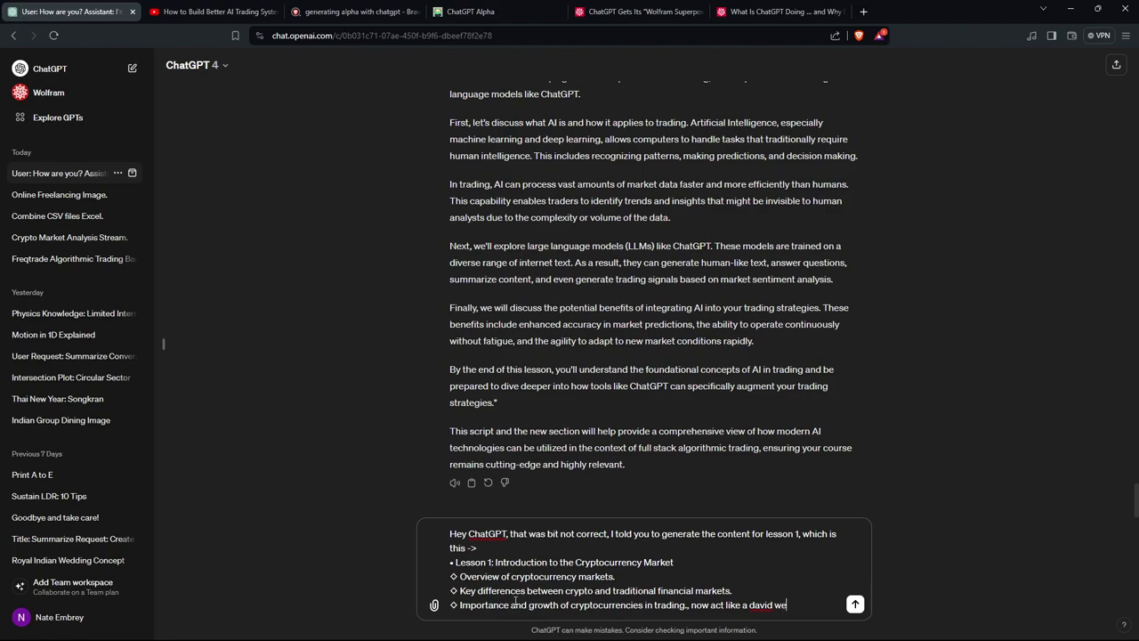
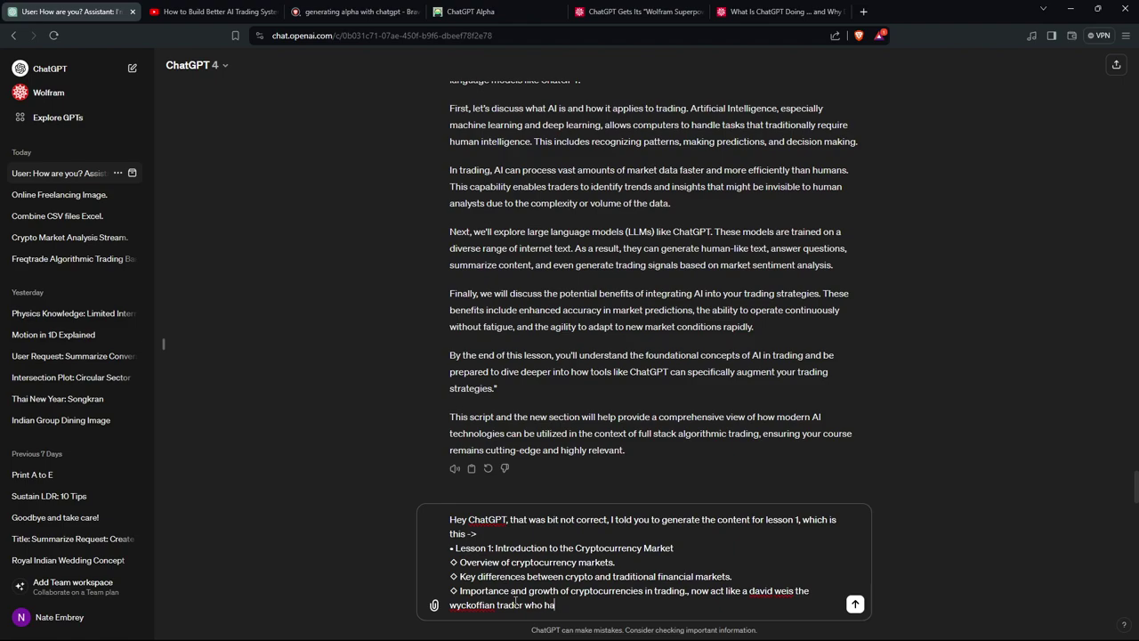
{"action": "type", "text": "ve 40 y"}
{"action": "key", "text": "BackSpace"}
{"action": "type", "text": "+ years"}
{"action": "key", "text": "BackSpace"}
{"action": "key", "text": "BackSpace"}
{"action": "key", "text": "BackSpace"}
{"action": "key", "text": "BackSpace"}
{"action": "type", "text": "ears of experience in futures market tra"}
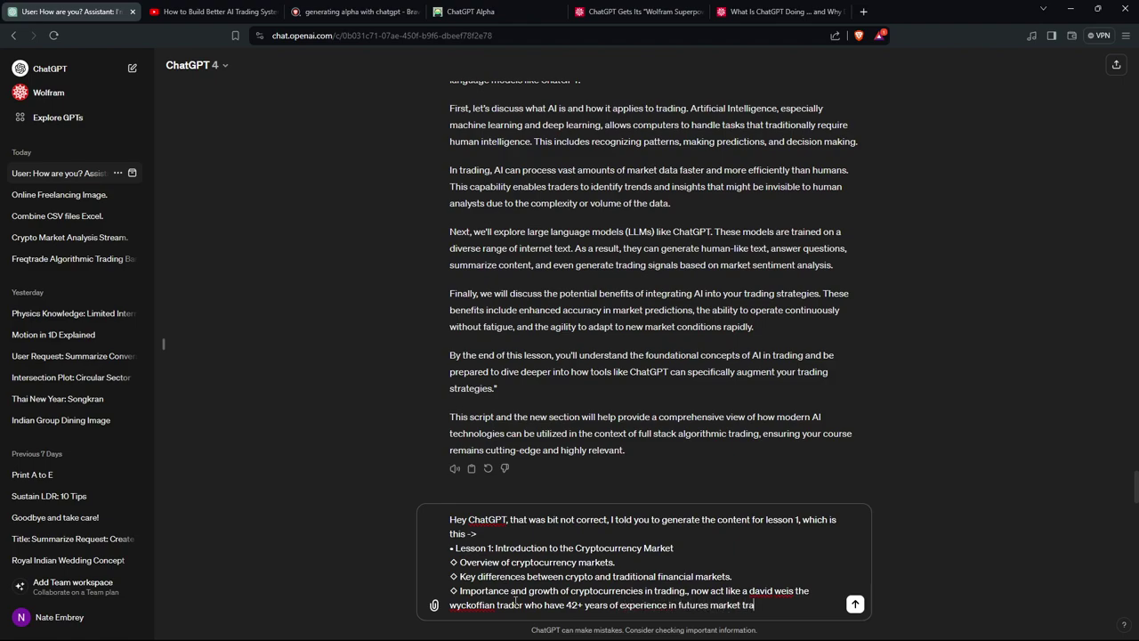
Step: Extend the prompt with "so I want you to contruct the lesson and all the content in a concise professional and easy way to convay"
{"action": "type", "text": "ding, so I want to"}
{"action": "type", "text": "o uto"}
{"action": "type", "text": " to contruct the"}
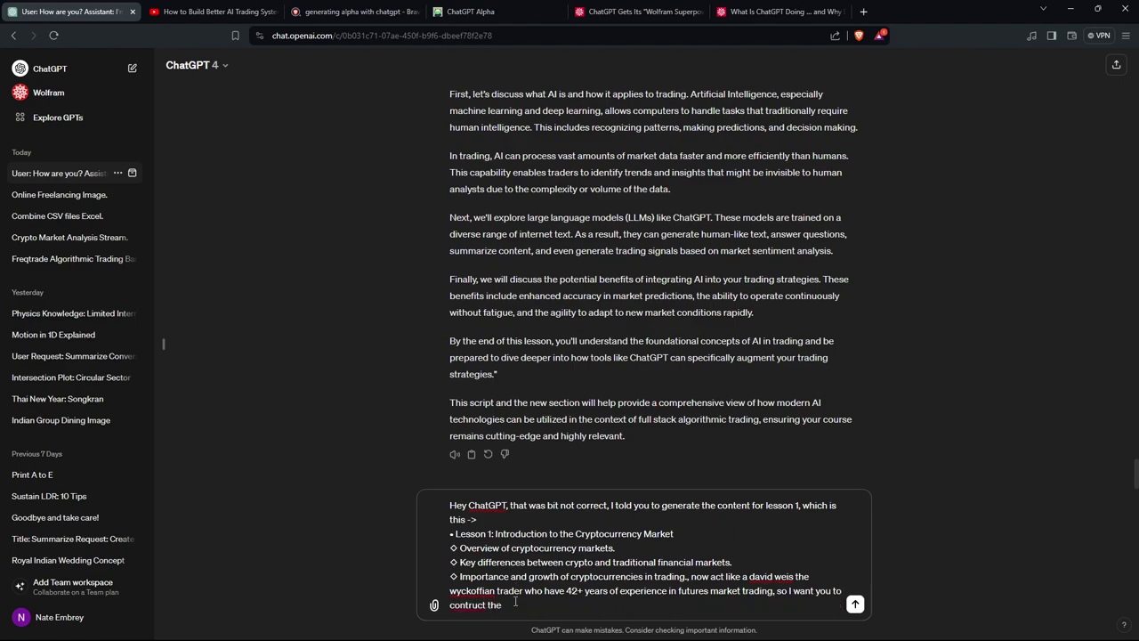
{"action": "type", "text": " lesson and all the content in a conc"}
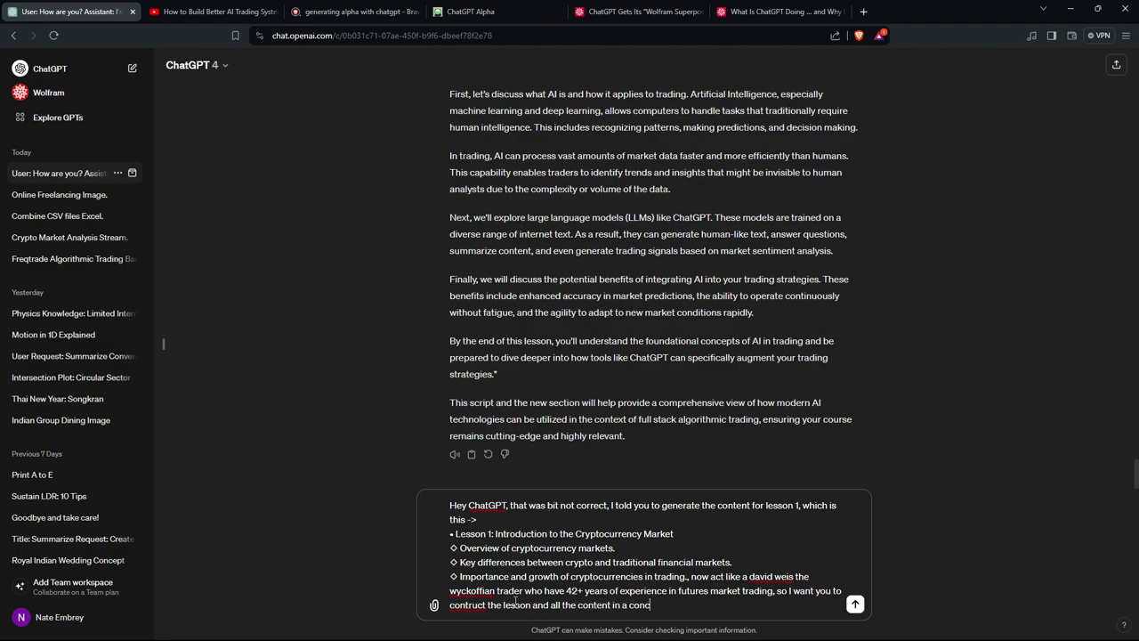
{"action": "type", "text": "ise professional and easy way to convay"}
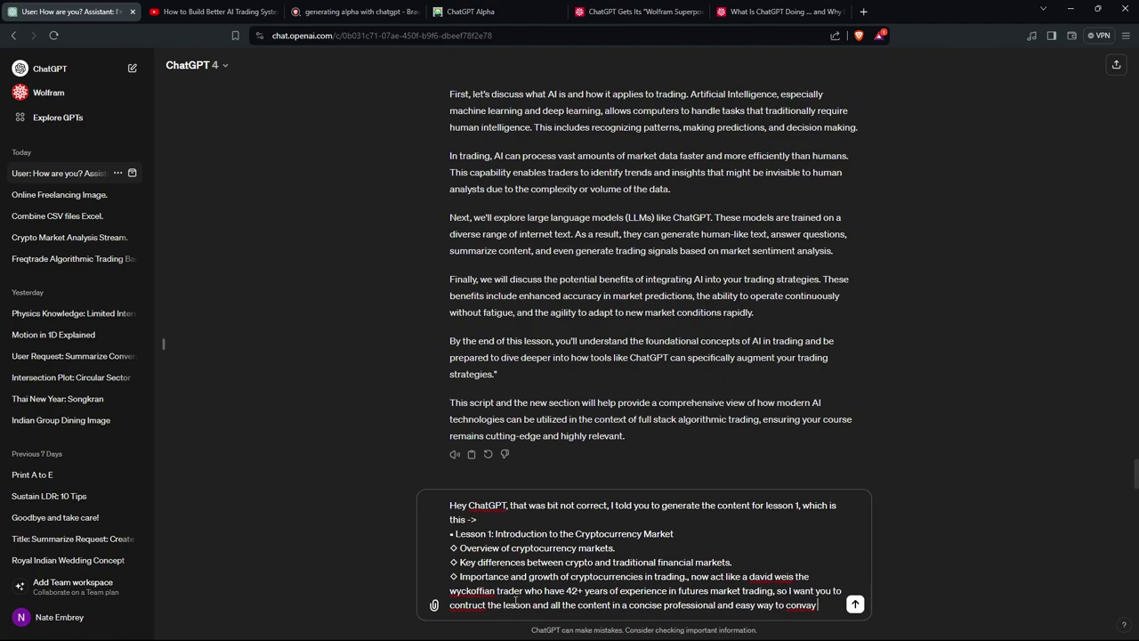
{"action": "type", "text": " to "}
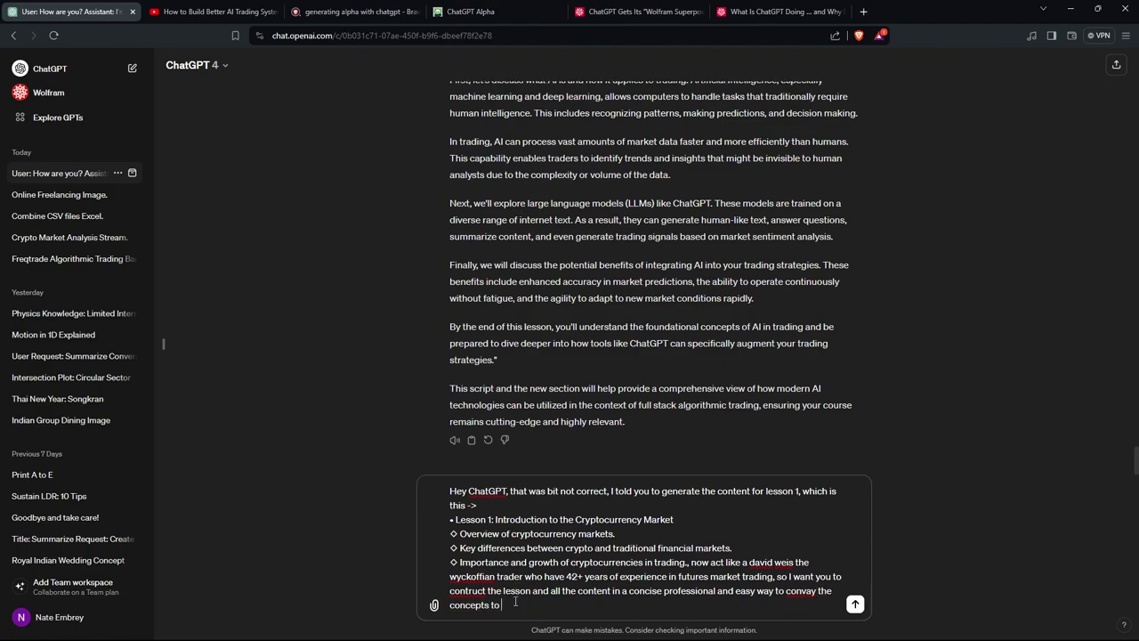
Step: Finish the prompt with "the concepts to audience, audience have basic understanding of python, and very basic understanding of algorithmic trading or trading in general" and send it
{"action": "type", "text": "the concepts to audience, audience have basic"}
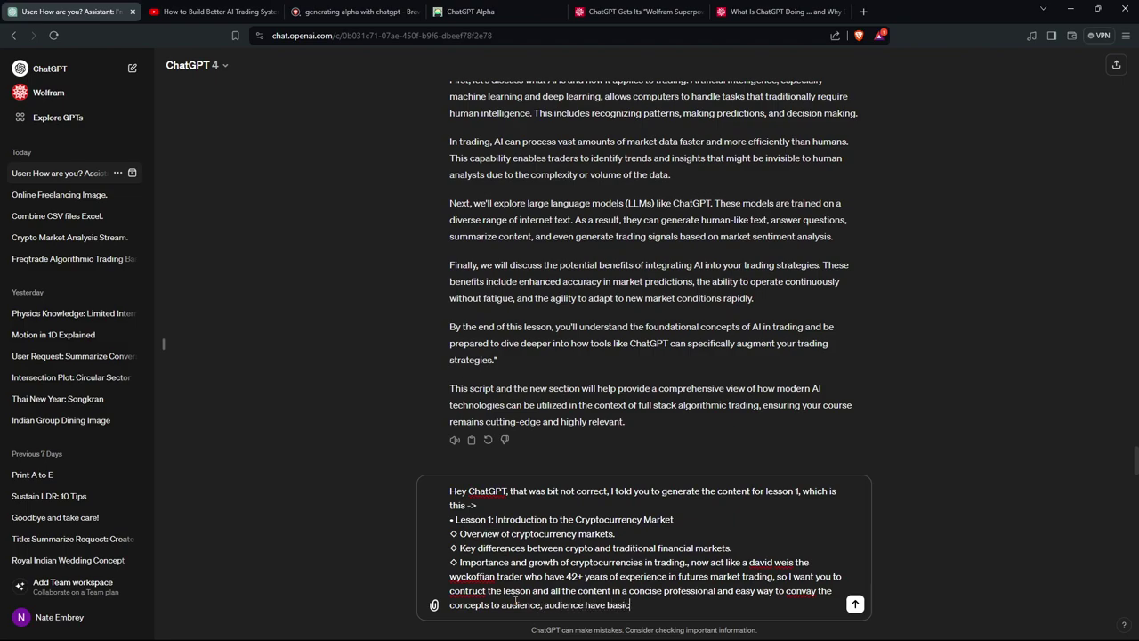
{"action": "type", "text": " understanding of python, and"}
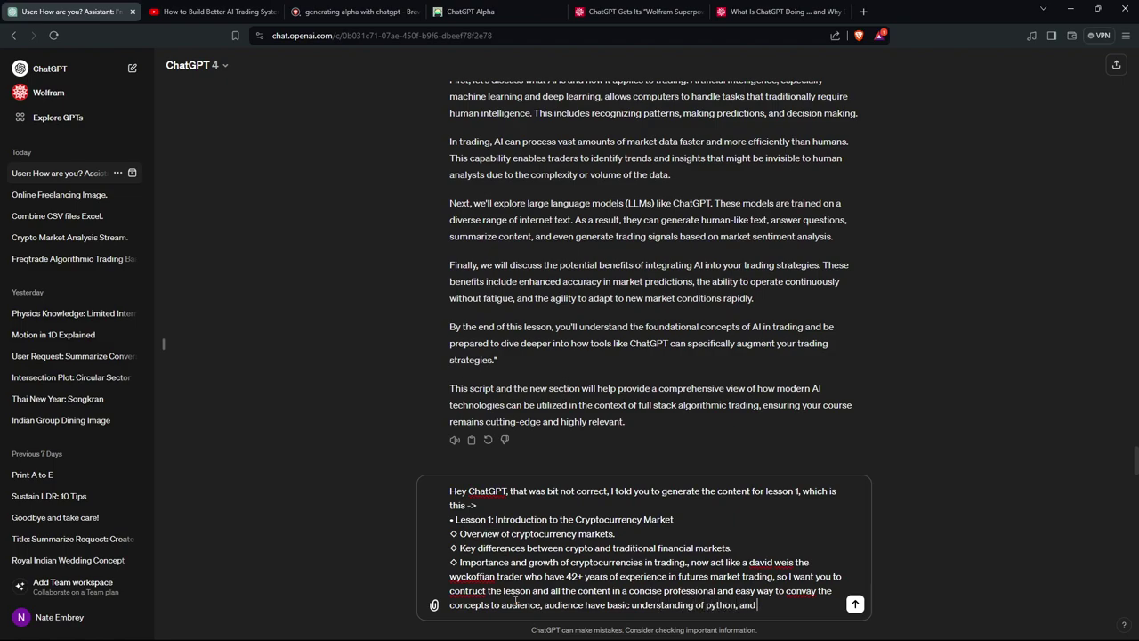
{"action": "type", "text": " basic"}
{"action": "key", "text": "BackSpace"}
{"action": "key", "text": "BackSpace"}
{"action": "type", "text": "very basic unders"}
{"action": "type", "text": "tanding of al"}
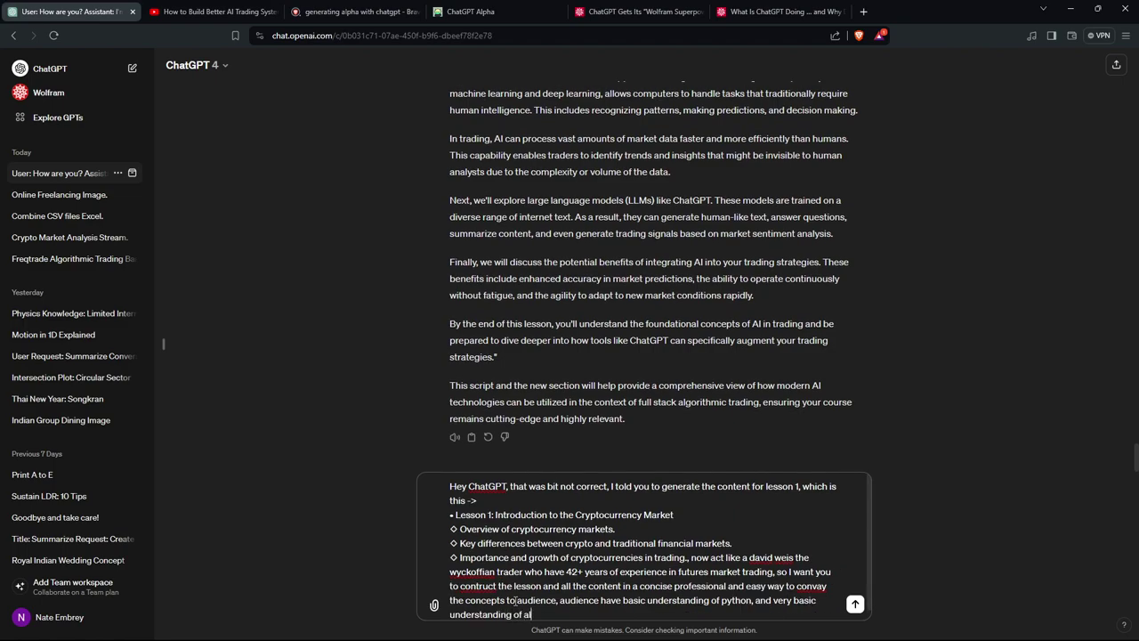
{"action": "type", "text": "gorithmic trading or trading in general"}
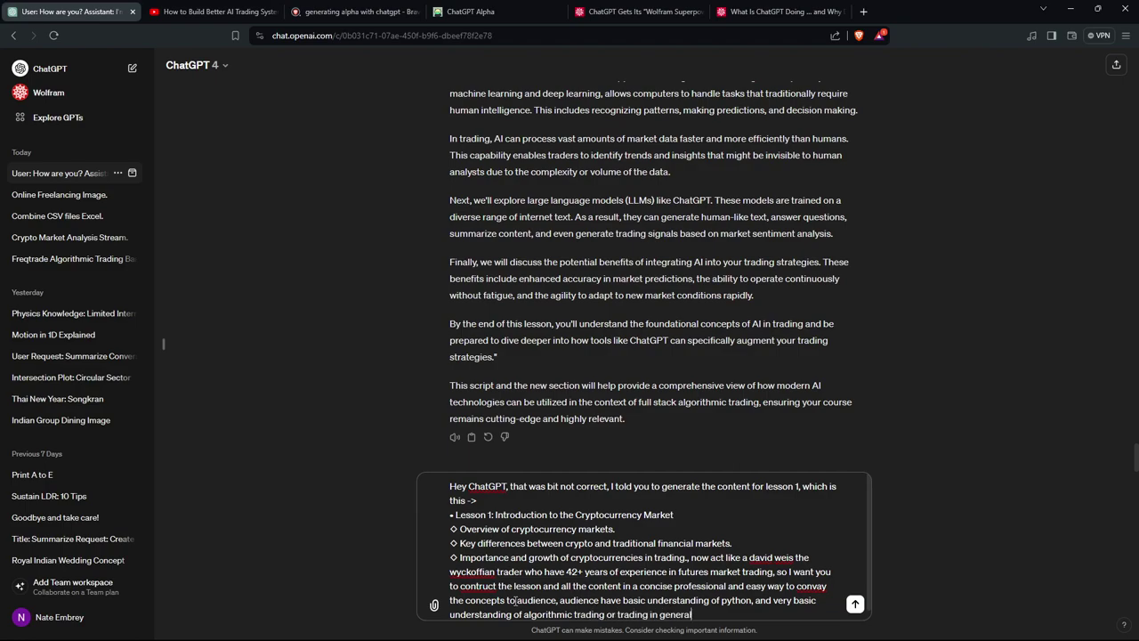
{"action": "key", "text": "Return"}
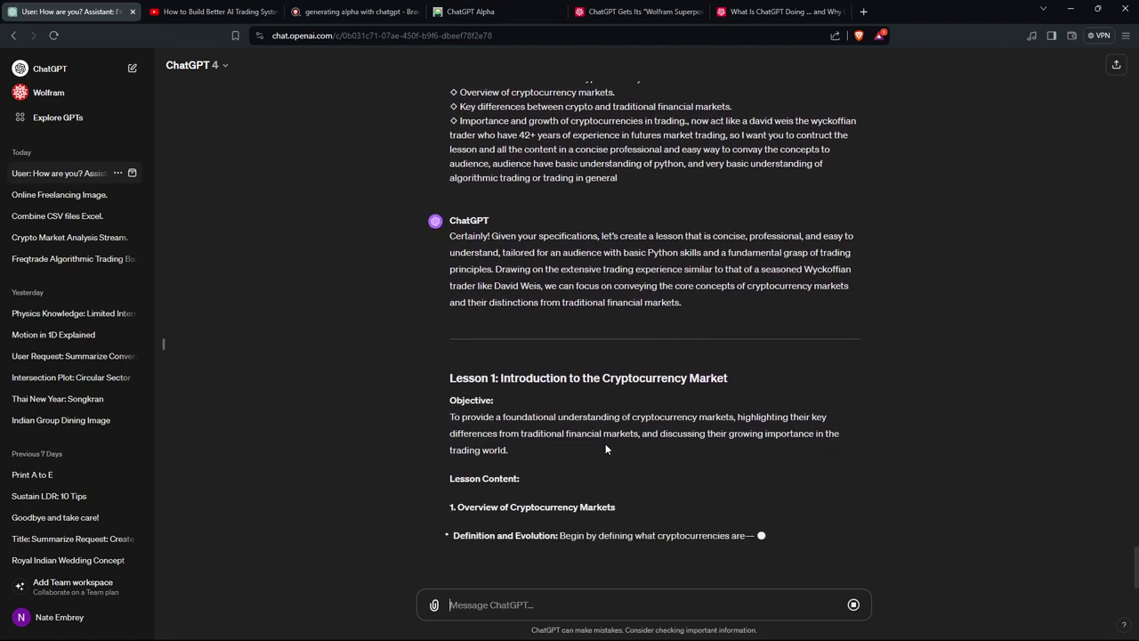
Step: Review the sent prompt and the Lesson 1 reply being generated, highlighting the reply's introductory paragraph
{"action": "scroll", "coordinate": [605, 444], "scroll_direction": "up", "scroll_amount": 1}
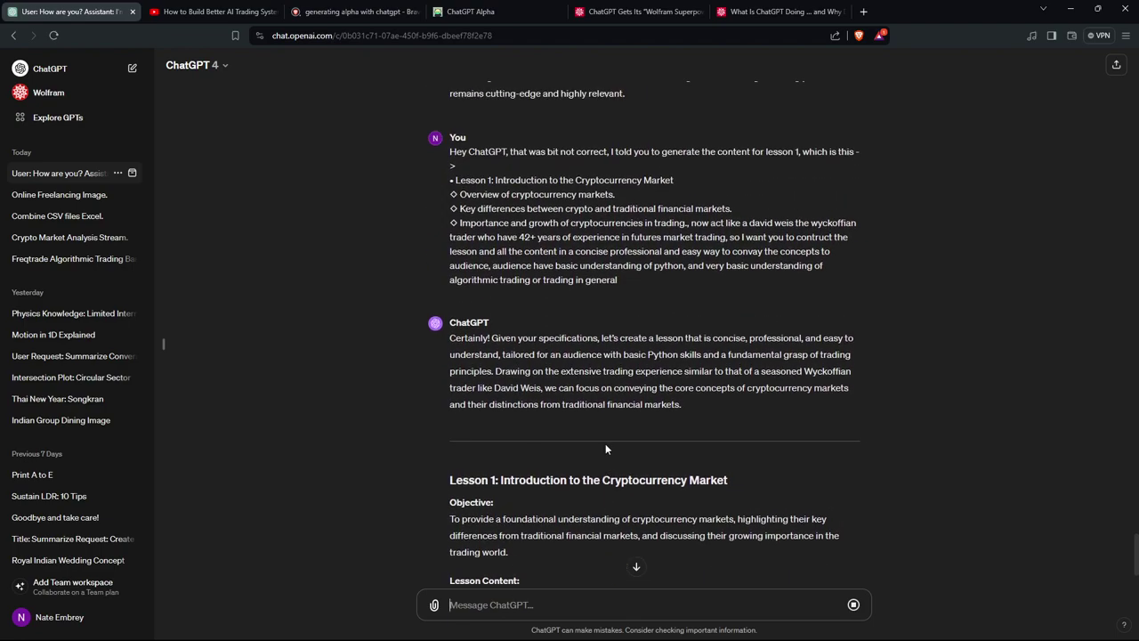
{"action": "scroll", "coordinate": [605, 444], "scroll_direction": "down", "scroll_amount": 2}
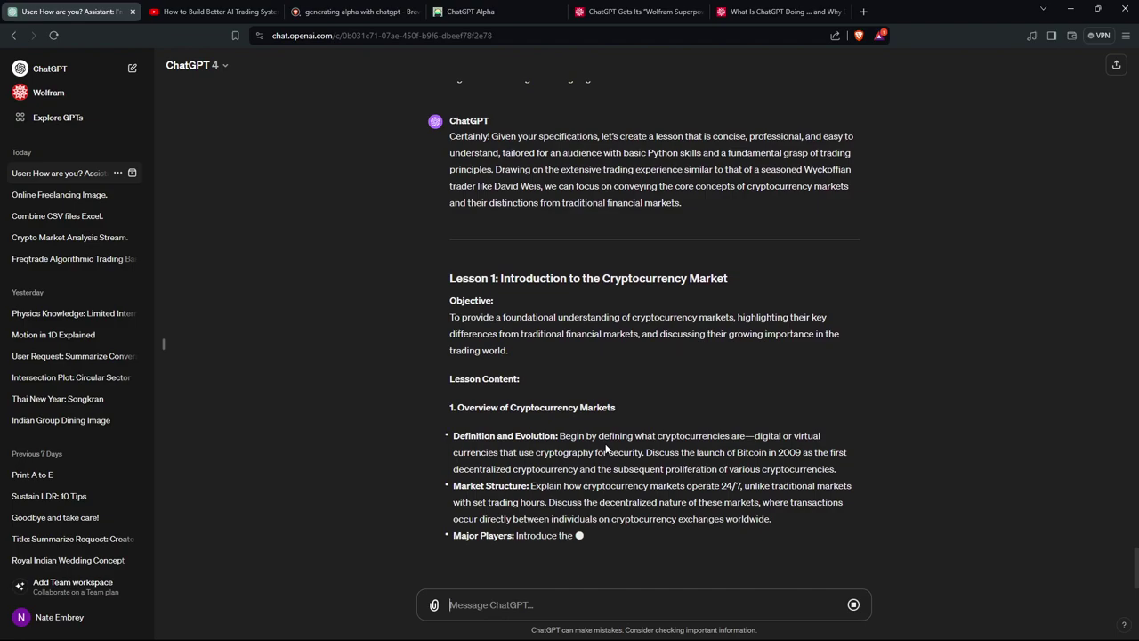
{"action": "left_click_drag", "start_coordinate": [541, 203], "coordinate": [441, 133]}
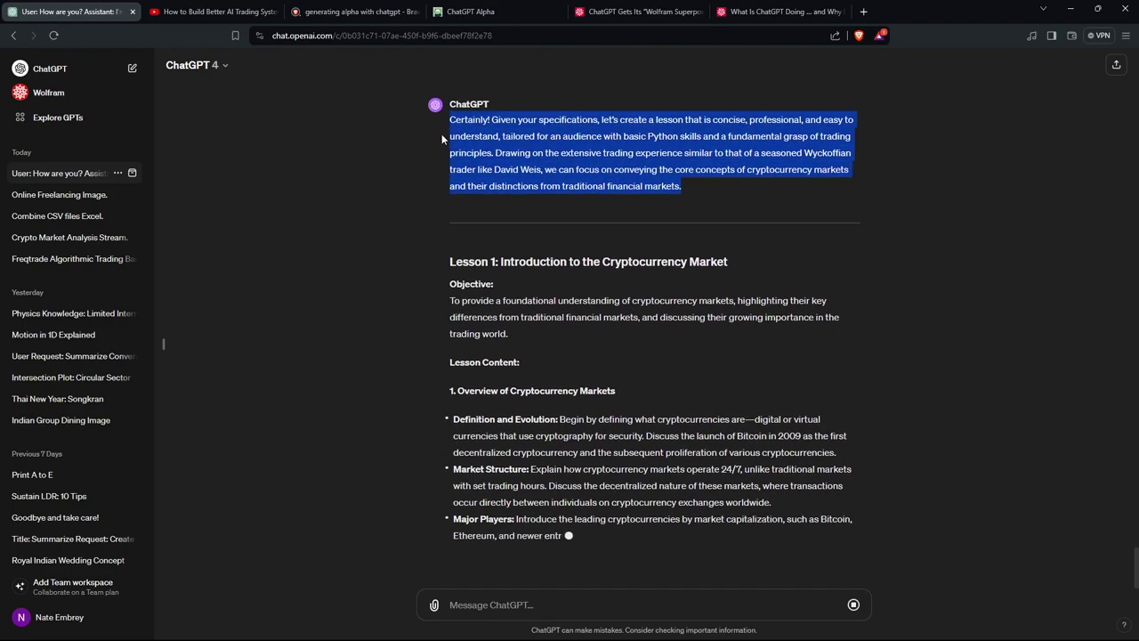
Step: Clear the text highlight and read the Lesson 1 reply from its introduction through the key differences section
{"action": "left_click", "coordinate": [703, 176]}
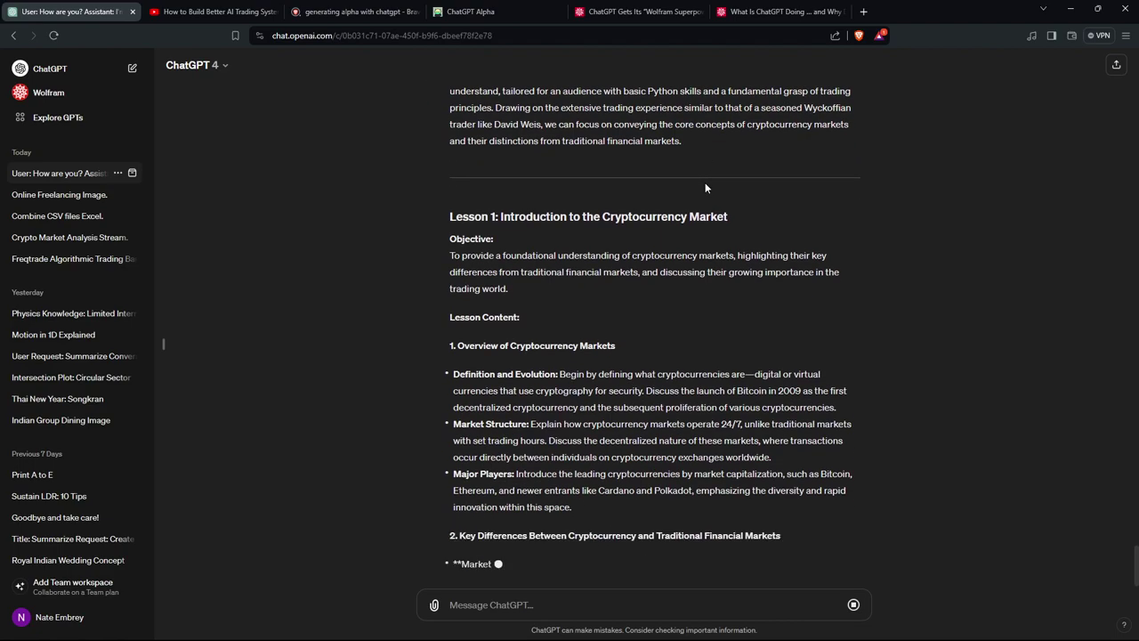
{"action": "scroll", "coordinate": [706, 182], "scroll_direction": "up", "scroll_amount": 2}
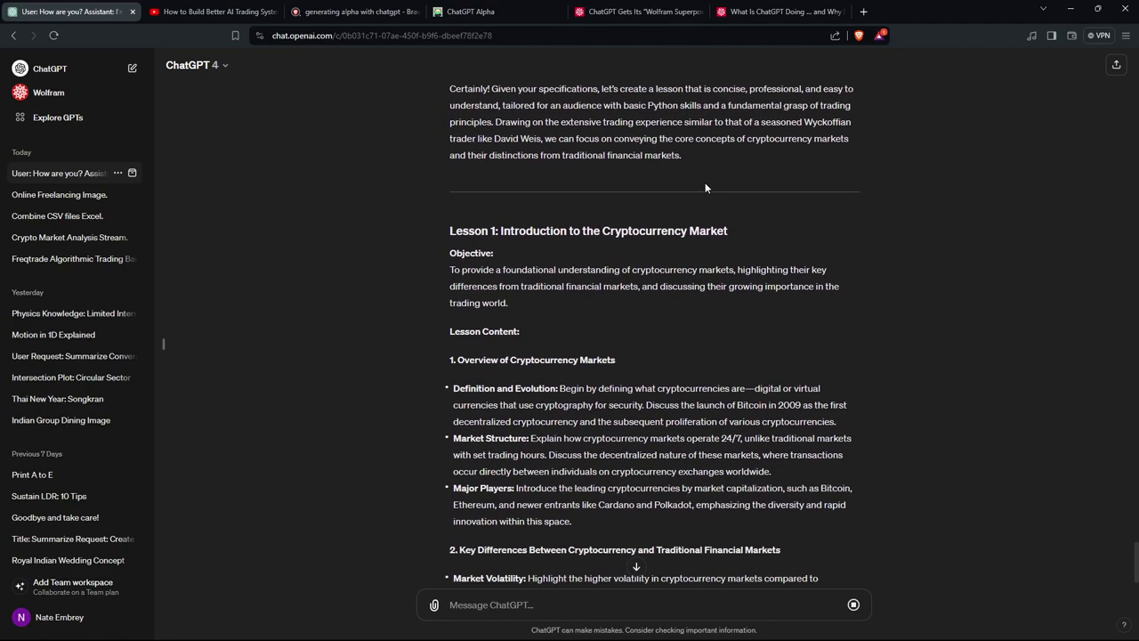
{"action": "scroll", "coordinate": [705, 182], "scroll_direction": "up", "scroll_amount": 1}
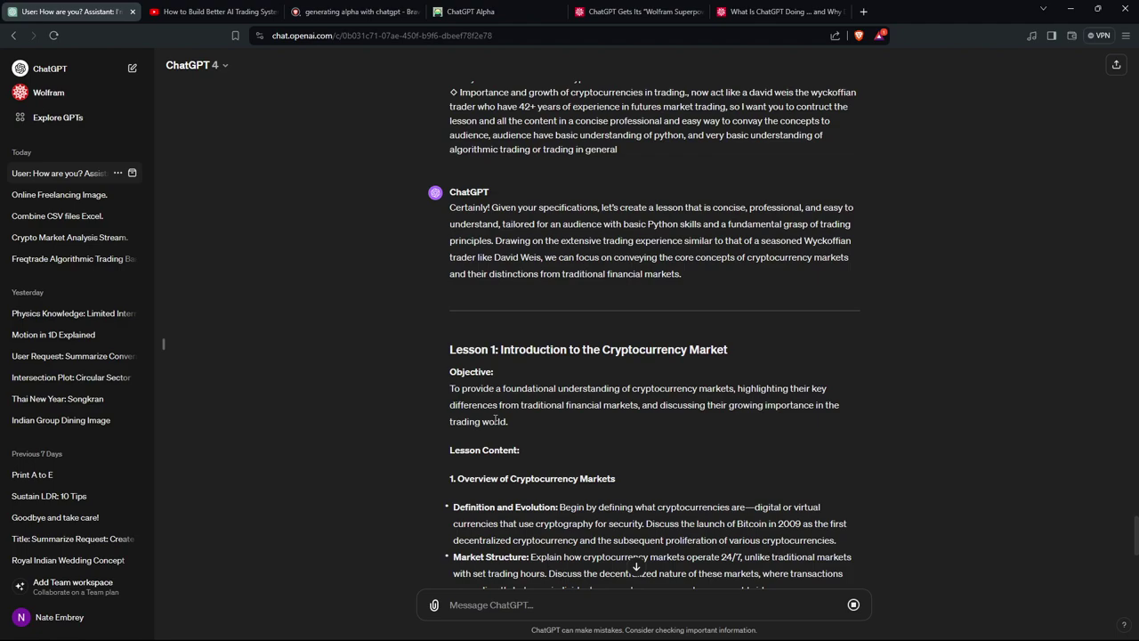
{"action": "scroll", "coordinate": [858, 365], "scroll_direction": "down", "scroll_amount": 1}
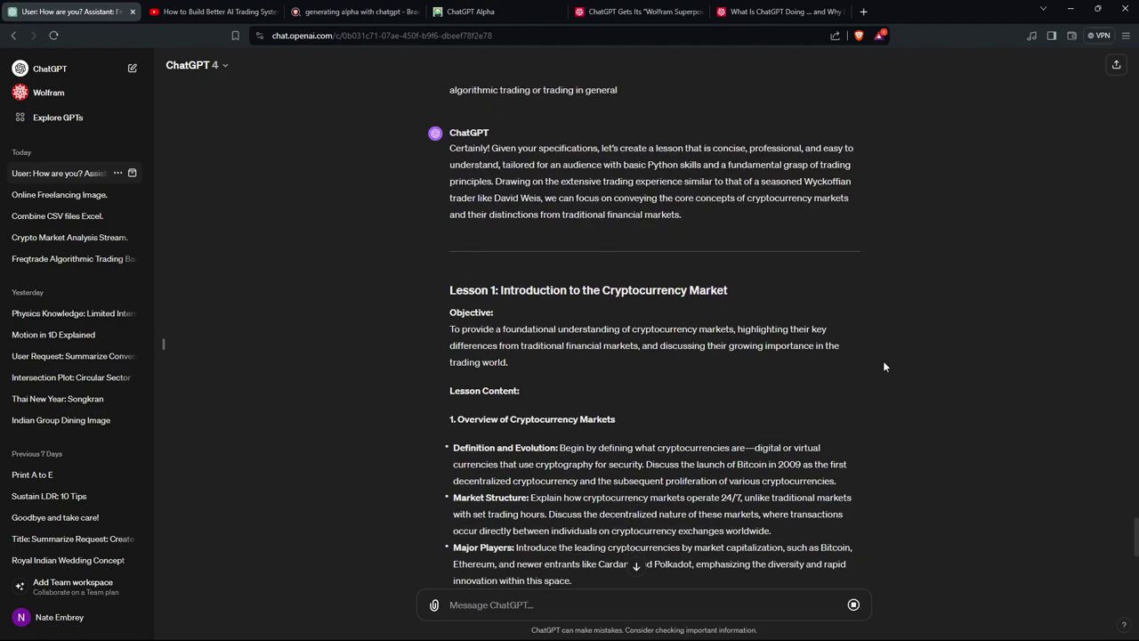
{"action": "scroll", "coordinate": [883, 366], "scroll_direction": "down", "scroll_amount": 2}
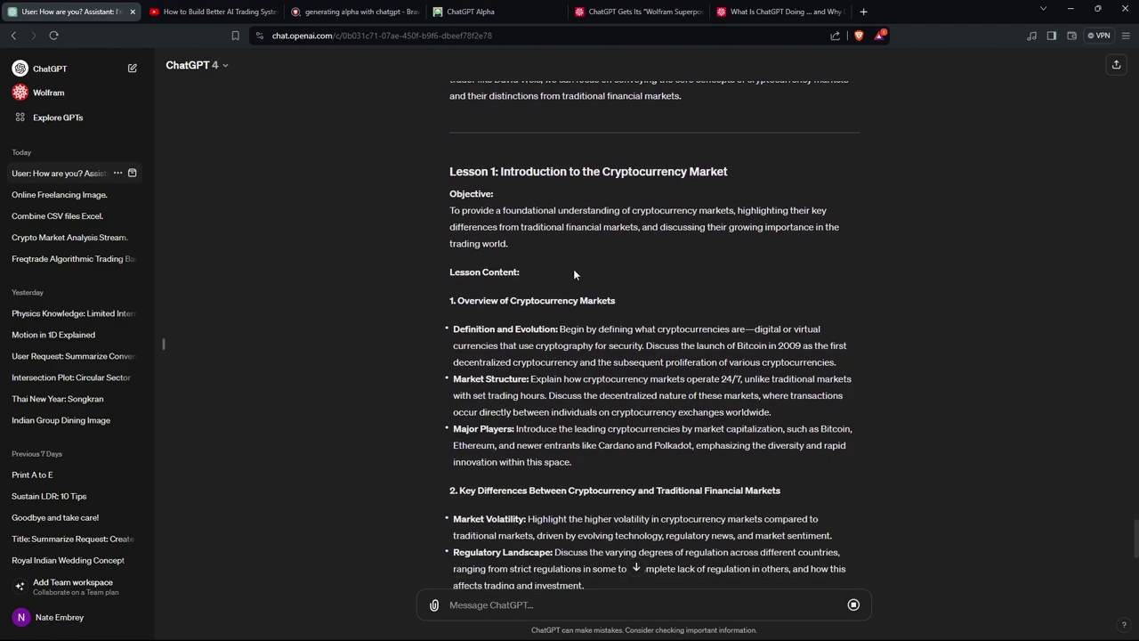
{"action": "scroll", "coordinate": [505, 300], "scroll_direction": "down", "scroll_amount": 1}
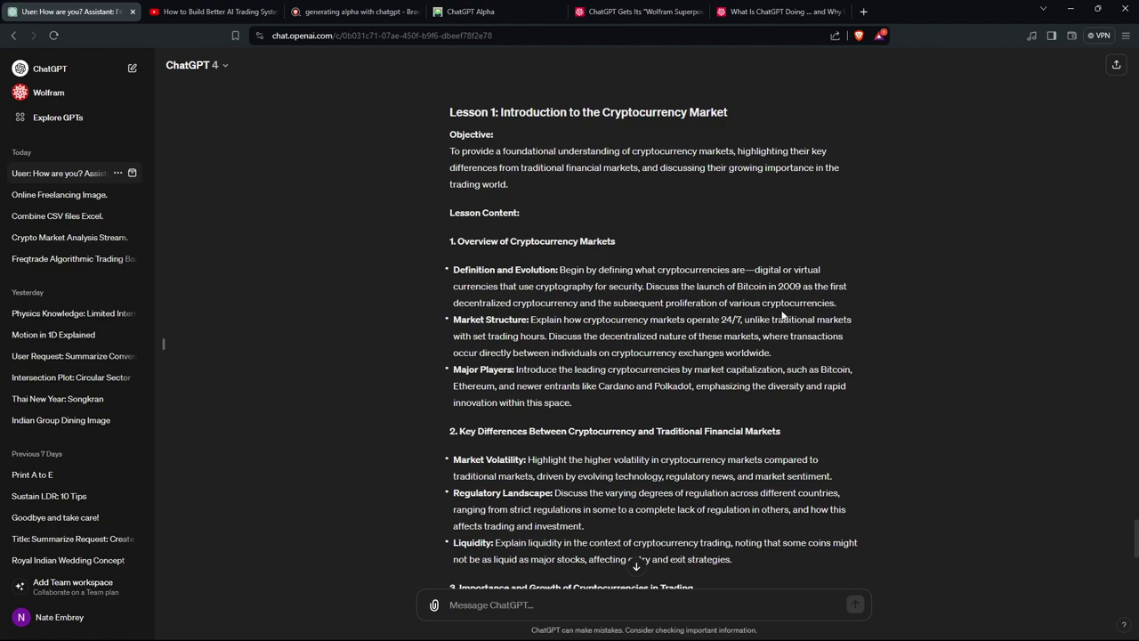
Step: Examine the "Definition and Evolution" point of the cryptocurrency overview by highlighting its text while reading, and continue to the section on importance and growth
{"action": "left_click_drag", "start_coordinate": [728, 290], "coordinate": [861, 287]}
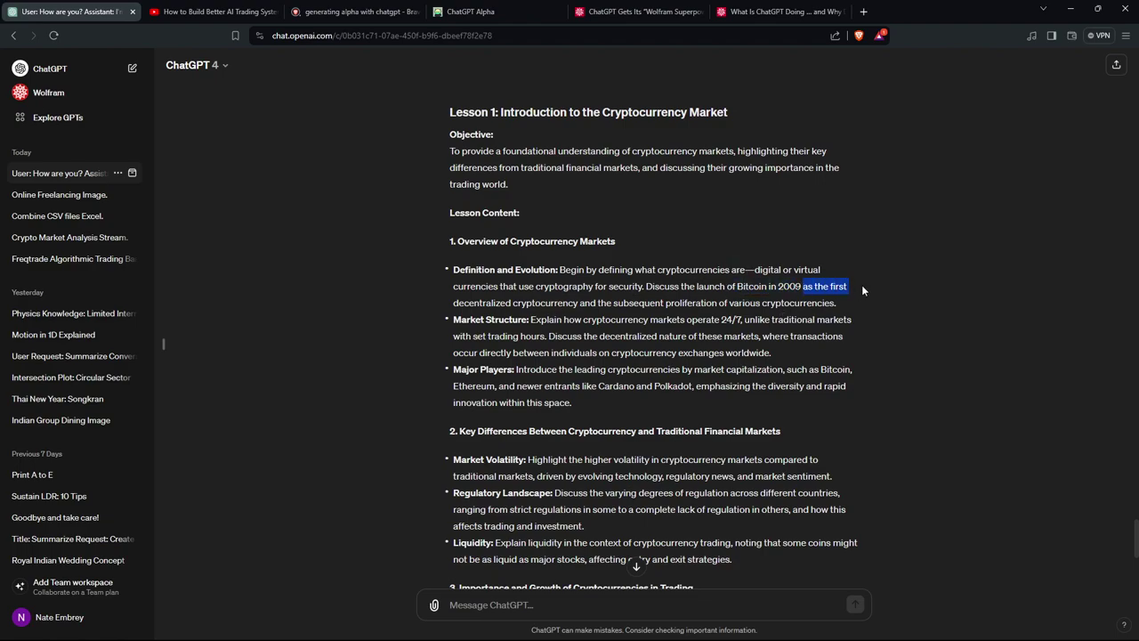
{"action": "left_click", "coordinate": [623, 301]}
{"action": "left_click_drag", "start_coordinate": [449, 134], "coordinate": [783, 303]}
{"action": "left_click", "coordinate": [587, 304]}
{"action": "left_click_drag", "start_coordinate": [702, 304], "coordinate": [588, 242]}
{"action": "left_click", "coordinate": [866, 306]}
{"action": "left_click", "coordinate": [585, 223]}
{"action": "left_click_drag", "start_coordinate": [845, 312], "coordinate": [625, 223]}
{"action": "left_click", "coordinate": [933, 333]}
{"action": "left_click_drag", "start_coordinate": [933, 333], "coordinate": [718, 269]}
{"action": "left_click", "coordinate": [807, 303]}
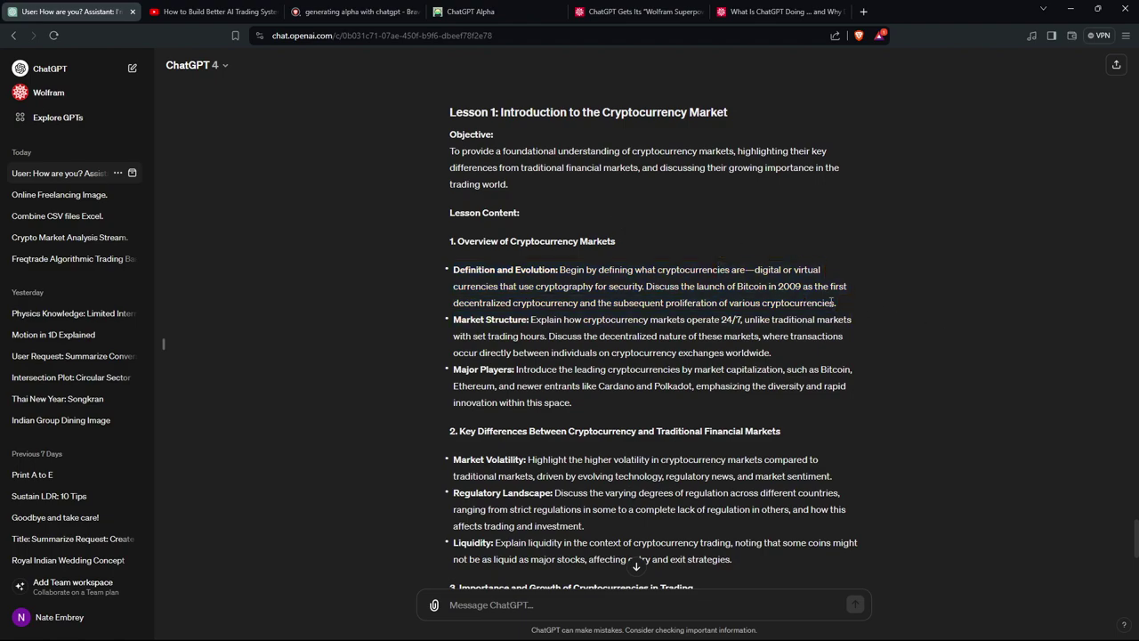
{"action": "left_click_drag", "start_coordinate": [837, 304], "coordinate": [755, 269]}
{"action": "left_click", "coordinate": [836, 304]}
{"action": "left_click_drag", "start_coordinate": [835, 302], "coordinate": [543, 318]}
{"action": "left_click", "coordinate": [447, 111]}
{"action": "left_click", "coordinate": [552, 236]}
{"action": "scroll", "coordinate": [553, 236], "scroll_direction": "down", "scroll_amount": 2}
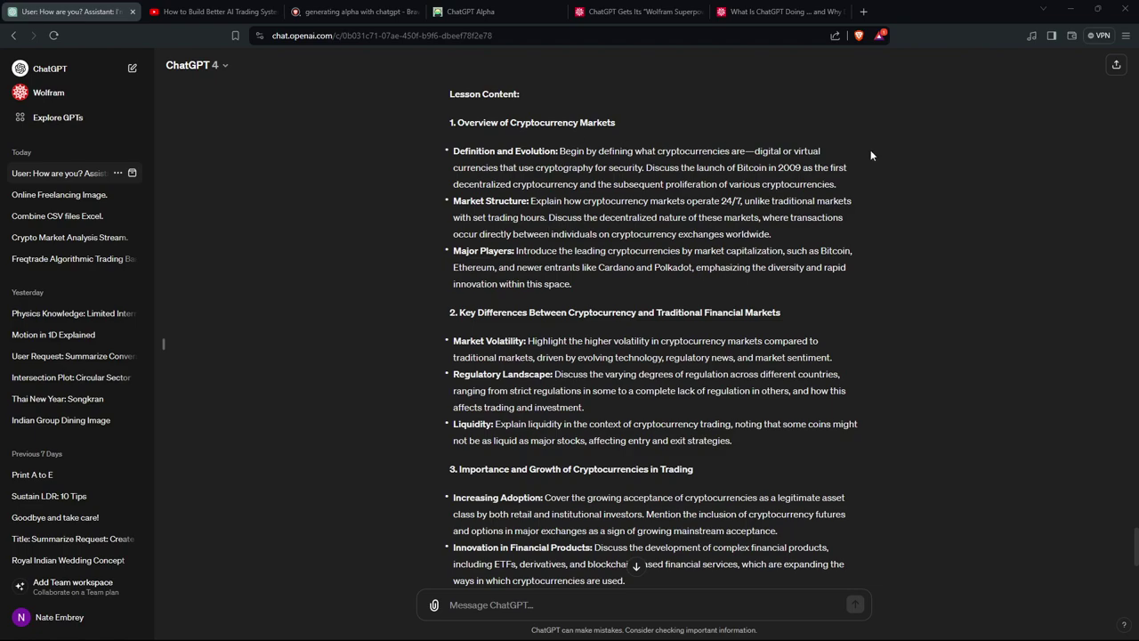
Step: Exit and relaunch the Ink2Go annotation tool, and choose a pen for drawing over the ChatGPT reply
{"action": "mouse_move", "coordinate": [871, 639]}
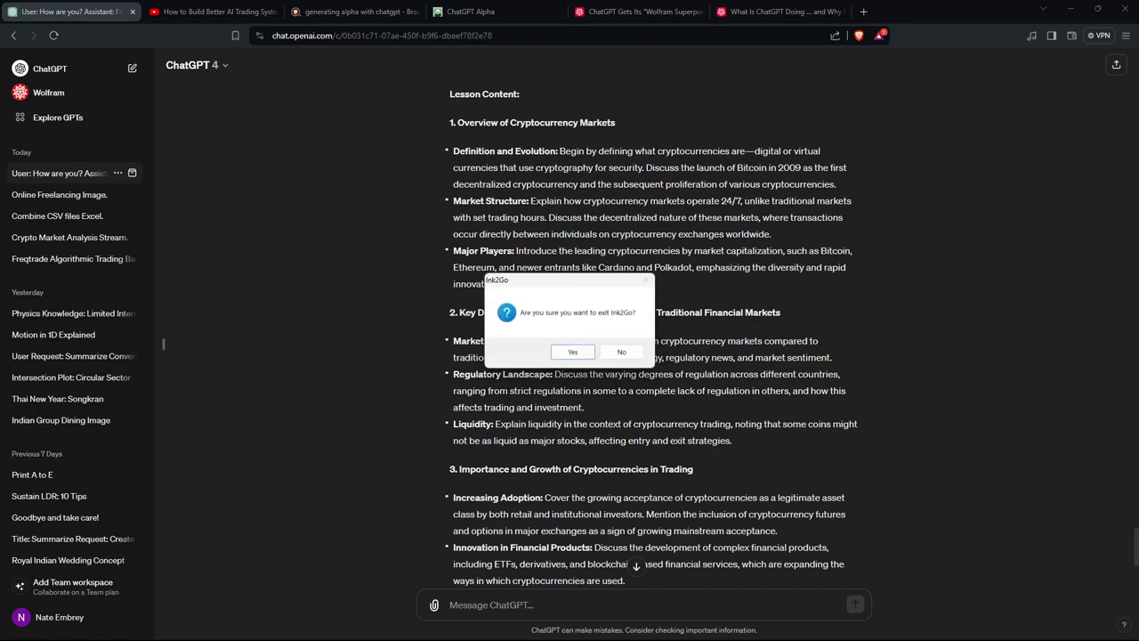
{"action": "left_click", "coordinate": [576, 353]}
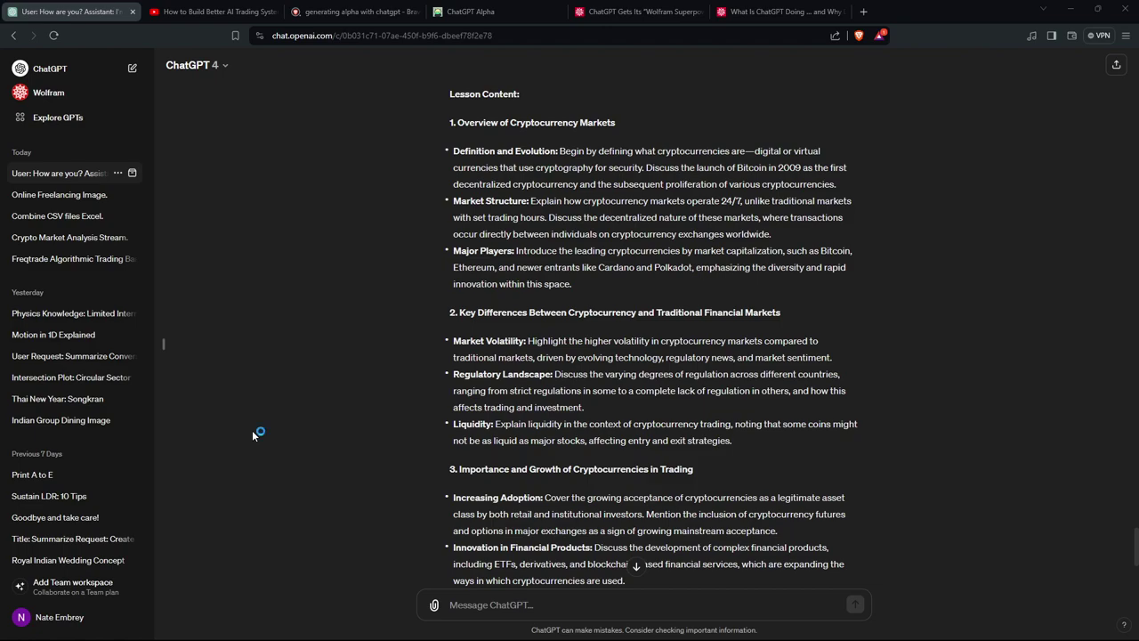
{"action": "key", "text": "ctrl+alt+g"}
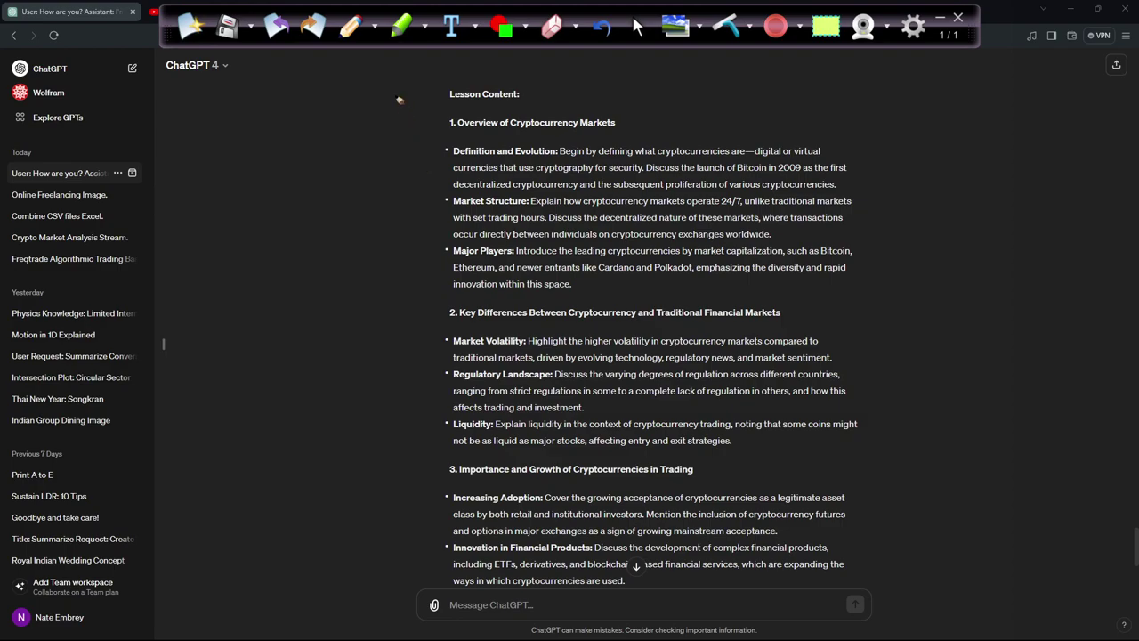
{"action": "left_click", "coordinate": [374, 28]}
{"action": "left_click", "coordinate": [368, 98]}
Step: Underline "Definition and Evolution", box "Market Structure", underline the 24/7 phrase and handwrite "Explain 24/7" beside the text
{"action": "left_click_drag", "start_coordinate": [444, 163], "coordinate": [559, 161]}
{"action": "mouse_move", "coordinate": [445, 219]}
{"action": "left_mouse_down"}
{"action": "mouse_move", "coordinate": [555, 216]}
{"action": "mouse_move", "coordinate": [485, 189]}
{"action": "mouse_move", "coordinate": [480, 215]}
{"action": "left_mouse_up"}
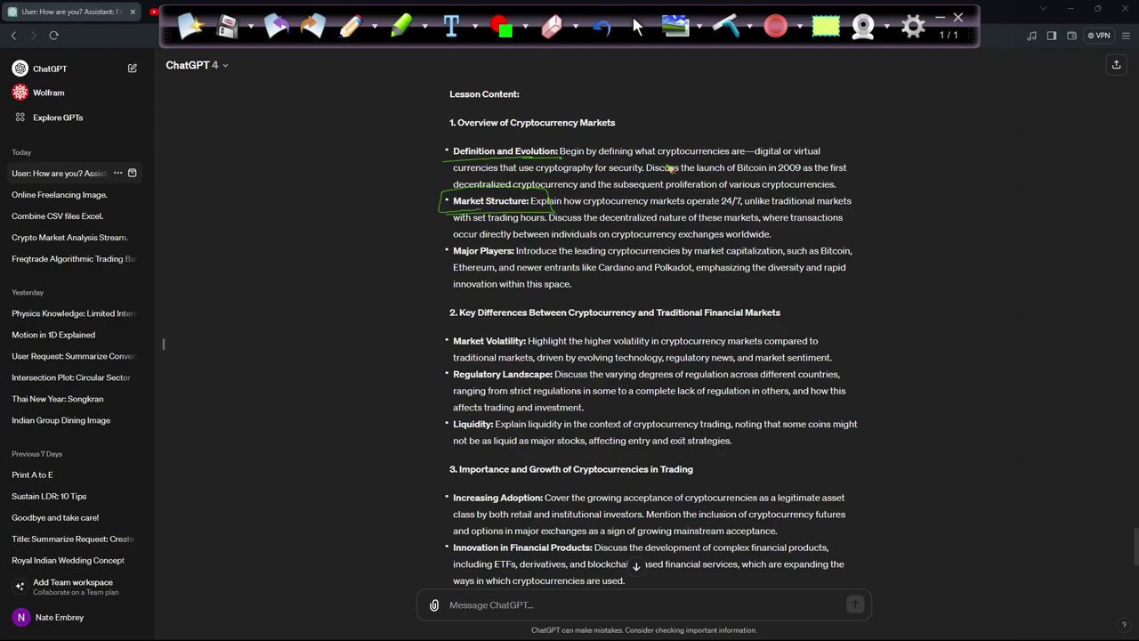
{"action": "left_click_drag", "start_coordinate": [662, 222], "coordinate": [757, 221]}
{"action": "mouse_move", "coordinate": [889, 200]}
{"action": "left_mouse_down"}
{"action": "mouse_move", "coordinate": [917, 220]}
{"action": "mouse_move", "coordinate": [949, 199]}
{"action": "mouse_move", "coordinate": [1033, 192]}
{"action": "mouse_move", "coordinate": [1032, 213]}
{"action": "mouse_move", "coordinate": [1096, 175]}
{"action": "left_mouse_up"}
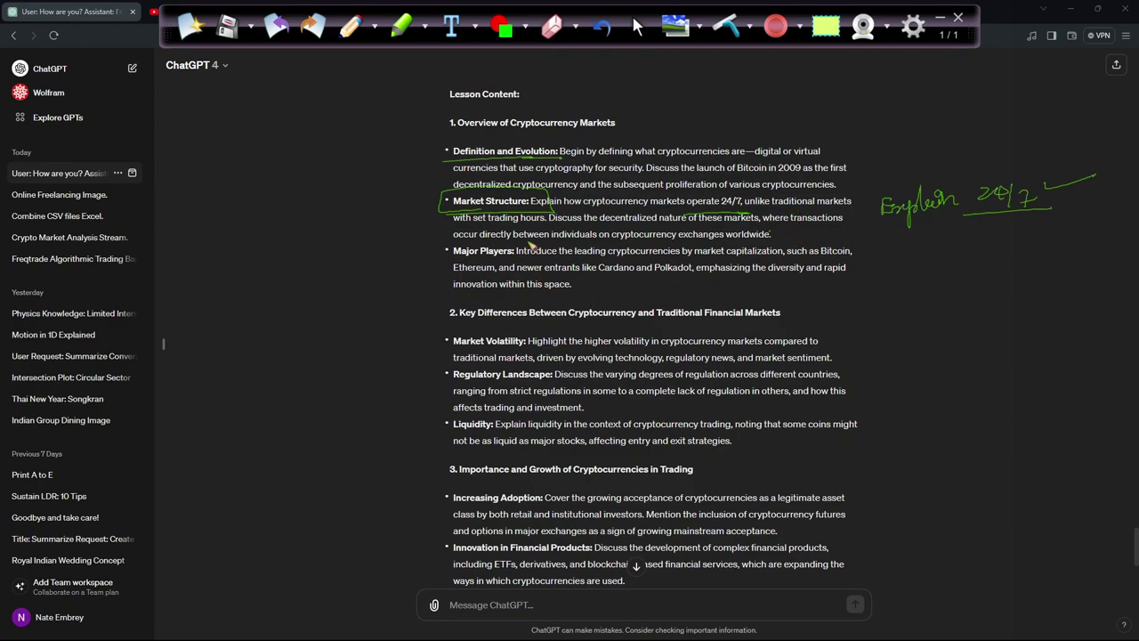
Step: Underline the decentralized nature, "Major Players" and Bitcoin phrases, handwrite "Altcoins" underneath and tick the Major Players point
{"action": "left_click_drag", "start_coordinate": [463, 228], "coordinate": [694, 226]}
{"action": "left_click_drag", "start_coordinate": [445, 265], "coordinate": [530, 264]}
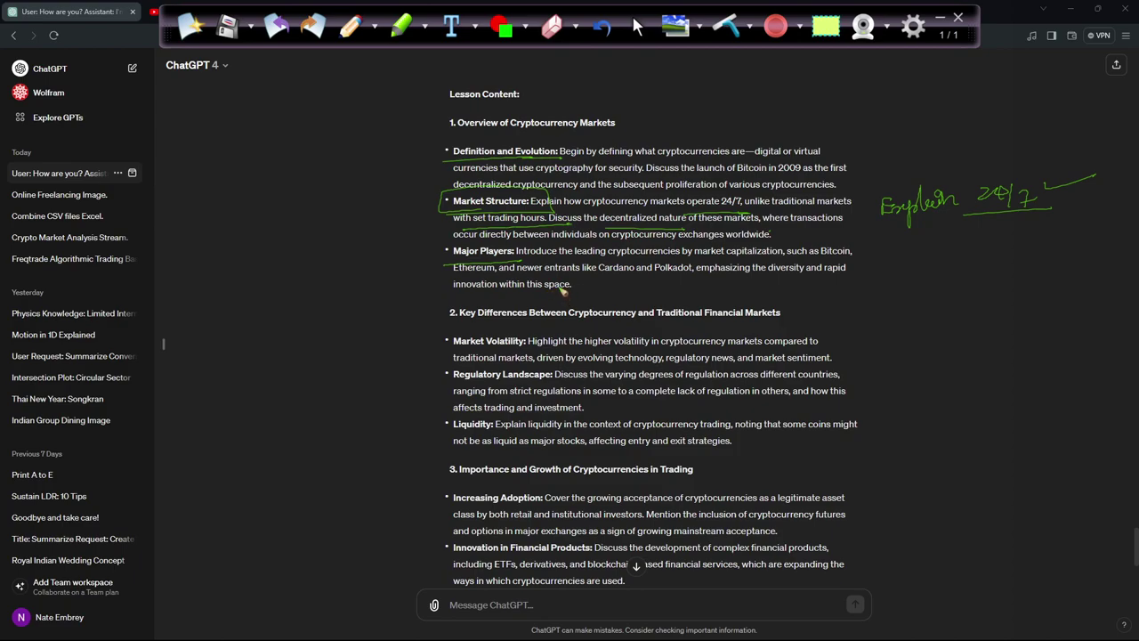
{"action": "left_click_drag", "start_coordinate": [801, 265], "coordinate": [858, 264]}
{"action": "mouse_move", "coordinate": [594, 303]}
{"action": "left_mouse_down"}
{"action": "mouse_move", "coordinate": [657, 283]}
{"action": "mouse_move", "coordinate": [690, 296]}
{"action": "left_mouse_up"}
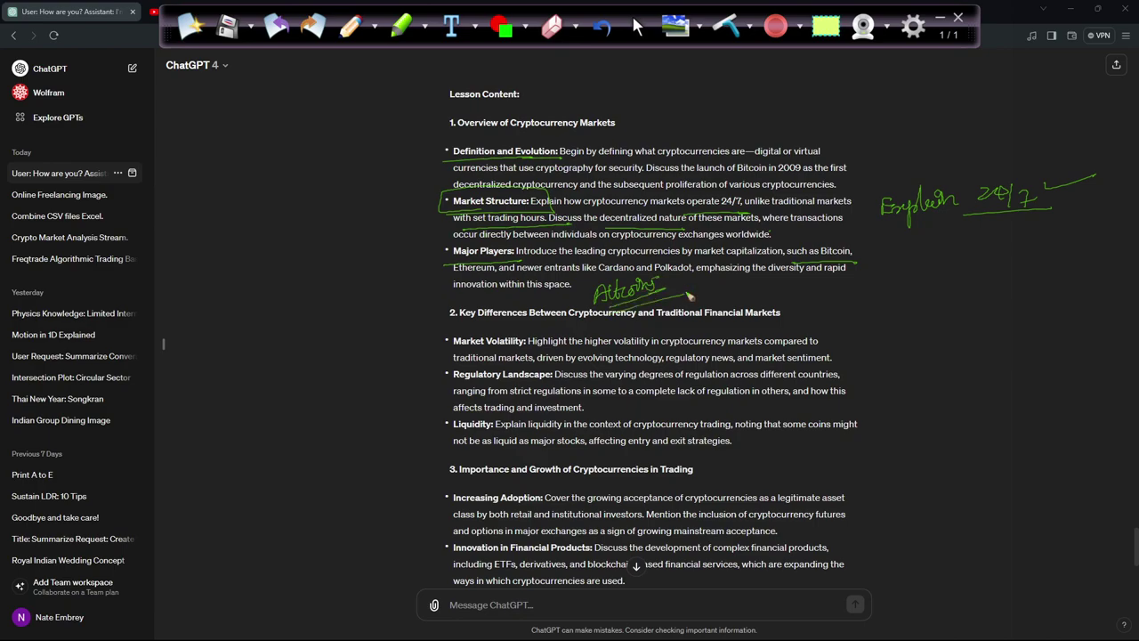
{"action": "left_click_drag", "start_coordinate": [419, 250], "coordinate": [449, 239]}
Step: Underline the section 2 heading, and on a fresh annotation page tick "Market Volatility" and box "Regulatory Landscape"
{"action": "left_click_drag", "start_coordinate": [468, 329], "coordinate": [845, 331]}
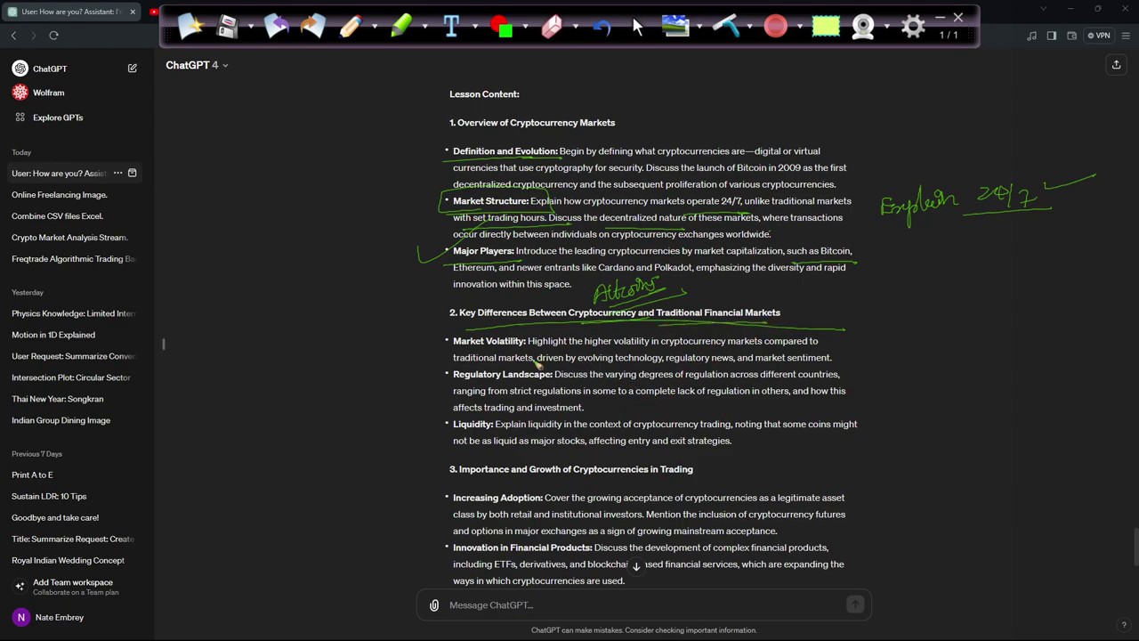
{"action": "mouse_move", "coordinate": [424, 342]}
{"action": "left_mouse_down"}
{"action": "mouse_move", "coordinate": [439, 353]}
{"action": "mouse_move", "coordinate": [483, 323]}
{"action": "left_mouse_up"}
{"action": "left_click", "coordinate": [190, 25]}
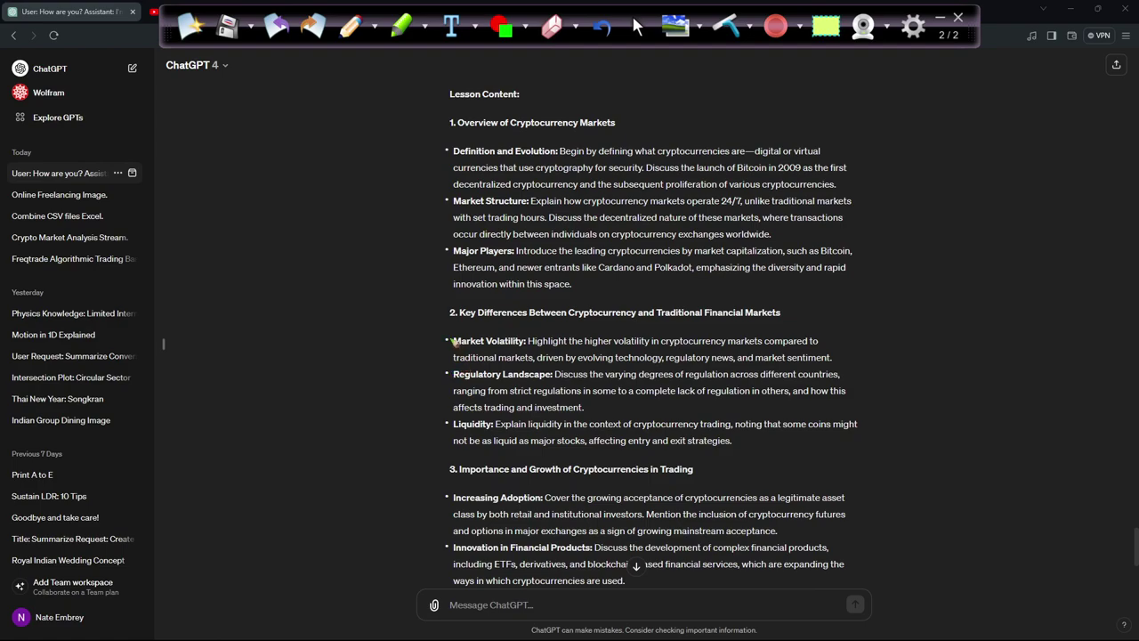
{"action": "left_click_drag", "start_coordinate": [455, 334], "coordinate": [467, 321]}
{"action": "left_click_drag", "start_coordinate": [456, 393], "coordinate": [559, 380]}
{"action": "mouse_move", "coordinate": [467, 396]}
{"action": "left_mouse_down"}
{"action": "mouse_move", "coordinate": [432, 380]}
{"action": "mouse_move", "coordinate": [515, 367]}
{"action": "mouse_move", "coordinate": [585, 378]}
{"action": "left_mouse_up"}
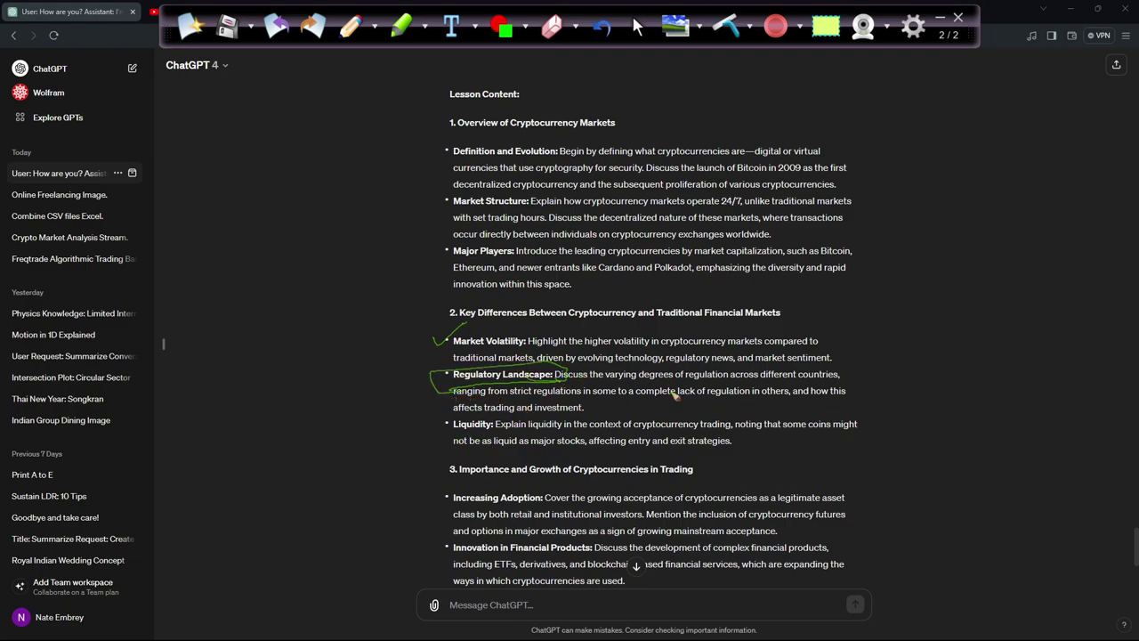
Step: Handwrite "Bitcoin Halving + BTC ETF", "Markets ETF" and "Bull Market" beside the key differences section, underlining "BTC ETF" and "Bull Market"
{"action": "mouse_move", "coordinate": [884, 354]}
{"action": "left_mouse_down"}
{"action": "mouse_move", "coordinate": [893, 372]}
{"action": "mouse_move", "coordinate": [1038, 339]}
{"action": "left_mouse_up"}
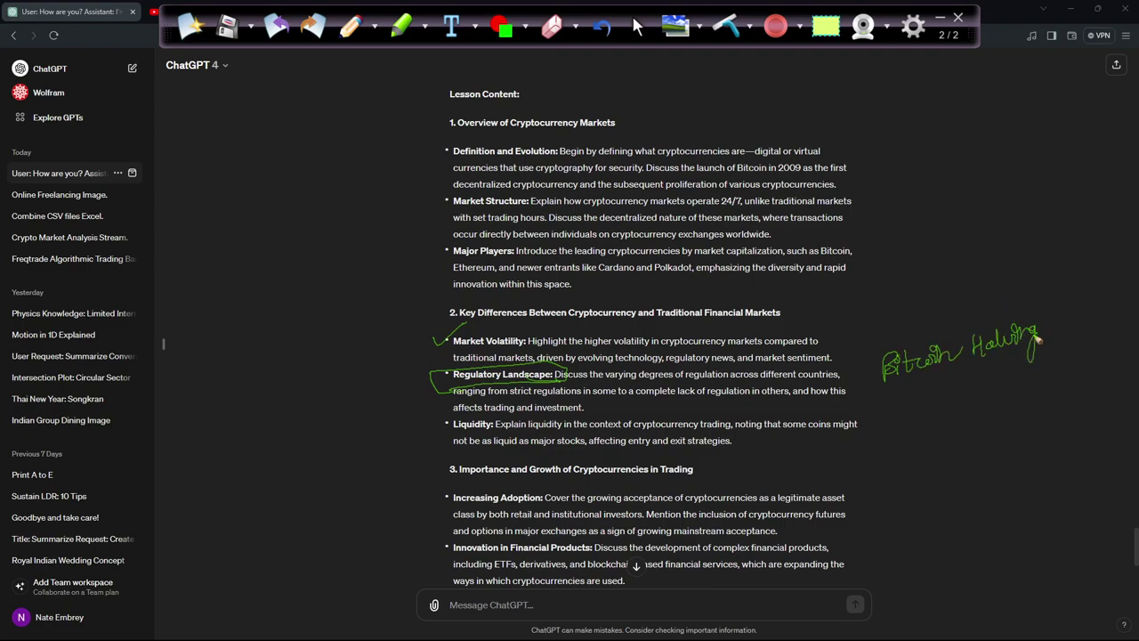
{"action": "mouse_move", "coordinate": [913, 397]}
{"action": "left_mouse_down"}
{"action": "mouse_move", "coordinate": [943, 393]}
{"action": "mouse_move", "coordinate": [930, 409]}
{"action": "left_mouse_up"}
{"action": "mouse_move", "coordinate": [915, 429]}
{"action": "left_mouse_down"}
{"action": "mouse_move", "coordinate": [917, 449]}
{"action": "mouse_move", "coordinate": [945, 425]}
{"action": "left_mouse_up"}
{"action": "mouse_move", "coordinate": [932, 425]}
{"action": "left_mouse_down"}
{"action": "mouse_move", "coordinate": [944, 441]}
{"action": "mouse_move", "coordinate": [1022, 398]}
{"action": "mouse_move", "coordinate": [1025, 410]}
{"action": "left_mouse_up"}
{"action": "left_click_drag", "start_coordinate": [920, 468], "coordinate": [968, 451]}
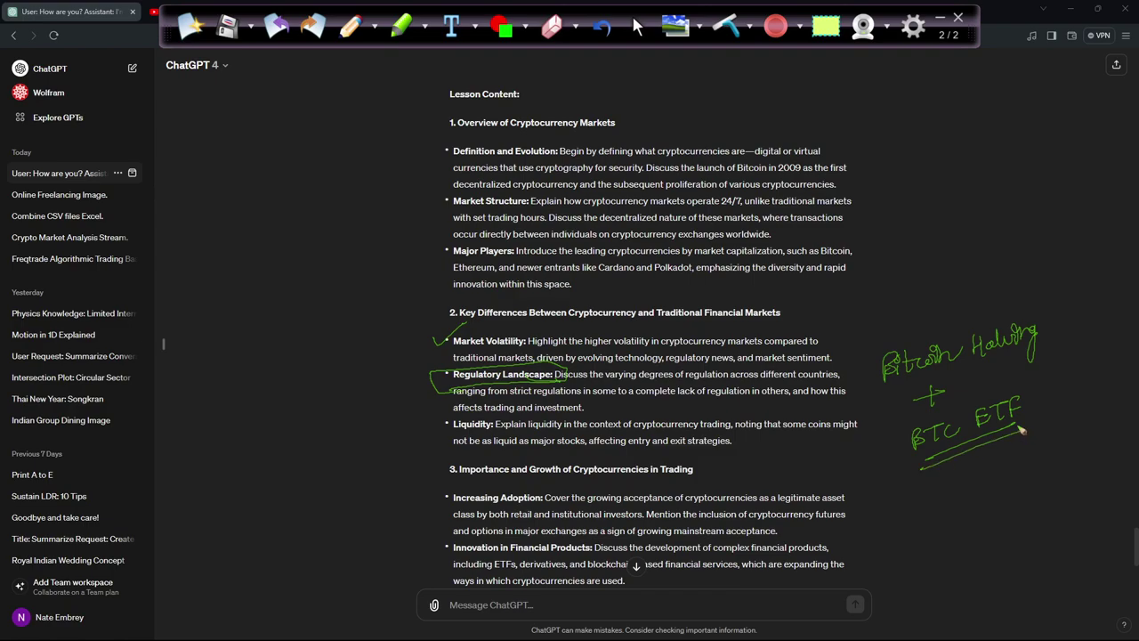
{"action": "mouse_move", "coordinate": [944, 503]}
{"action": "left_mouse_down"}
{"action": "mouse_move", "coordinate": [954, 485]}
{"action": "mouse_move", "coordinate": [1096, 432]}
{"action": "left_mouse_up"}
{"action": "mouse_move", "coordinate": [917, 541]}
{"action": "left_mouse_down"}
{"action": "mouse_move", "coordinate": [924, 551]}
{"action": "mouse_move", "coordinate": [947, 531]}
{"action": "mouse_move", "coordinate": [966, 534]}
{"action": "mouse_move", "coordinate": [989, 511]}
{"action": "mouse_move", "coordinate": [1014, 516]}
{"action": "mouse_move", "coordinate": [1047, 497]}
{"action": "mouse_move", "coordinate": [1029, 514]}
{"action": "left_mouse_up"}
{"action": "mouse_move", "coordinate": [915, 561]}
{"action": "left_mouse_down"}
{"action": "mouse_move", "coordinate": [1088, 504]}
{"action": "mouse_move", "coordinate": [1106, 514]}
{"action": "left_mouse_up"}
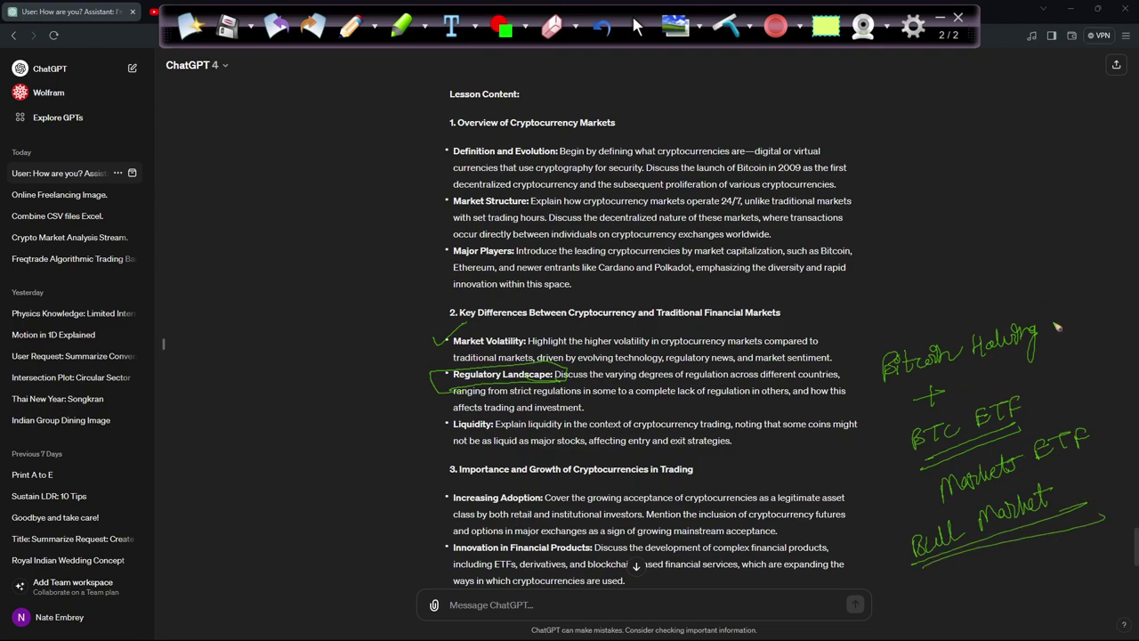
Step: On a new annotation page, underline "Liquidity" and the section 3 heading, and mark the points below it along their margin
{"action": "left_click", "coordinate": [190, 25]}
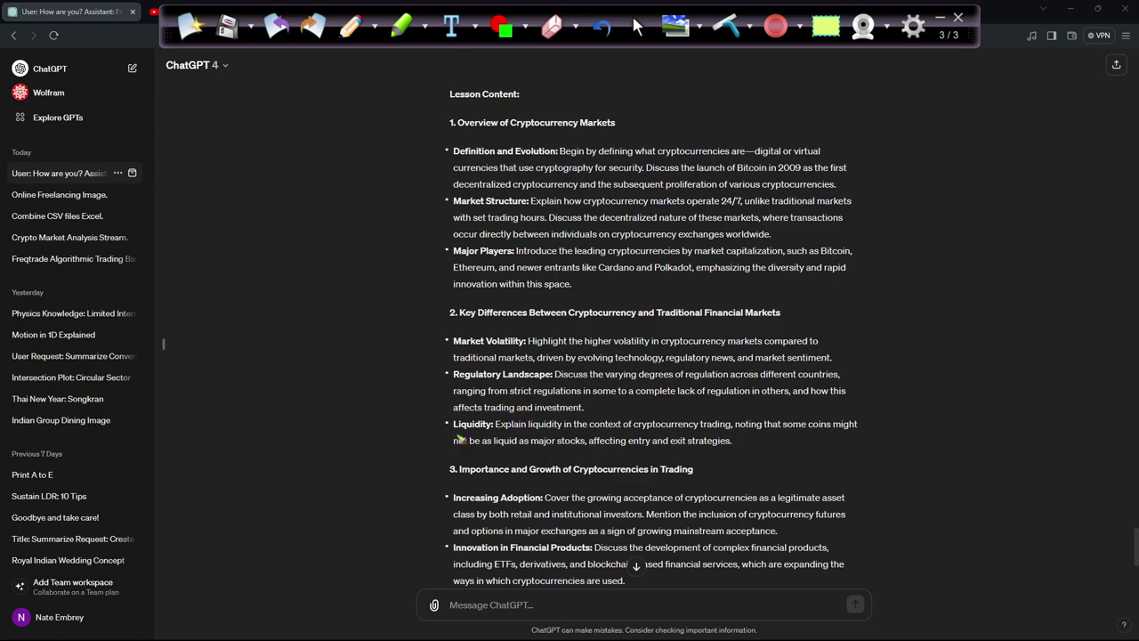
{"action": "left_click_drag", "start_coordinate": [445, 434], "coordinate": [480, 441]}
{"action": "left_click_drag", "start_coordinate": [451, 481], "coordinate": [700, 479]}
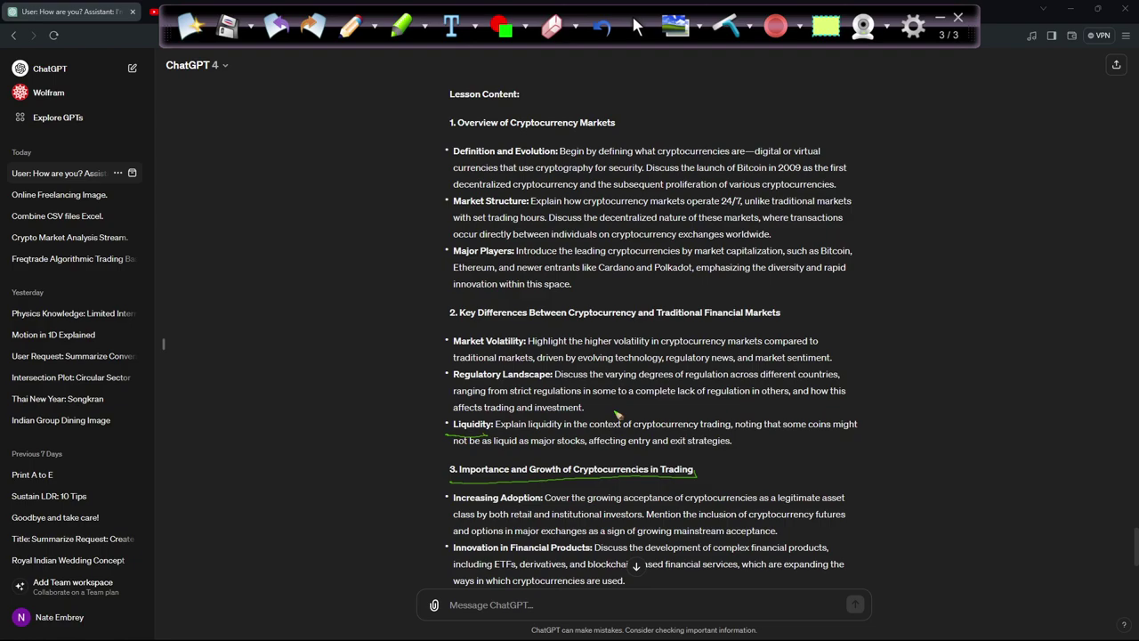
{"action": "mouse_move", "coordinate": [411, 485]}
{"action": "left_mouse_down"}
{"action": "mouse_move", "coordinate": [402, 532]}
{"action": "mouse_move", "coordinate": [434, 587]}
{"action": "left_mouse_up"}
Step: Start a blank annotation page and handwrite "Basics of Algorithmic Trading" beside the overview section
{"action": "left_click", "coordinate": [190, 25]}
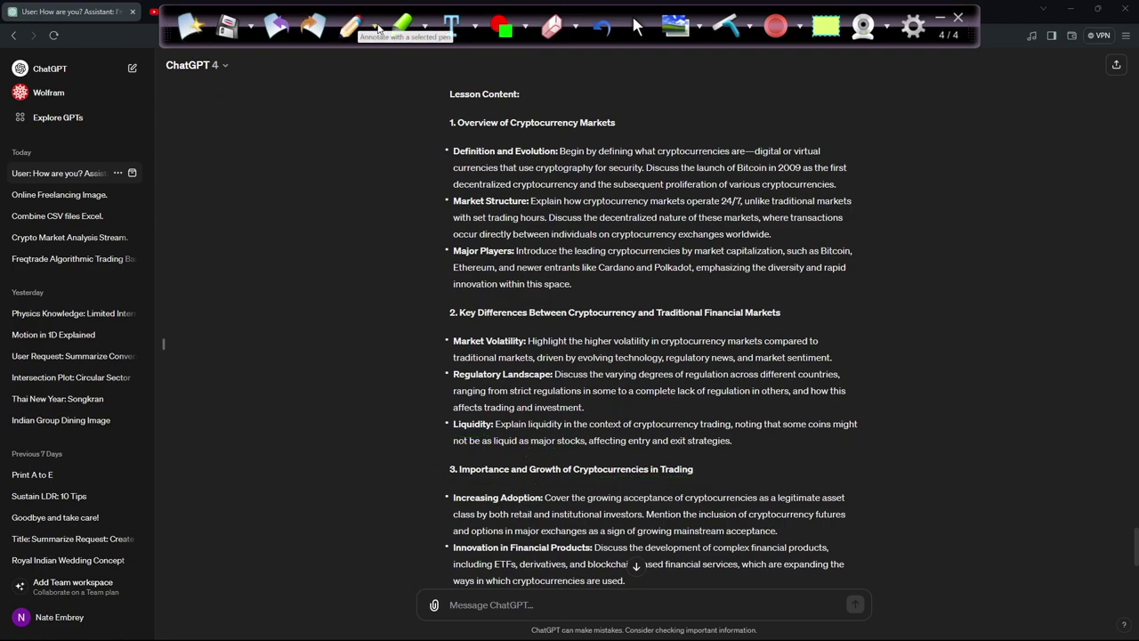
{"action": "left_click", "coordinate": [376, 26]}
{"action": "left_click", "coordinate": [359, 217]}
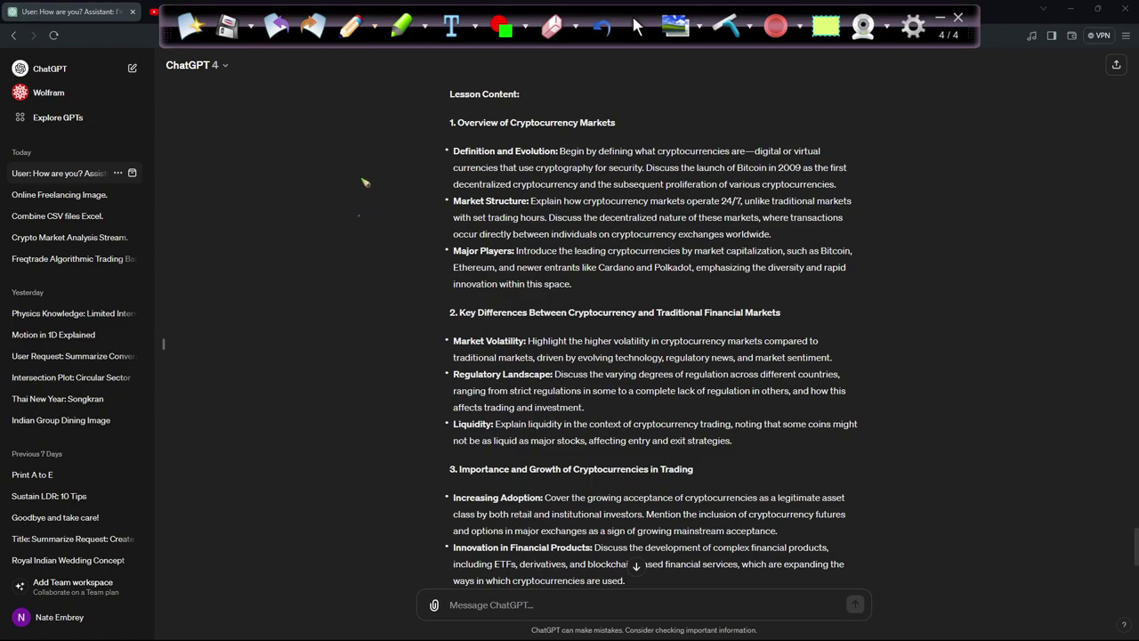
{"action": "left_click", "coordinate": [202, 30]}
{"action": "mouse_move", "coordinate": [243, 209]}
{"action": "left_mouse_down"}
{"action": "mouse_move", "coordinate": [245, 187]}
{"action": "mouse_move", "coordinate": [257, 198]}
{"action": "mouse_move", "coordinate": [310, 153]}
{"action": "mouse_move", "coordinate": [303, 188]}
{"action": "left_mouse_up"}
{"action": "mouse_move", "coordinate": [269, 258]}
{"action": "left_mouse_down"}
{"action": "mouse_move", "coordinate": [283, 234]}
{"action": "mouse_move", "coordinate": [302, 237]}
{"action": "mouse_move", "coordinate": [308, 212]}
{"action": "mouse_move", "coordinate": [381, 129]}
{"action": "left_mouse_up"}
{"action": "mouse_move", "coordinate": [367, 144]}
{"action": "left_mouse_down"}
{"action": "mouse_move", "coordinate": [374, 167]}
{"action": "mouse_move", "coordinate": [421, 111]}
{"action": "mouse_move", "coordinate": [426, 149]}
{"action": "left_mouse_up"}
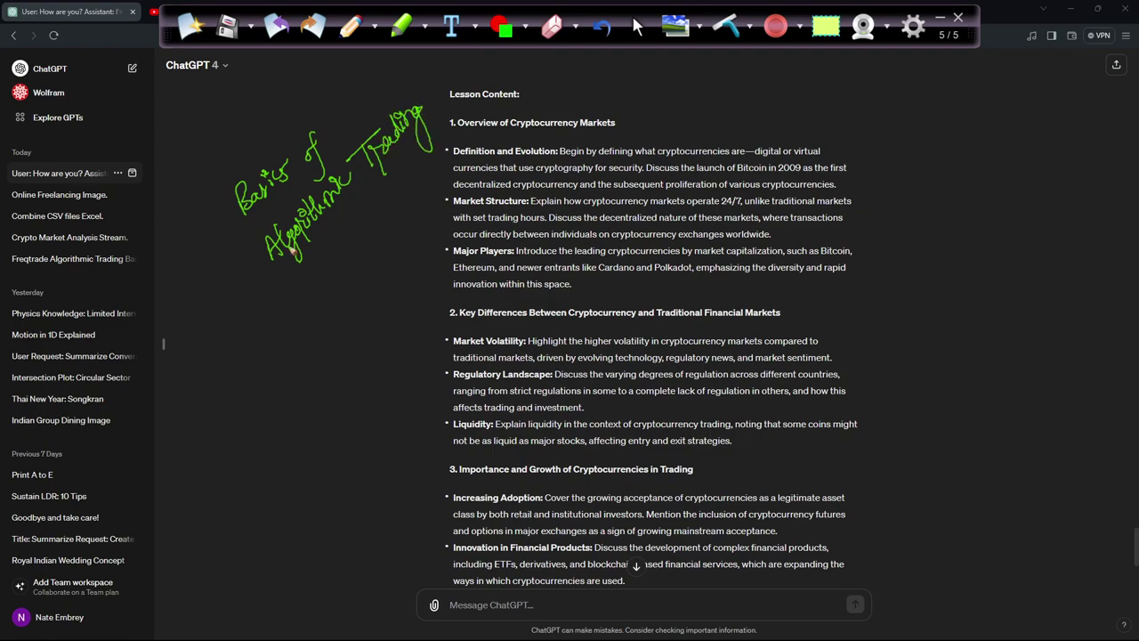
Step: Handwrite "Fullstack" with an arrow pointing to "Algorithmic", and add "with FreqTrade" next to the title
{"action": "mouse_move", "coordinate": [260, 333]}
{"action": "left_mouse_down"}
{"action": "mouse_move", "coordinate": [264, 348]}
{"action": "mouse_move", "coordinate": [267, 326]}
{"action": "mouse_move", "coordinate": [283, 331]}
{"action": "mouse_move", "coordinate": [308, 296]}
{"action": "mouse_move", "coordinate": [343, 283]}
{"action": "left_mouse_up"}
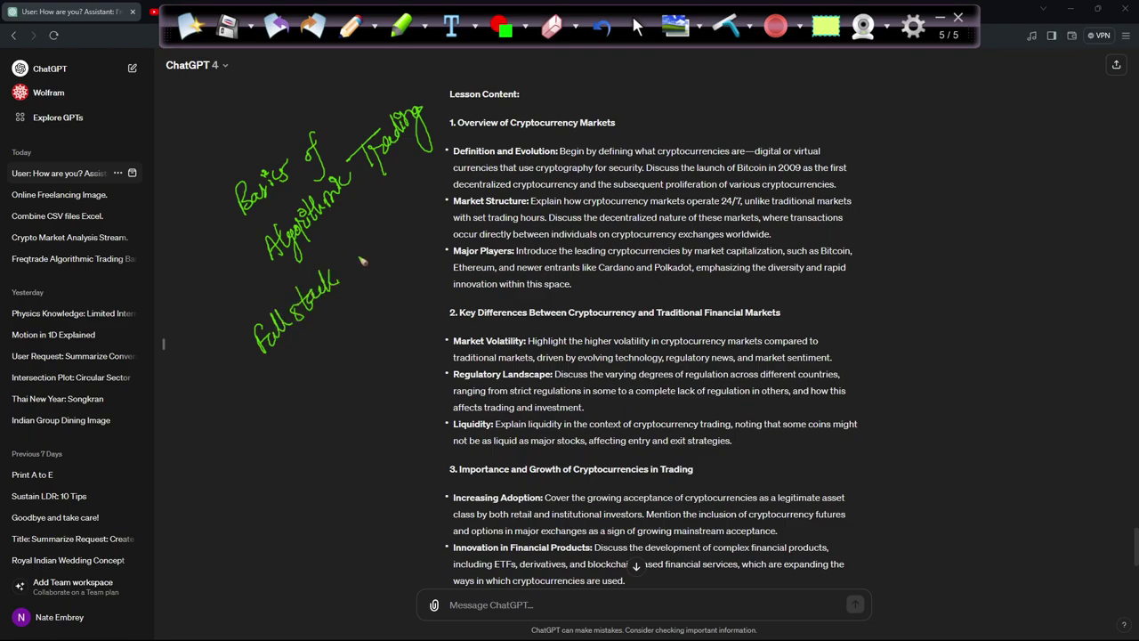
{"action": "left_click_drag", "start_coordinate": [275, 299], "coordinate": [286, 267]}
{"action": "mouse_move", "coordinate": [398, 222]}
{"action": "left_mouse_down"}
{"action": "mouse_move", "coordinate": [423, 198]}
{"action": "mouse_move", "coordinate": [434, 205]}
{"action": "left_mouse_up"}
{"action": "mouse_move", "coordinate": [419, 253]}
{"action": "left_mouse_down"}
{"action": "mouse_move", "coordinate": [425, 269]}
{"action": "mouse_move", "coordinate": [432, 239]}
{"action": "mouse_move", "coordinate": [442, 261]}
{"action": "mouse_move", "coordinate": [450, 244]}
{"action": "mouse_move", "coordinate": [472, 251]}
{"action": "mouse_move", "coordinate": [488, 190]}
{"action": "mouse_move", "coordinate": [481, 235]}
{"action": "left_mouse_up"}
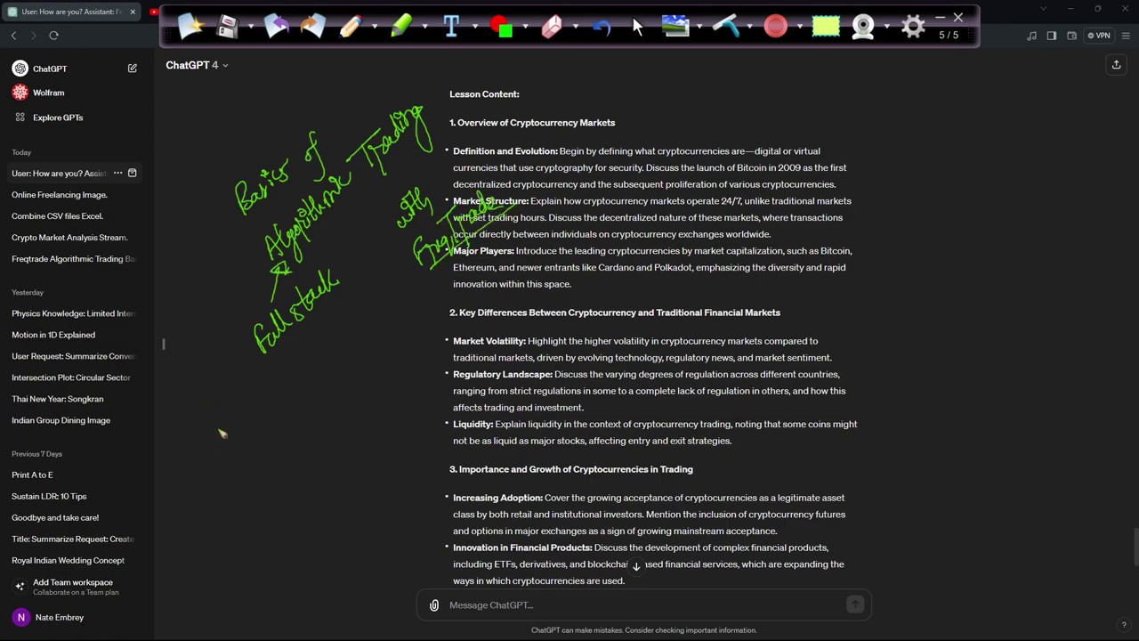
Step: Handwrite "Gives" with a star and "Pure Technical Analysis" below the course title, double-underlining both
{"action": "mouse_move", "coordinate": [222, 433]}
{"action": "left_mouse_down"}
{"action": "mouse_move", "coordinate": [238, 434]}
{"action": "mouse_move", "coordinate": [307, 381]}
{"action": "mouse_move", "coordinate": [296, 407]}
{"action": "mouse_move", "coordinate": [324, 397]}
{"action": "left_mouse_up"}
{"action": "left_click_drag", "start_coordinate": [228, 460], "coordinate": [338, 391]}
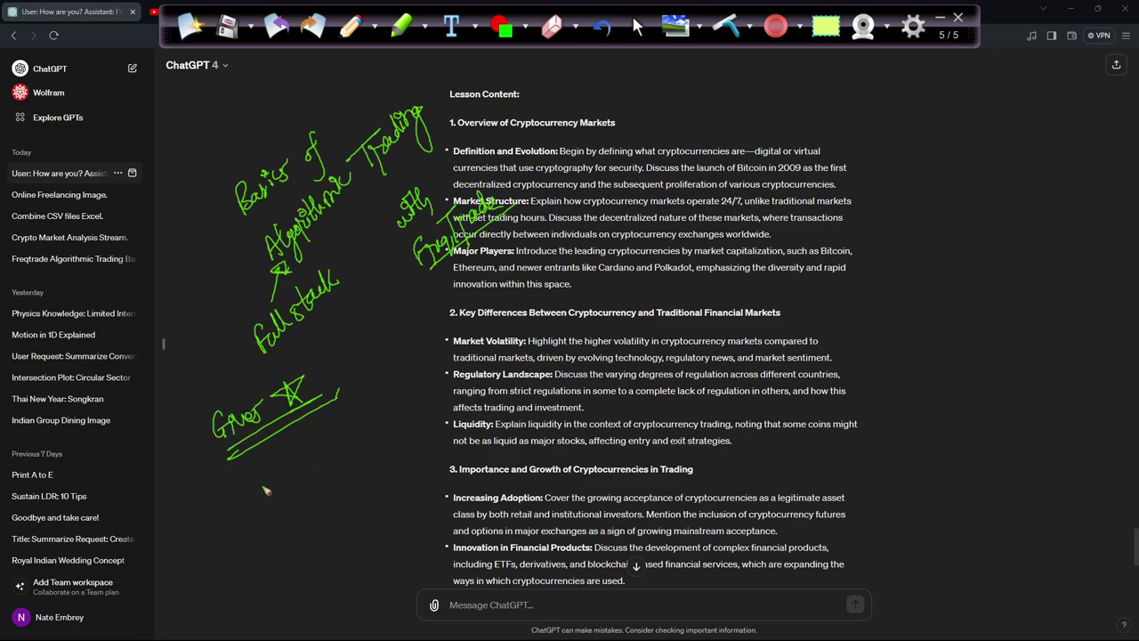
{"action": "mouse_move", "coordinate": [215, 510]}
{"action": "left_mouse_down"}
{"action": "mouse_move", "coordinate": [257, 482]}
{"action": "mouse_move", "coordinate": [246, 521]}
{"action": "mouse_move", "coordinate": [259, 481]}
{"action": "mouse_move", "coordinate": [283, 499]}
{"action": "mouse_move", "coordinate": [317, 455]}
{"action": "mouse_move", "coordinate": [363, 436]}
{"action": "mouse_move", "coordinate": [372, 411]}
{"action": "mouse_move", "coordinate": [388, 441]}
{"action": "mouse_move", "coordinate": [405, 397]}
{"action": "left_mouse_up"}
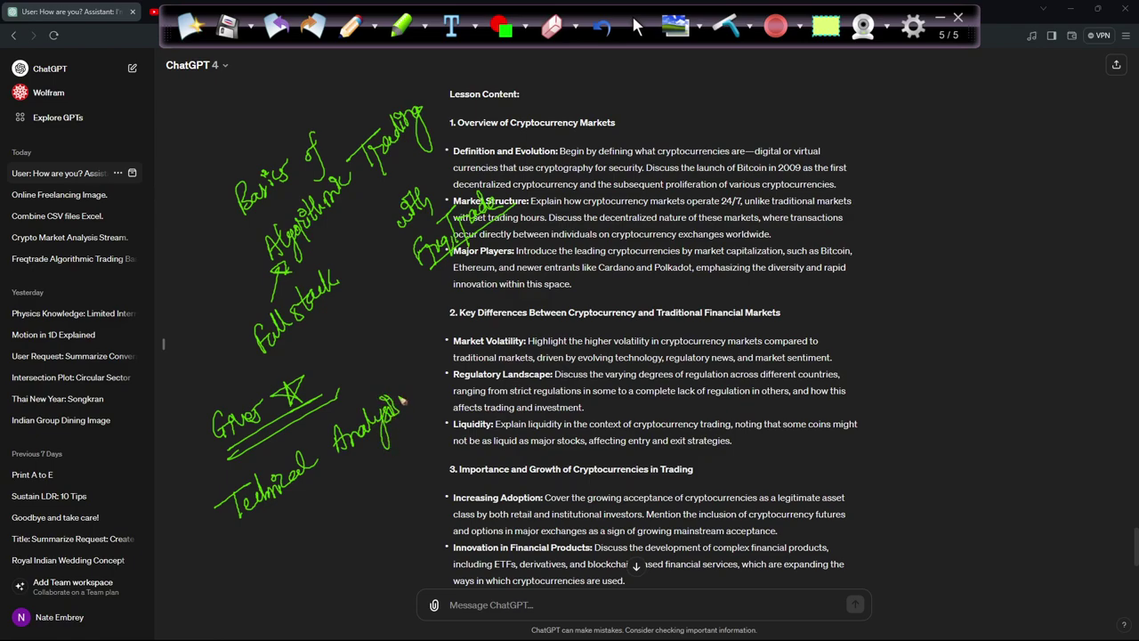
{"action": "mouse_move", "coordinate": [167, 570]}
{"action": "left_mouse_down"}
{"action": "mouse_move", "coordinate": [191, 534]}
{"action": "mouse_move", "coordinate": [218, 531]}
{"action": "mouse_move", "coordinate": [392, 425]}
{"action": "left_mouse_up"}
{"action": "left_click_drag", "start_coordinate": [170, 607], "coordinate": [396, 427]}
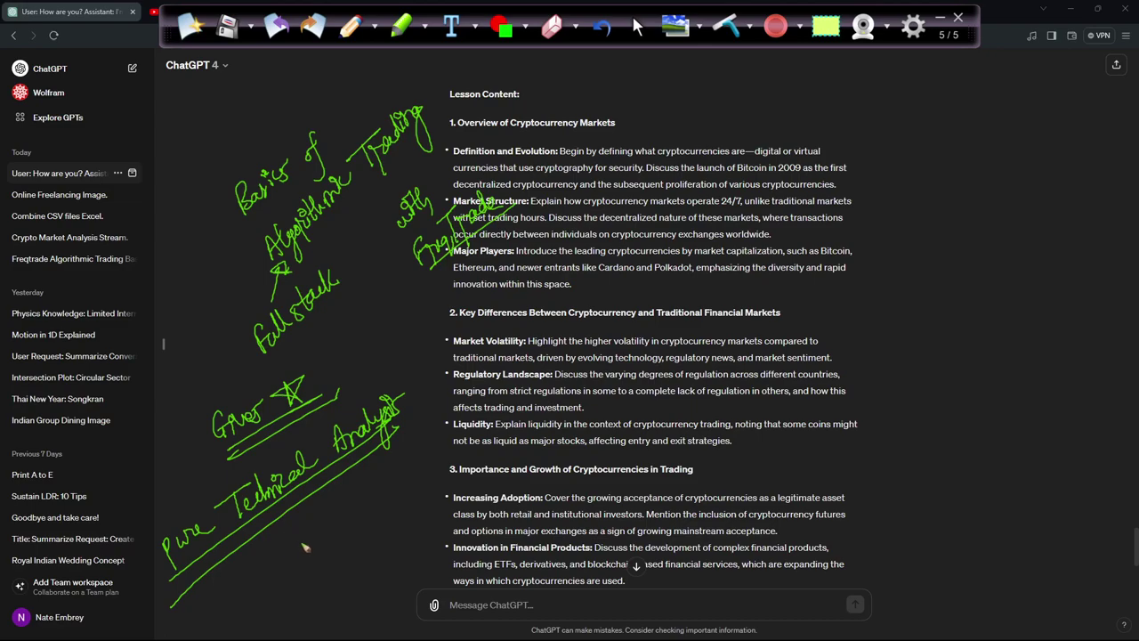
Step: Handwrite a bracketed list of SMA, RSI, MACD and Bollinger Bands, underline the last one, and open a blank annotation page
{"action": "mouse_move", "coordinate": [300, 528]}
{"action": "left_mouse_down"}
{"action": "mouse_move", "coordinate": [339, 516]}
{"action": "mouse_move", "coordinate": [315, 554]}
{"action": "mouse_move", "coordinate": [336, 534]}
{"action": "mouse_move", "coordinate": [347, 550]}
{"action": "mouse_move", "coordinate": [337, 574]}
{"action": "mouse_move", "coordinate": [374, 553]}
{"action": "left_mouse_up"}
{"action": "mouse_move", "coordinate": [344, 480]}
{"action": "left_mouse_down"}
{"action": "mouse_move", "coordinate": [372, 499]}
{"action": "mouse_move", "coordinate": [356, 550]}
{"action": "mouse_move", "coordinate": [301, 589]}
{"action": "mouse_move", "coordinate": [344, 605]}
{"action": "mouse_move", "coordinate": [377, 578]}
{"action": "mouse_move", "coordinate": [397, 598]}
{"action": "mouse_move", "coordinate": [397, 570]}
{"action": "mouse_move", "coordinate": [420, 539]}
{"action": "mouse_move", "coordinate": [459, 532]}
{"action": "left_mouse_up"}
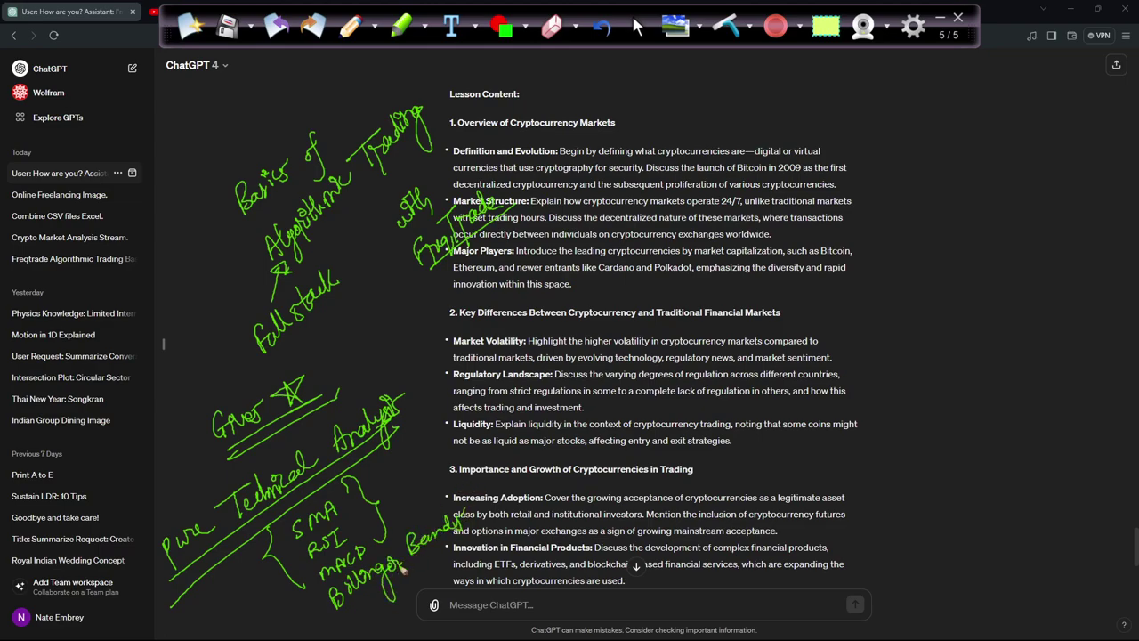
{"action": "left_click_drag", "start_coordinate": [328, 634], "coordinate": [491, 526]}
{"action": "left_click_drag", "start_coordinate": [322, 637], "coordinate": [497, 533]}
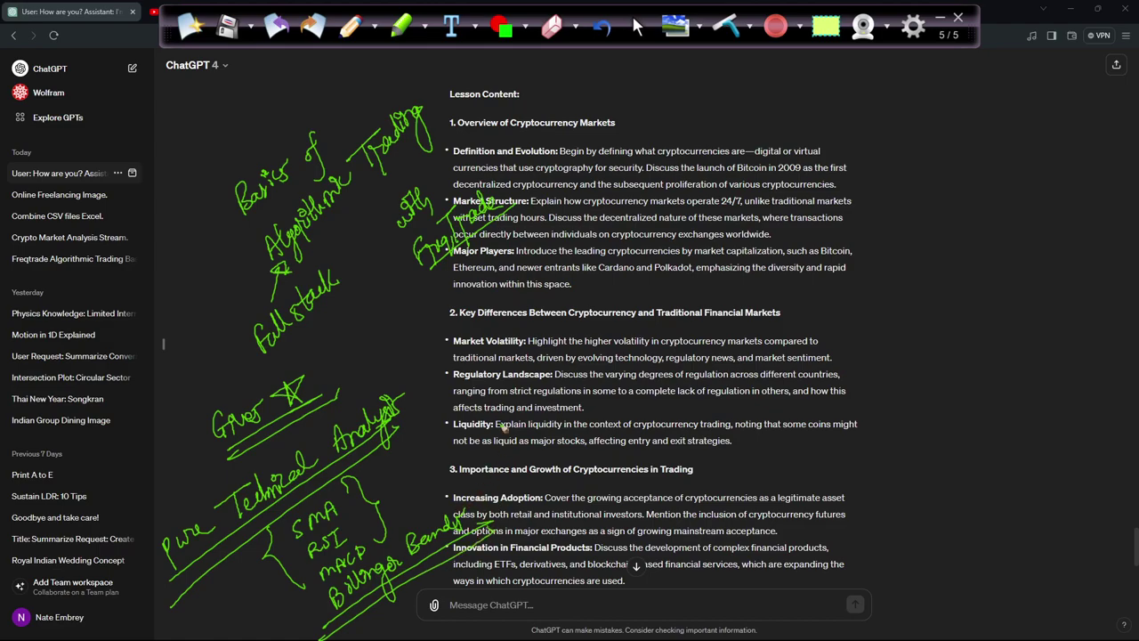
{"action": "left_click_drag", "start_coordinate": [433, 427], "coordinate": [483, 505]}
{"action": "left_click", "coordinate": [189, 25]}
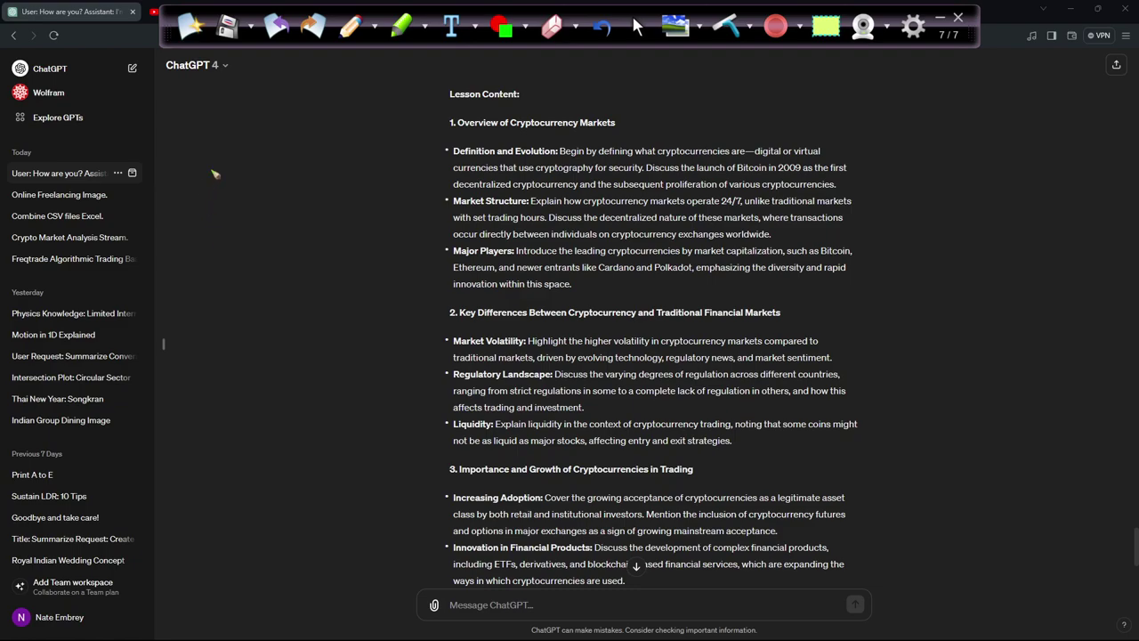
Step: Handwrite "Fibonacci" in green beside the overview section of Lesson 1 and underline it
{"action": "left_click_drag", "start_coordinate": [212, 221], "coordinate": [222, 251]}
{"action": "mouse_move", "coordinate": [225, 209]}
{"action": "left_mouse_down"}
{"action": "mouse_move", "coordinate": [216, 251]}
{"action": "mouse_move", "coordinate": [242, 229]}
{"action": "mouse_move", "coordinate": [239, 213]}
{"action": "left_mouse_up"}
{"action": "right_click", "coordinate": [310, 188]}
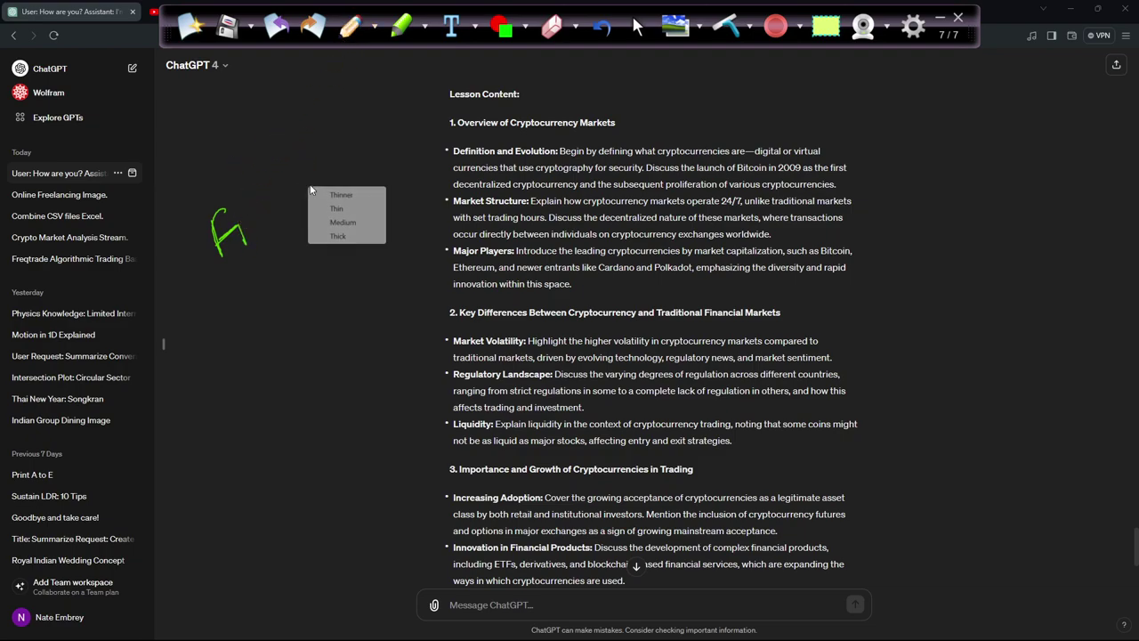
{"action": "left_click", "coordinate": [350, 27]}
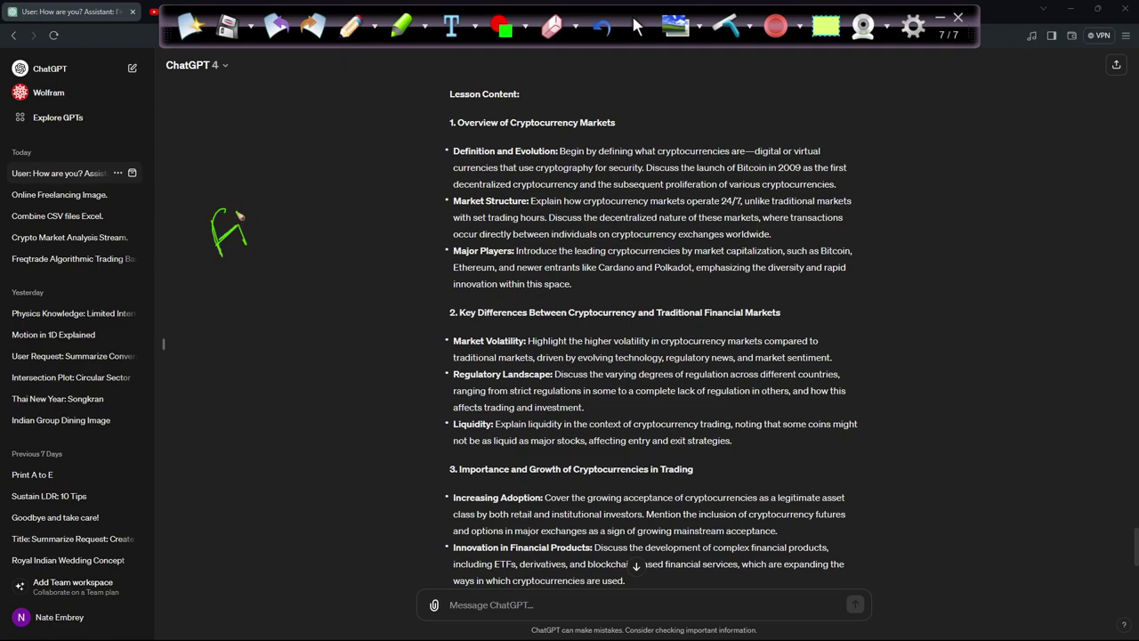
{"action": "left_click_drag", "start_coordinate": [240, 222], "coordinate": [229, 213]}
{"action": "mouse_move", "coordinate": [239, 233]}
{"action": "left_mouse_down"}
{"action": "mouse_move", "coordinate": [244, 220]}
{"action": "mouse_move", "coordinate": [271, 230]}
{"action": "mouse_move", "coordinate": [266, 215]}
{"action": "mouse_move", "coordinate": [297, 212]}
{"action": "mouse_move", "coordinate": [338, 144]}
{"action": "left_mouse_up"}
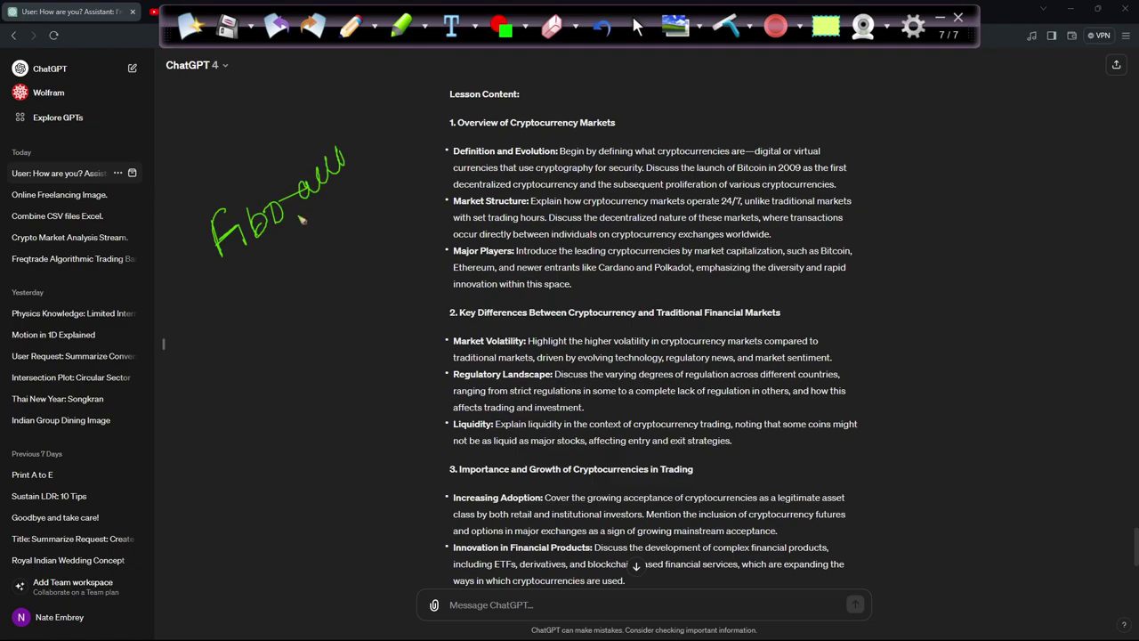
{"action": "left_click_drag", "start_coordinate": [232, 276], "coordinate": [376, 165]}
Step: Sketch four slanted level lines crossed by a price swing marked "Long", and start blank annotation pages in pointer mode
{"action": "left_click_drag", "start_coordinate": [251, 375], "coordinate": [399, 290]}
{"action": "left_click_drag", "start_coordinate": [253, 436], "coordinate": [430, 329]}
{"action": "left_click_drag", "start_coordinate": [269, 509], "coordinate": [441, 401]}
{"action": "left_click_drag", "start_coordinate": [282, 558], "coordinate": [467, 450]}
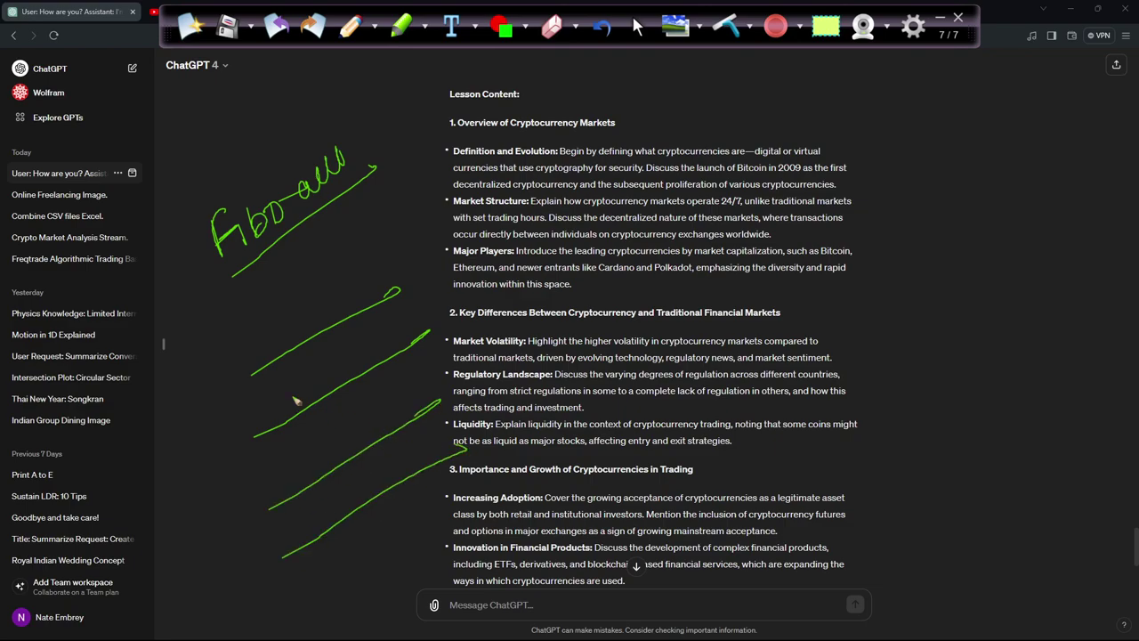
{"action": "mouse_move", "coordinate": [220, 583]}
{"action": "left_mouse_down"}
{"action": "mouse_move", "coordinate": [206, 352]}
{"action": "mouse_move", "coordinate": [318, 487]}
{"action": "mouse_move", "coordinate": [319, 417]}
{"action": "mouse_move", "coordinate": [369, 439]}
{"action": "mouse_move", "coordinate": [392, 416]}
{"action": "mouse_move", "coordinate": [415, 449]}
{"action": "mouse_move", "coordinate": [390, 454]}
{"action": "mouse_move", "coordinate": [376, 424]}
{"action": "mouse_move", "coordinate": [397, 417]}
{"action": "left_mouse_up"}
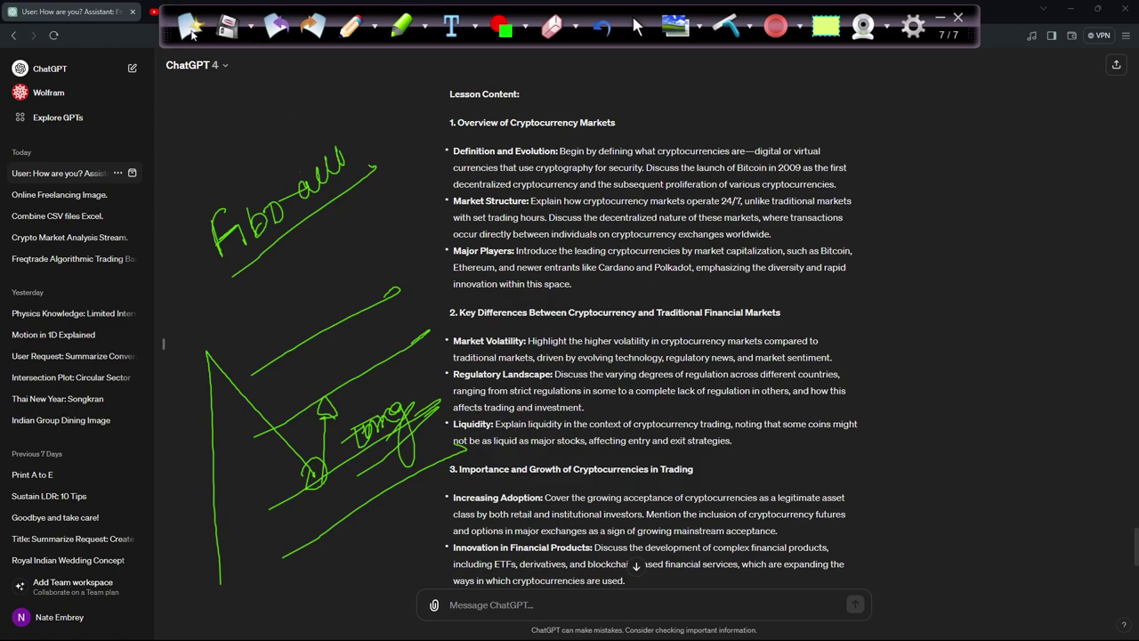
{"action": "left_click", "coordinate": [189, 32]}
{"action": "left_click", "coordinate": [637, 27]}
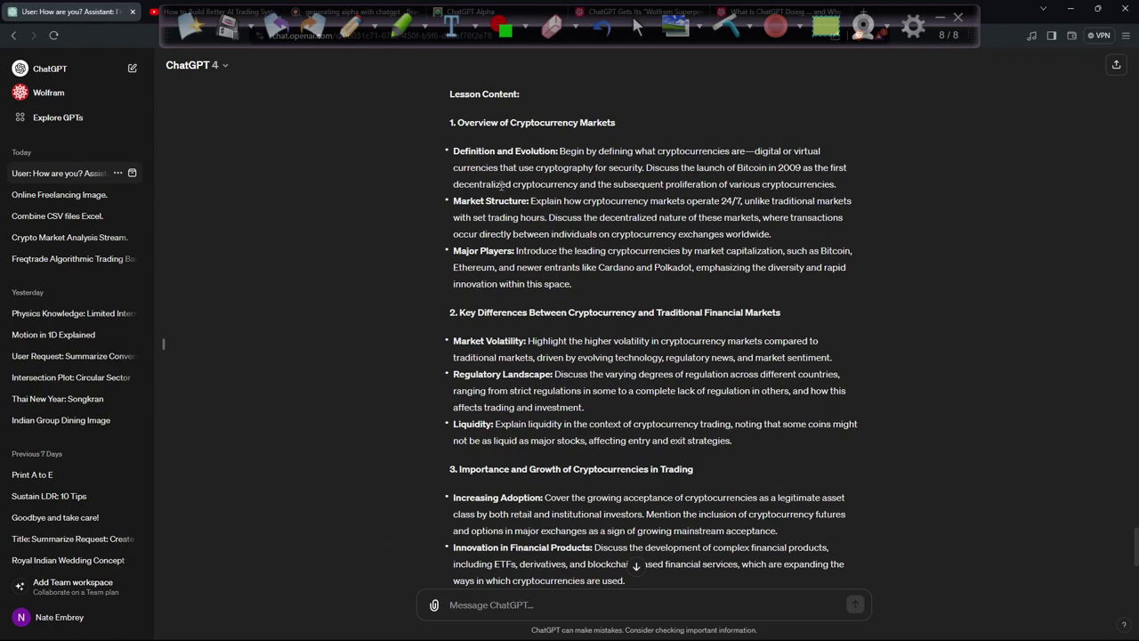
{"action": "left_click", "coordinate": [192, 30]}
{"action": "left_click", "coordinate": [637, 27]}
Step: Read through the Lesson 1 reply from Market Structure to the closing remarks
{"action": "left_click_drag", "start_coordinate": [503, 180], "coordinate": [686, 419]}
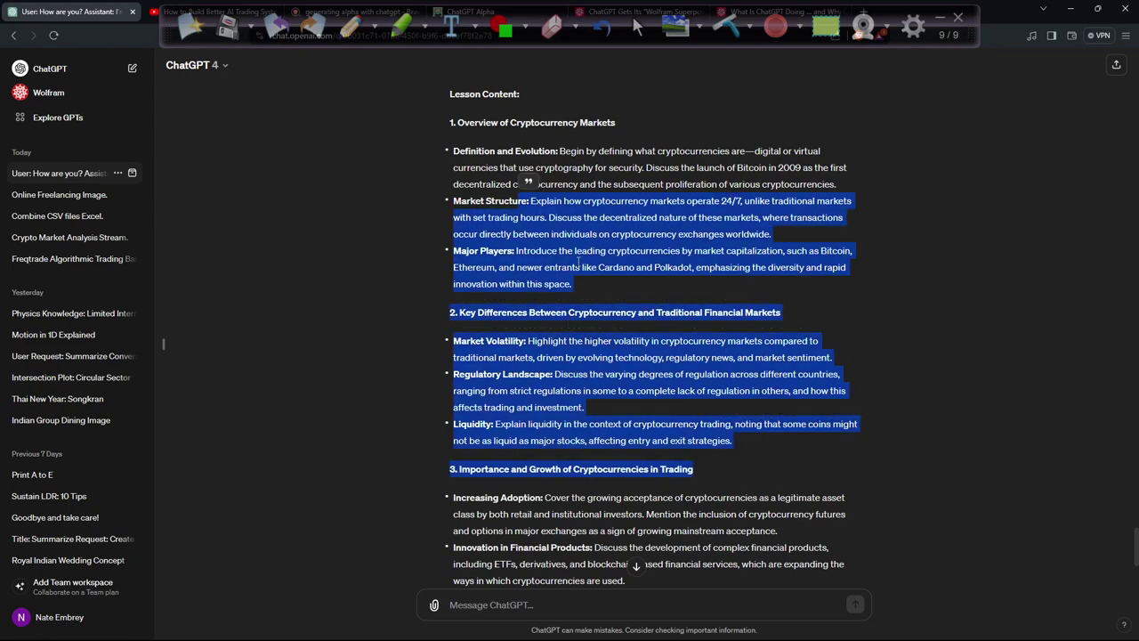
{"action": "scroll", "coordinate": [604, 270], "scroll_direction": "down", "scroll_amount": 3}
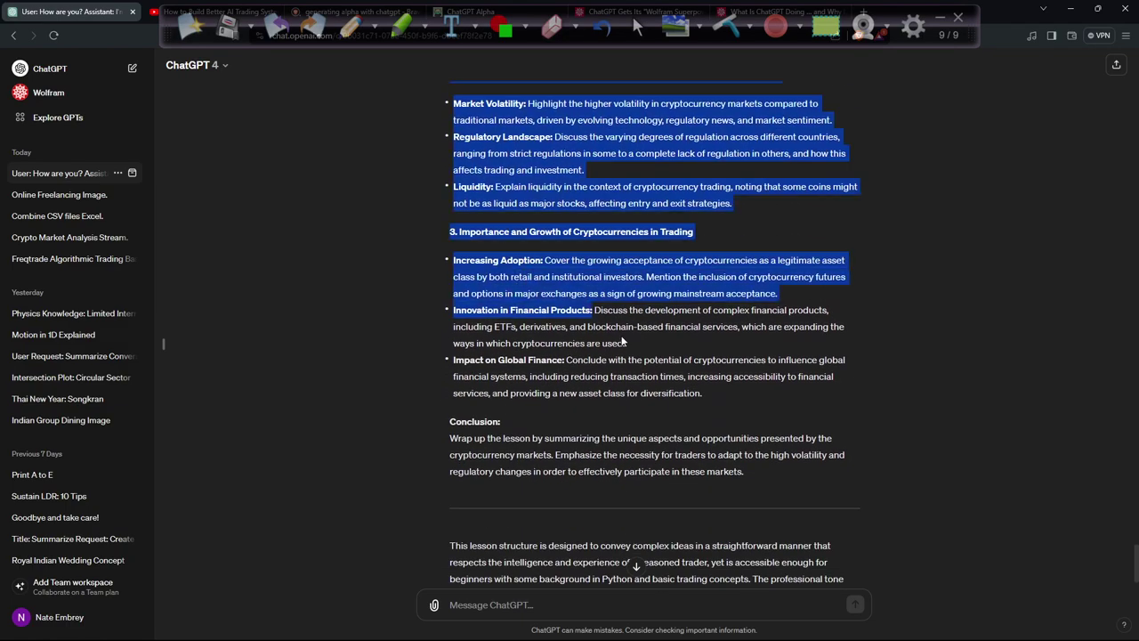
{"action": "scroll", "coordinate": [725, 408], "scroll_direction": "up", "scroll_amount": 2}
{"action": "scroll", "coordinate": [682, 373], "scroll_direction": "up", "scroll_amount": 2}
{"action": "scroll", "coordinate": [679, 371], "scroll_direction": "down", "scroll_amount": 2}
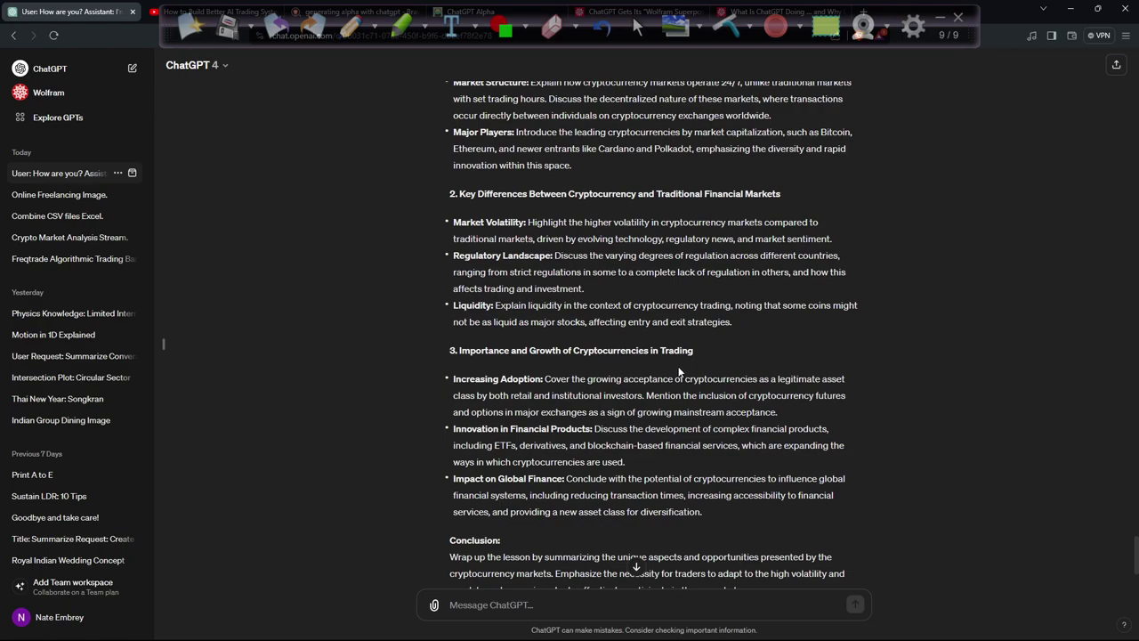
{"action": "scroll", "coordinate": [706, 392], "scroll_direction": "down", "scroll_amount": 3}
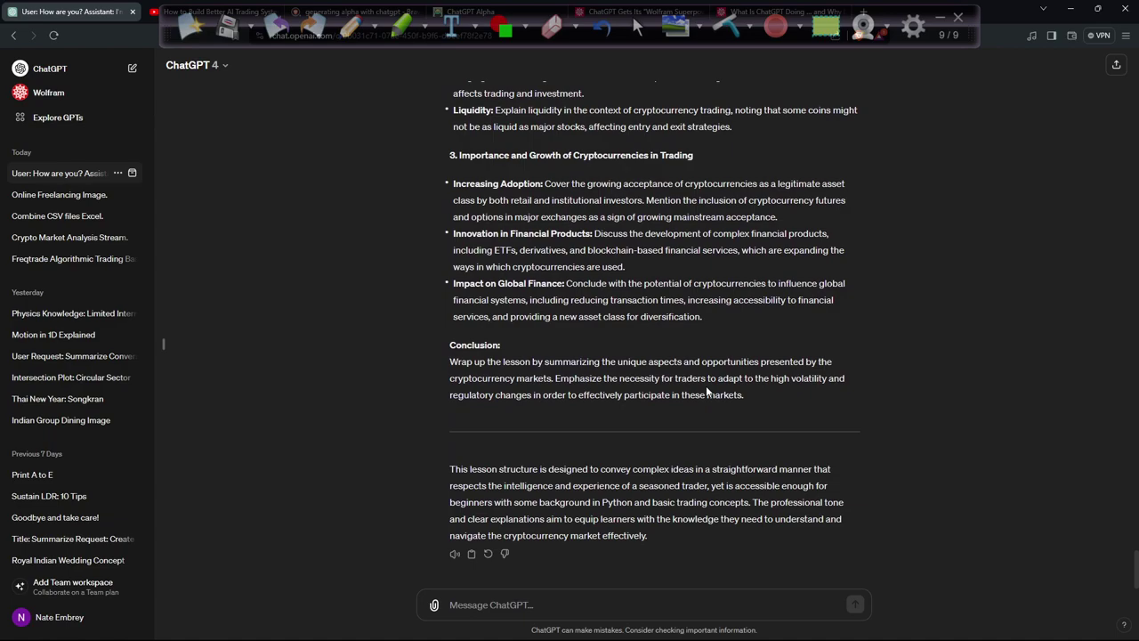
Step: Switch to CherryTree and add a rich-text child node named "Section 1" under "YouTube Video - 1"
{"action": "key", "text": "alt+Tab"}
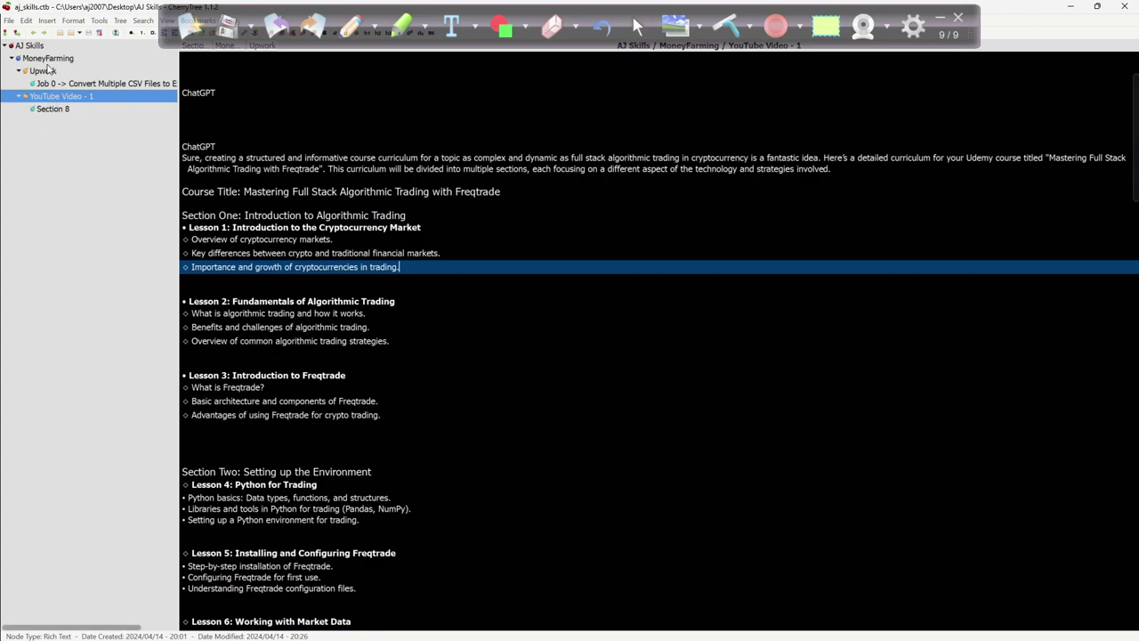
{"action": "left_click", "coordinate": [16, 34]}
{"action": "type", "text": "Section 1"}
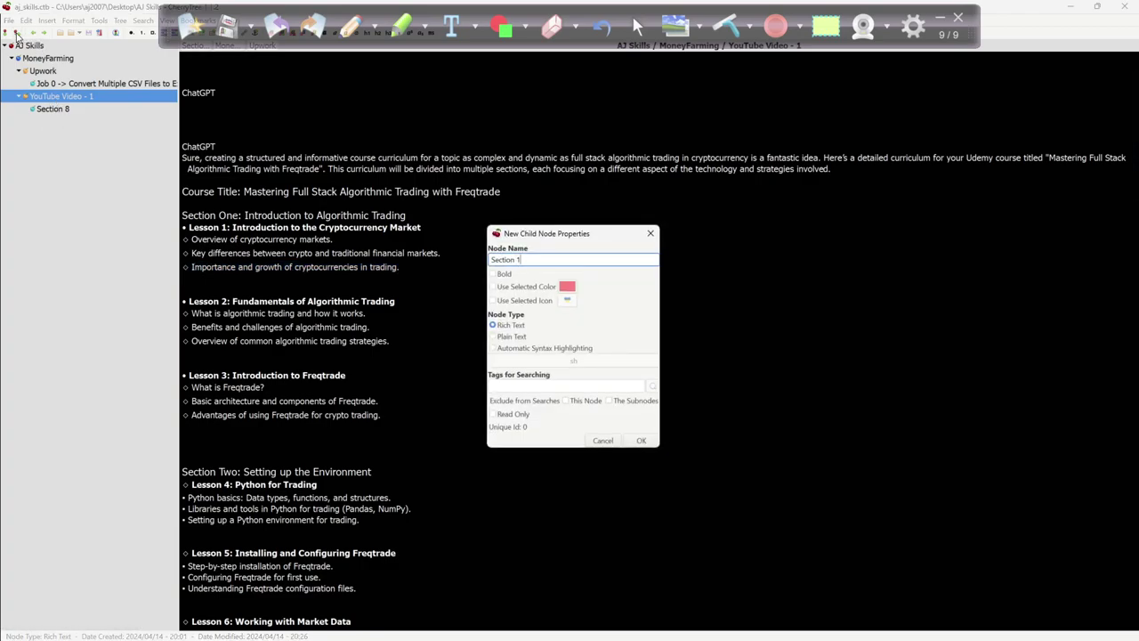
{"action": "key", "text": "Return"}
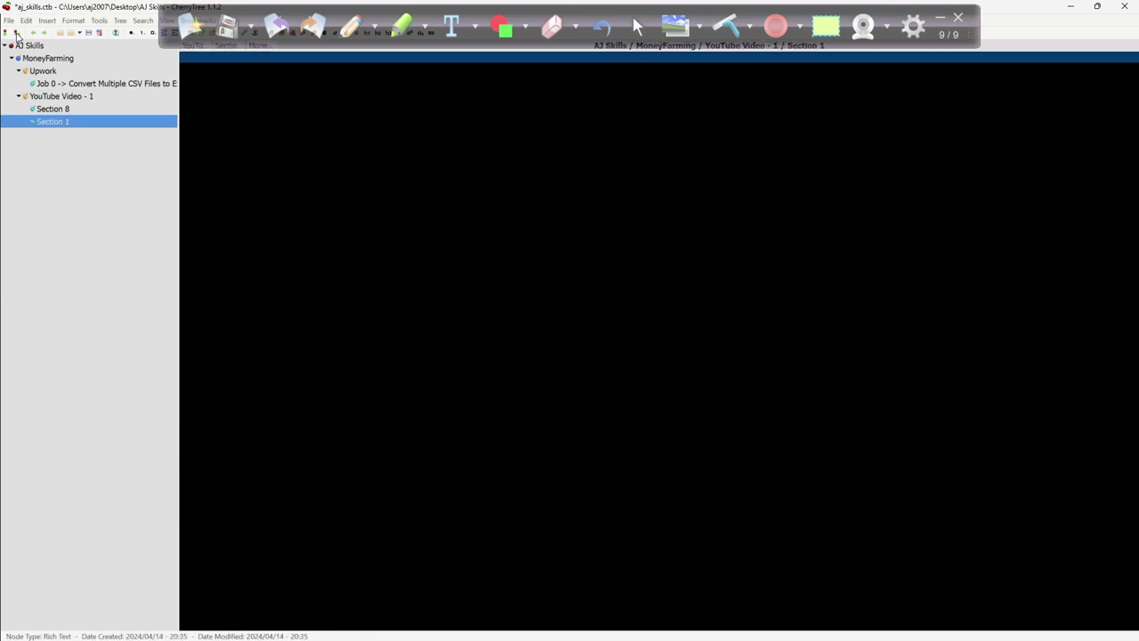
Step: Copy the introductory paragraph of ChatGPT's Lesson 1 reply into the empty Section 1 note in CherryTree
{"action": "key", "text": "alt+Tab"}
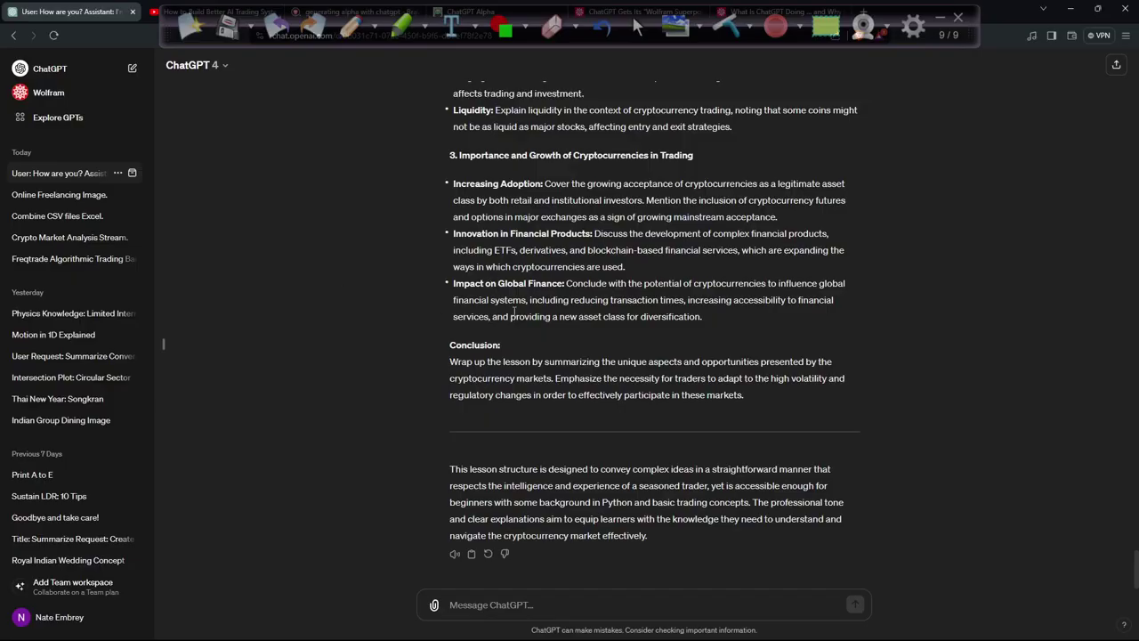
{"action": "scroll", "coordinate": [513, 312], "scroll_direction": "up", "scroll_amount": 8}
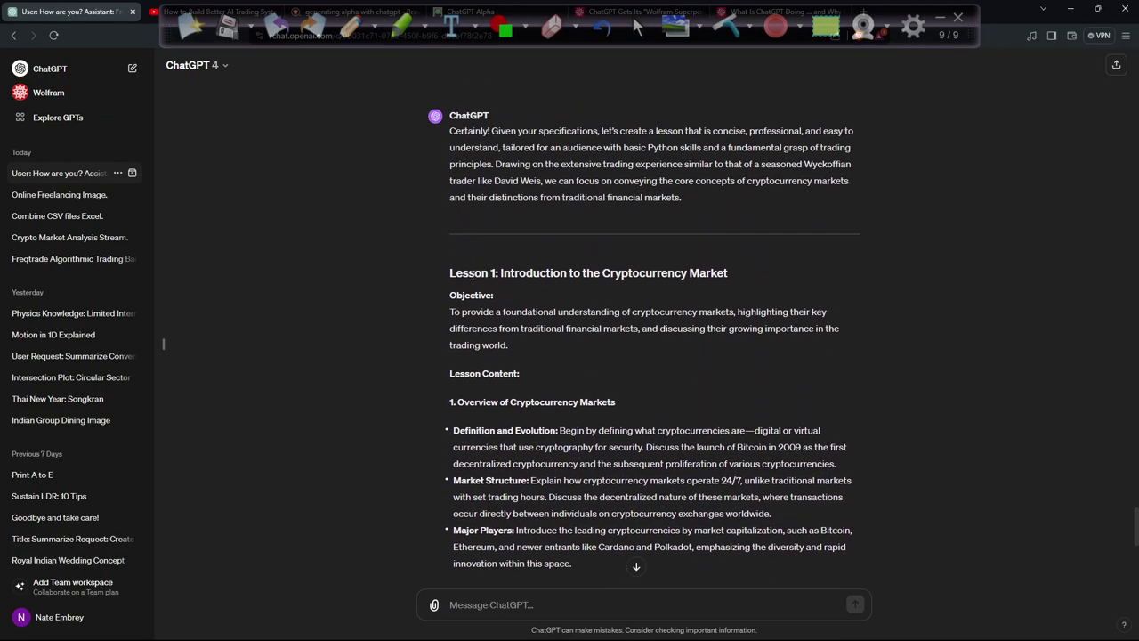
{"action": "left_click_drag", "start_coordinate": [447, 130], "coordinate": [672, 200]}
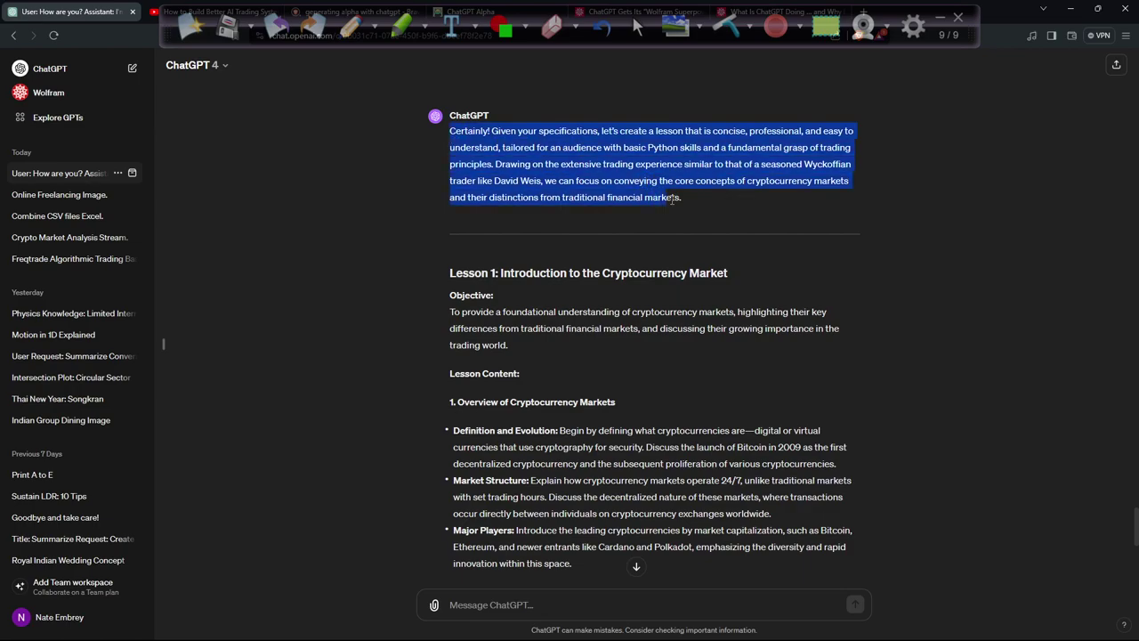
{"action": "key", "text": "ctrl+c"}
{"action": "key", "text": "alt+Tab"}
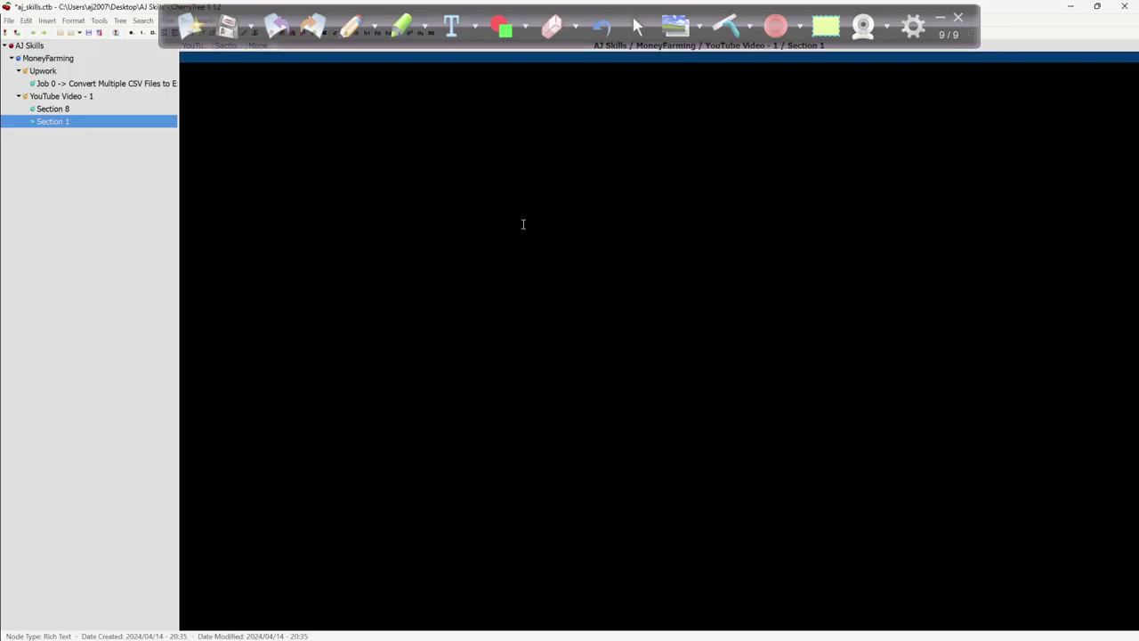
{"action": "key", "text": "ctrl+v"}
Step: Copy ChatGPT's Lesson 1 text from its heading through the Conclusion, paste it below the introduction in the Section 1 note, and save
{"action": "key", "text": "alt+Tab"}
{"action": "left_click", "coordinate": [522, 228]}
{"action": "scroll", "coordinate": [450, 190], "scroll_direction": "down", "scroll_amount": 2}
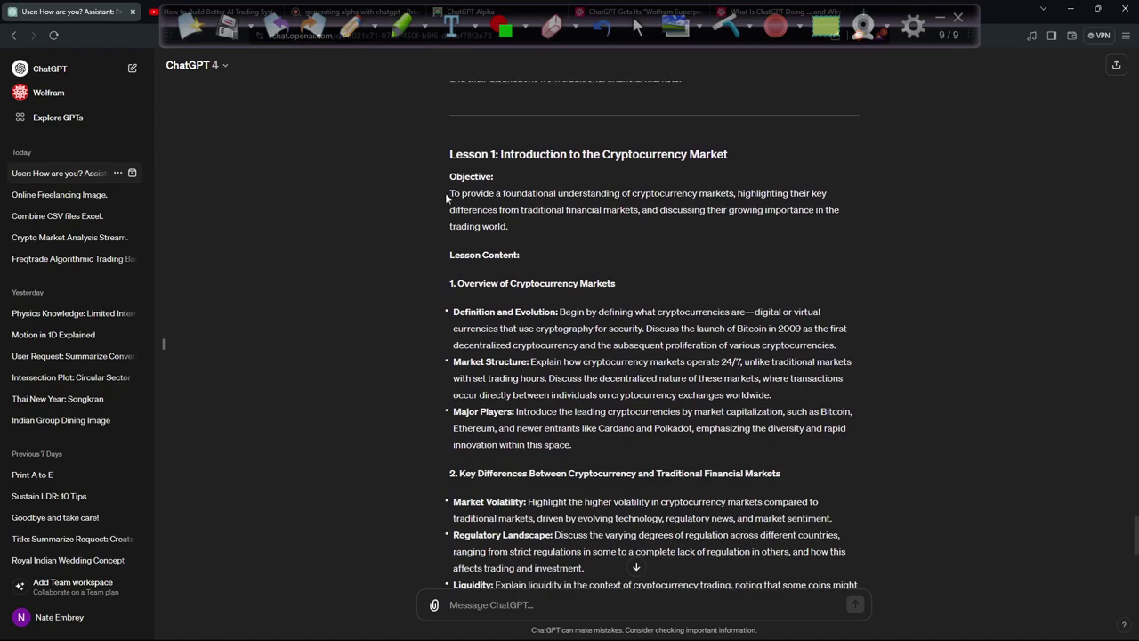
{"action": "left_click_drag", "start_coordinate": [447, 152], "coordinate": [646, 410]}
{"action": "scroll", "coordinate": [645, 410], "scroll_direction": "up", "scroll_amount": 3}
{"action": "left_click", "coordinate": [473, 389]}
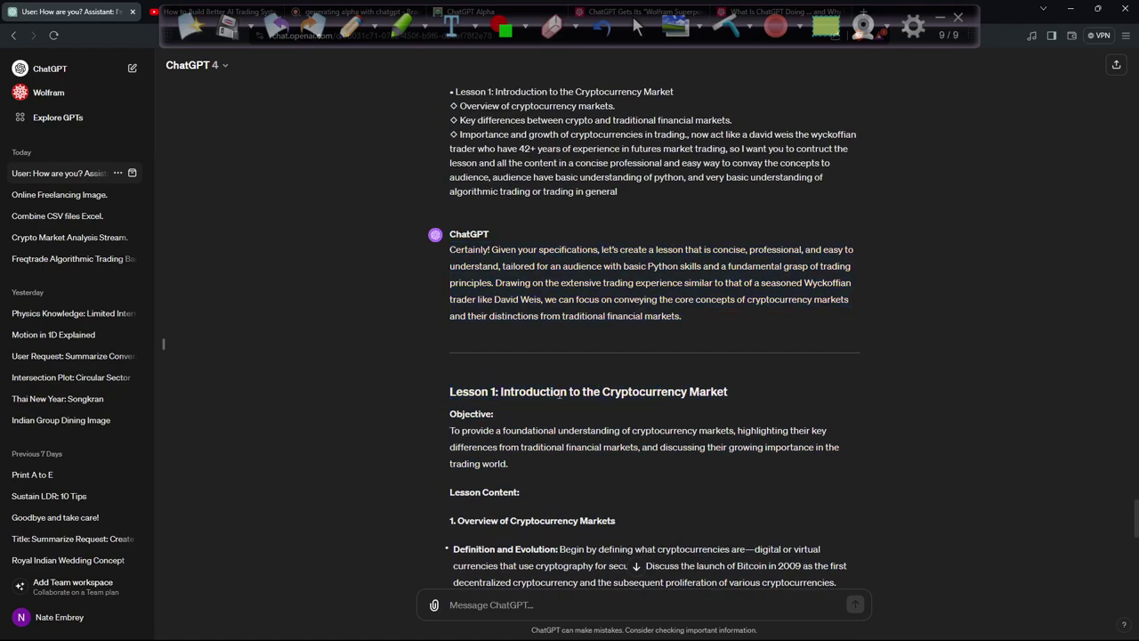
{"action": "left_click_drag", "start_coordinate": [454, 389], "coordinate": [796, 395]}
{"action": "scroll", "coordinate": [578, 547], "scroll_direction": "down", "scroll_amount": 6}
{"action": "scroll", "coordinate": [651, 440], "scroll_direction": "down", "scroll_amount": 4}
{"action": "key", "text": "alt+Tab"}
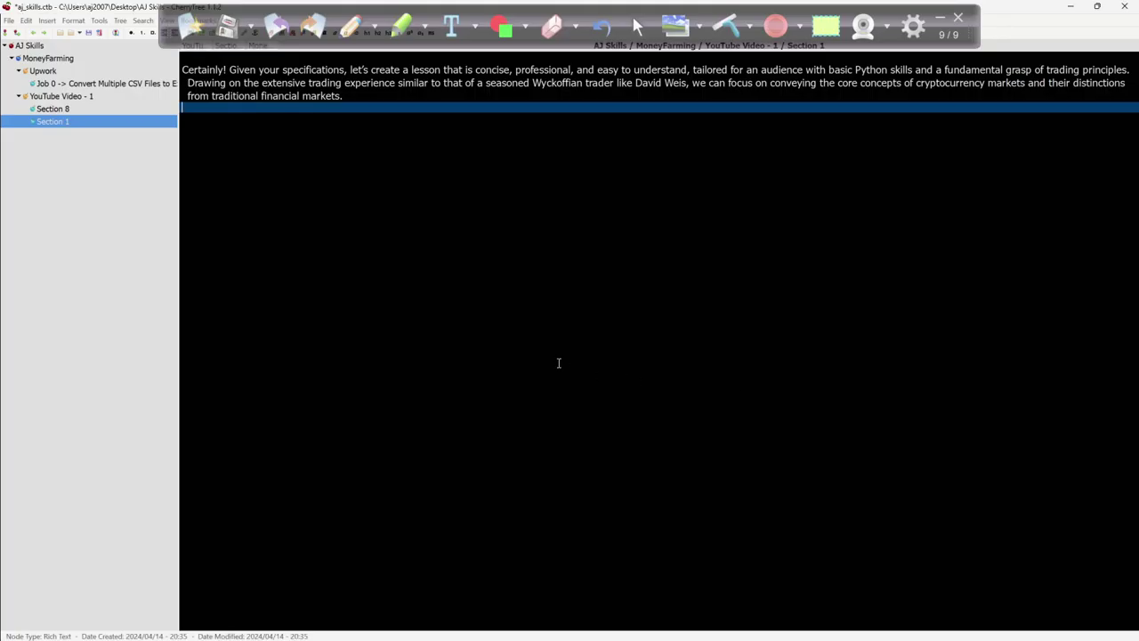
{"action": "key", "text": "Return"}
{"action": "key", "text": "ctrl+v"}
{"action": "key", "text": "ctrl+s"}
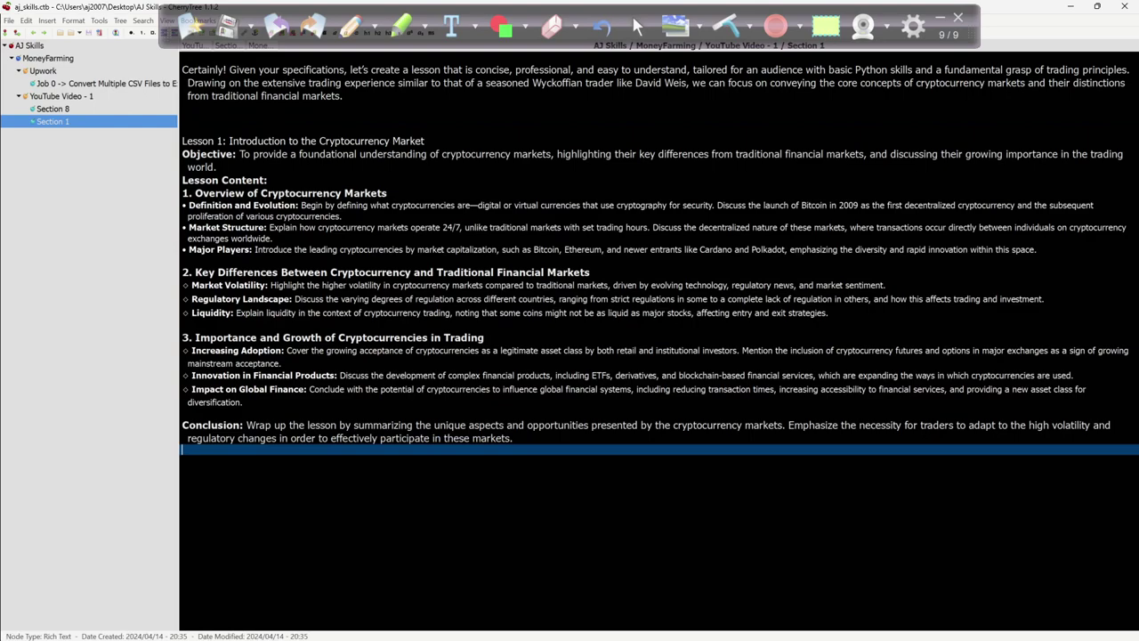
Step: Look over the pasted Lesson 1 content in the Section 1 note, from the heading to the Conclusion
{"action": "left_click_drag", "start_coordinate": [529, 449], "coordinate": [175, 136]}
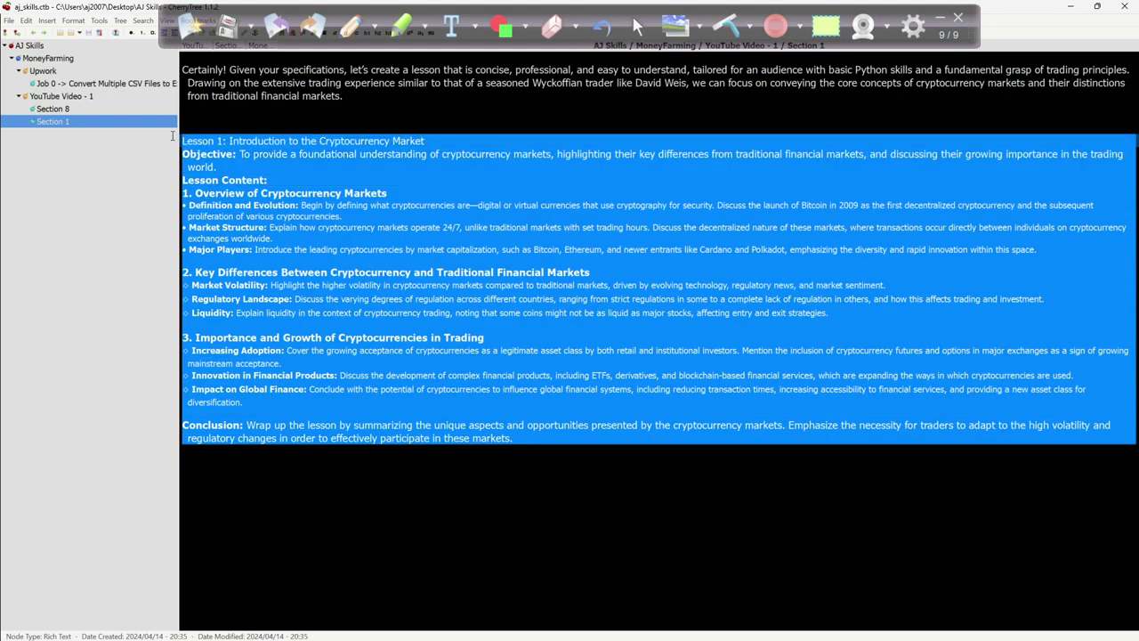
{"action": "left_click", "coordinate": [405, 229]}
{"action": "left_click", "coordinate": [511, 341]}
{"action": "left_click", "coordinate": [534, 411]}
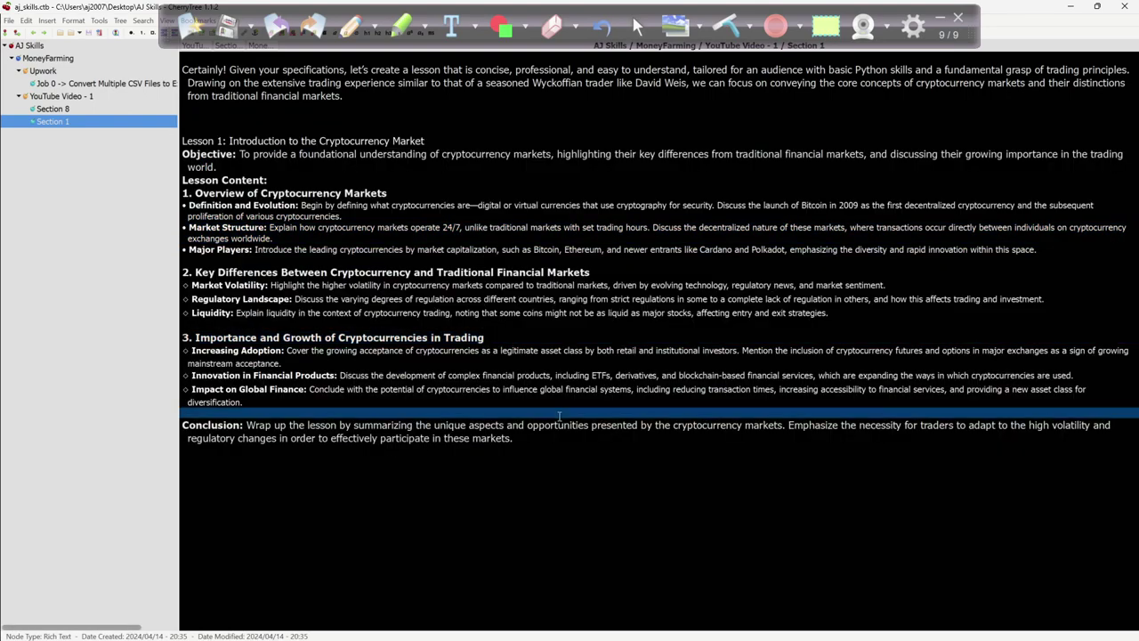
{"action": "left_click", "coordinate": [549, 337]}
{"action": "left_click_drag", "start_coordinate": [525, 454], "coordinate": [383, 127]}
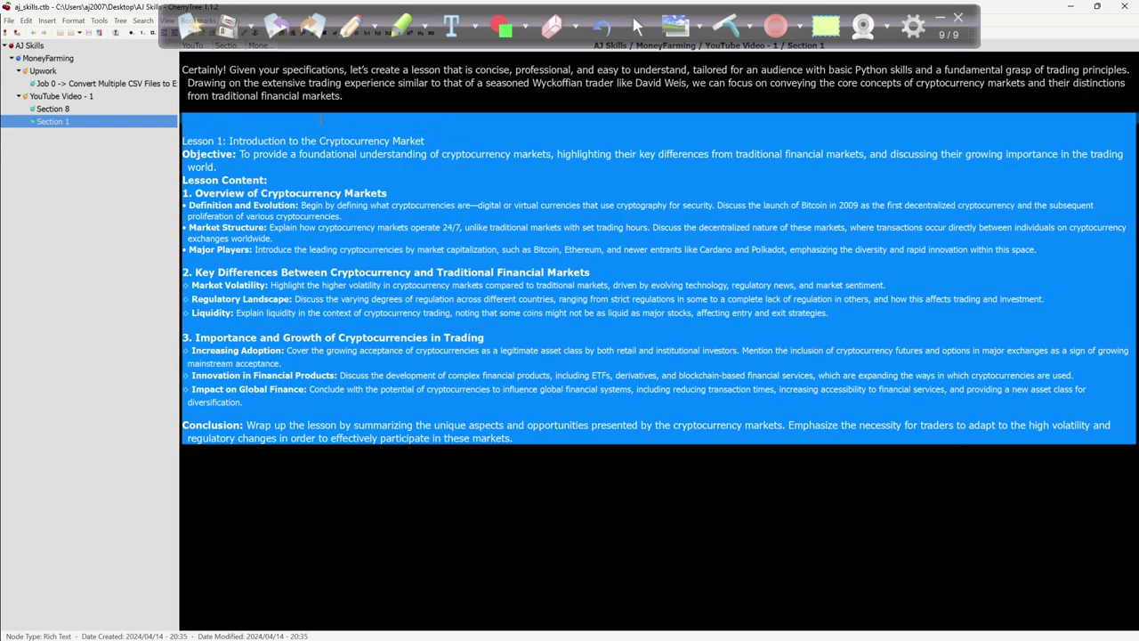
Step: Return to ChatGPT and review the Lesson 1 reply's numbered sections, bullet points and Conclusion
{"action": "key", "text": "alt+Tab"}
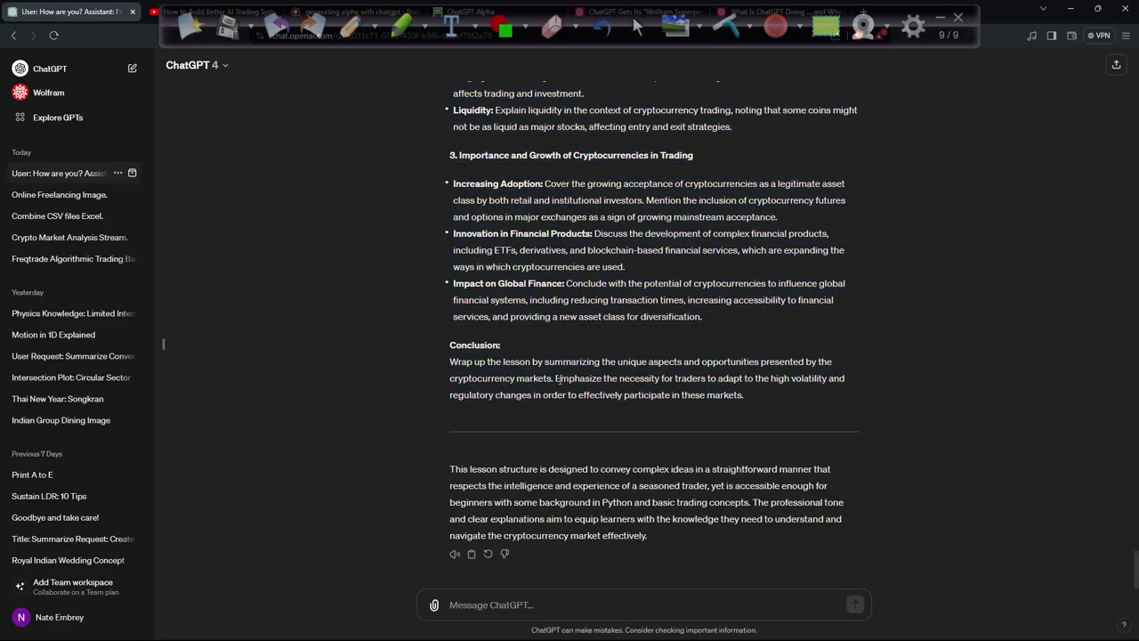
{"action": "key", "text": "ctrl+a"}
{"action": "left_click", "coordinate": [766, 539]}
{"action": "scroll", "coordinate": [593, 469], "scroll_direction": "up", "scroll_amount": 3}
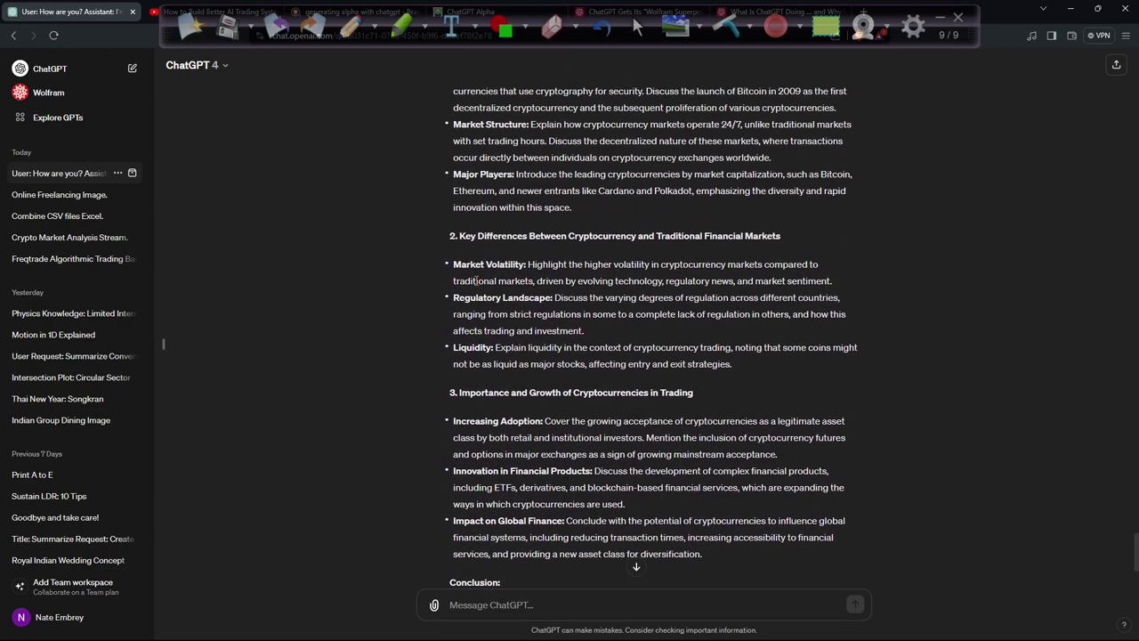
{"action": "left_click_drag", "start_coordinate": [461, 256], "coordinate": [788, 239]}
{"action": "left_click", "coordinate": [785, 237]}
{"action": "scroll", "coordinate": [468, 325], "scroll_direction": "down", "scroll_amount": 1}
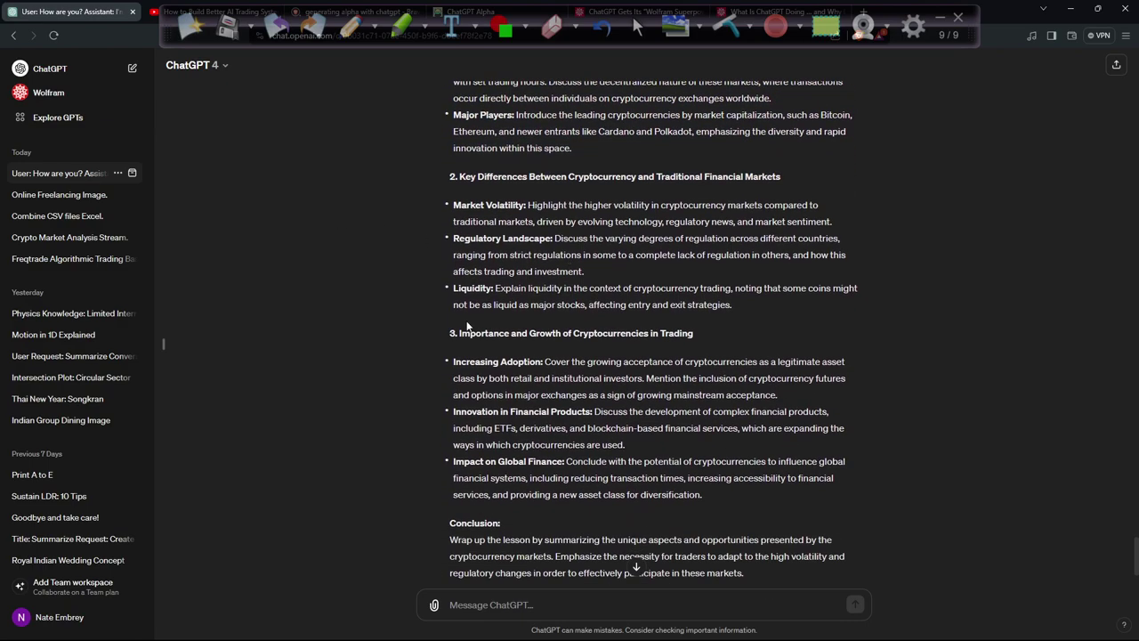
{"action": "left_click_drag", "start_coordinate": [452, 332], "coordinate": [709, 344]}
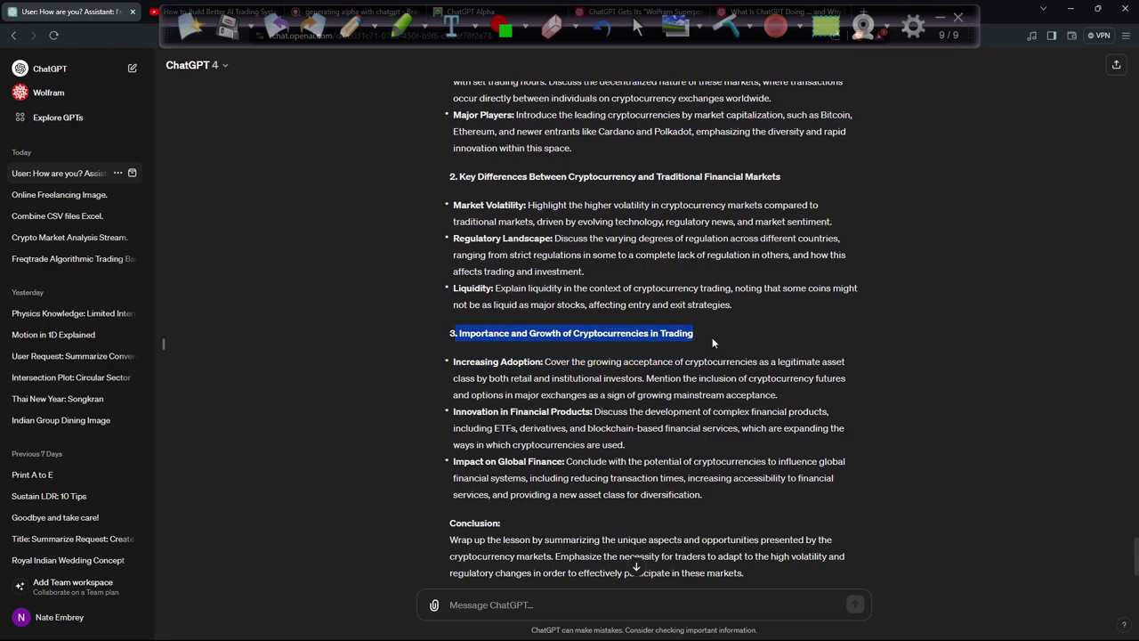
{"action": "left_click", "coordinate": [712, 342]}
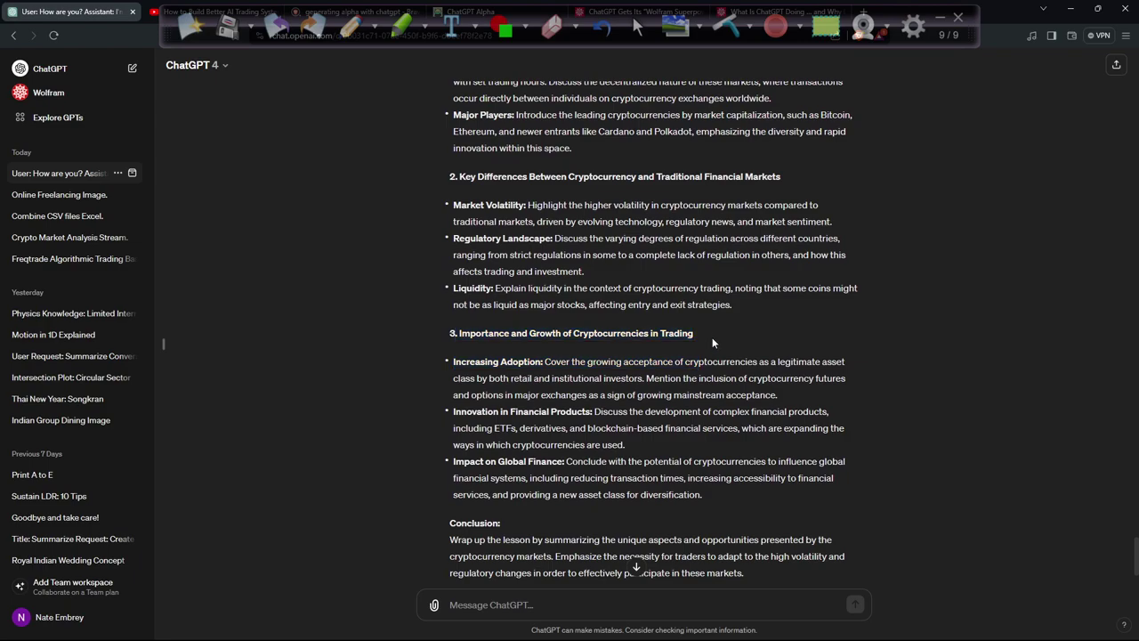
{"action": "scroll", "coordinate": [712, 342], "scroll_direction": "up", "scroll_amount": 5}
{"action": "left_click_drag", "start_coordinate": [448, 92], "coordinate": [587, 301]}
{"action": "left_click", "coordinate": [641, 391]}
{"action": "left_click", "coordinate": [589, 325]}
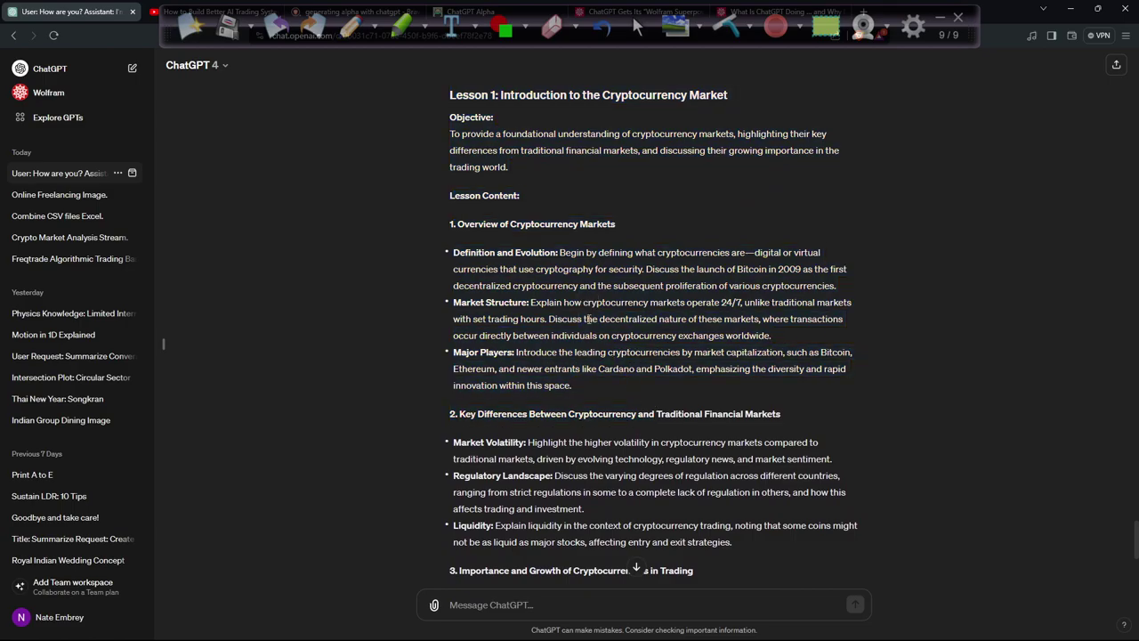
{"action": "scroll", "coordinate": [589, 330], "scroll_direction": "down", "scroll_amount": 5}
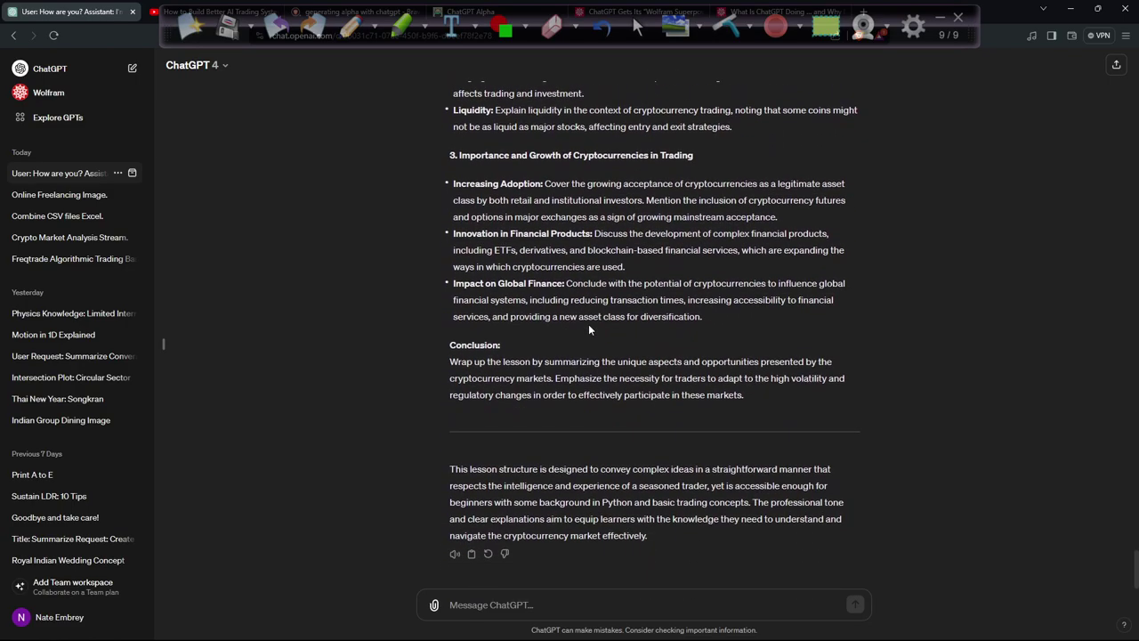
{"action": "scroll", "coordinate": [588, 329], "scroll_direction": "up", "scroll_amount": 5}
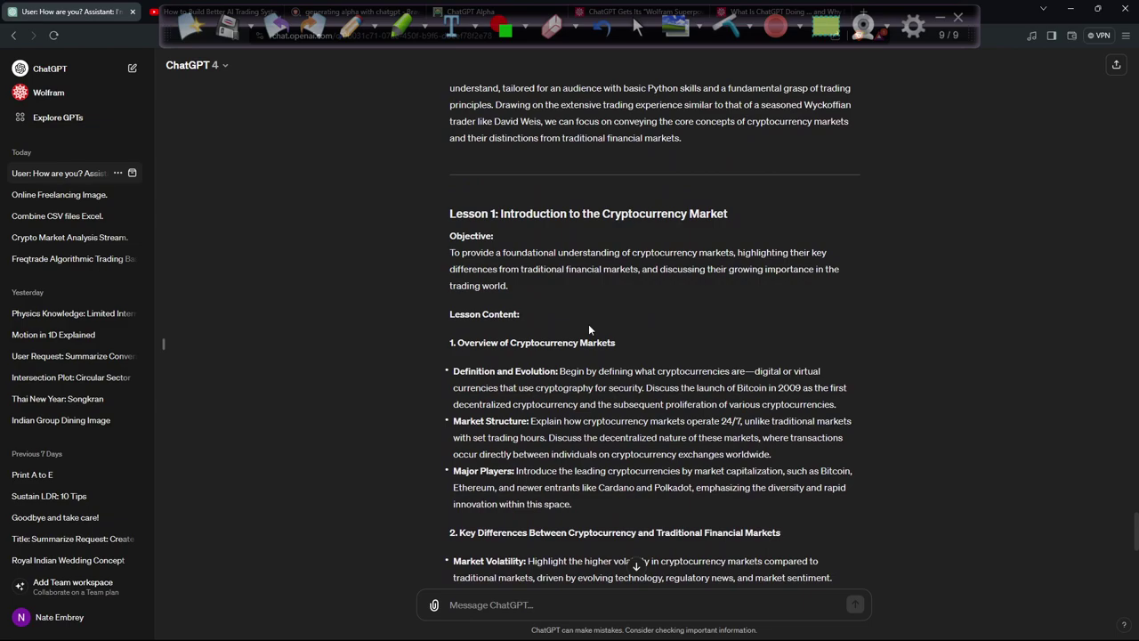
Step: Look over Lessons 2 and 3 in the YouTube Video - 1 curriculum note, and the rest of ChatGPT's Lesson 1 reply down to its end
{"action": "key", "text": "alt+Tab"}
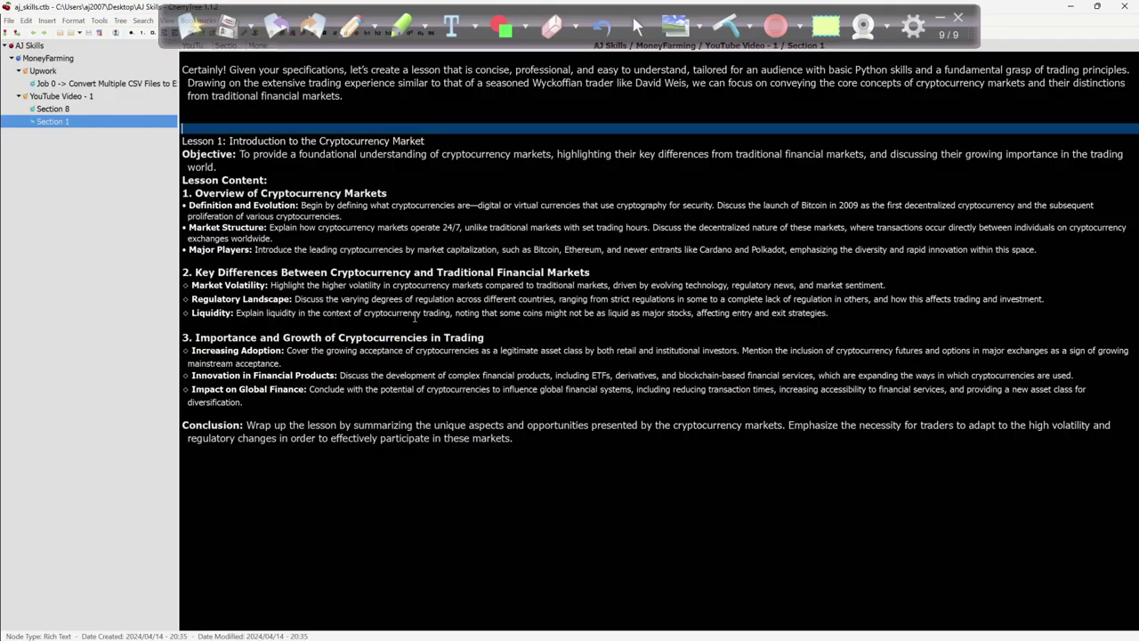
{"action": "left_click", "coordinate": [69, 108]}
{"action": "key", "text": "Up"}
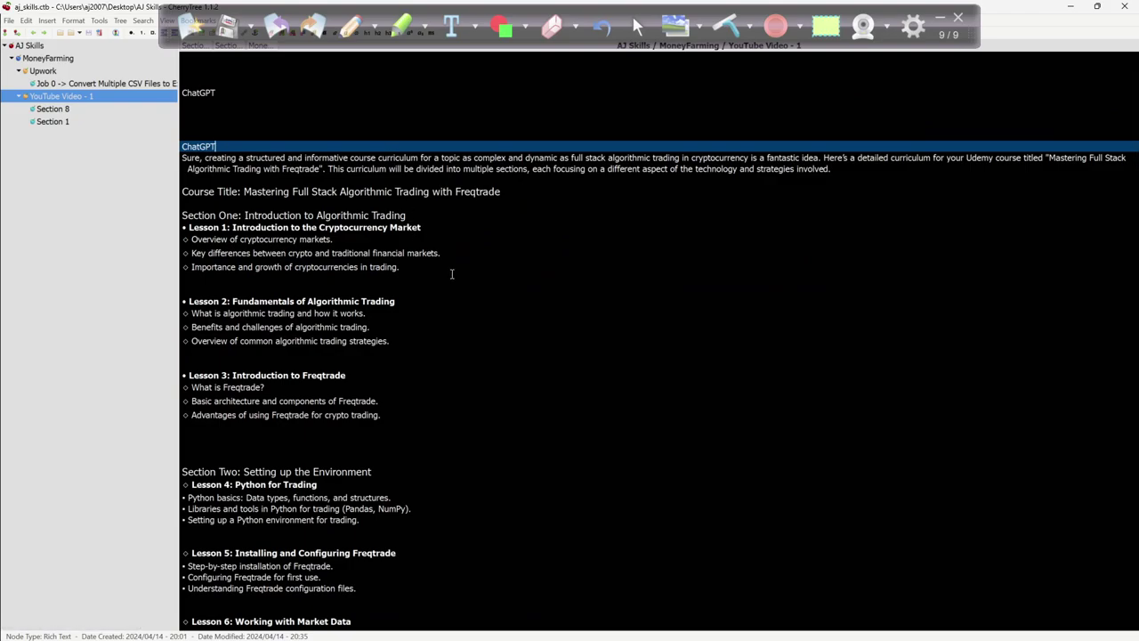
{"action": "left_click_drag", "start_coordinate": [451, 274], "coordinate": [440, 358]}
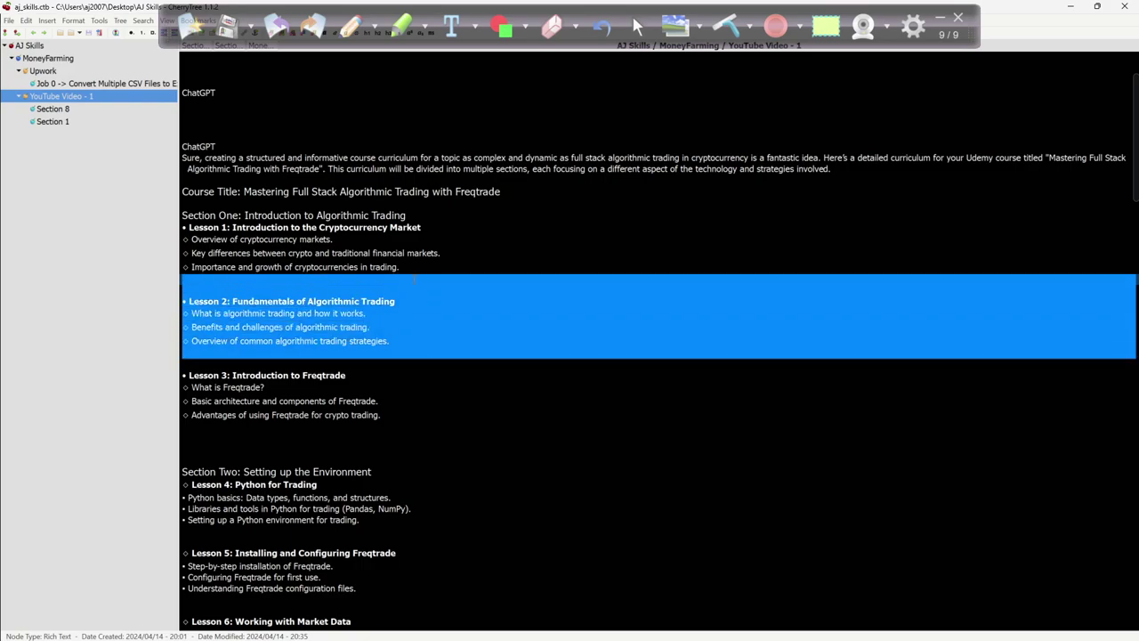
{"action": "mouse_move", "coordinate": [414, 278]}
{"action": "left_mouse_down"}
{"action": "mouse_move", "coordinate": [436, 366]}
{"action": "mouse_move", "coordinate": [448, 343]}
{"action": "mouse_move", "coordinate": [410, 285]}
{"action": "left_mouse_up"}
{"action": "left_click", "coordinate": [445, 375]}
{"action": "scroll", "coordinate": [445, 374], "scroll_direction": "down", "scroll_amount": 1}
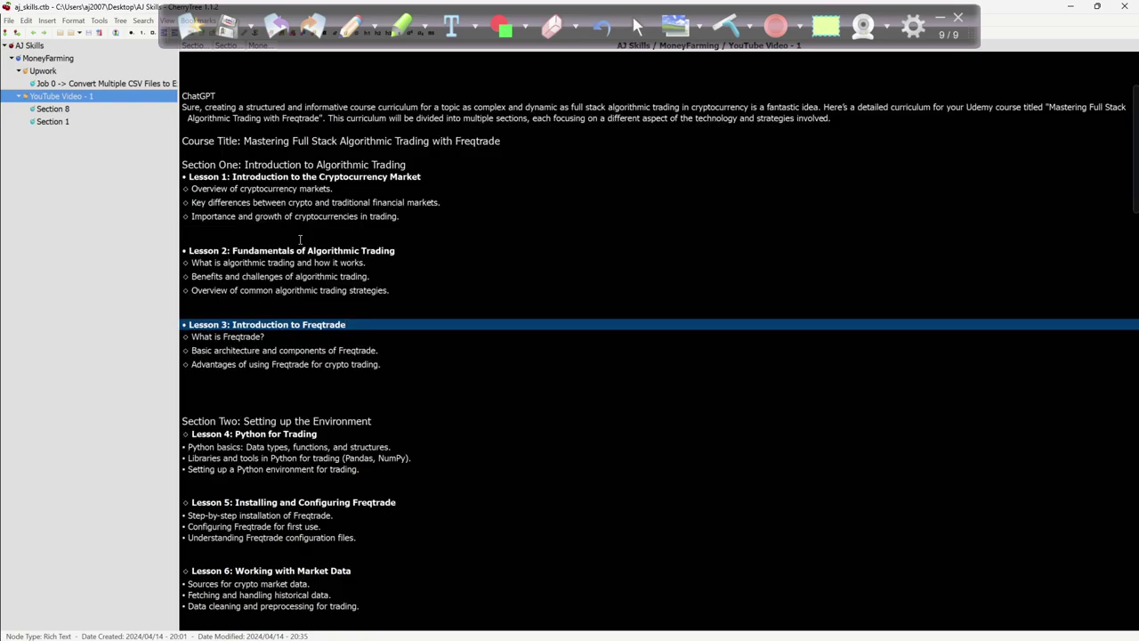
{"action": "left_click_drag", "start_coordinate": [240, 232], "coordinate": [443, 362]}
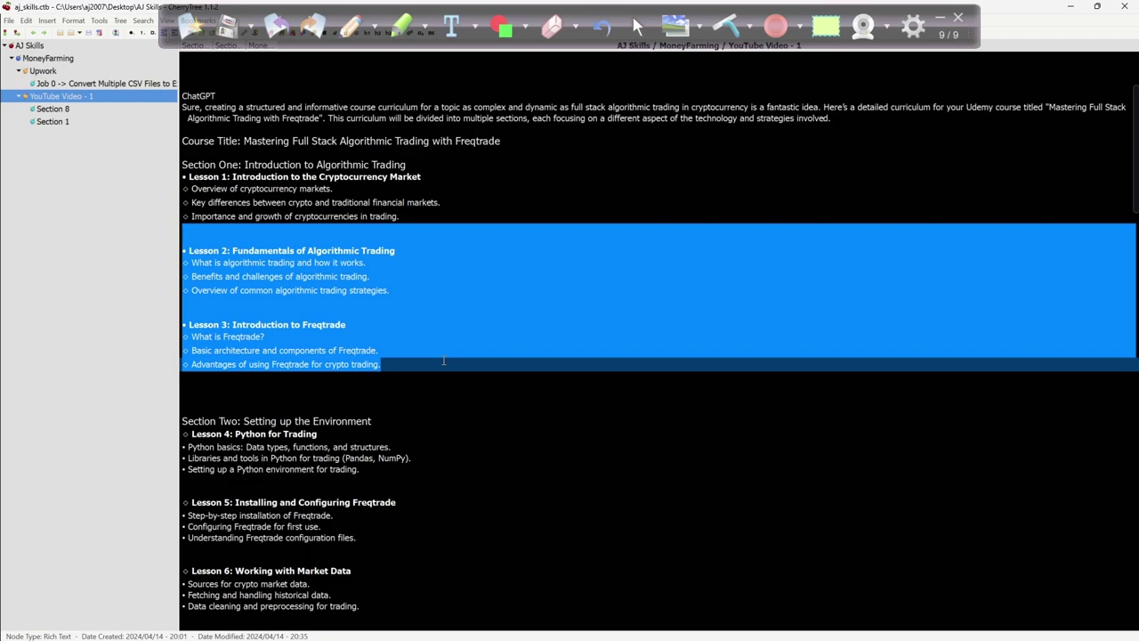
{"action": "left_click", "coordinate": [443, 361]}
{"action": "left_click", "coordinate": [372, 233]}
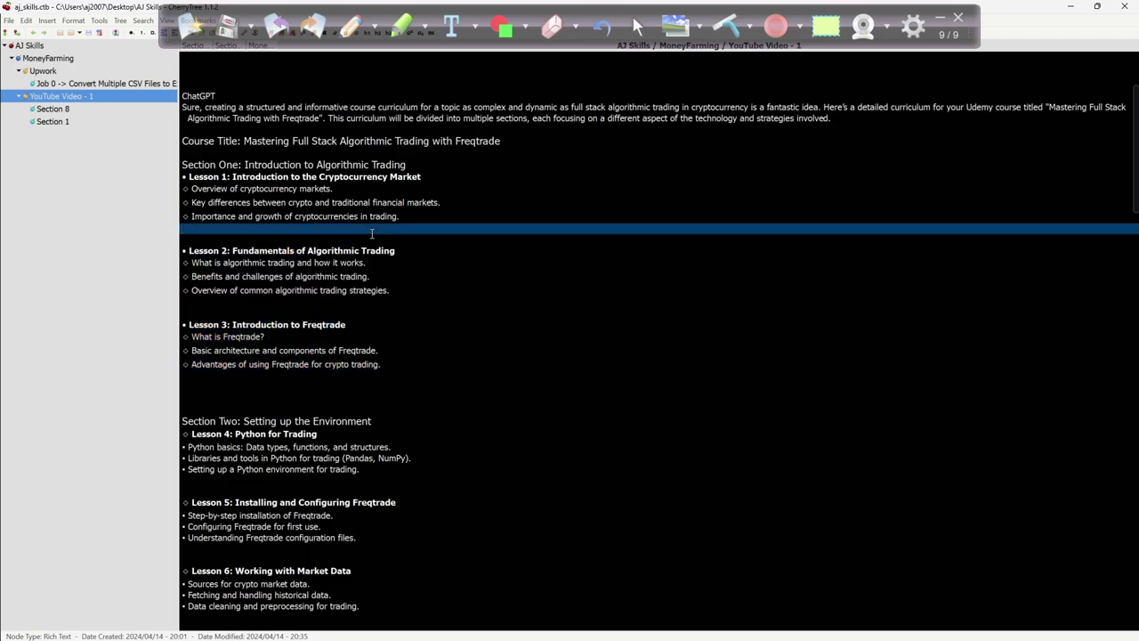
{"action": "key", "text": "alt+Tab"}
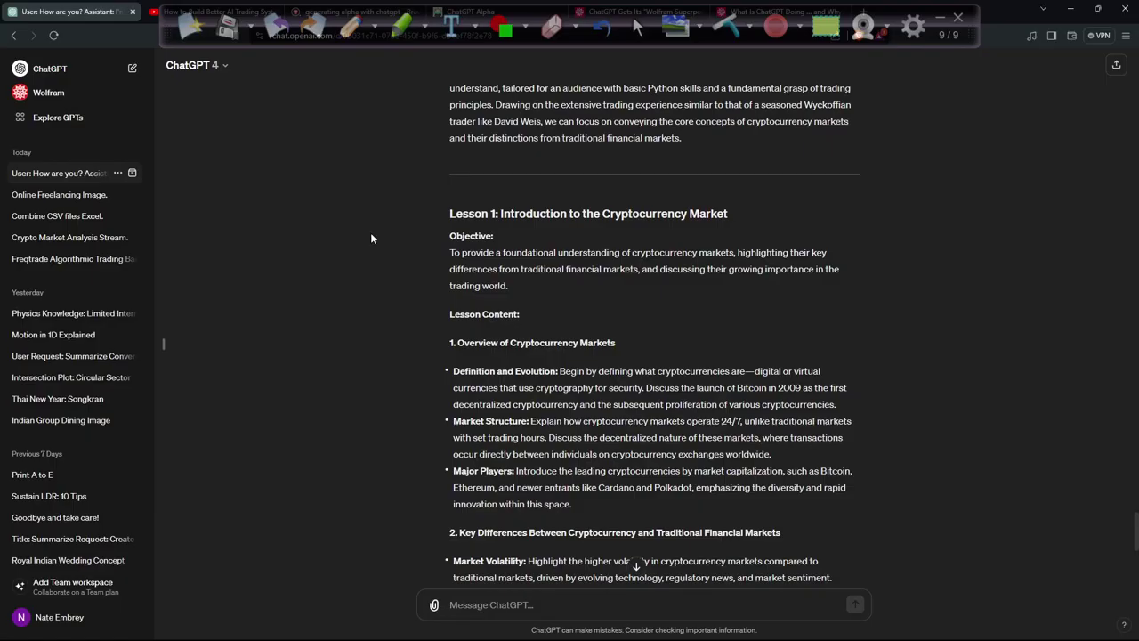
{"action": "scroll", "coordinate": [558, 325], "scroll_direction": "down", "scroll_amount": 7}
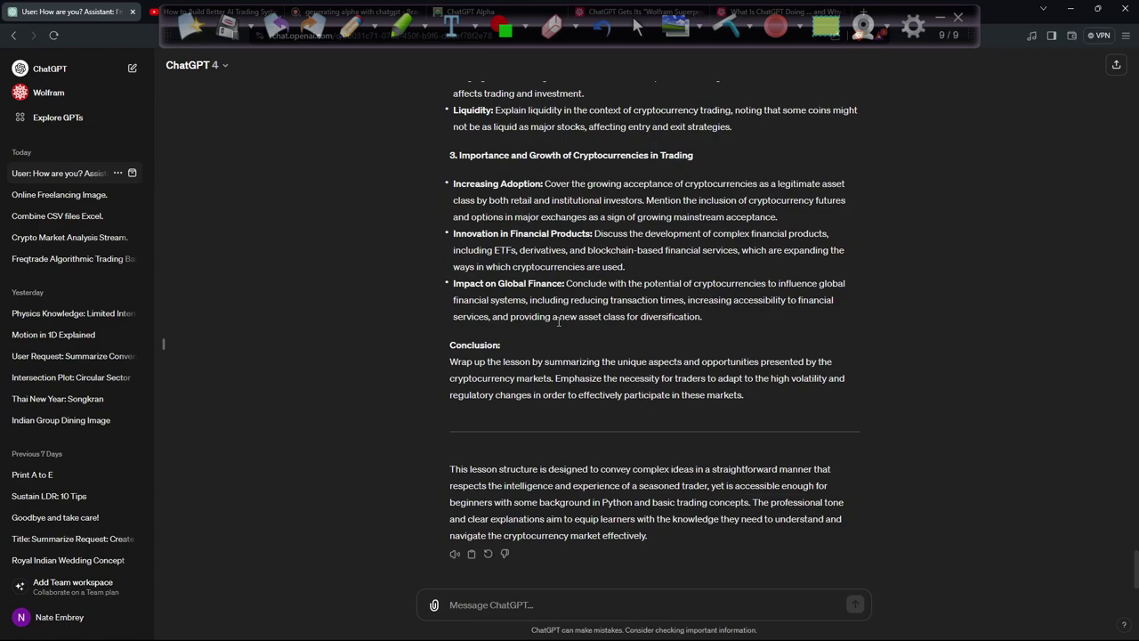
Step: Return to CherryTree and examine the Lesson 2 and Lesson 3 outlines under Section One of the curriculum note
{"action": "key", "text": "alt+Tab"}
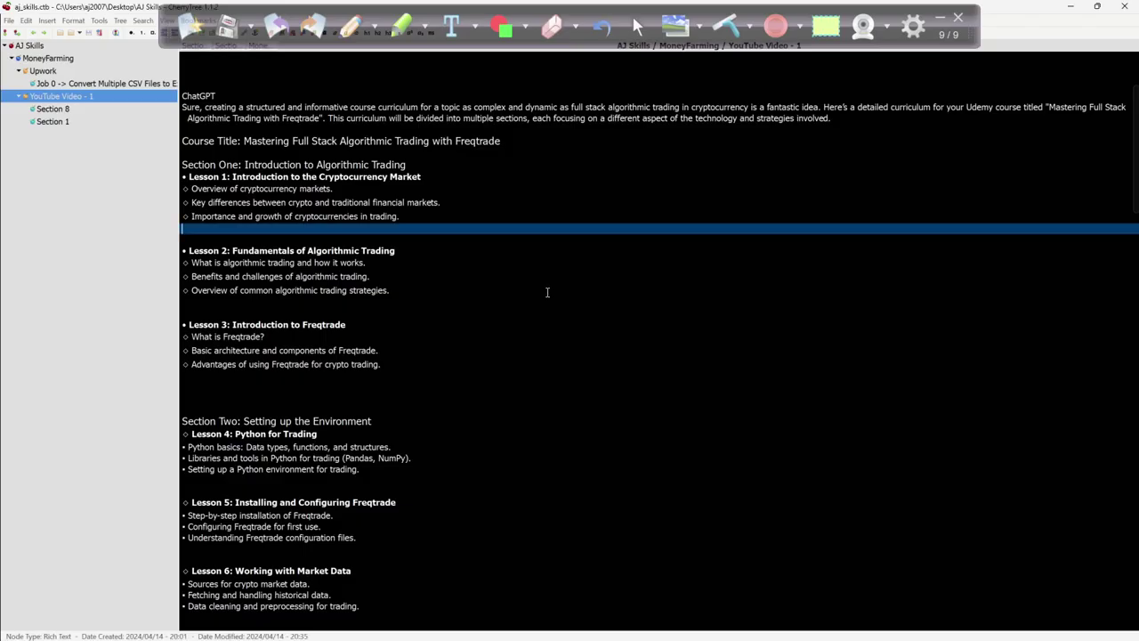
{"action": "left_click", "coordinate": [455, 289]}
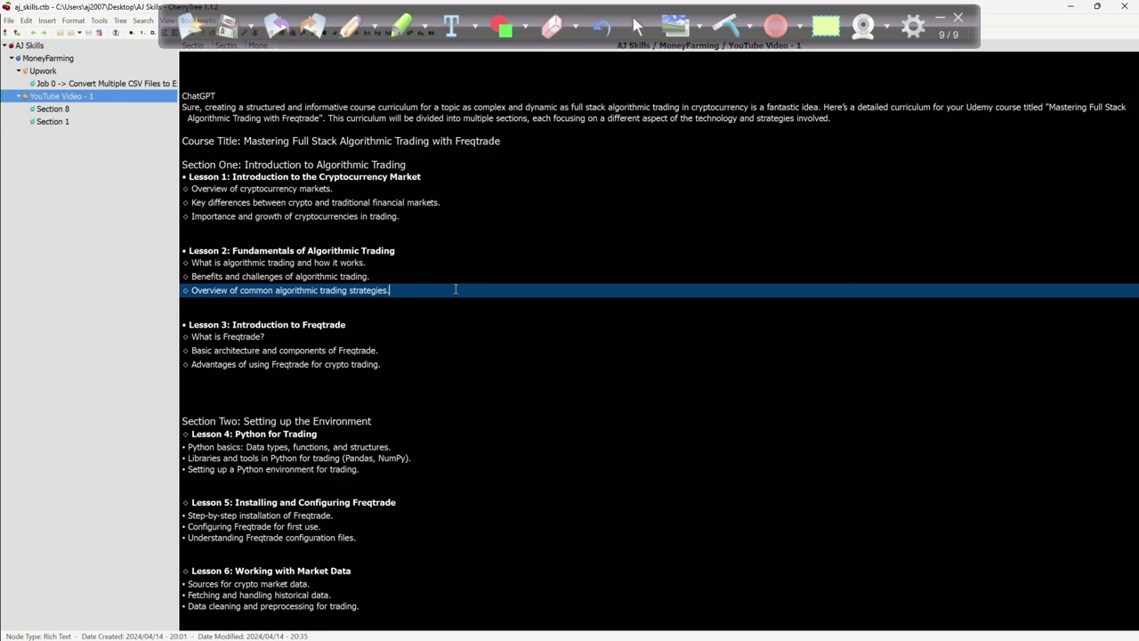
{"action": "left_click", "coordinate": [335, 303]}
{"action": "left_click_drag", "start_coordinate": [464, 385], "coordinate": [480, 424]}
{"action": "left_click", "coordinate": [458, 386]}
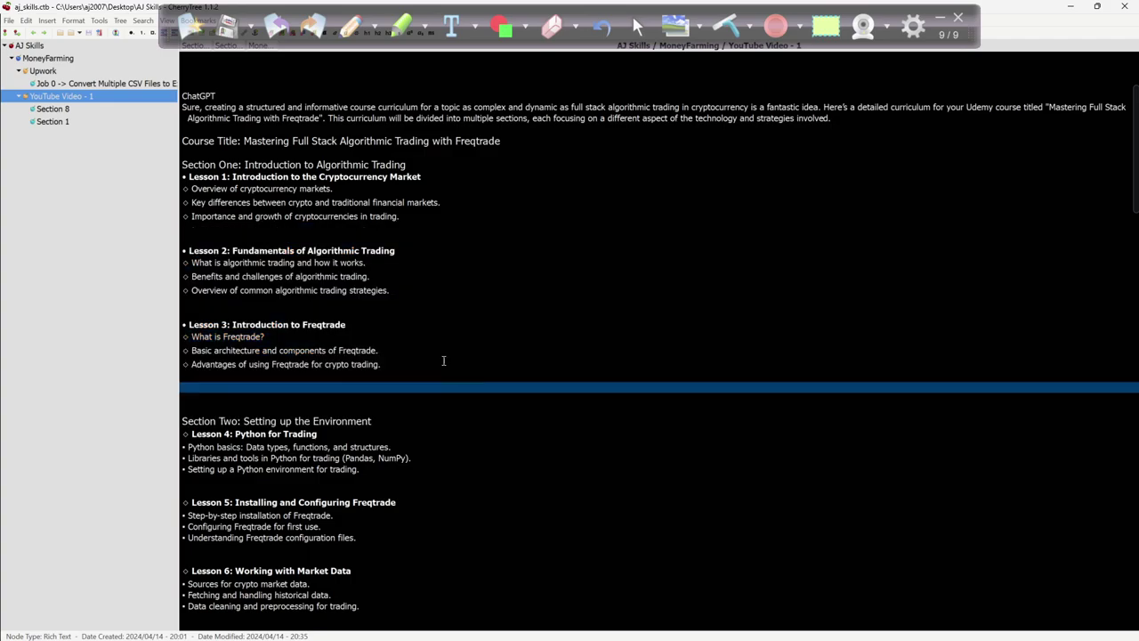
{"action": "left_click_drag", "start_coordinate": [401, 311], "coordinate": [389, 236]}
{"action": "left_click_drag", "start_coordinate": [389, 372], "coordinate": [389, 307]}
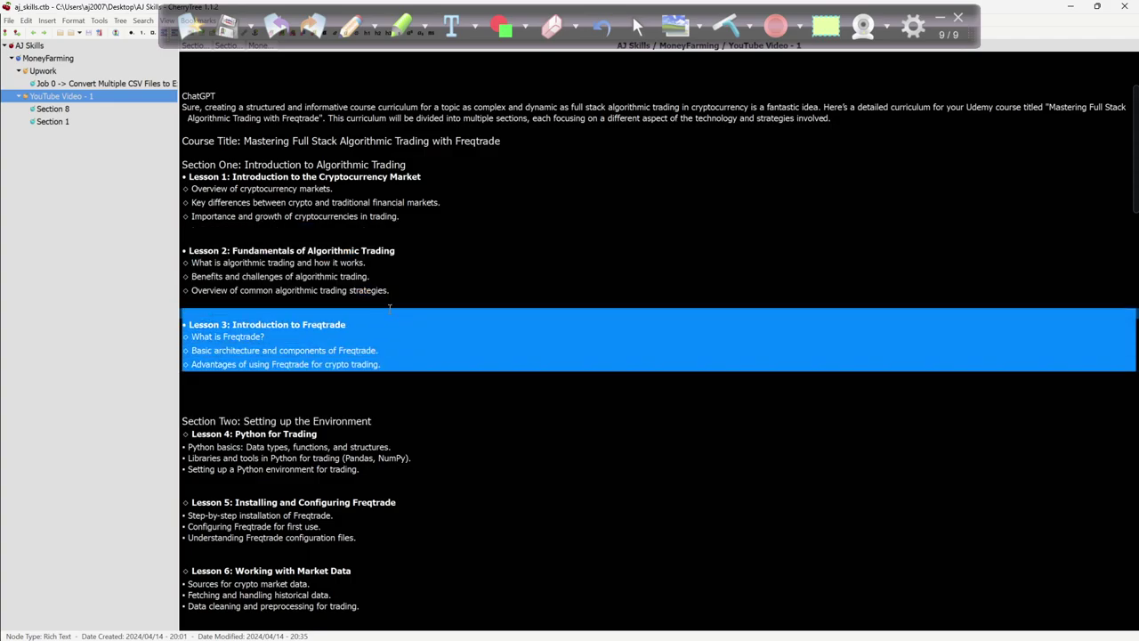
{"action": "left_click", "coordinate": [389, 307]}
{"action": "left_click_drag", "start_coordinate": [393, 366], "coordinate": [389, 302]}
{"action": "left_click", "coordinate": [392, 365]}
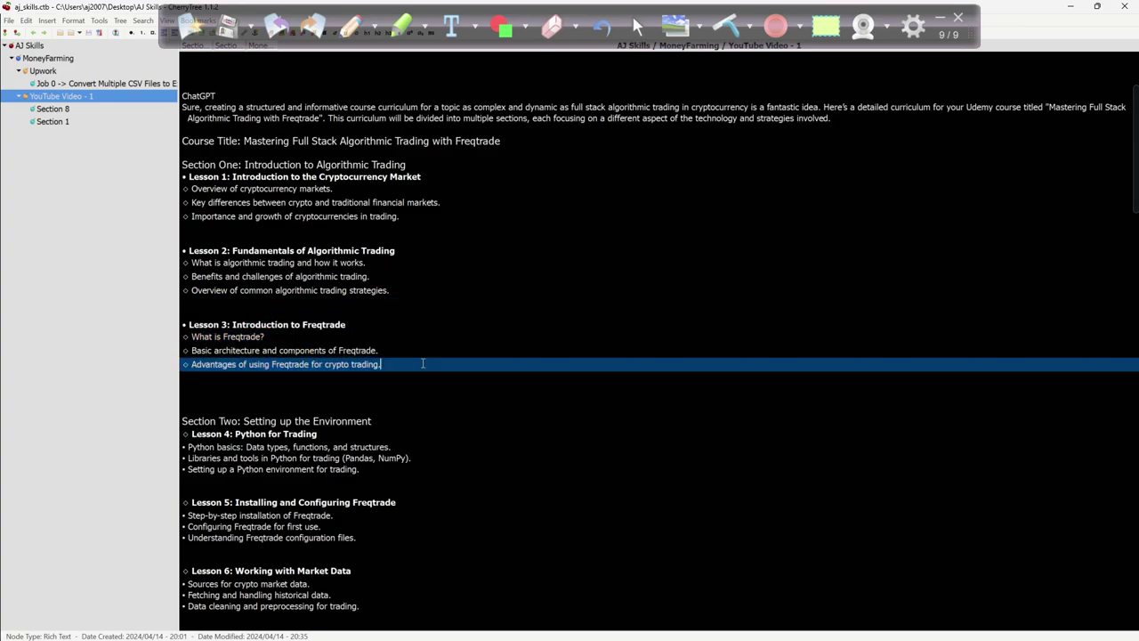
{"action": "left_click", "coordinate": [413, 392]}
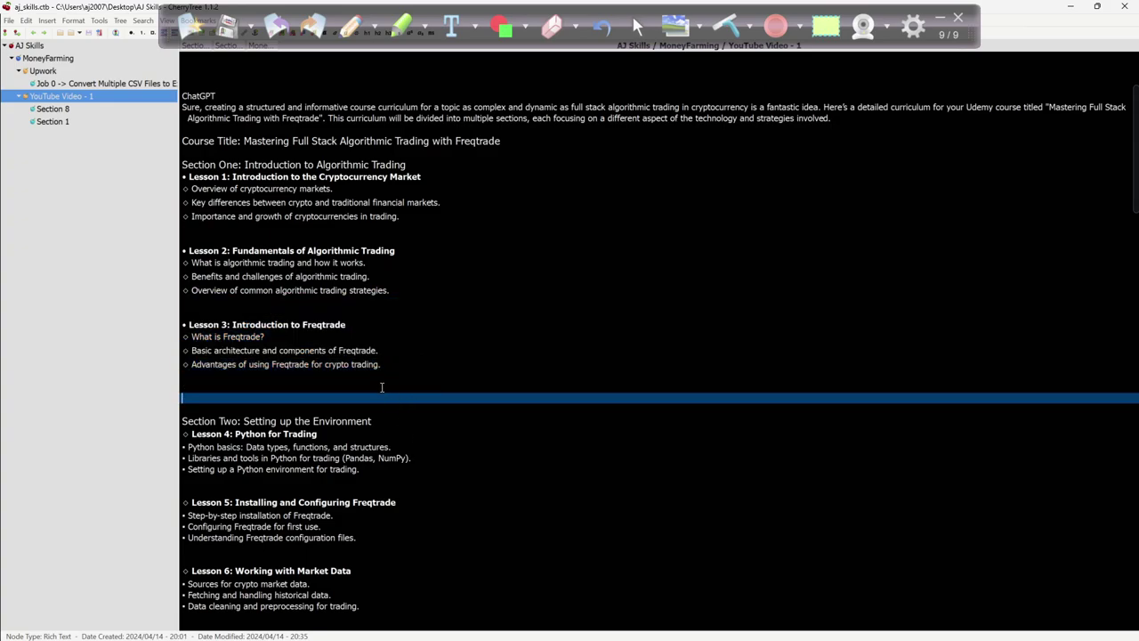
{"action": "left_click_drag", "start_coordinate": [400, 376], "coordinate": [414, 285]}
{"action": "left_click", "coordinate": [499, 267]}
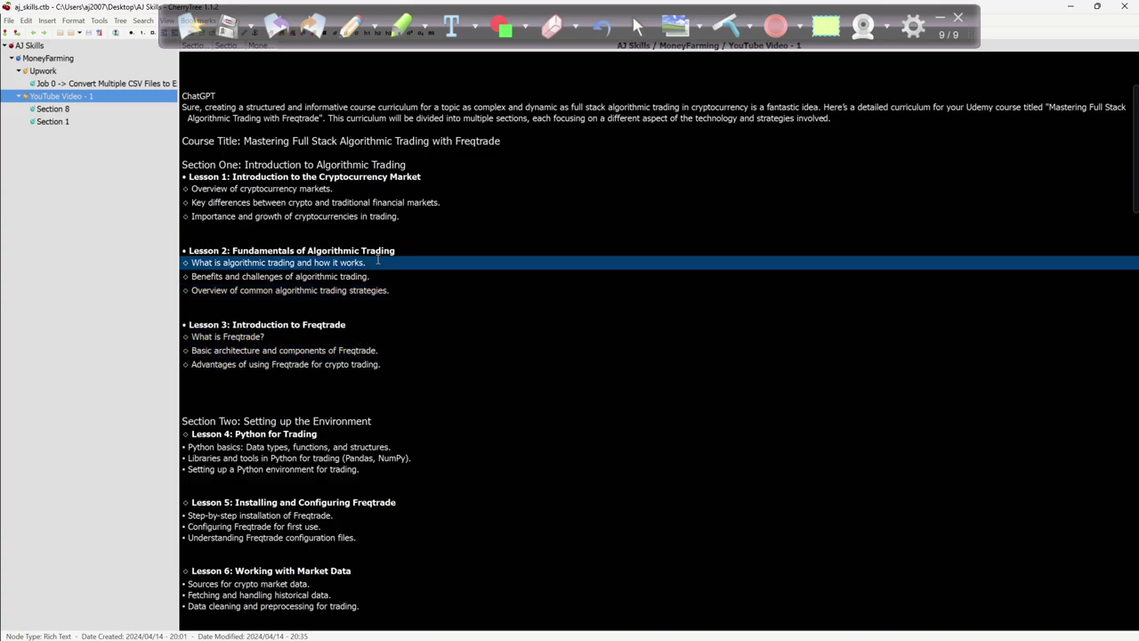
Step: In ChatGPT, start a prompt: "This is really good introductory overview, now I want you to generate a script very engaging and thought provoking for section 2"
{"action": "key", "text": "alt+Tab"}
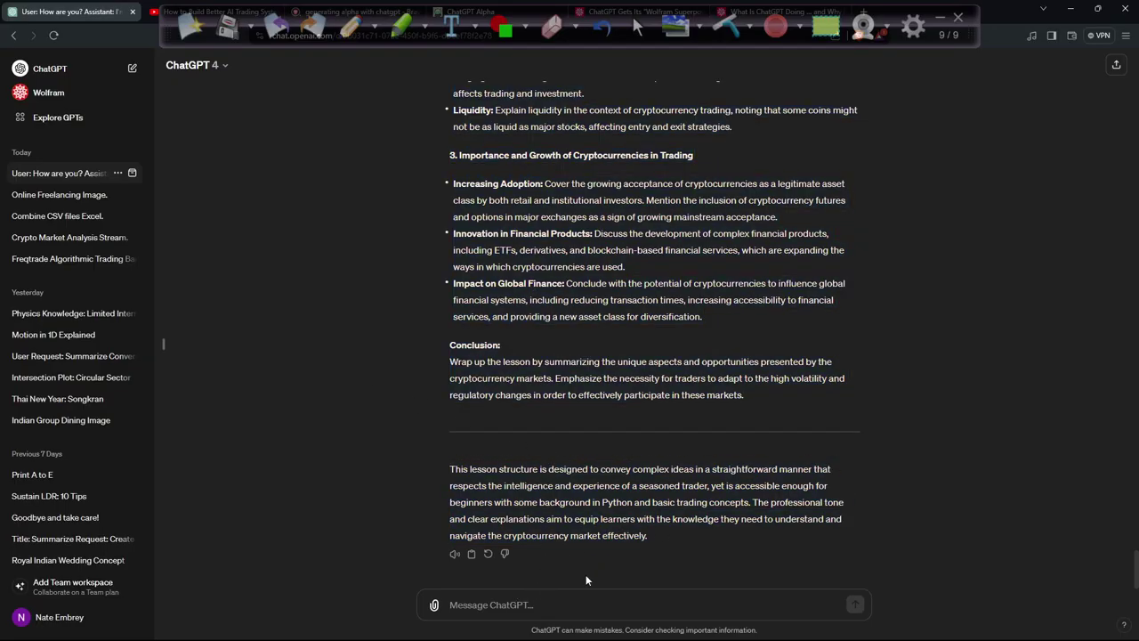
{"action": "type", "text": "Th"}
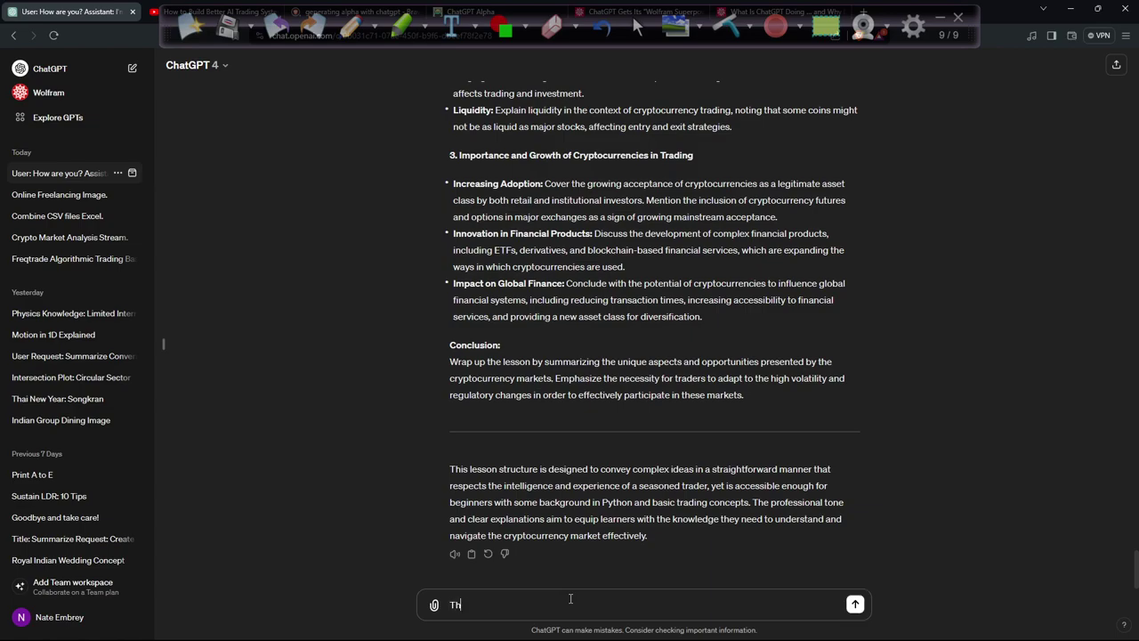
{"action": "type", "text": "is is really good introductory overview, now I"}
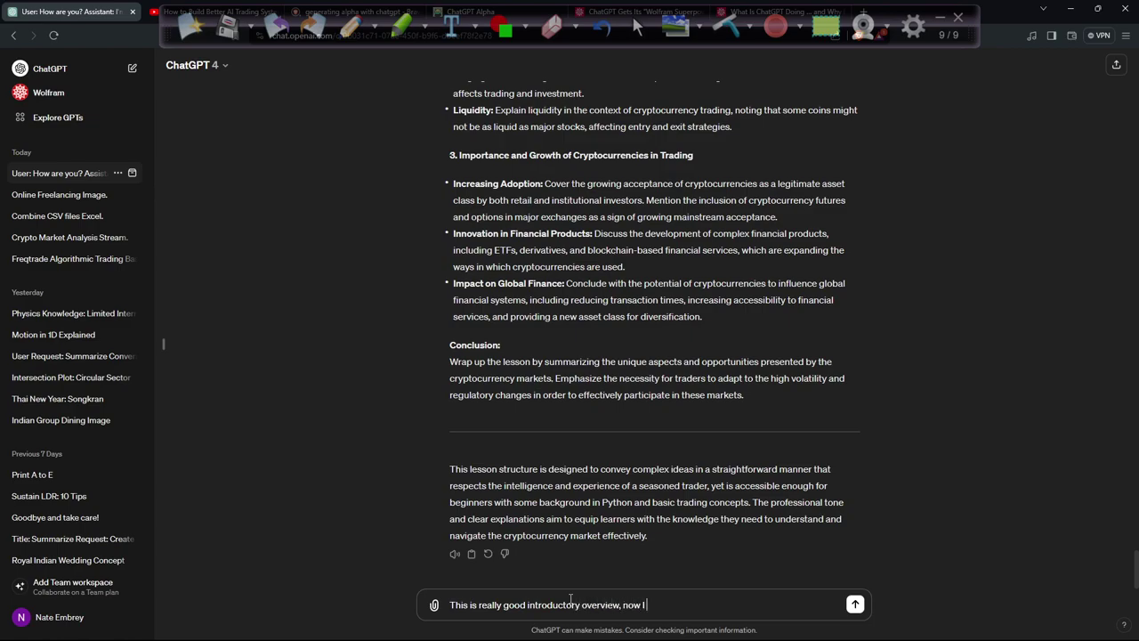
{"action": "type", "text": " want you to generate a script very engaging"}
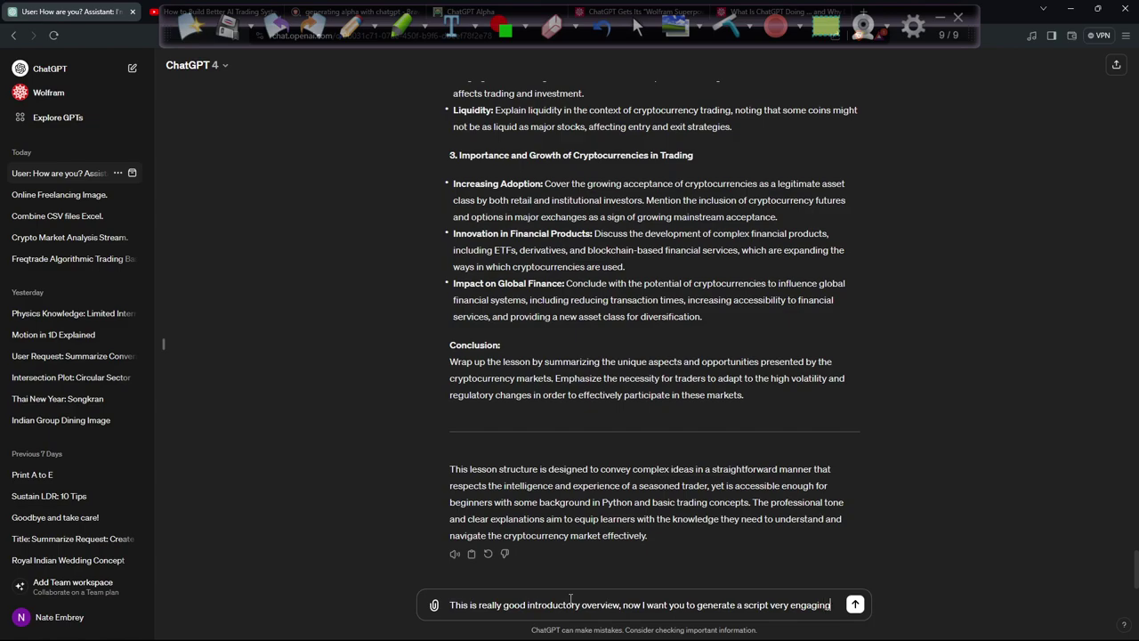
{"action": "type", "text": " and though"}
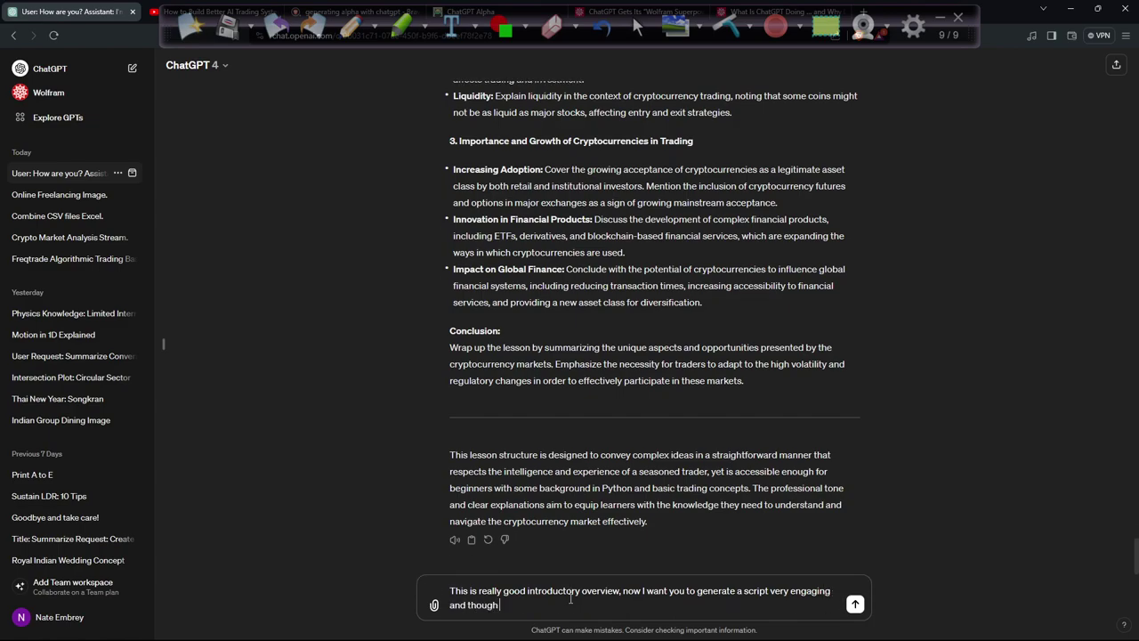
{"action": "type", "text": "t prov"}
{"action": "type", "text": "oking for "}
{"action": "type", "text": "sea"}
{"action": "type", "text": "tion 2"}
Step: Continue the prompt with ", I wanna keep the section of the course, as the basics of chart reading"
{"action": "type", "text": ", I wann keep"}
{"action": "key", "text": "BackSpace"}
{"action": "key", "text": "BackSpace"}
{"action": "key", "text": "BackSpace"}
{"action": "key", "text": "BackSpace"}
{"action": "key", "text": "BackSpace"}
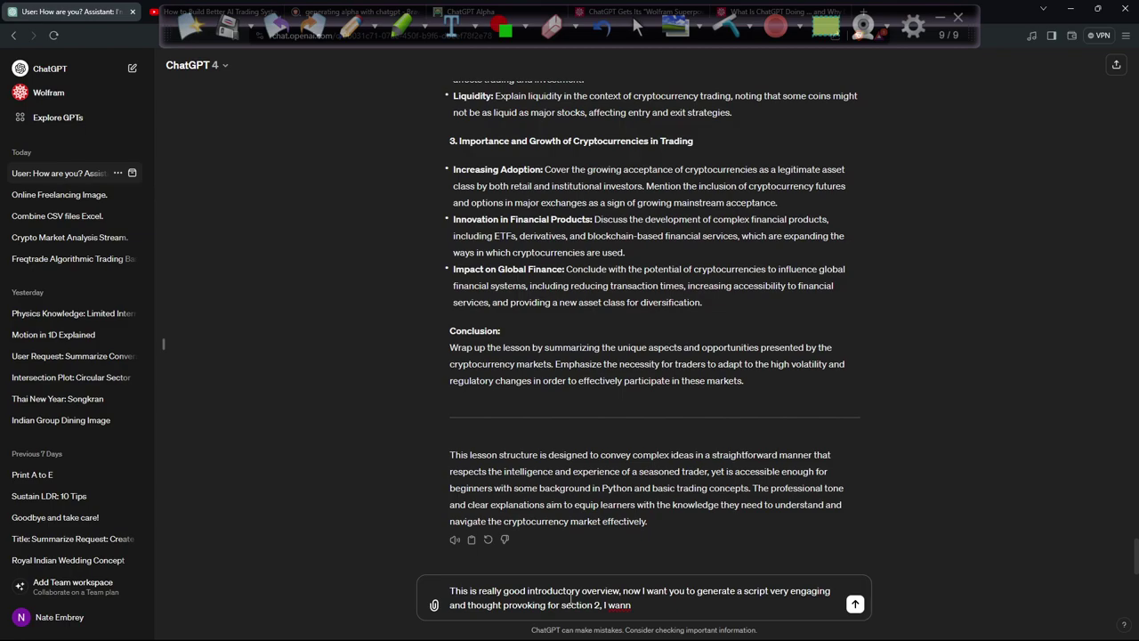
{"action": "type", "text": "a keep tht e"}
{"action": "type", "text": " seciont"}
{"action": "key", "text": "BackSpace"}
{"action": "key", "text": "BackSpace"}
{"action": "key", "text": "BackSpace"}
{"action": "type", "text": "ctio"}
{"action": "key", "text": "BackSpace"}
{"action": "key", "text": "BackSpace"}
{"action": "key", "text": "BackSpace"}
{"action": "key", "text": "BackSpace"}
{"action": "type", "text": "ions o"}
{"action": "key", "text": "BackSpace"}
{"action": "key", "text": "BackSpace"}
{"action": "key", "text": "BackSpace"}
{"action": "type", "text": "of the course, as t"}
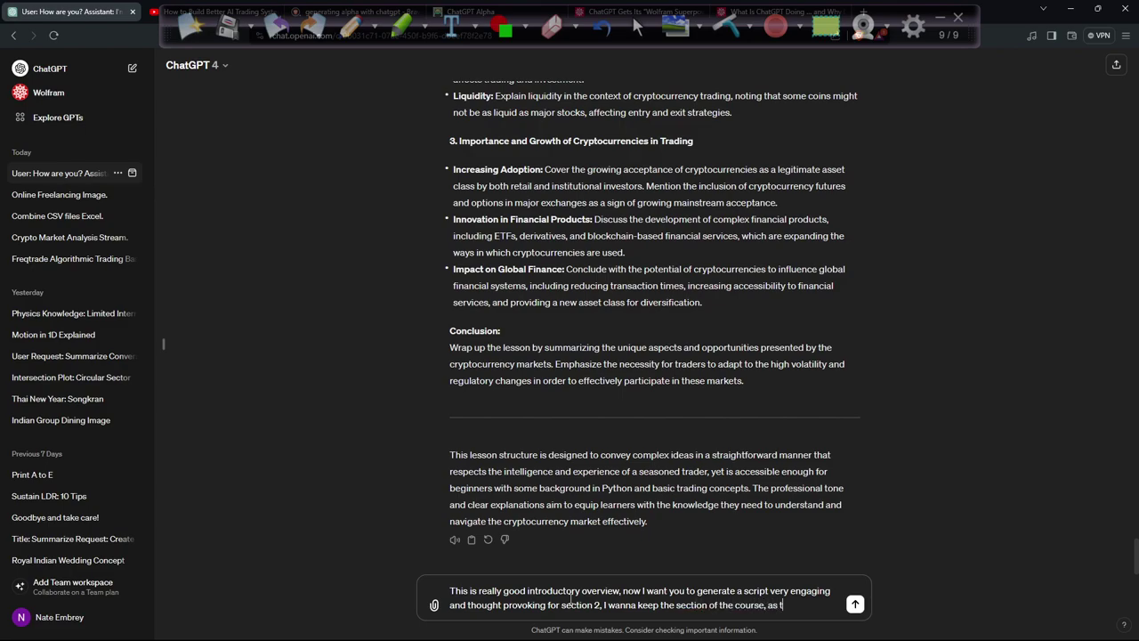
{"action": "type", "text": "he basics of"}
{"action": "type", "text": " chart reading an"}
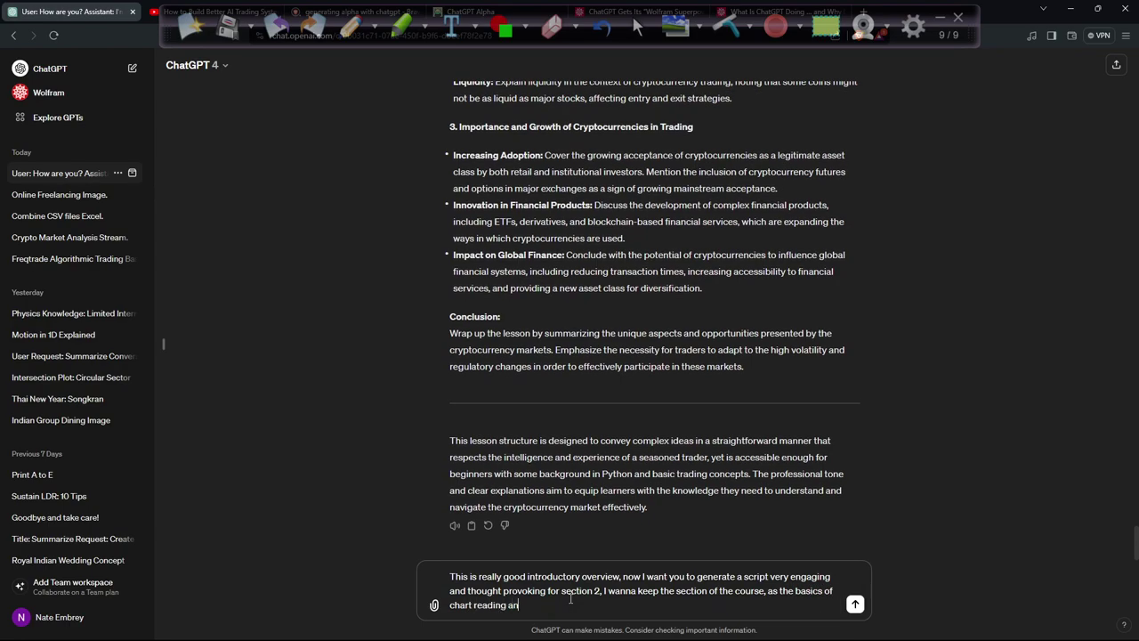
{"action": "type", "text": "d"}
{"action": "type", "text": " building sca"}
{"action": "type", "text": "nners"}
{"action": "key", "text": "BackSpace"}
{"action": "key", "text": "BackSpace"}
{"action": "key", "text": "BackSpace"}
{"action": "key", "text": "BackSpace"}
{"action": "key", "text": "BackSpace"}
{"action": "type", "text": "cha"}
{"action": "key", "text": "BackSpace"}
{"action": "key", "text": "BackSpace"}
{"action": "key", "text": "BackSpace"}
{"action": "key", "text": "BackSpace"}
{"action": "key", "text": "BackSpace"}
{"action": "key", "text": "BackSpace"}
{"action": "key", "text": "BackSpace"}
{"action": "key", "text": "BackSpace"}
{"action": "key", "text": "BackSpace"}
{"action": "key", "text": "BackSpace"}
{"action": "key", "text": "BackSpace"}
{"action": "key", "text": "BackSpace"}
{"action": "key", "text": "BackSpace"}
{"action": "key", "text": "BackSpace"}
{"action": "key", "text": "BackSpace"}
{"action": "key", "text": "BackSpace"}
Step: Extend the prompt with "and chart patterns and technical analysis applied in the market, so how to use"
{"action": "type", "text": "and"}
{"action": "type", "text": "chart patterns and technical an"}
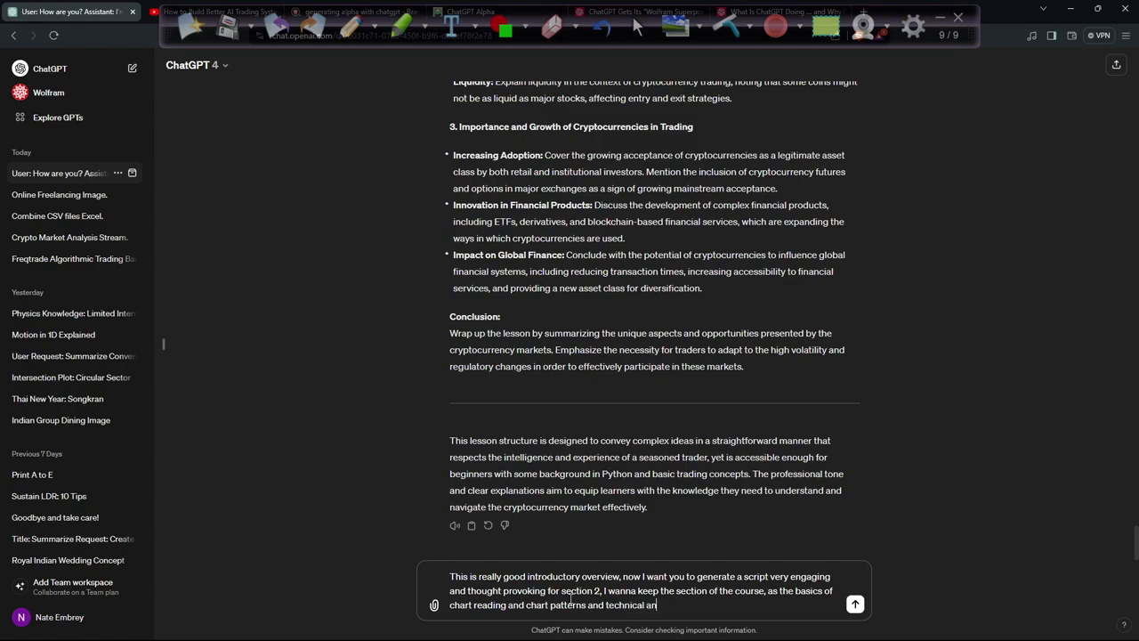
{"action": "type", "text": "alysis applied in them"}
{"action": "key", "text": "BackSpace"}
{"action": "type", "text": "market, so how to use"}
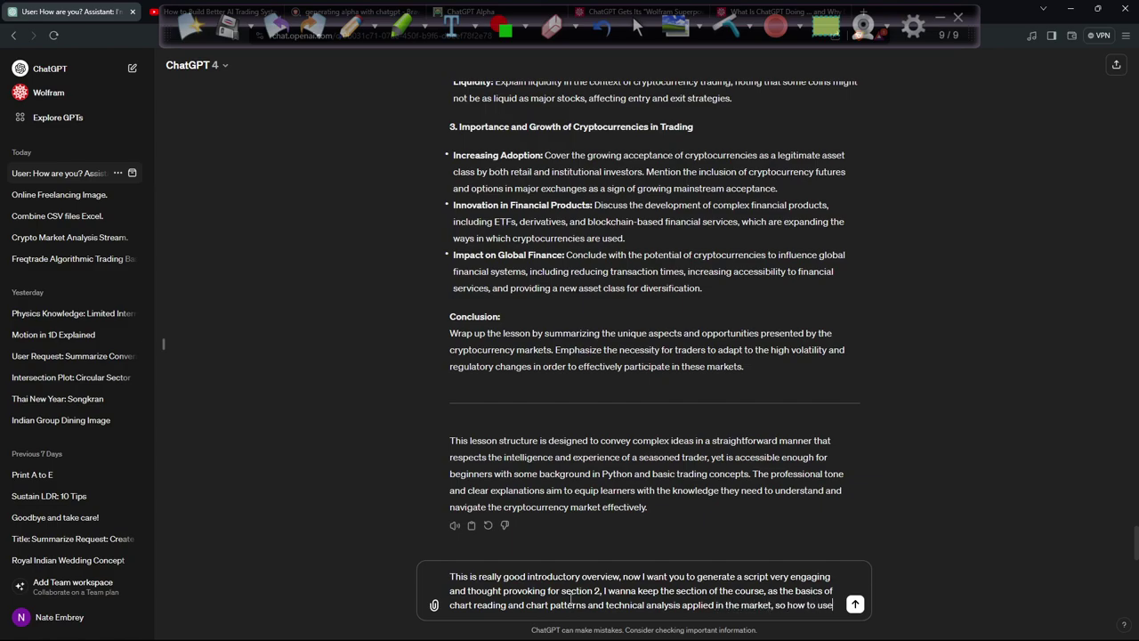
Step: Add to the prompt "simple moving average, exponential moving average and bollinger bands (mean reversion concept) and wyckoff vsa (volume spread analysis),"
{"action": "type", "text": " simple moving "}
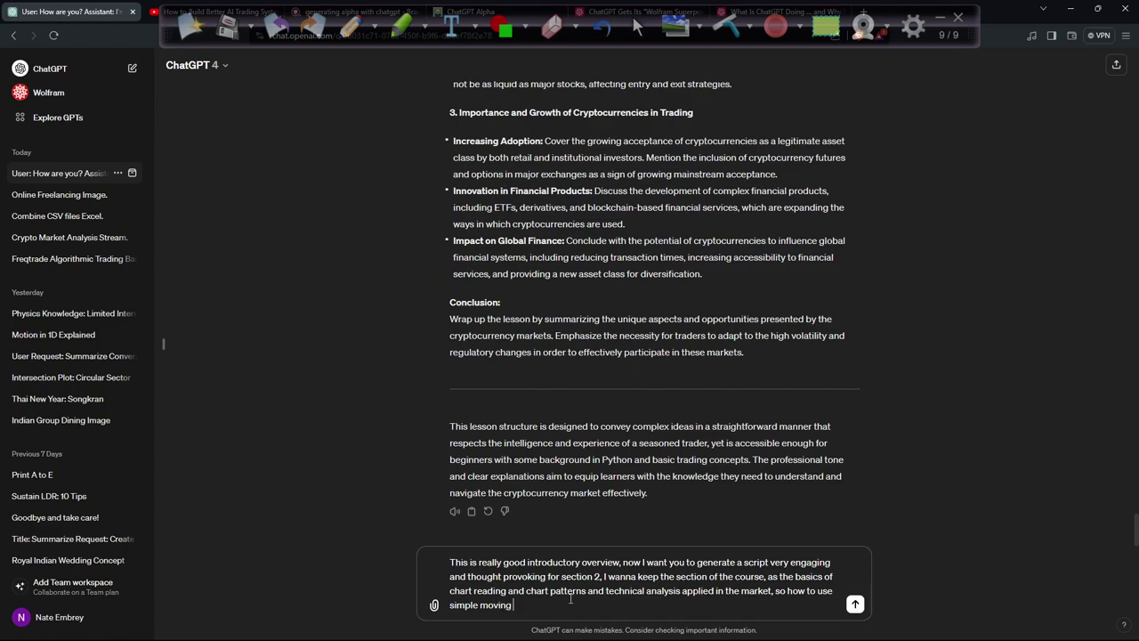
{"action": "type", "text": "average,"}
{"action": "type", "text": " explo"}
{"action": "type", "text": "nential moving av"}
{"action": "type", "text": "erage"}
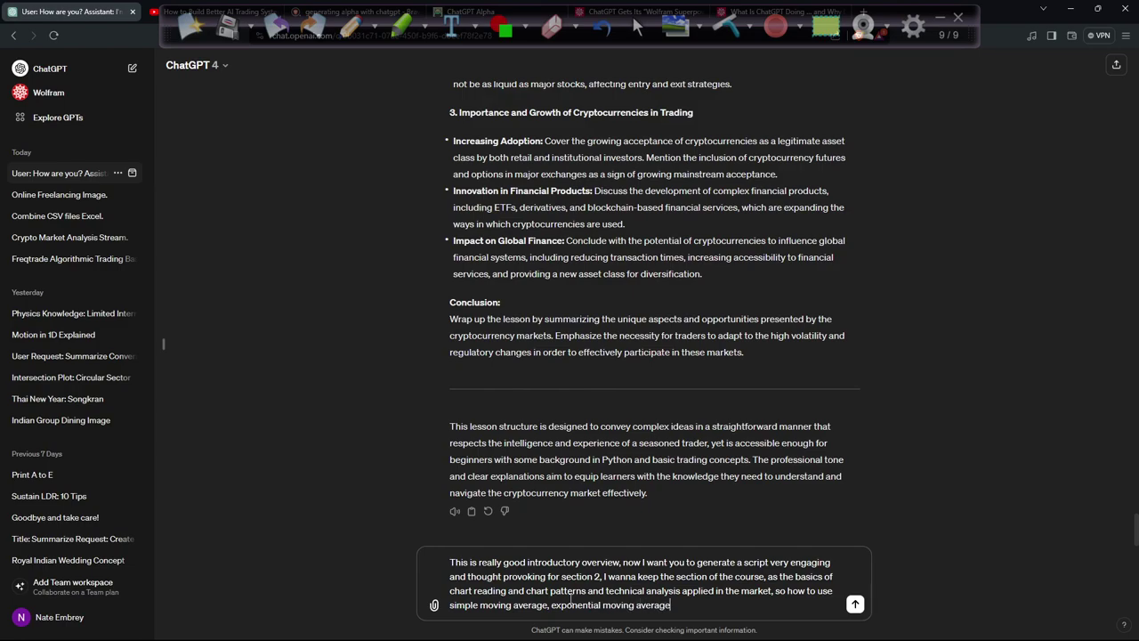
{"action": "type", "text": " and bolinger bands (mean reversion conv"}
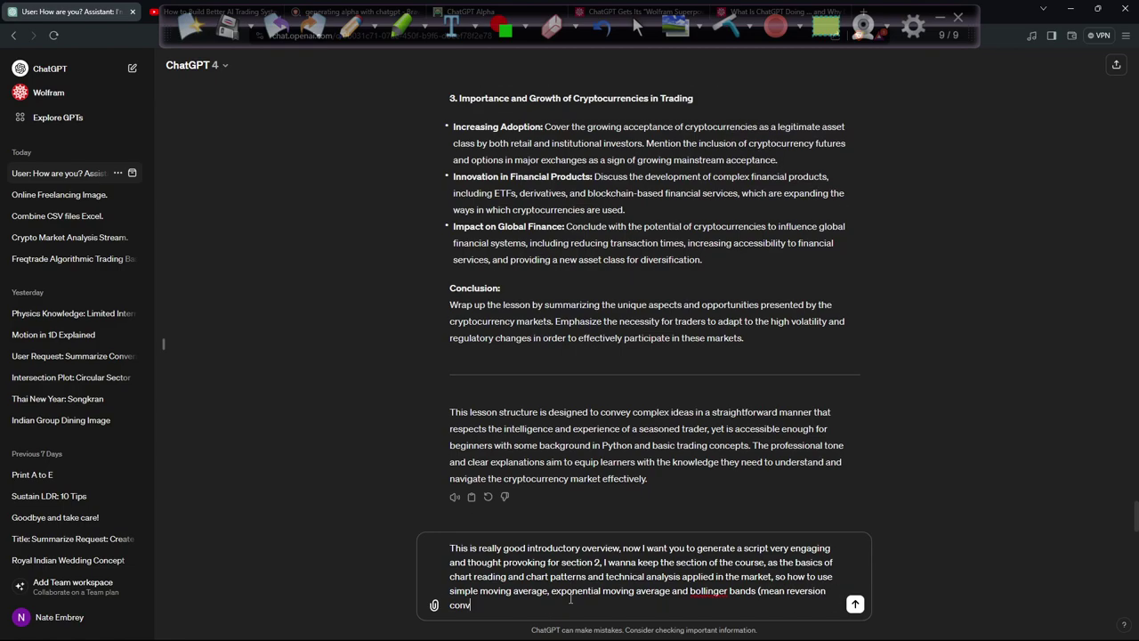
{"action": "key", "text": "BackSpace"}
{"action": "type", "text": "ced"}
{"action": "type", "text": "pt) and"}
{"action": "type", "text": " and"}
{"action": "type", "text": " wyckof"}
{"action": "type", "text": "f vsa (volume spread"}
{"action": "type", "text": " analysis),"}
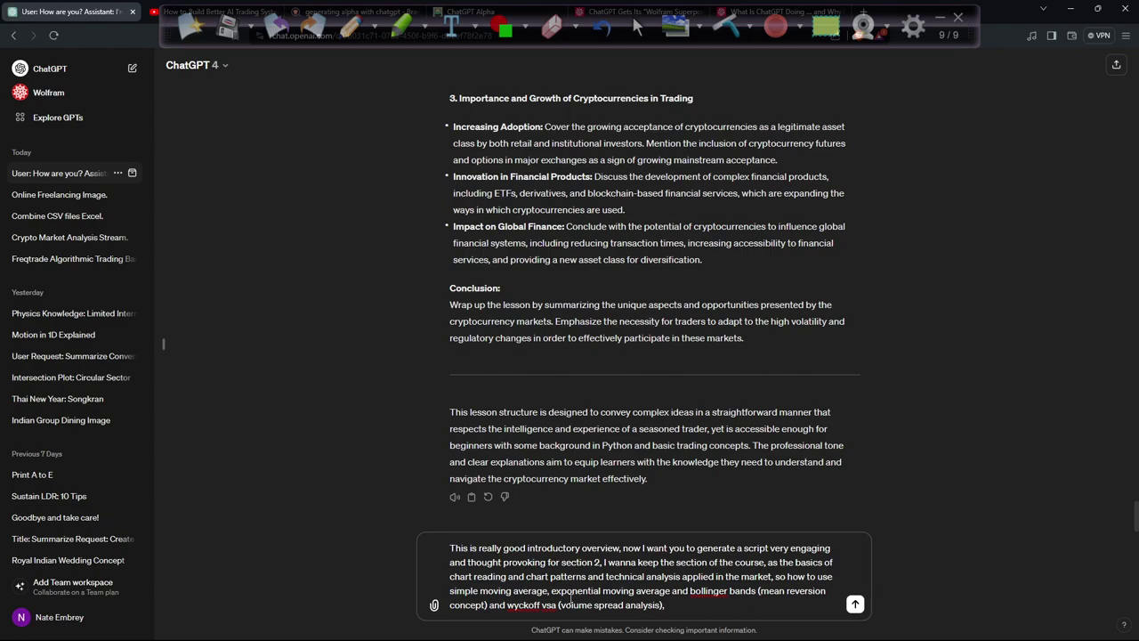
Step: Follow the list of indicators in the prompt with "triggering Long and Short signals, etc so"
{"action": "type", "text": " triggering Long and Short sig"}
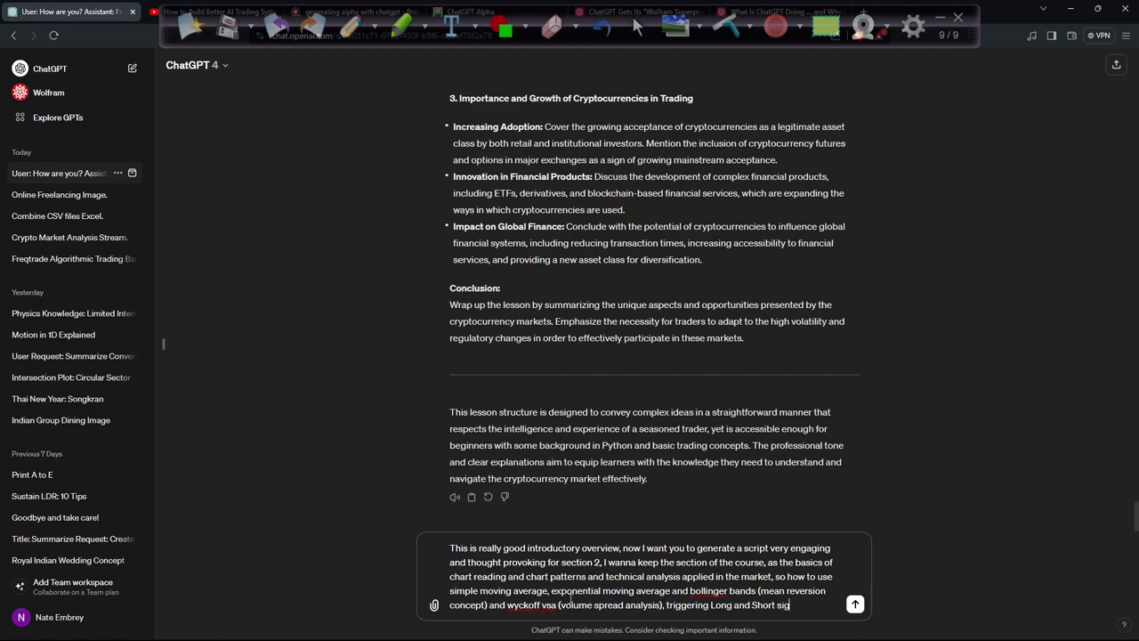
{"action": "type", "text": "nals, etc so bbas"}
{"action": "key", "text": "BackSpace"}
{"action": "key", "text": "BackSpace"}
{"action": "key", "text": "BackSpace"}
{"action": "type", "text": "as"}
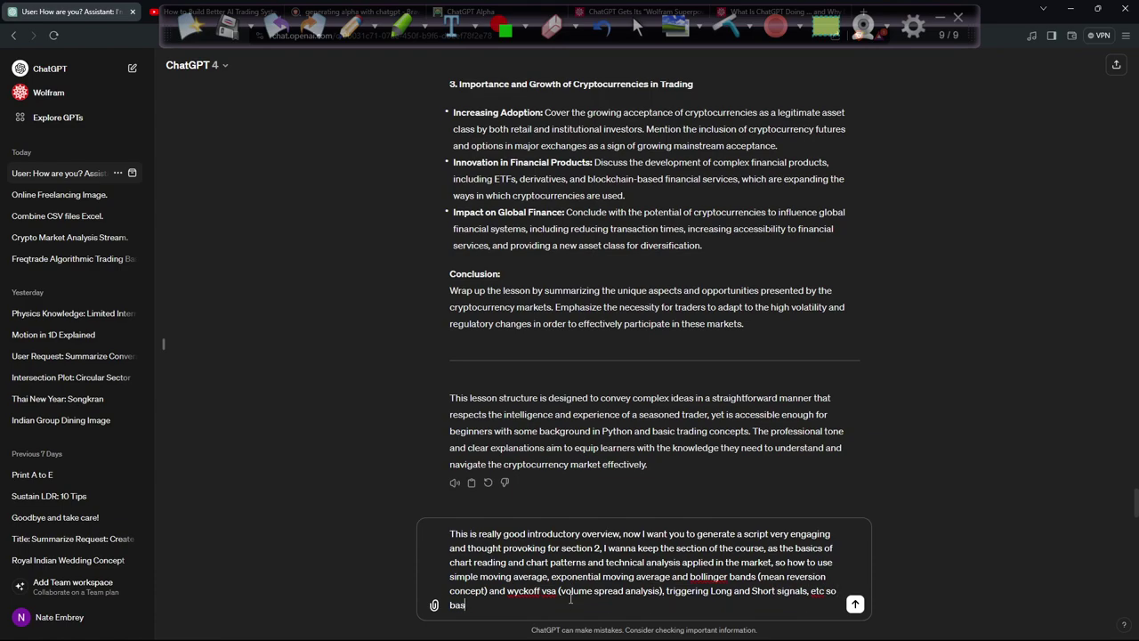
Step: Continue the prompt with "basically I want the auidience to know the basics of chart reading and how we apply these concepts in algorithmic trading"
{"action": "type", "text": "ically I want the auiden"}
{"action": "type", "text": "ence t"}
{"action": "type", "text": "o know"}
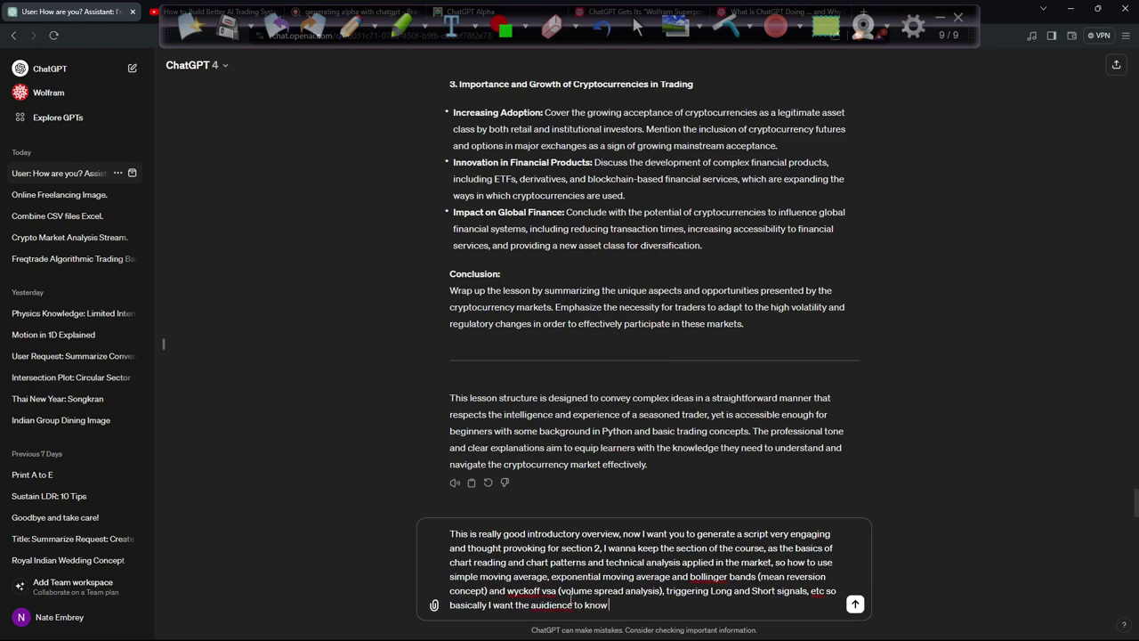
{"action": "type", "text": " the basics of chart reading and"}
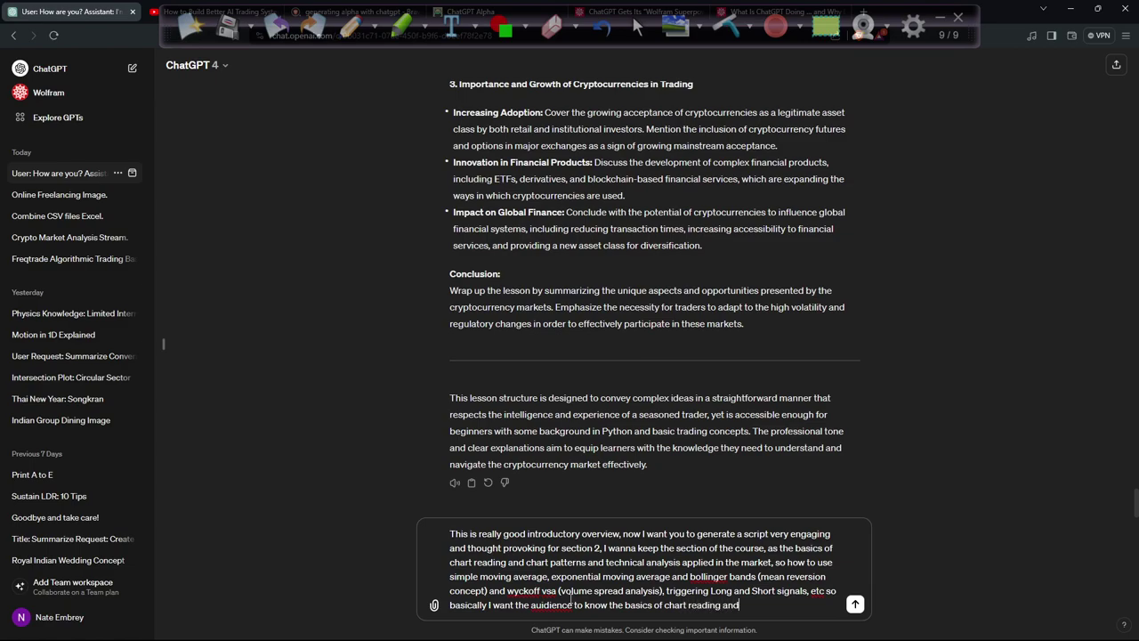
{"action": "type", "text": " how we apply these concept"}
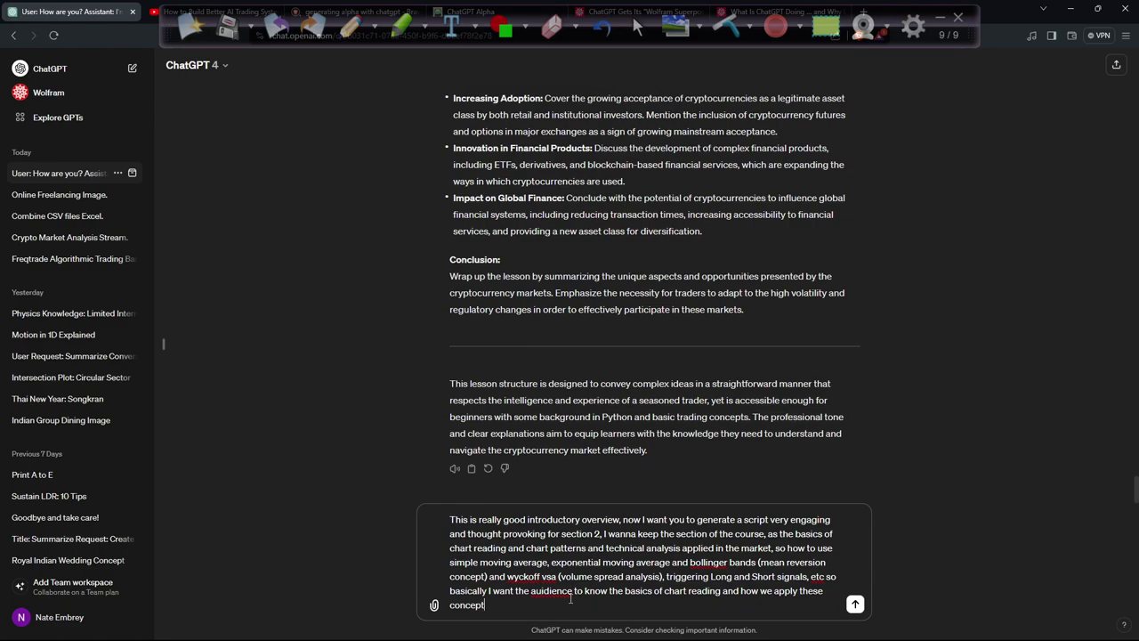
{"action": "type", "text": "s in algorithmic trading"}
Step: Extend the prompt with ", I want to you build 4 subsection, first Introduction to TradingView,"
{"action": "type", "text": " si"}
{"action": "type", "text": "I want to you"}
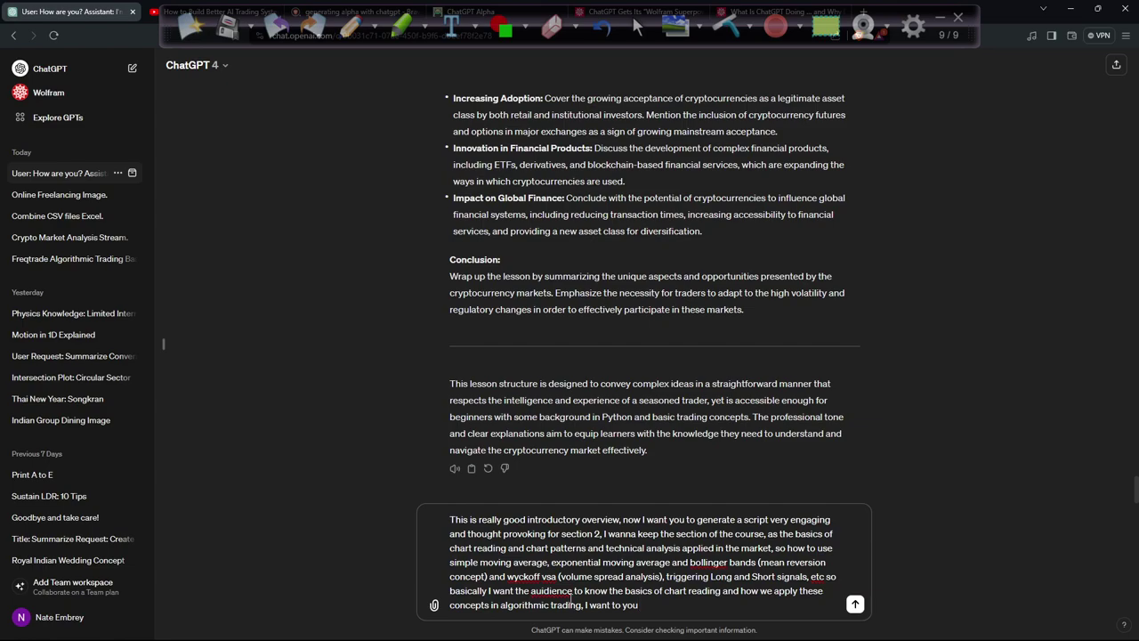
{"action": "type", "text": " build 5"}
{"action": "type", "text": " 5"}
{"action": "type", "text": " subsection, first"}
{"action": "type", "text": " Into"}
{"action": "key", "text": "BackSpace"}
{"action": "type", "text": "roduction to Tradi"}
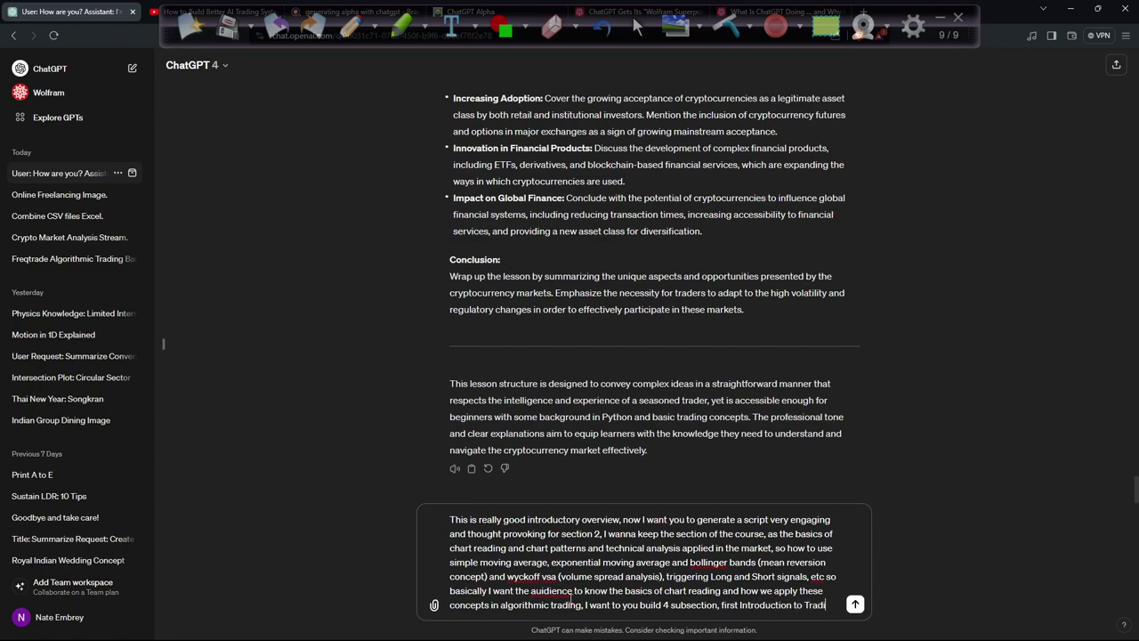
{"action": "type", "text": "ngView, and th"}
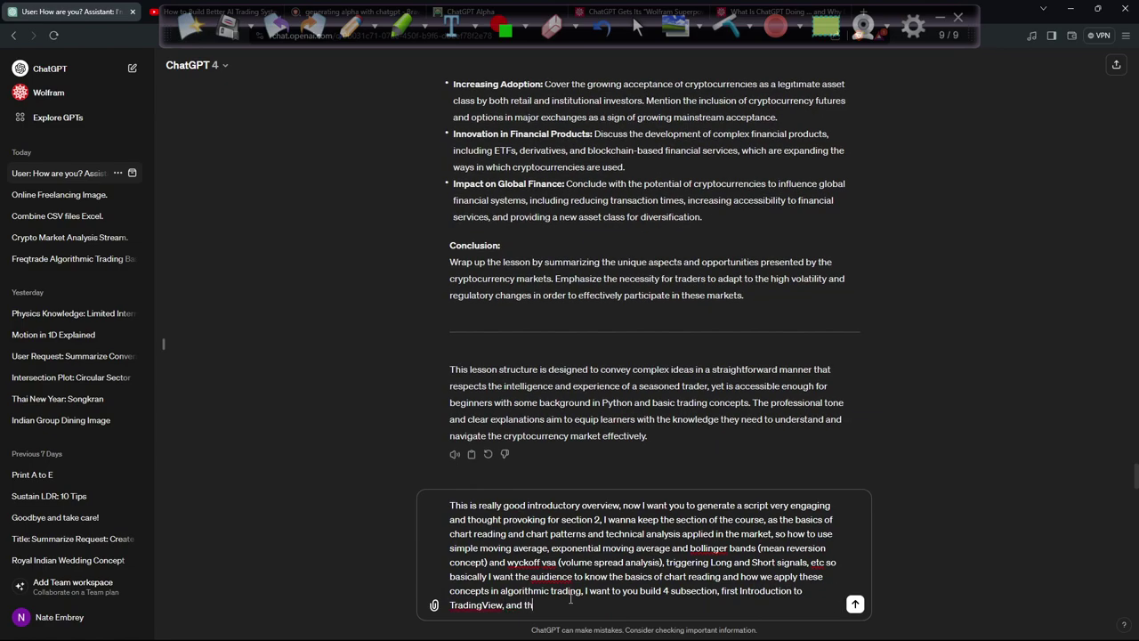
Step: Add to the prompt "and then running some pinescripts and showing them that these indicators are written in pinescript which is running in tradingview"
{"action": "type", "text": "en running some pinescripts and showing them that these"}
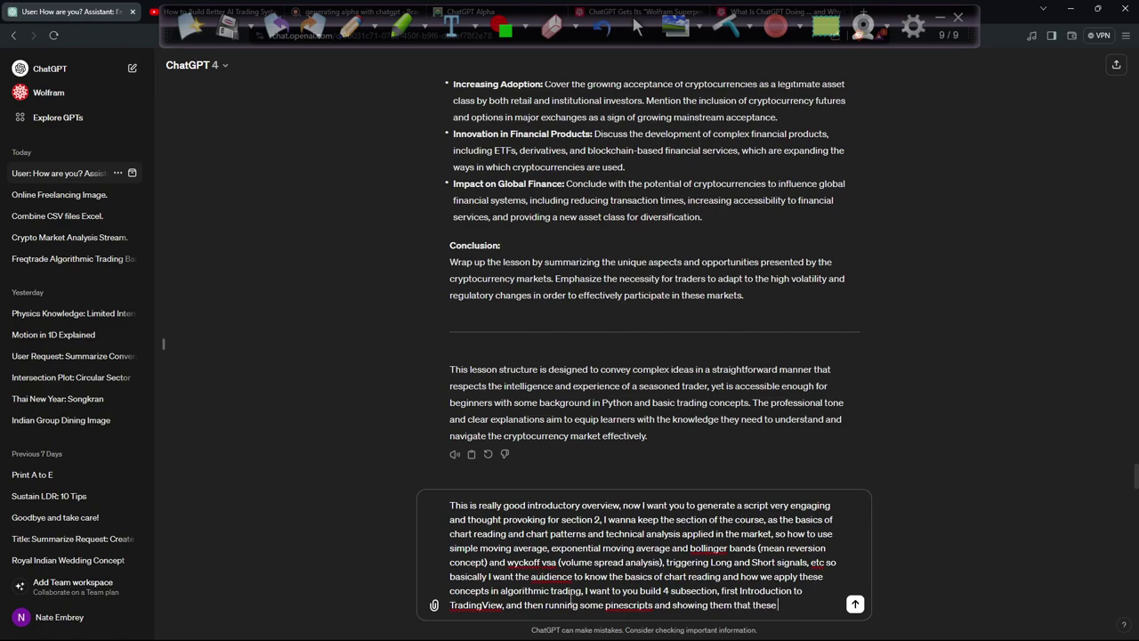
{"action": "type", "text": " indicators are w"}
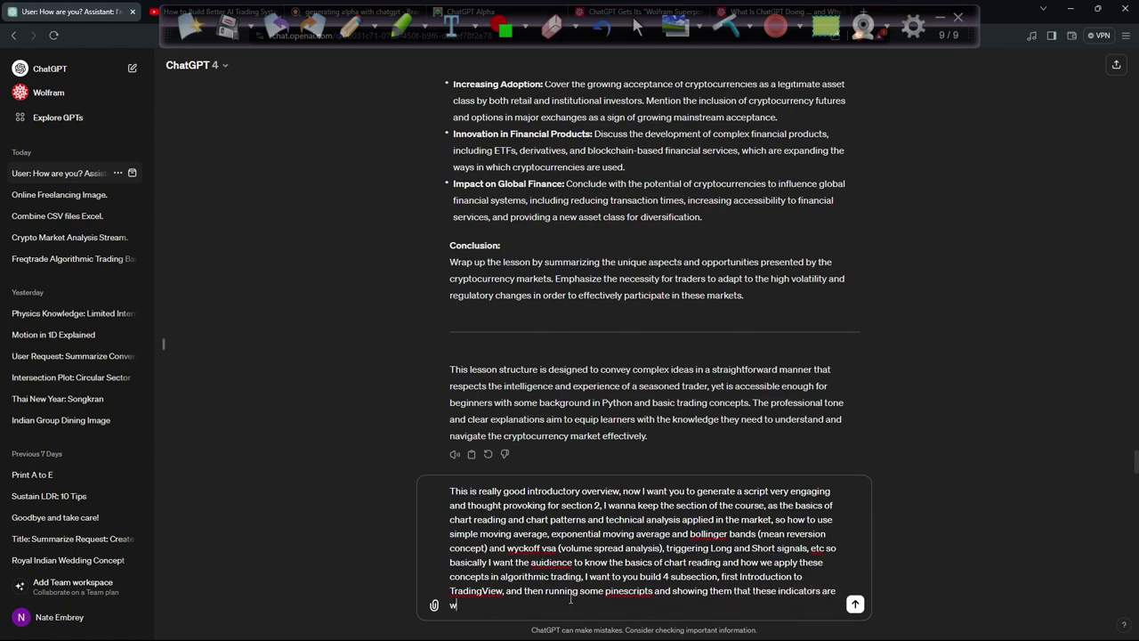
{"action": "type", "text": "ritten in pine"}
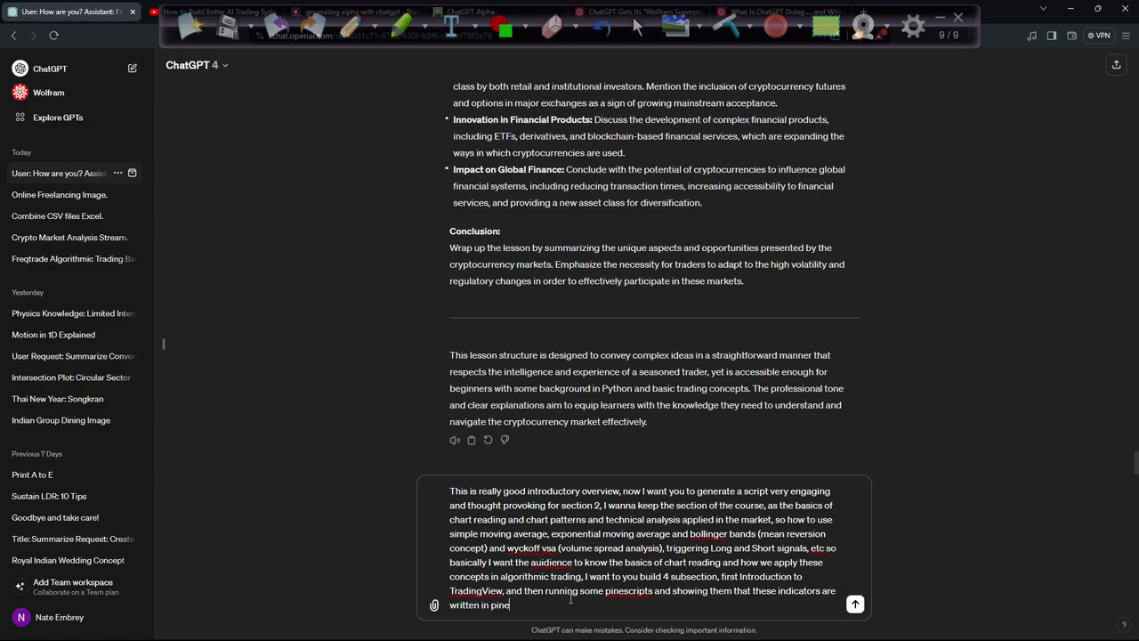
{"action": "type", "text": "script which is running in tradin"}
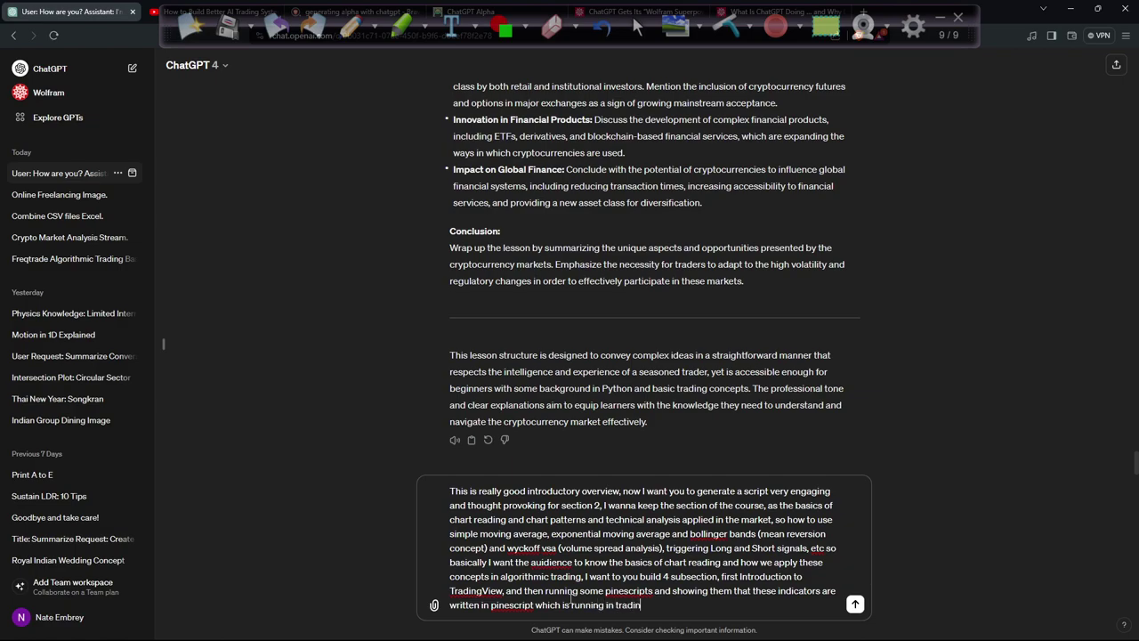
Step: Follow the pinescript request in the prompt with "right now, and then let them show all the indicators that is available in the tradingview"
{"action": "type", "text": "gview right now, and then let them show all the"}
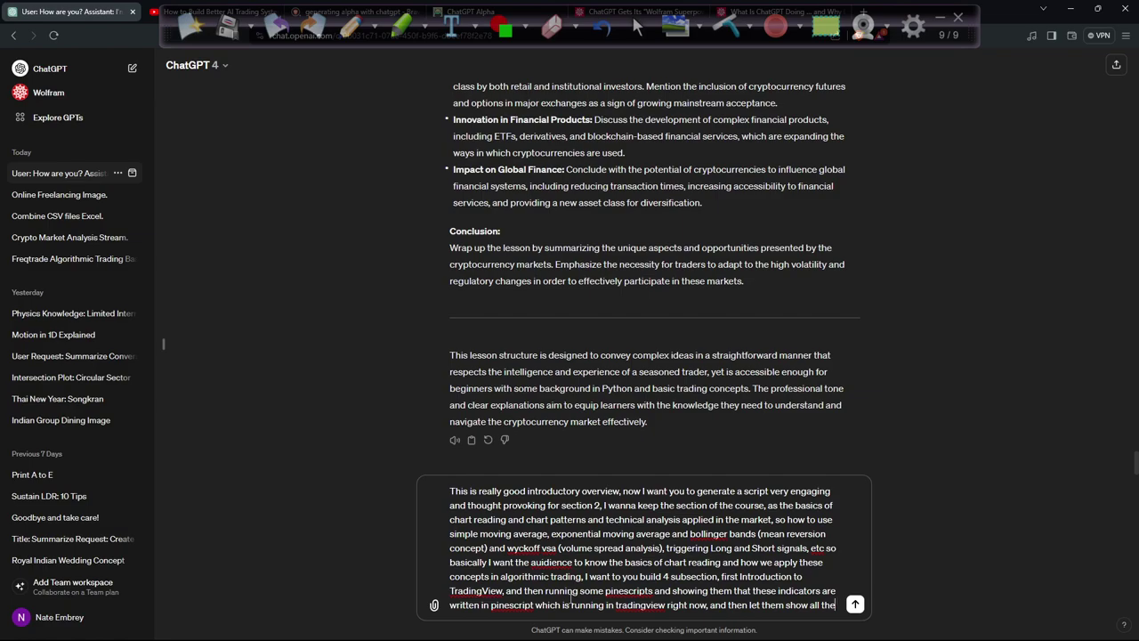
{"action": "type", "text": " indicators tha"}
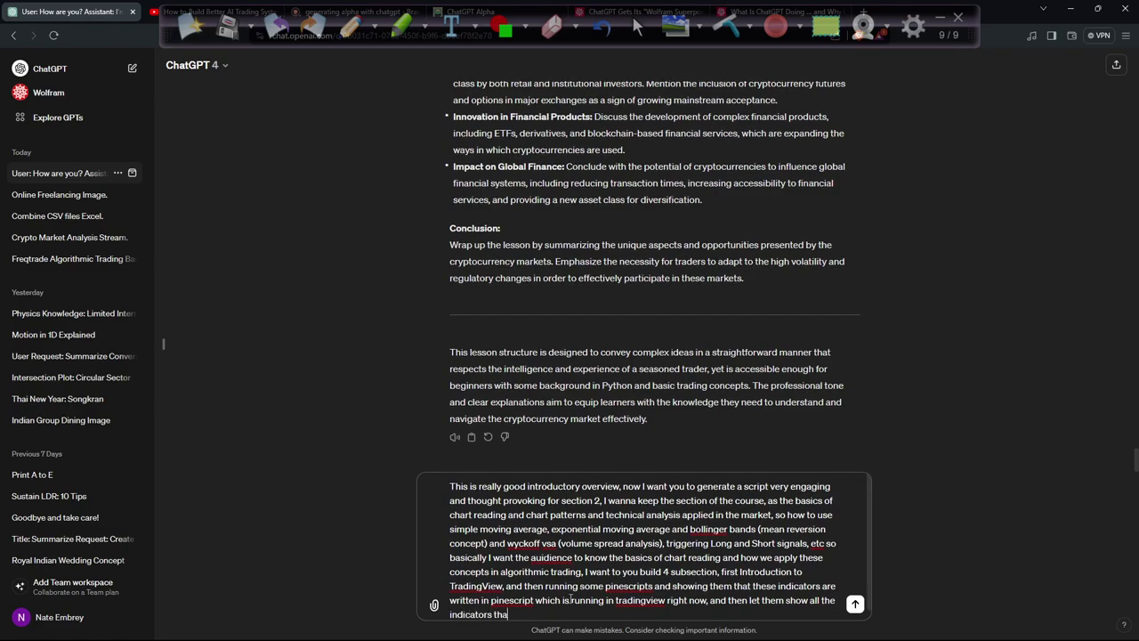
{"action": "type", "text": "t is available in the tradingview"}
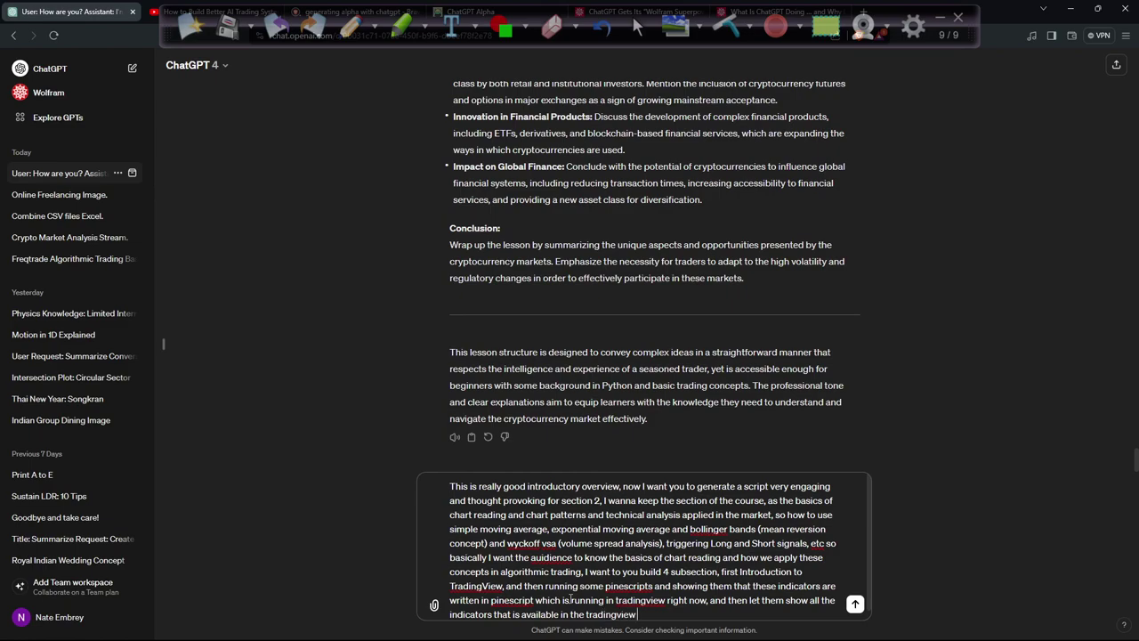
Step: Continue the prompt with "space and then tell them real algorithmic trading with python, so I want you to generate"
{"action": "type", "text": " space and"}
{"action": "type", "text": "then reall"}
{"action": "key", "text": "BackSpace"}
{"action": "type", "text": "tell them real a"}
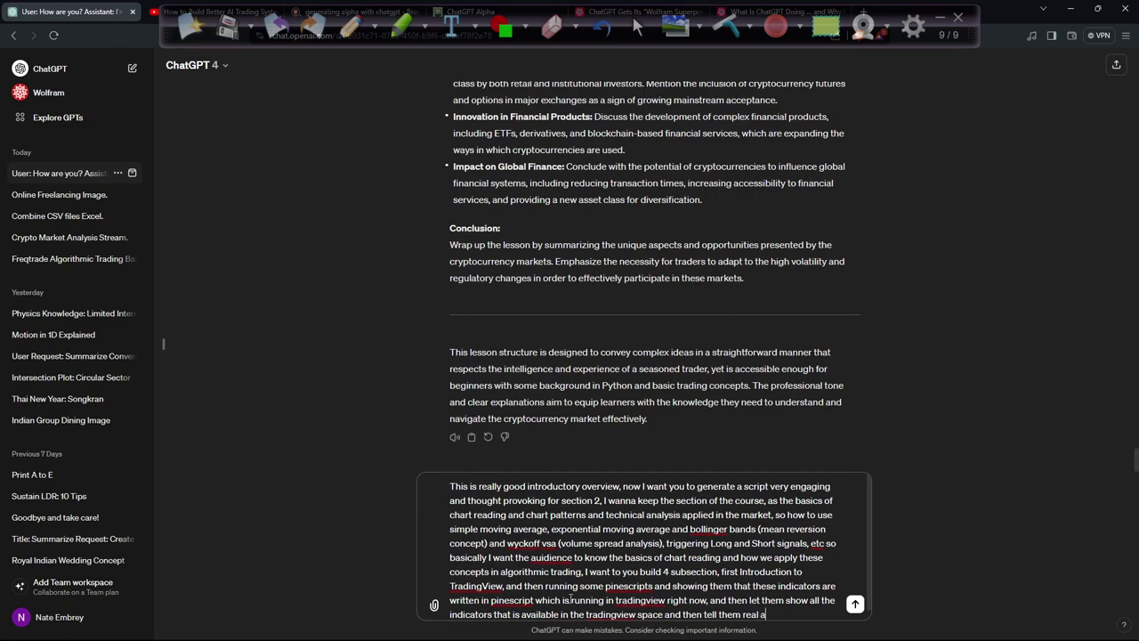
{"action": "type", "text": "lgorithmic trading"}
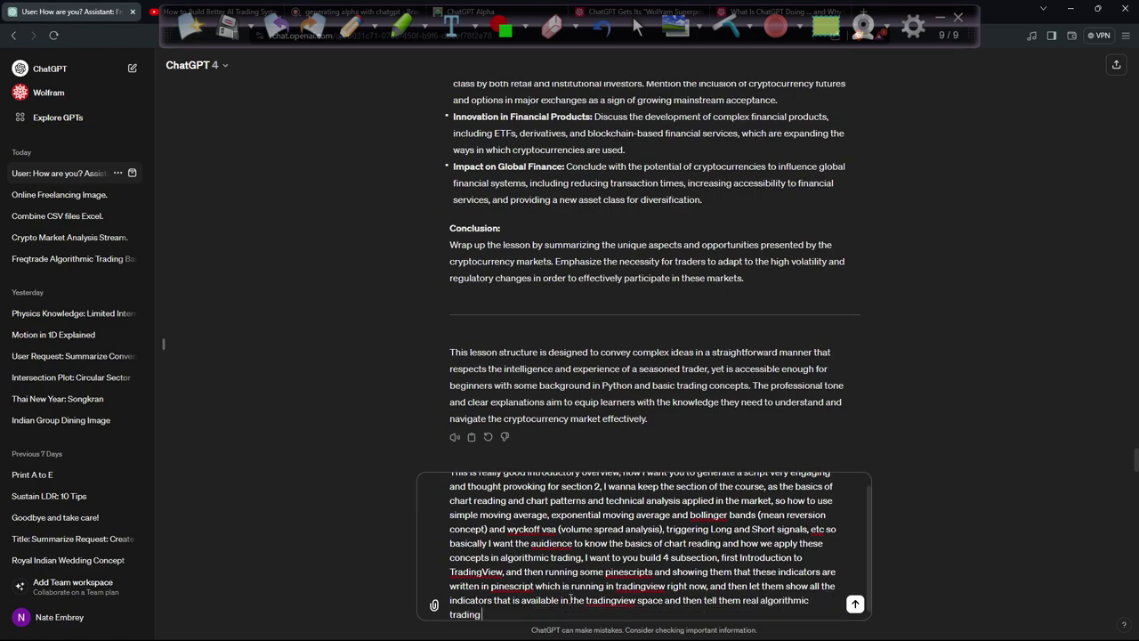
{"action": "type", "text": " with python, so I want you to generate scripts"}
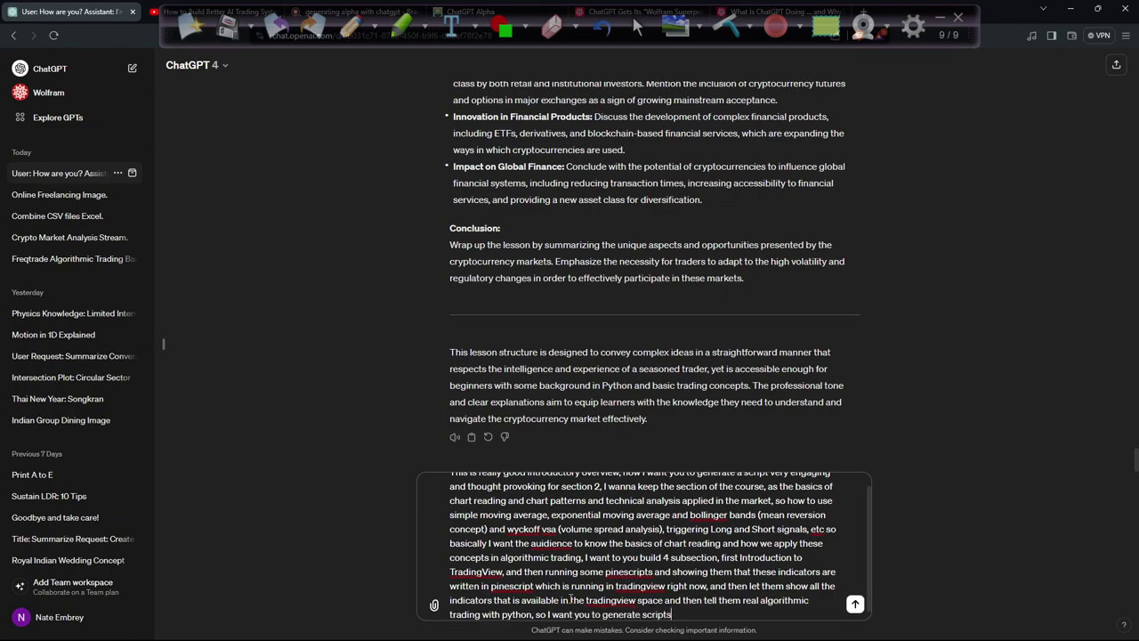
Step: Finish the prompt with "beginning scripts for all those 4 sections, keep it very simple and easy to understand for the begineers" and send it
{"action": "type", "text": " fo"}
{"action": "key", "text": "BackSpace"}
{"action": "key", "text": "BackSpace"}
{"action": "key", "text": "BackSpace"}
{"action": "key", "text": "BackSpace"}
{"action": "key", "text": "BackSpace"}
{"action": "key", "text": "BackSpace"}
{"action": "key", "text": "BackSpace"}
{"action": "key", "text": "BackSpace"}
{"action": "type", "text": "beginning scripts for all theose 4 seci"}
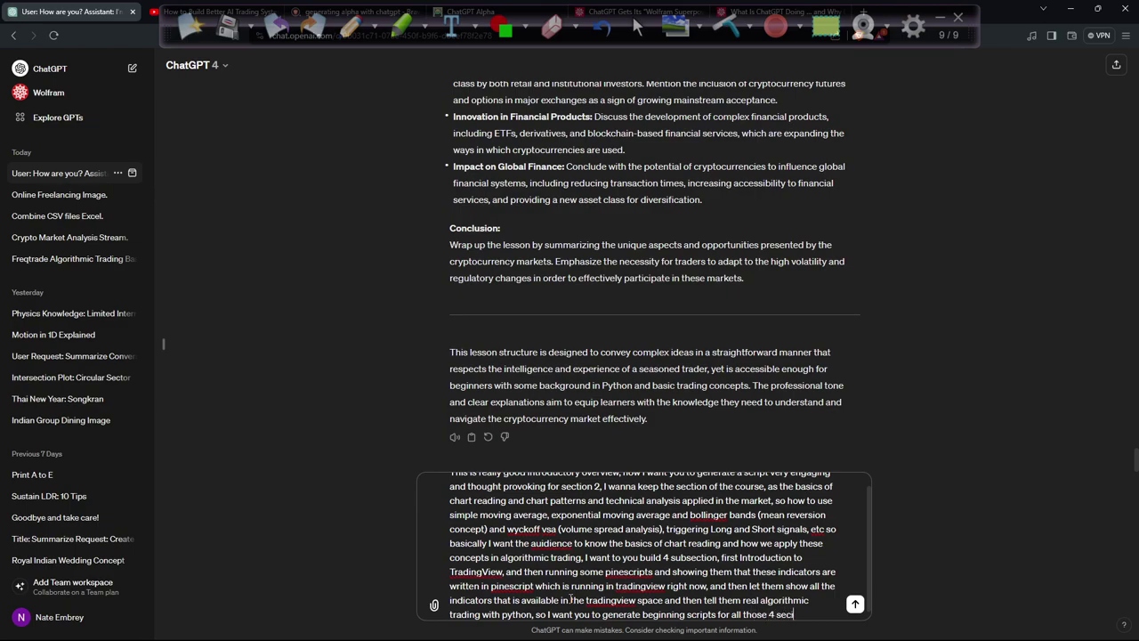
{"action": "type", "text": "onttions, keep it"}
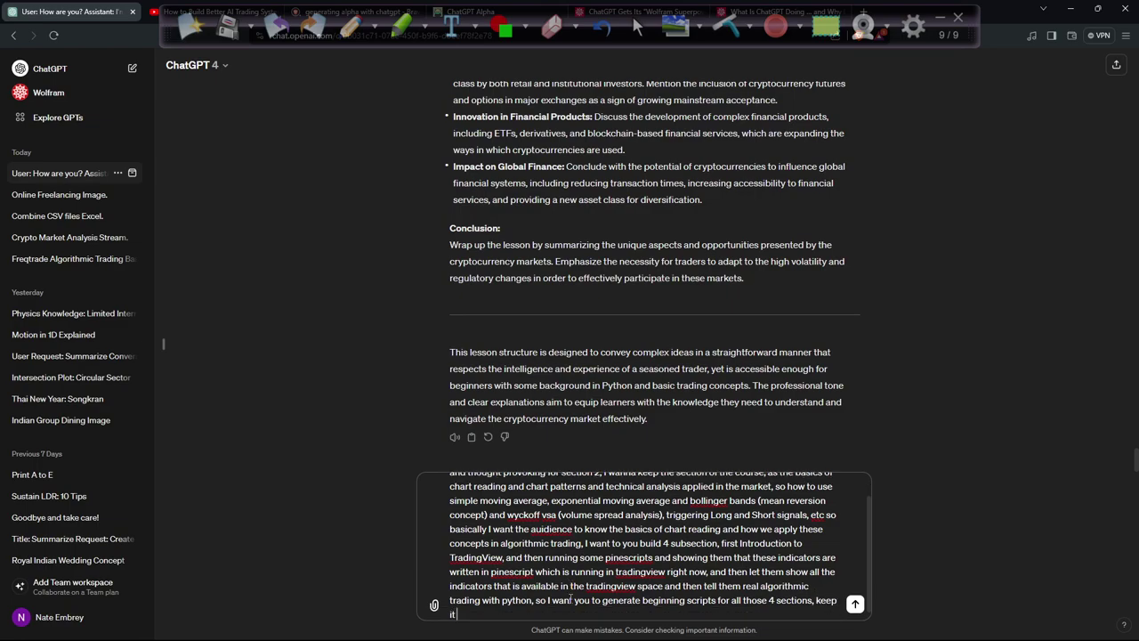
{"action": "type", "text": " very simple and easy to understand for the"}
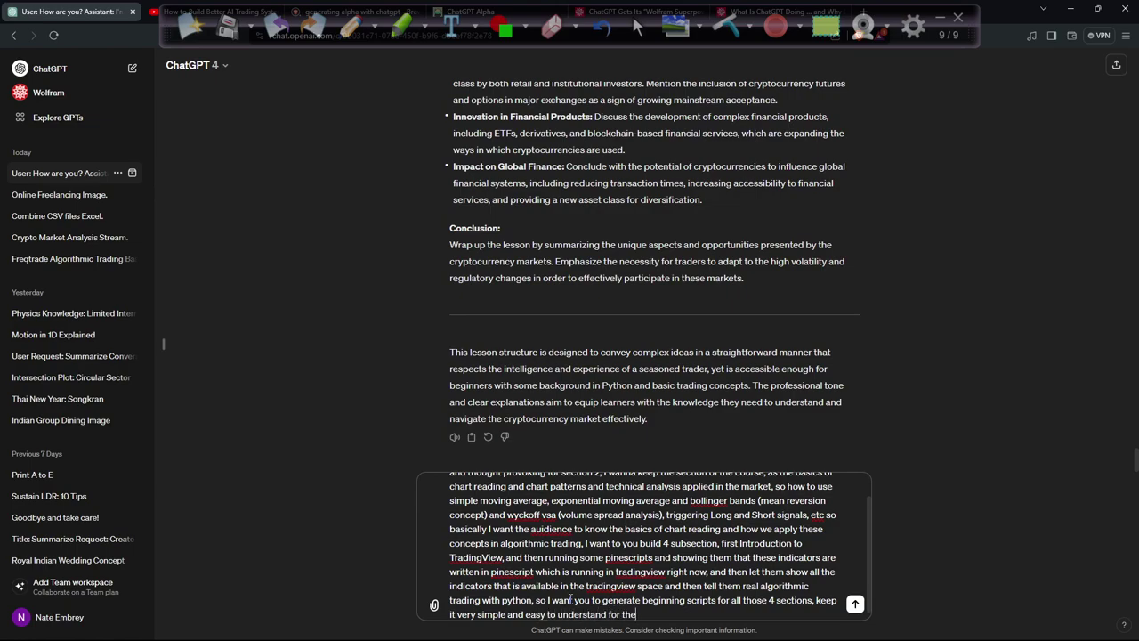
{"action": "type", "text": " begineers"}
{"action": "key", "text": "Return"}
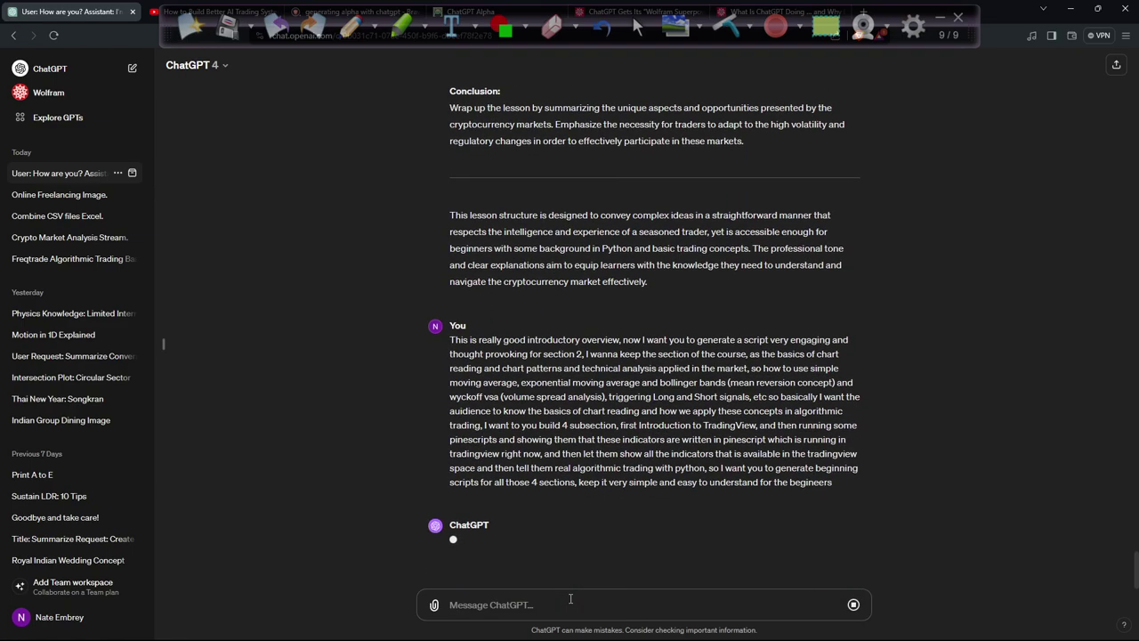
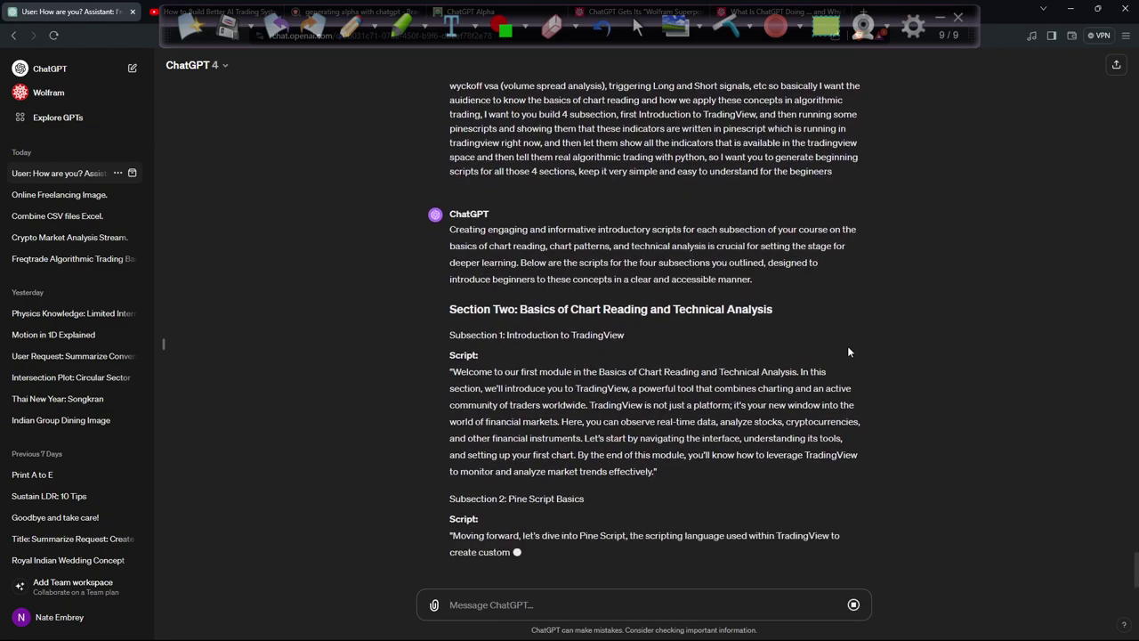
Step: Read the generated Section Two scripts for Subsection 1 on TradingView and Subsection 2 on Pine Script
{"action": "left_click_drag", "start_coordinate": [437, 318], "coordinate": [450, 178]}
{"action": "left_click_drag", "start_coordinate": [746, 417], "coordinate": [541, 352]}
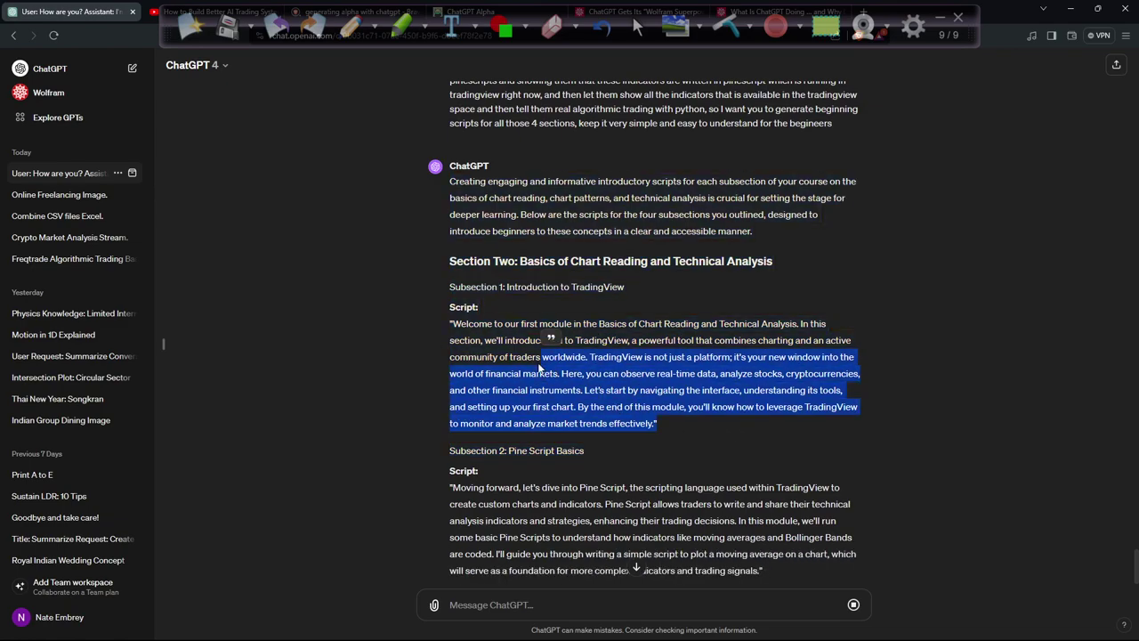
{"action": "left_click_drag", "start_coordinate": [677, 417], "coordinate": [789, 400]}
{"action": "left_click_drag", "start_coordinate": [682, 374], "coordinate": [808, 374]}
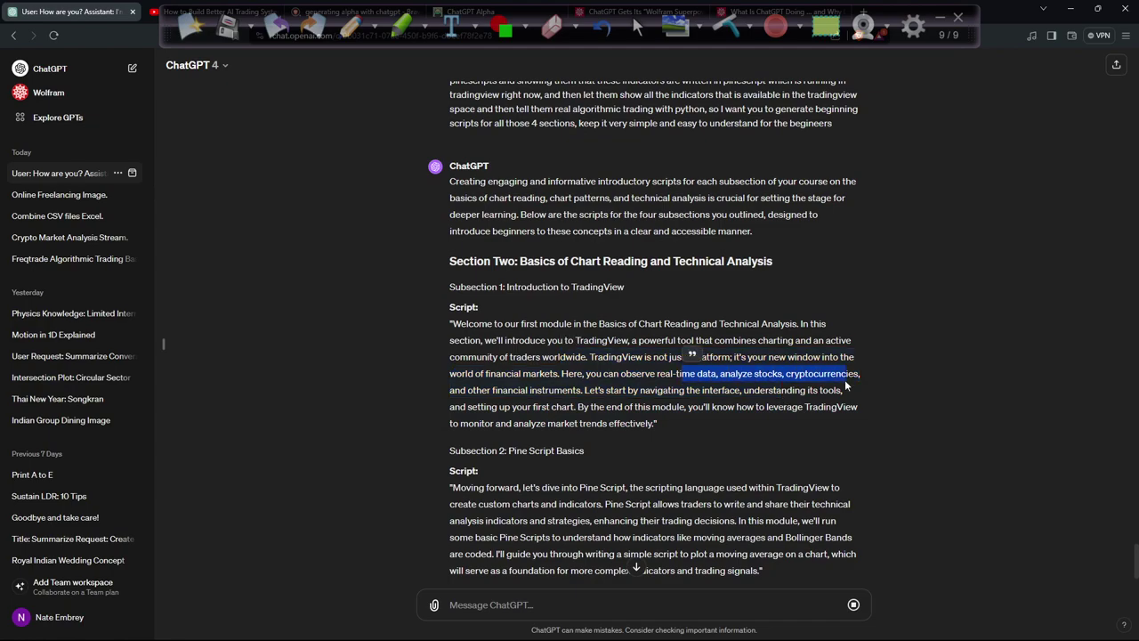
{"action": "left_click_drag", "start_coordinate": [846, 322], "coordinate": [875, 398]}
{"action": "left_click", "coordinate": [875, 398]}
{"action": "left_click_drag", "start_coordinate": [650, 339], "coordinate": [839, 403]}
{"action": "left_click", "coordinate": [838, 403]}
{"action": "left_click_drag", "start_coordinate": [448, 95], "coordinate": [684, 297]}
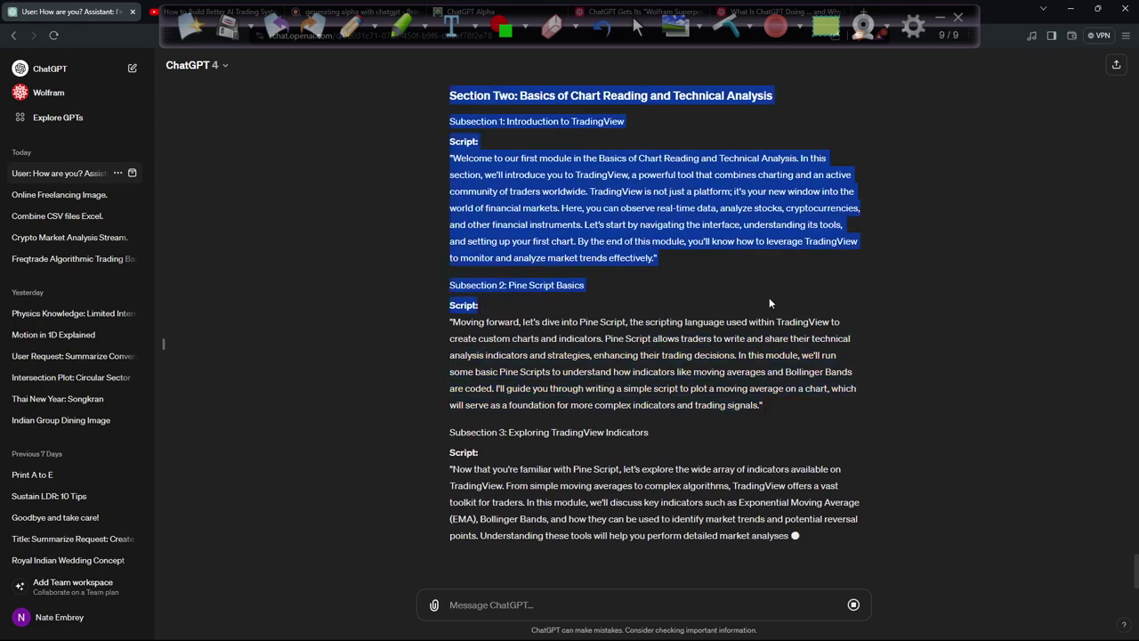
{"action": "left_click", "coordinate": [443, 140]}
{"action": "left_click_drag", "start_coordinate": [443, 140], "coordinate": [777, 515]}
{"action": "left_click", "coordinate": [820, 451]}
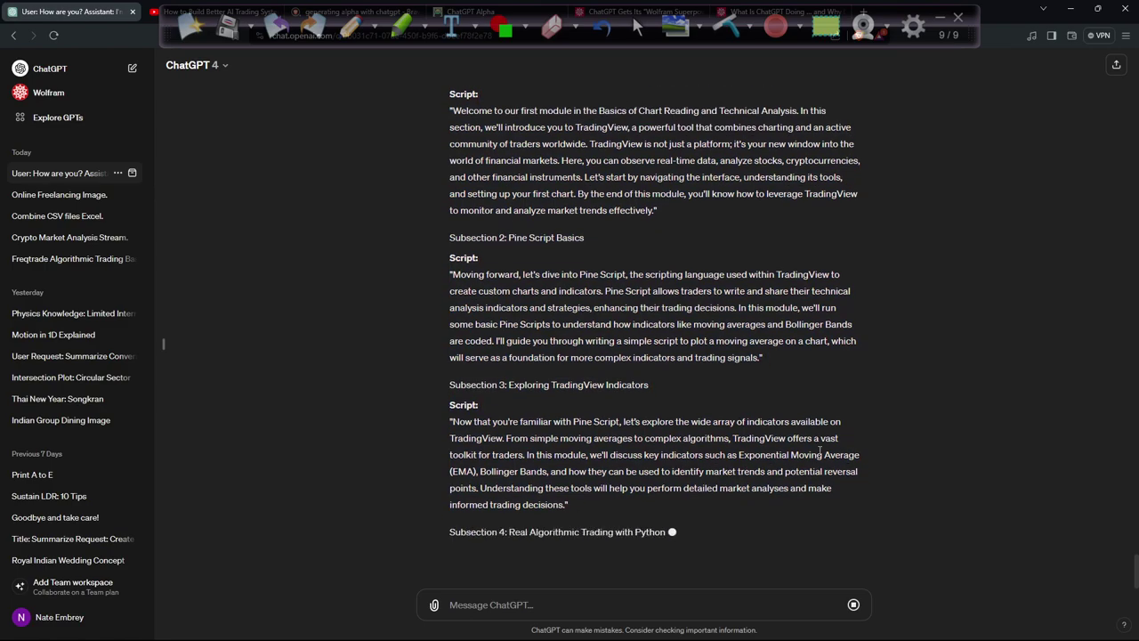
Step: Read the generated script for Subsection 3 on exploring TradingView indicators
{"action": "left_click_drag", "start_coordinate": [591, 265], "coordinate": [813, 307]}
{"action": "left_click", "coordinate": [684, 434]}
{"action": "left_click_drag", "start_coordinate": [427, 359], "coordinate": [818, 424]}
{"action": "left_click_drag", "start_coordinate": [570, 438], "coordinate": [454, 342]}
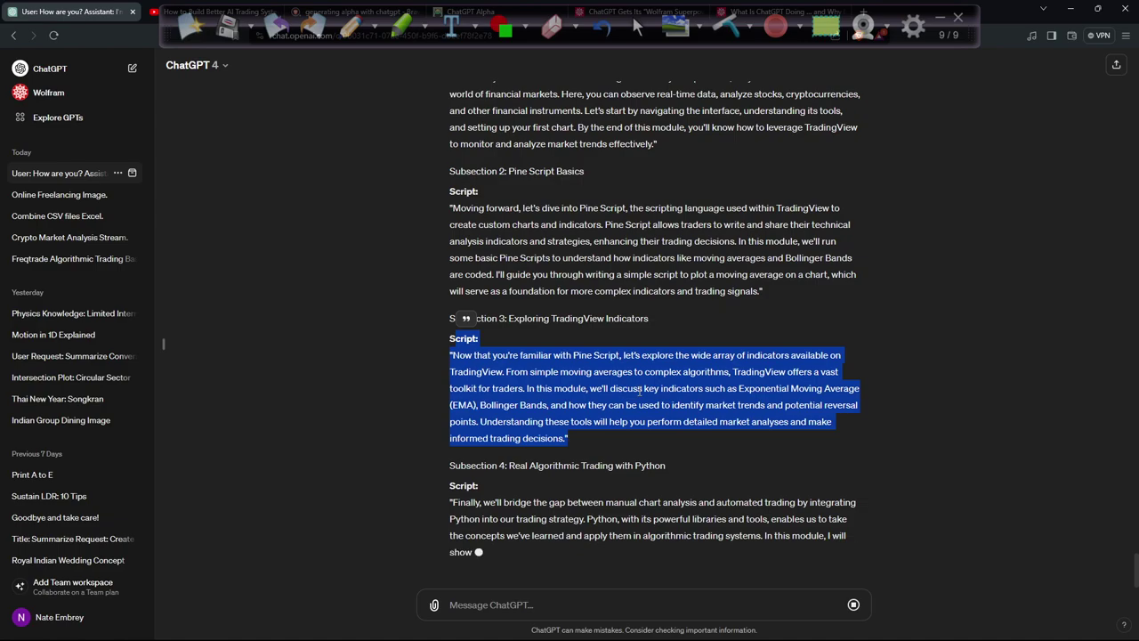
{"action": "left_click", "coordinate": [686, 441]}
{"action": "left_click_drag", "start_coordinate": [685, 442], "coordinate": [561, 329]}
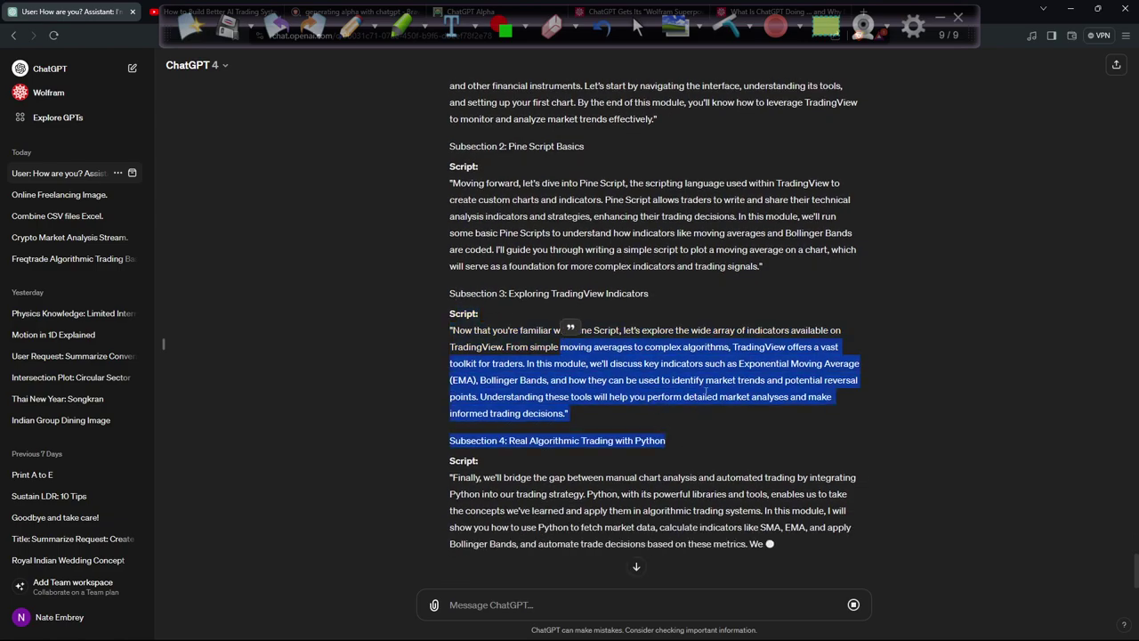
{"action": "left_click", "coordinate": [680, 441]}
{"action": "left_click_drag", "start_coordinate": [680, 442], "coordinate": [633, 349]}
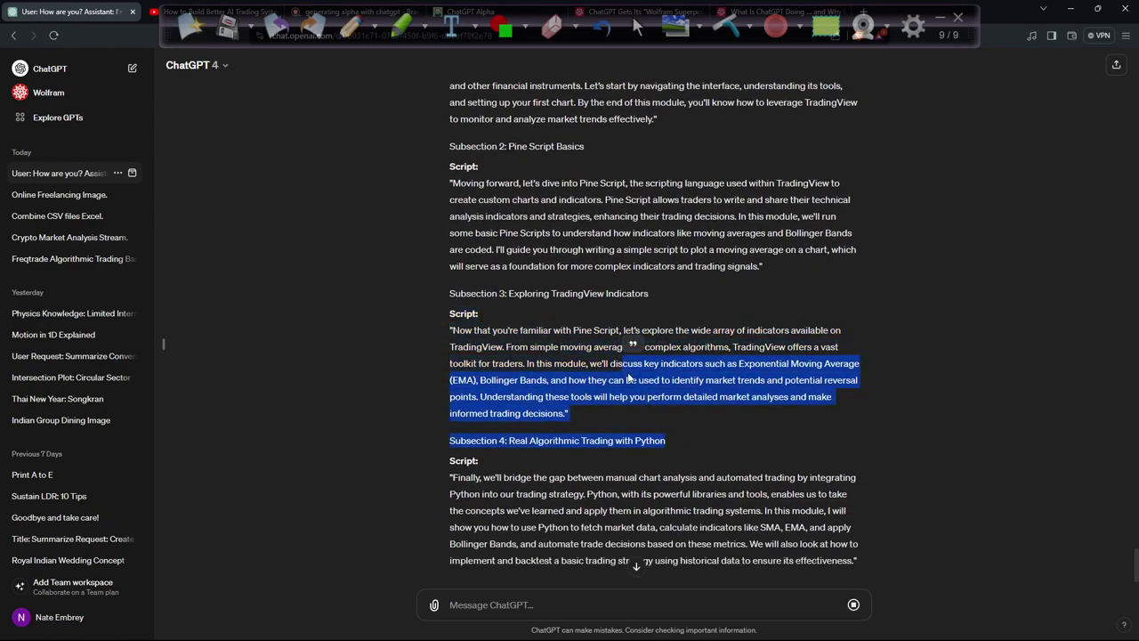
{"action": "left_click", "coordinate": [683, 438]}
{"action": "left_click_drag", "start_coordinate": [683, 440], "coordinate": [594, 346]}
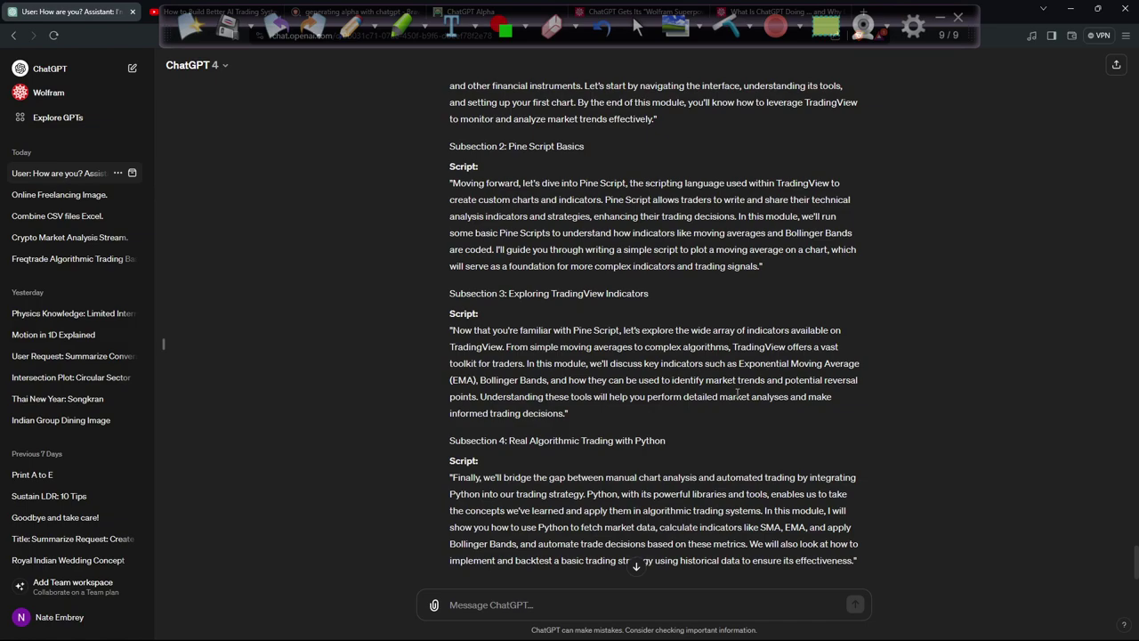
Step: Read the Subsection 4 script on real algorithmic trading with Python and return to the start of the response
{"action": "scroll", "coordinate": [745, 395], "scroll_direction": "down", "scroll_amount": 3}
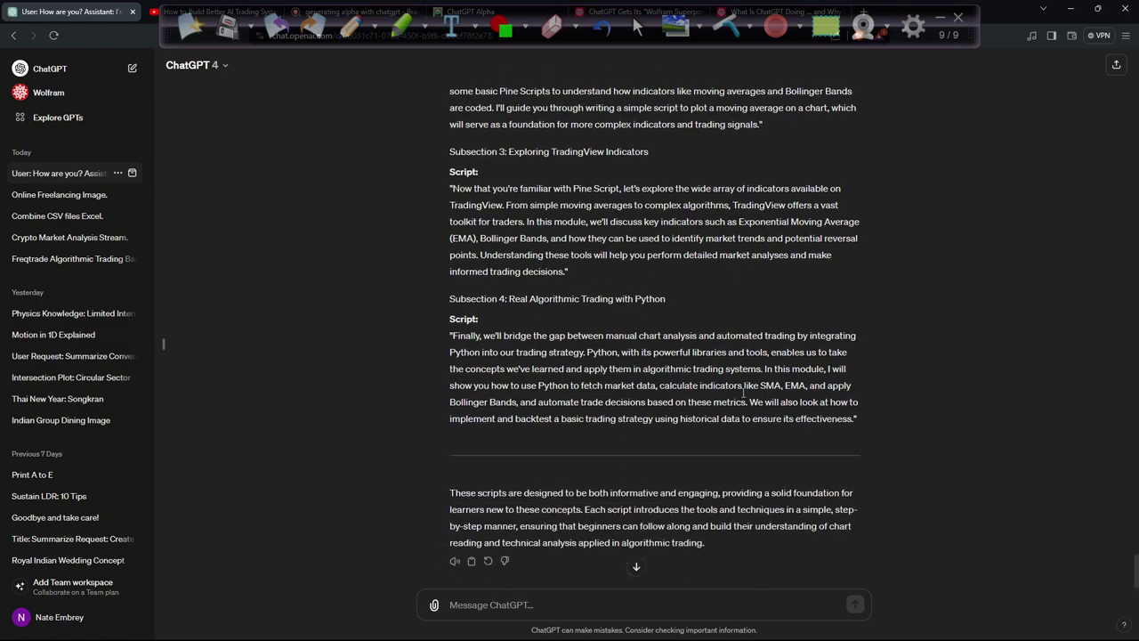
{"action": "left_click_drag", "start_coordinate": [494, 287], "coordinate": [739, 308]}
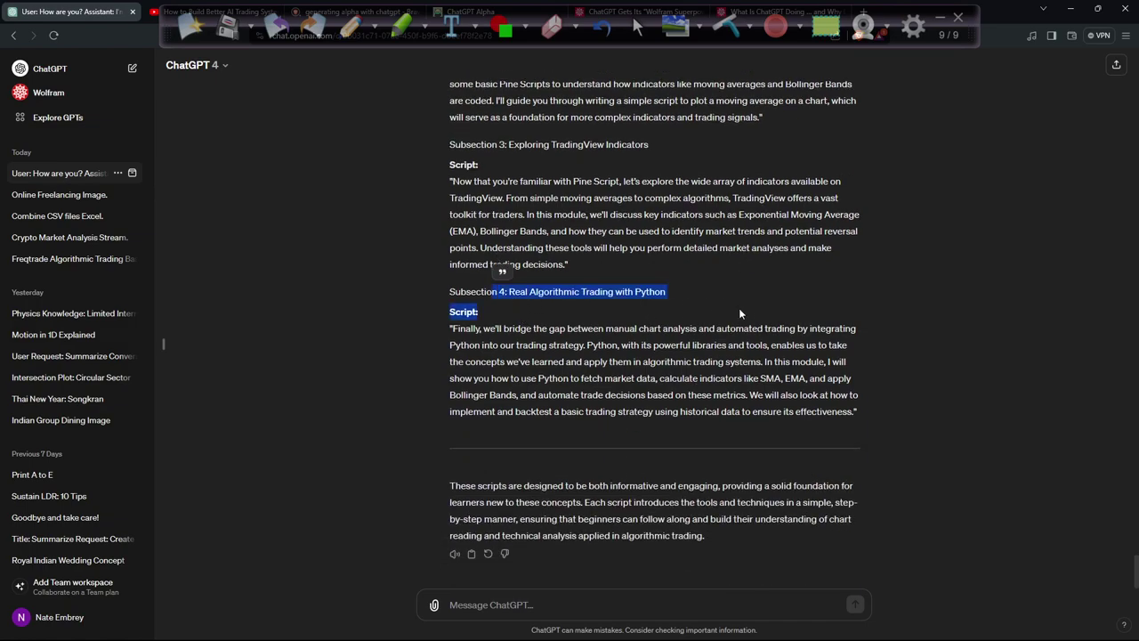
{"action": "left_click", "coordinate": [466, 328]}
{"action": "left_click_drag", "start_coordinate": [438, 329], "coordinate": [746, 344]}
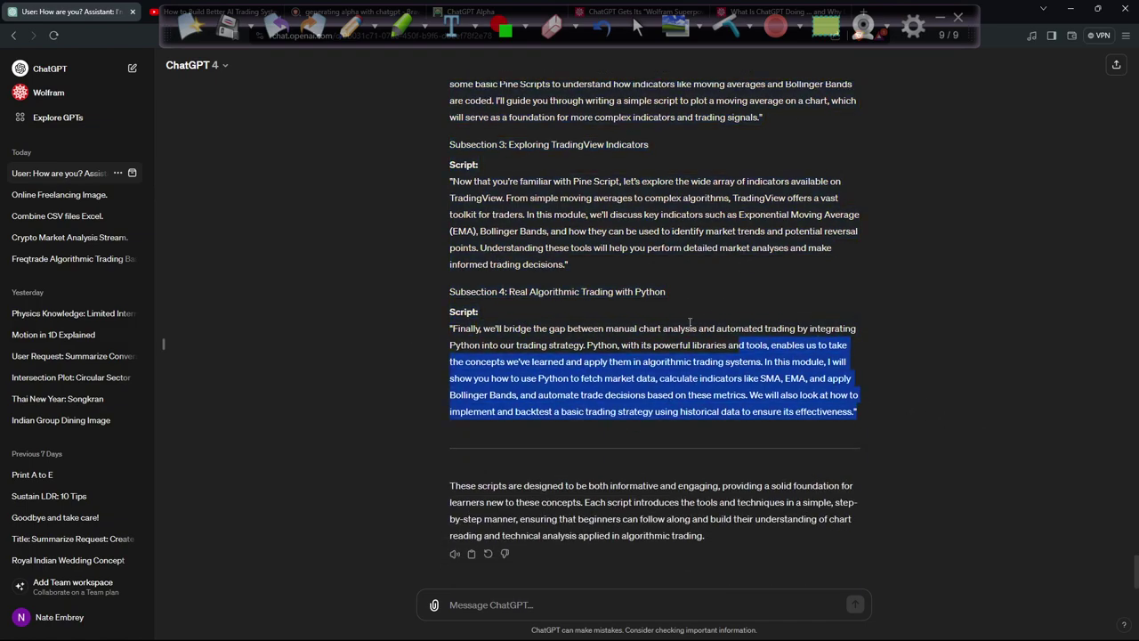
{"action": "left_click", "coordinate": [746, 341]}
{"action": "scroll", "coordinate": [745, 342], "scroll_direction": "up", "scroll_amount": 5}
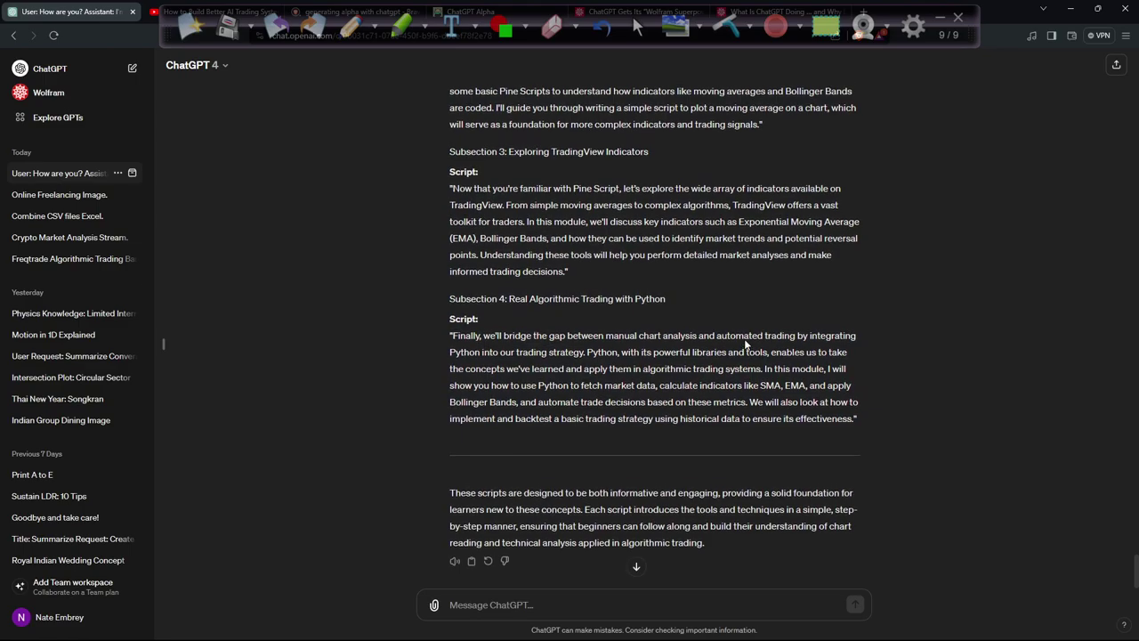
{"action": "scroll", "coordinate": [744, 338], "scroll_direction": "up", "scroll_amount": 2}
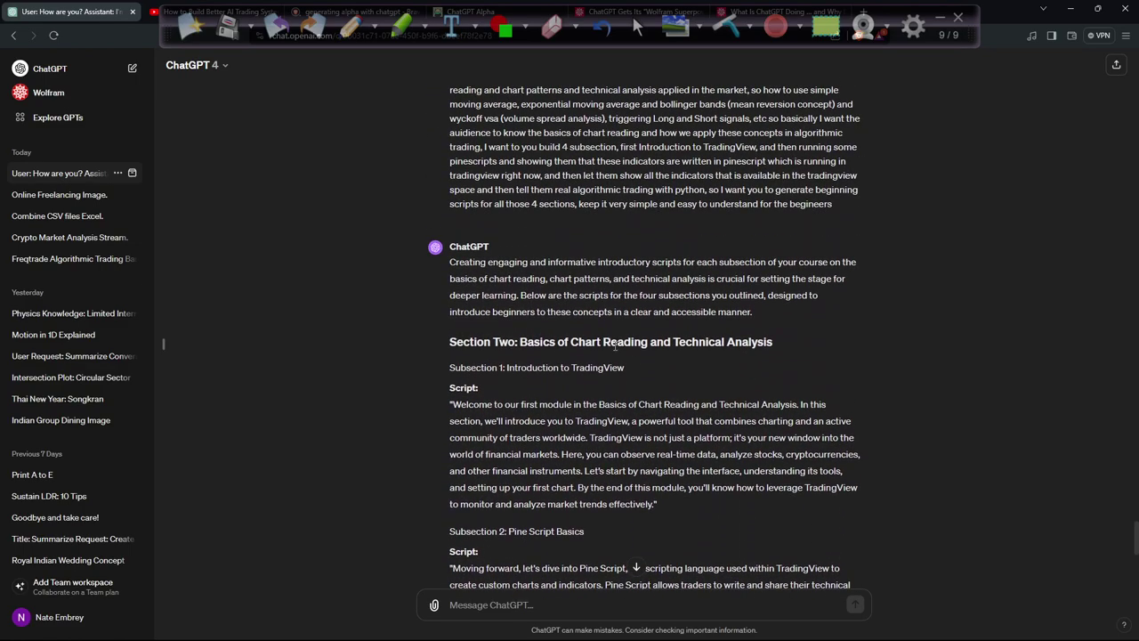
{"action": "left_click_drag", "start_coordinate": [445, 260], "coordinate": [632, 340]}
{"action": "left_click", "coordinate": [632, 341]}
{"action": "scroll", "coordinate": [462, 281], "scroll_direction": "down", "scroll_amount": 2}
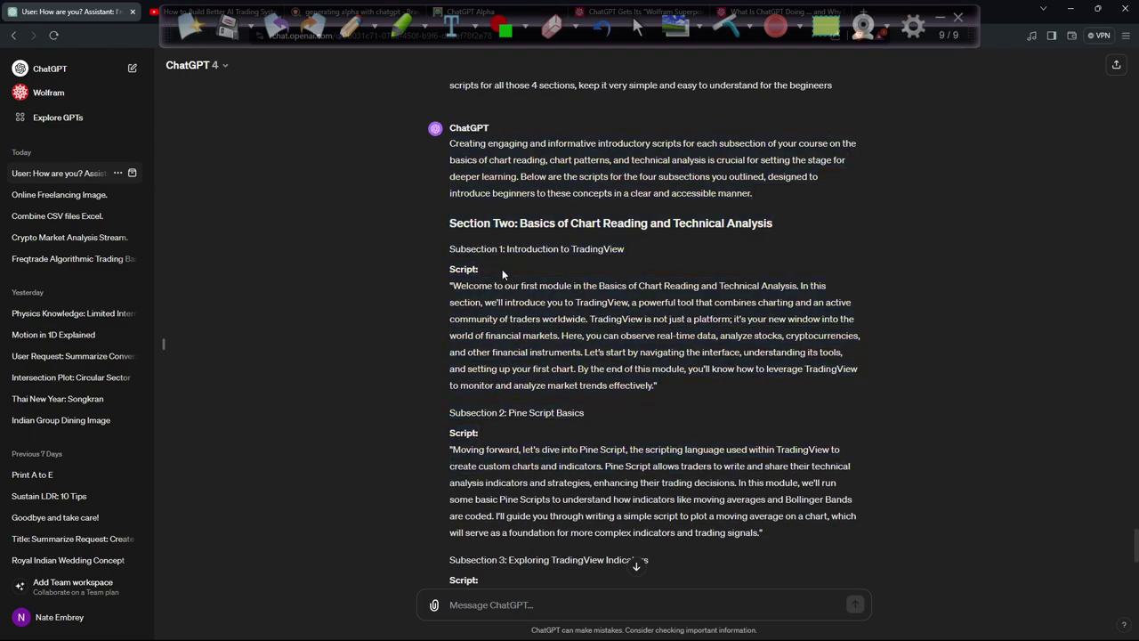
{"action": "left_click_drag", "start_coordinate": [450, 227], "coordinate": [729, 469]}
{"action": "scroll", "coordinate": [694, 419], "scroll_direction": "up", "scroll_amount": 2}
{"action": "scroll", "coordinate": [730, 469], "scroll_direction": "down", "scroll_amount": 3}
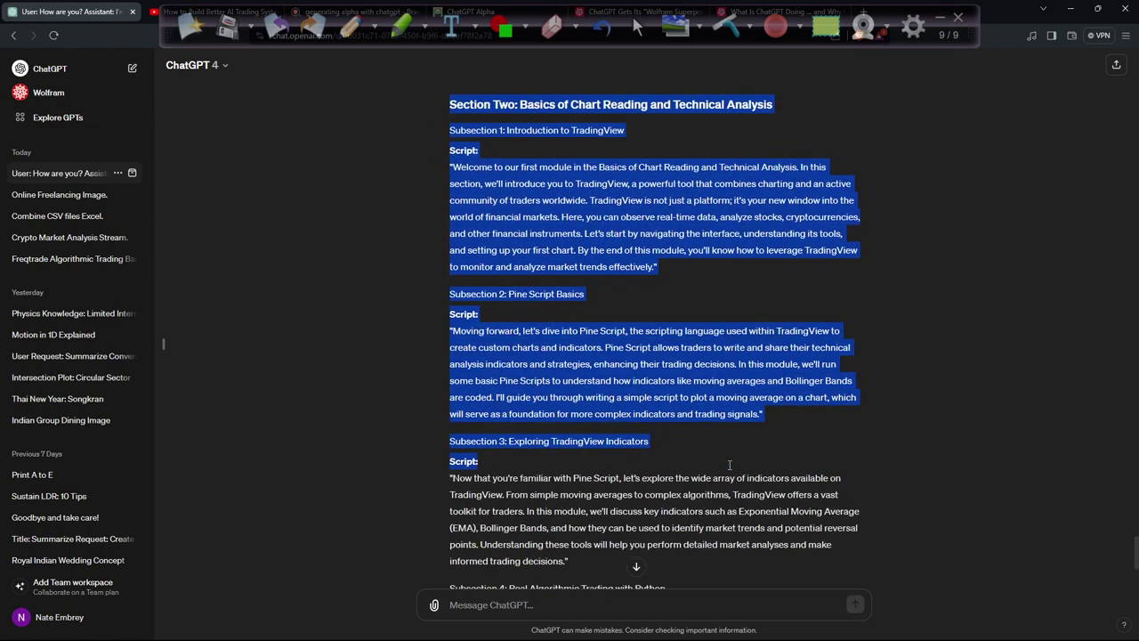
{"action": "left_click", "coordinate": [460, 216]}
{"action": "scroll", "coordinate": [459, 216], "scroll_direction": "up", "scroll_amount": 2}
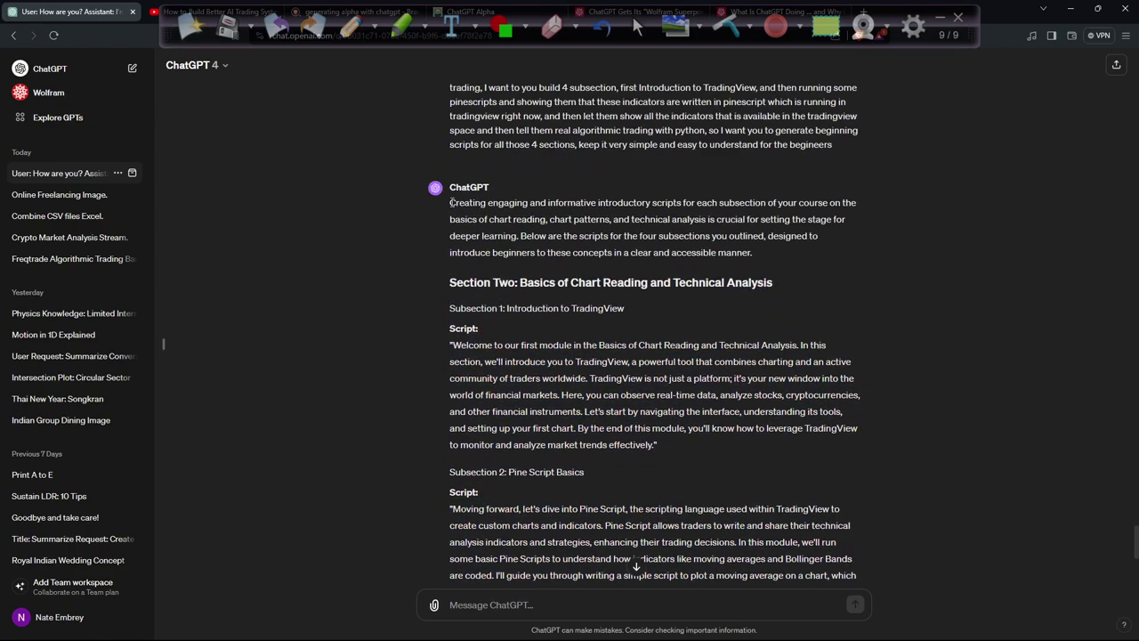
Step: Copy the response from the "Creating engaging and informative introductory scripts" paragraph through the end of the Subsection 4 script
{"action": "left_click_drag", "start_coordinate": [450, 202], "coordinate": [893, 441]}
{"action": "key", "text": "ctrl+c"}
{"action": "scroll", "coordinate": [623, 392], "scroll_direction": "down", "scroll_amount": 3}
{"action": "scroll", "coordinate": [694, 303], "scroll_direction": "down", "scroll_amount": 4}
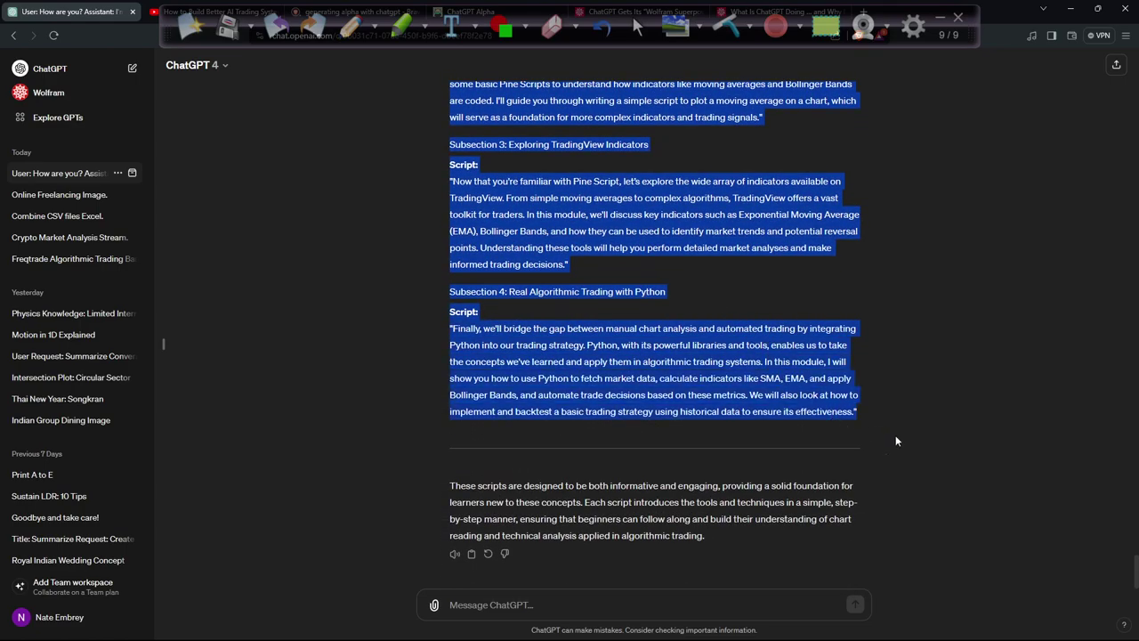
Step: Switch to CherryTree and paste the copied scripts on a new line between Lesson 1 and Lesson 2 in the YouTube Video - 1 note
{"action": "key", "text": "alt+Tab"}
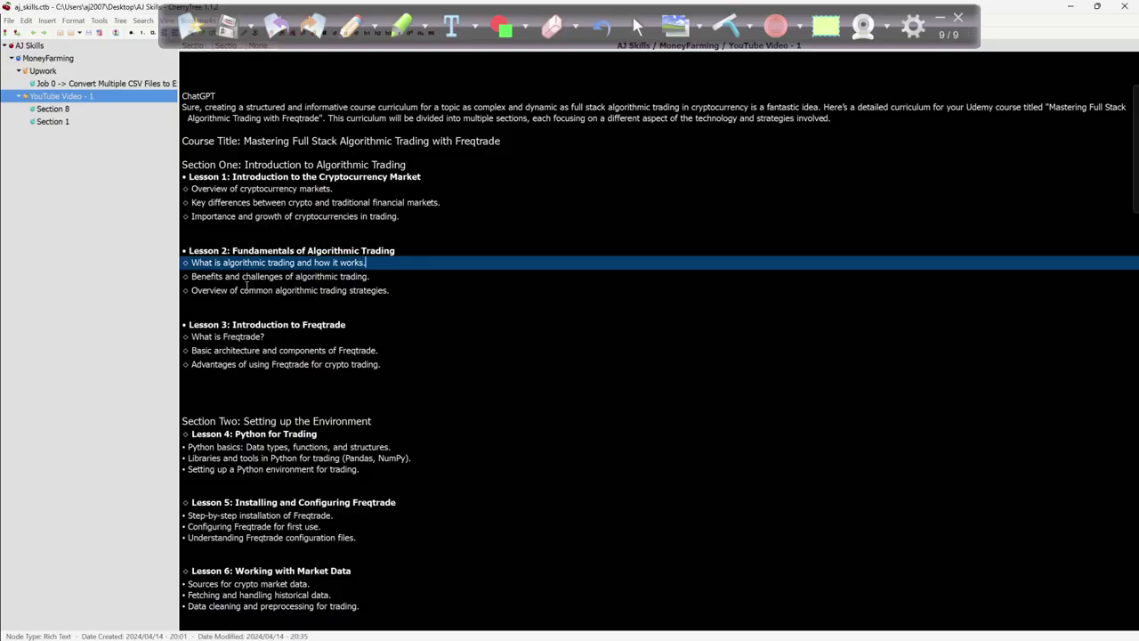
{"action": "left_click", "coordinate": [233, 238]}
{"action": "key", "text": "Return"}
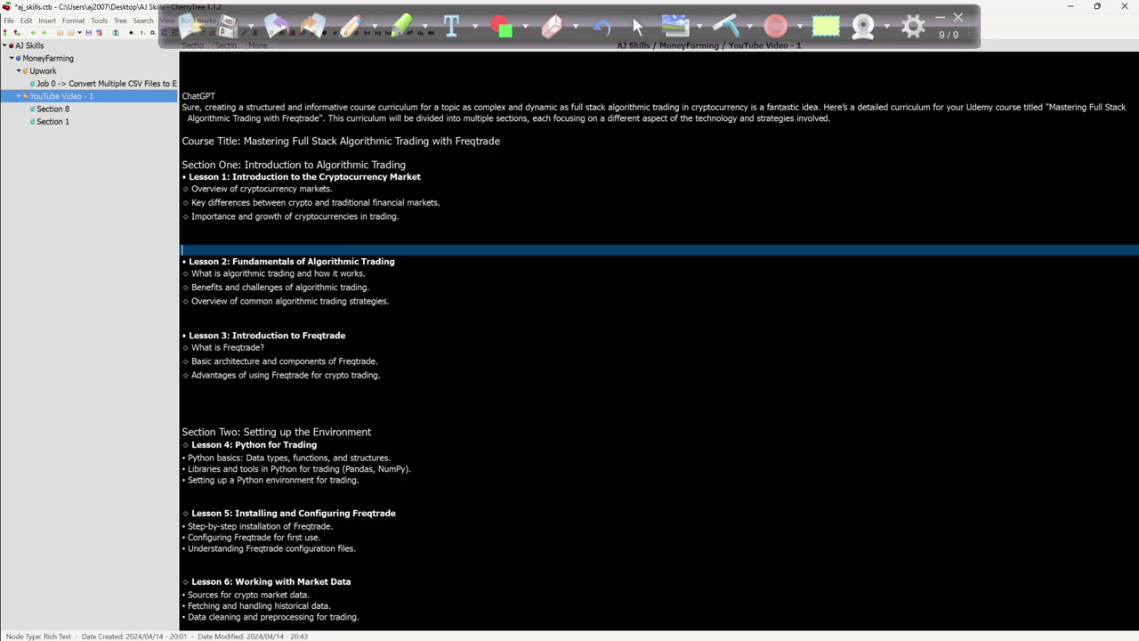
{"action": "key", "text": "ctrl+v"}
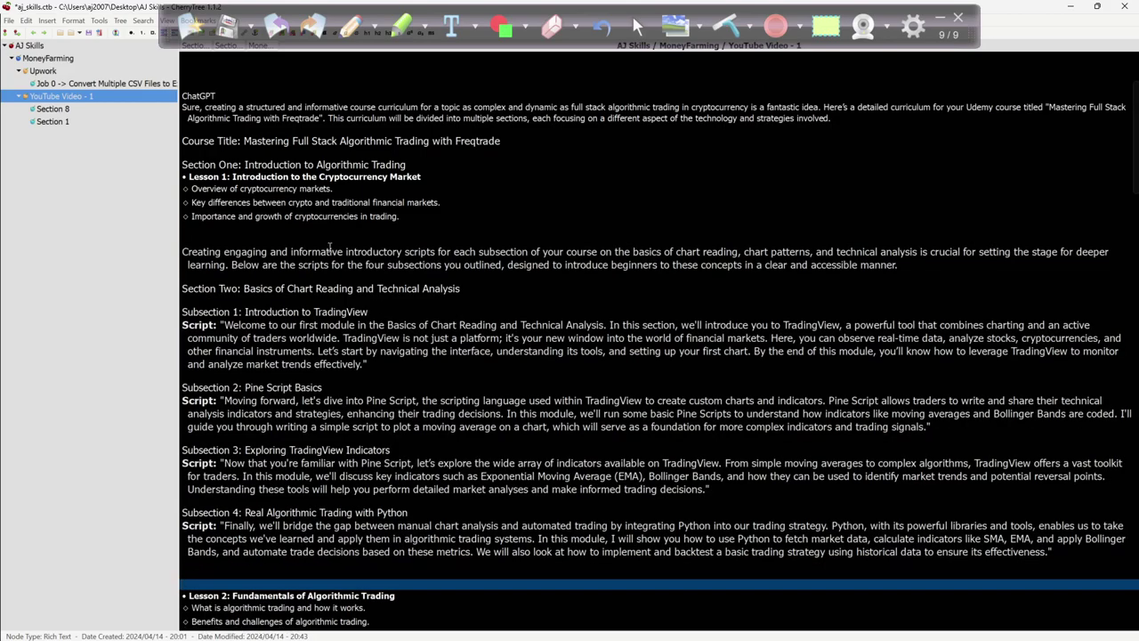
{"action": "double_click", "coordinate": [198, 288]}
{"action": "type", "text": "Lesson"}
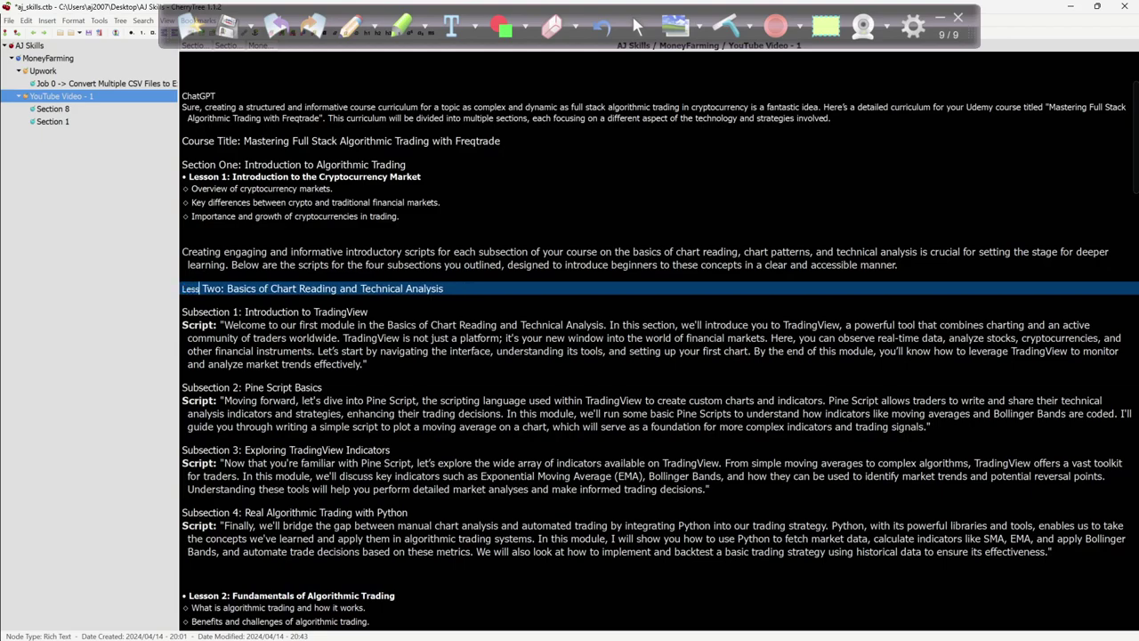
{"action": "left_click", "coordinate": [224, 288]}
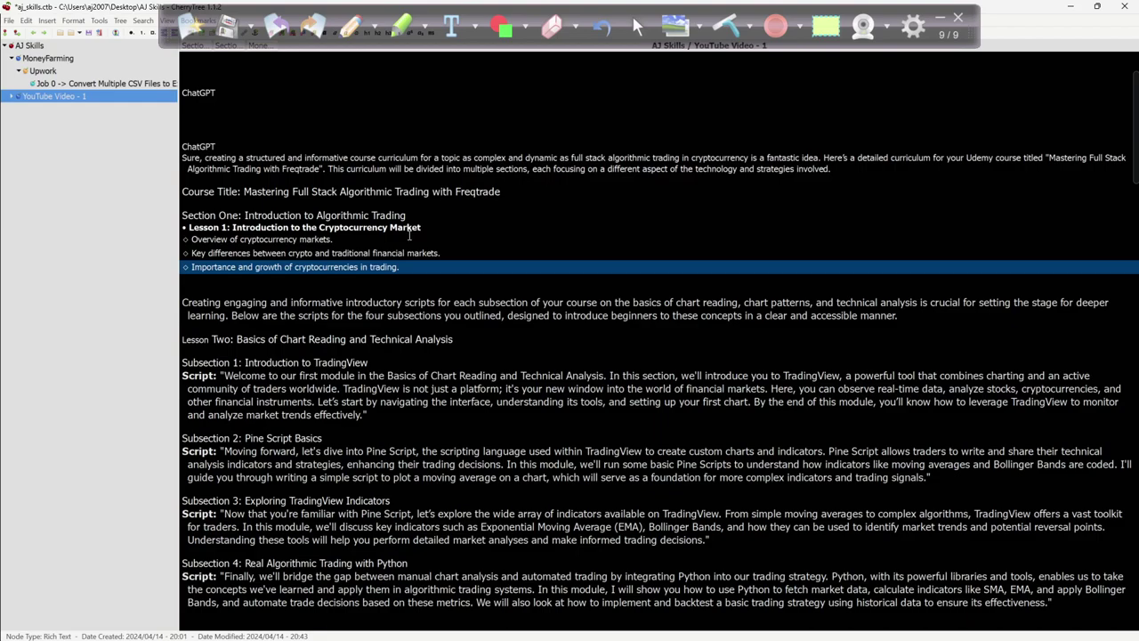
{"action": "key", "text": "ctrl+z"}
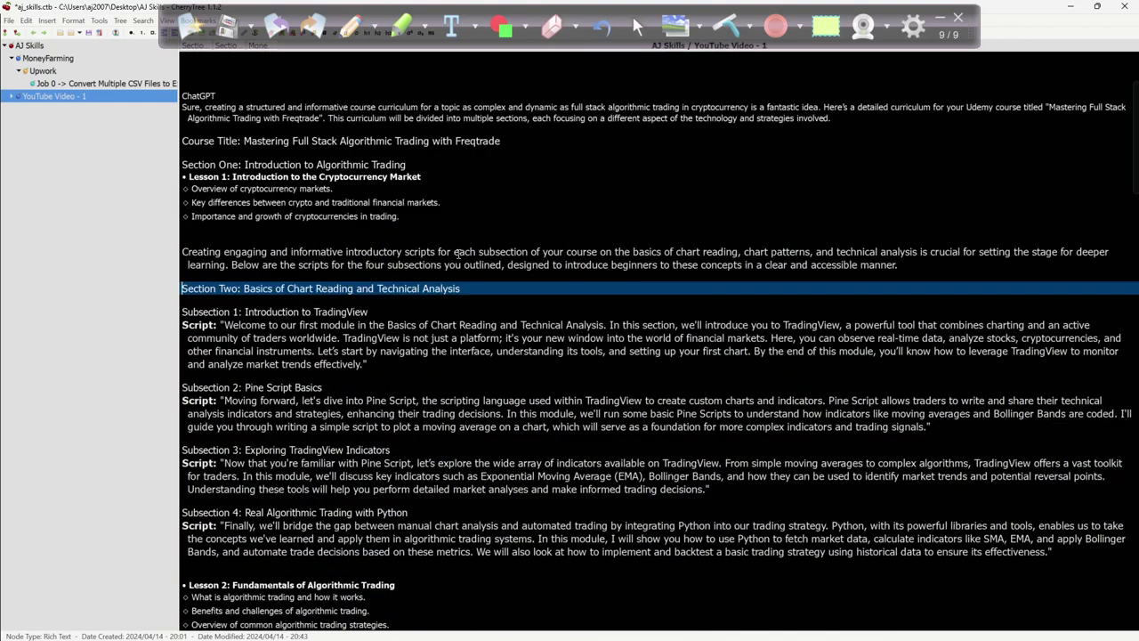
Step: Change "Section Two:" to "Lesson 2:" in the pasted heading about chart reading and technical analysis
{"action": "scroll", "coordinate": [282, 210], "scroll_direction": "down", "scroll_amount": 2}
{"action": "left_click", "coordinate": [282, 213]}
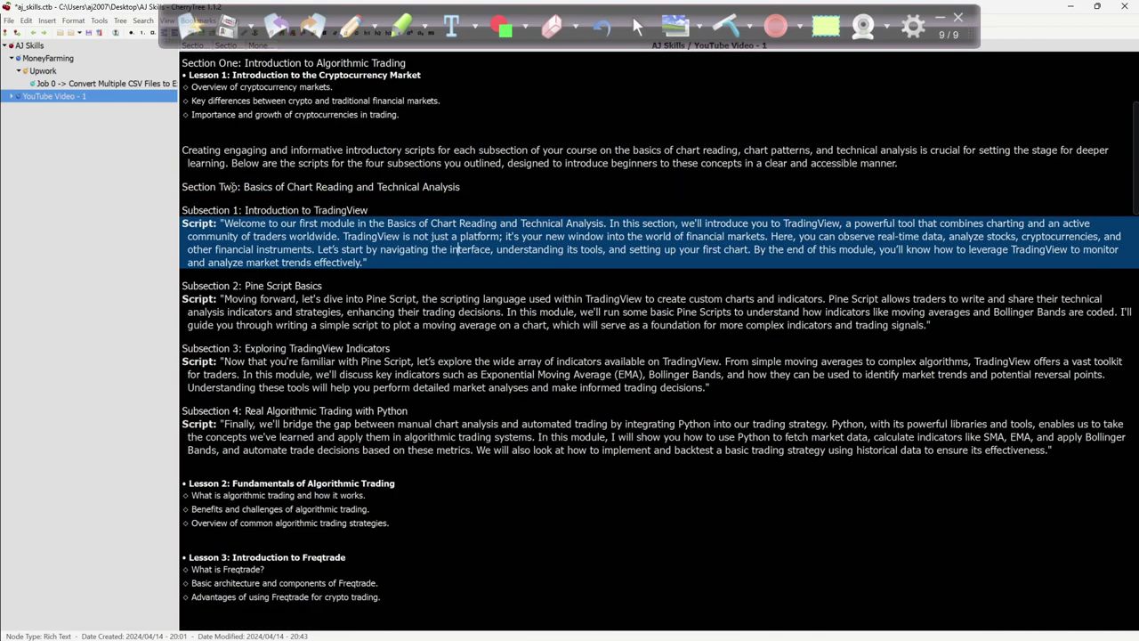
{"action": "double_click", "coordinate": [231, 187]}
{"action": "double_click", "coordinate": [192, 188]}
{"action": "type", "text": "Lesson"}
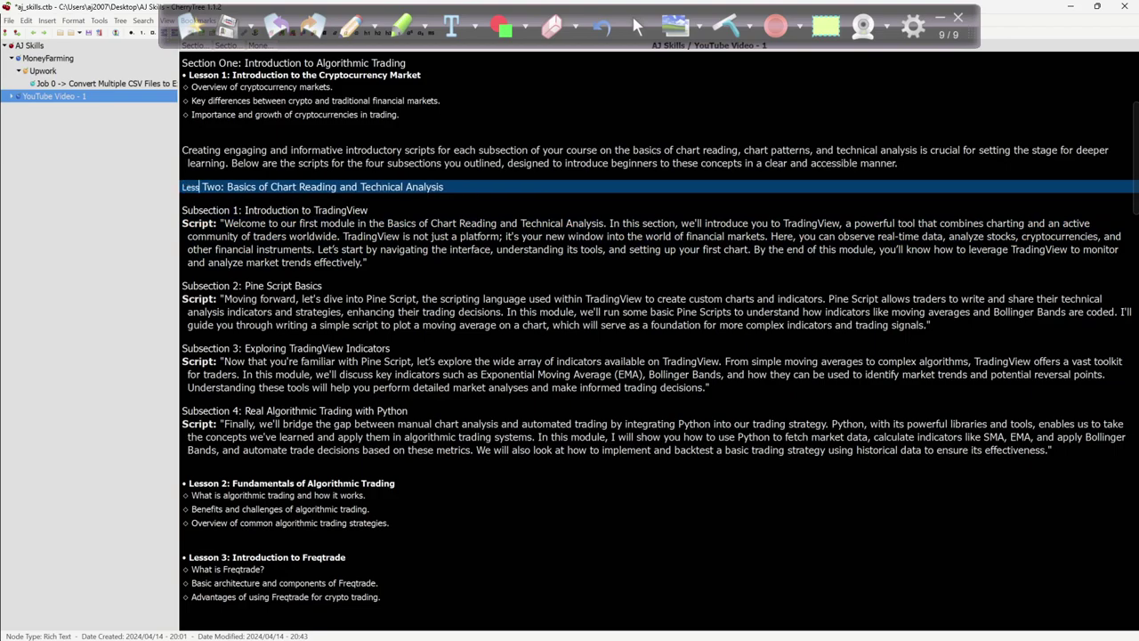
{"action": "key", "text": "shift+Right"}
{"action": "key", "text": "shift+Right"}
{"action": "key", "text": "shift+Right"}
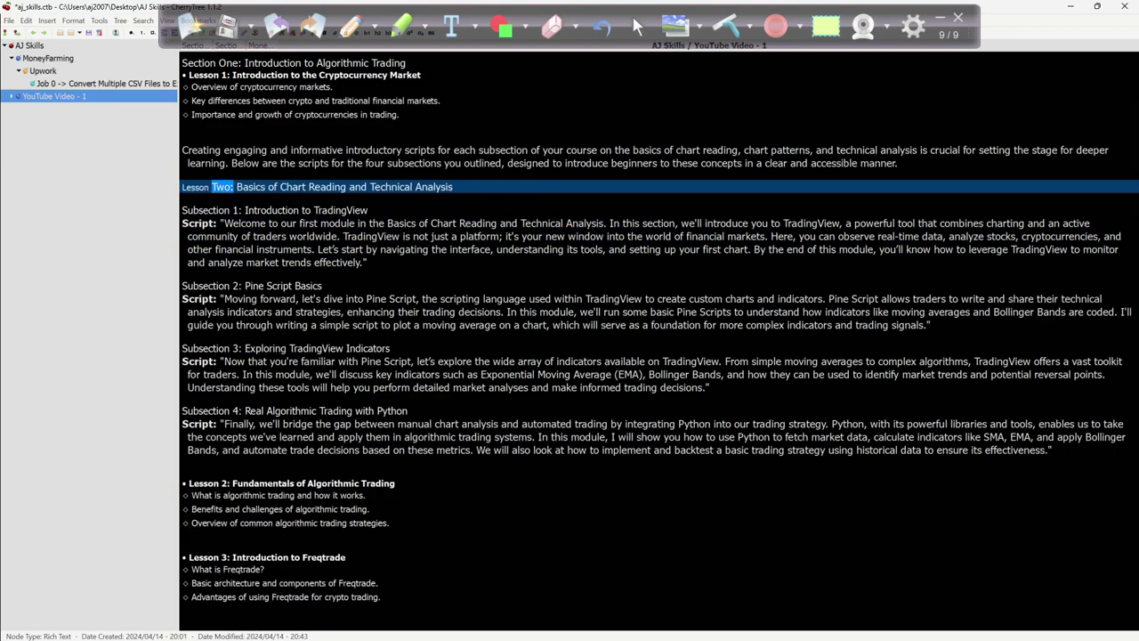
{"action": "type", "text": "2"}
{"action": "left_click", "coordinate": [414, 224]}
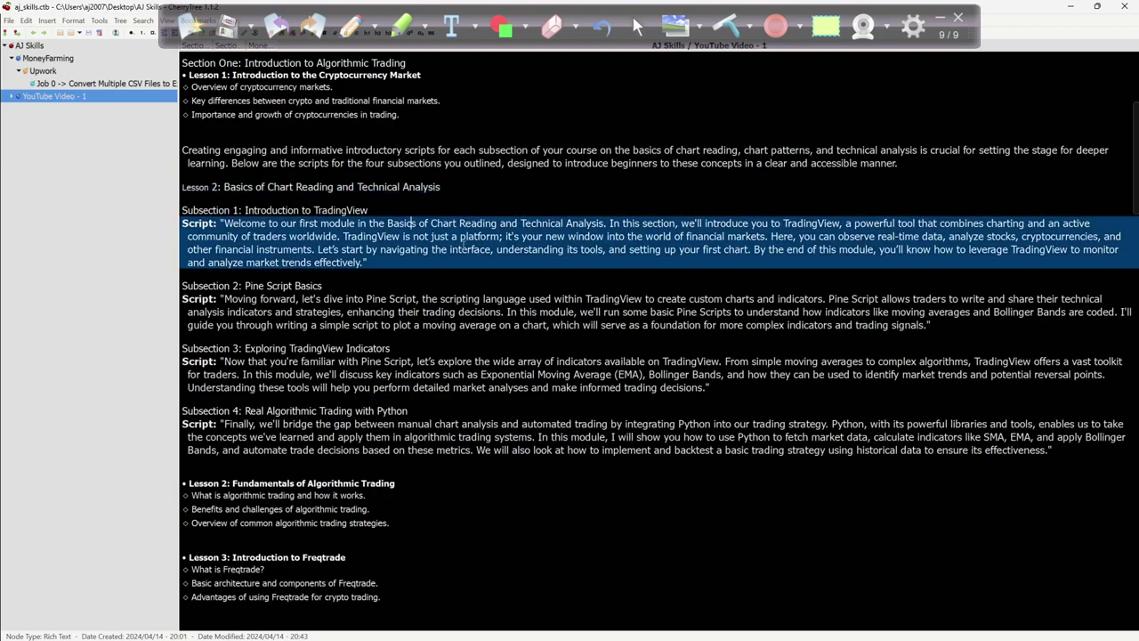
Step: Renumber the "Lesson 2: Fundamentals of Algorithmic Trading" heading below the pasted scripts as Lesson 3
{"action": "scroll", "coordinate": [528, 302], "scroll_direction": "down", "scroll_amount": 3}
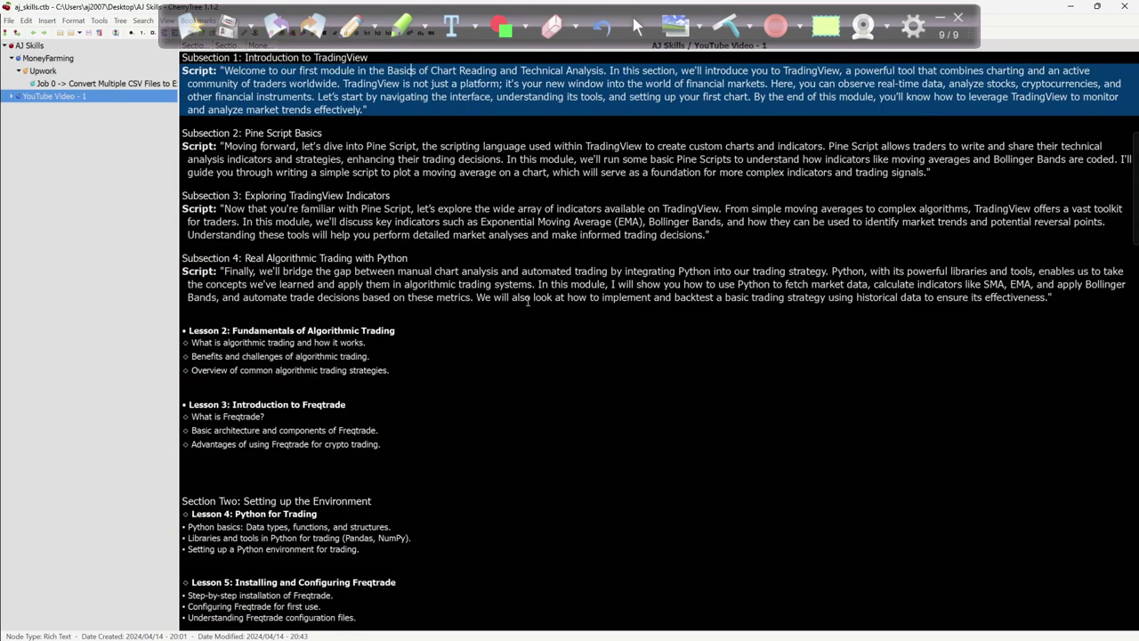
{"action": "left_click", "coordinate": [309, 356]}
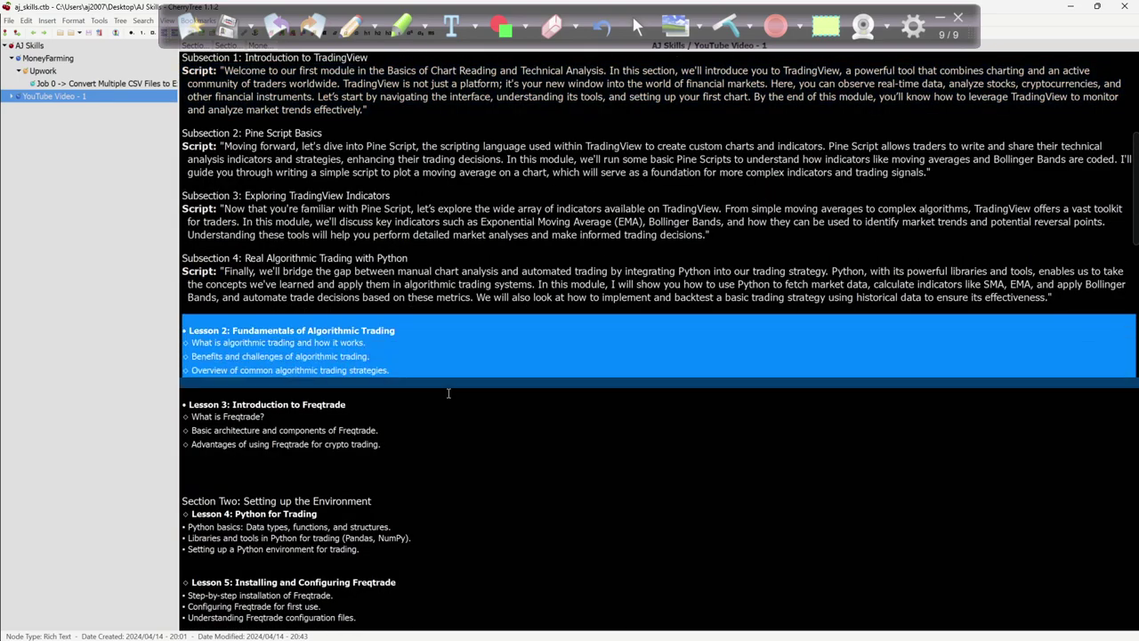
{"action": "key", "text": "Down"}
{"action": "key", "text": "Down"}
{"action": "key", "text": "Down"}
{"action": "key", "text": "Down"}
{"action": "key", "text": "End"}
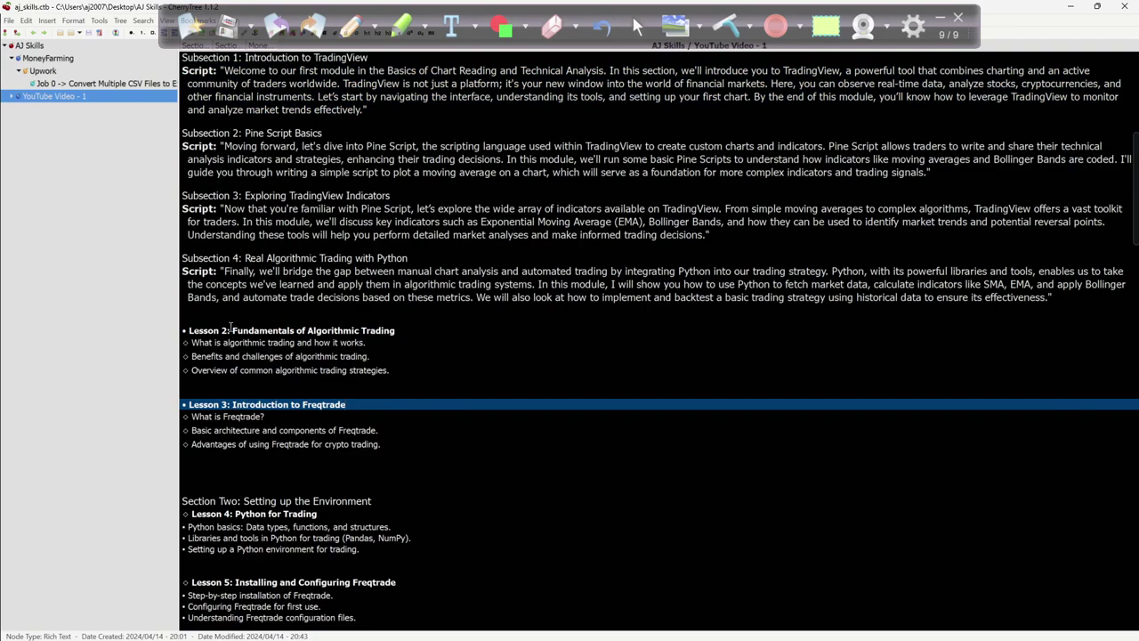
{"action": "left_click", "coordinate": [231, 330]}
{"action": "key", "text": "BackSpace"}
{"action": "type", "text": "3"}
Step: Renumber the "Introduction to Freqtrade" heading in Section One as Lesson 4
{"action": "key", "text": "Down"}
{"action": "key", "text": "Down"}
{"action": "key", "text": "Down"}
{"action": "key", "text": "Down"}
{"action": "key", "text": "Down"}
{"action": "key", "text": "Down"}
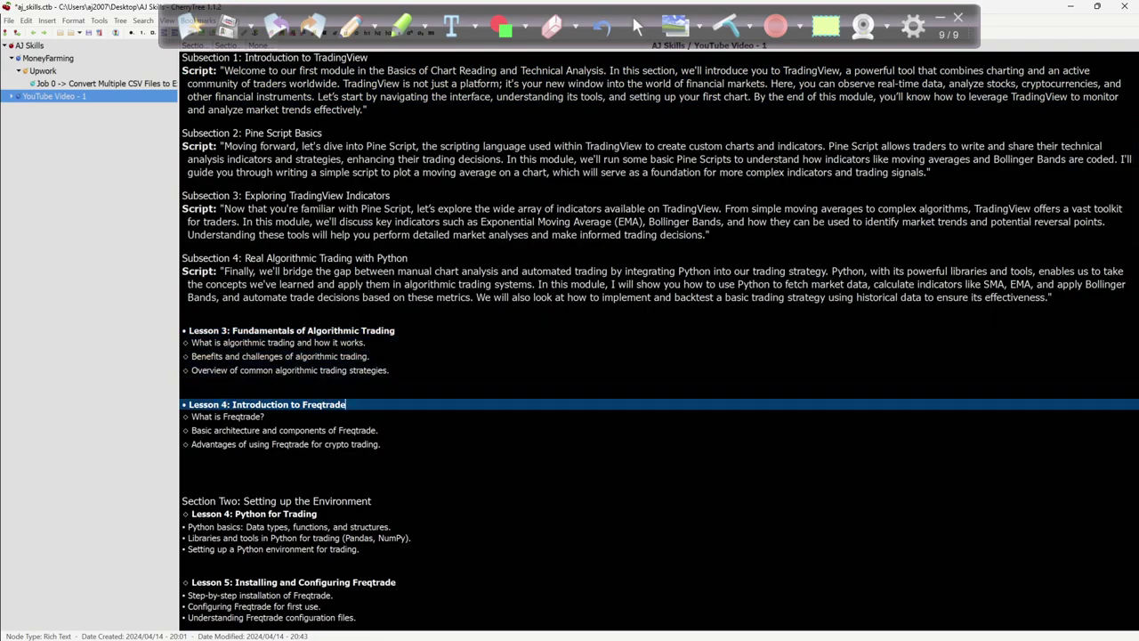
Step: Add "(5-10 Minutes Each)" at the end of the "Subsection 1: Introduction to TradingView" heading
{"action": "left_click", "coordinate": [645, 500]}
{"action": "scroll", "coordinate": [641, 493], "scroll_direction": "down", "scroll_amount": 2}
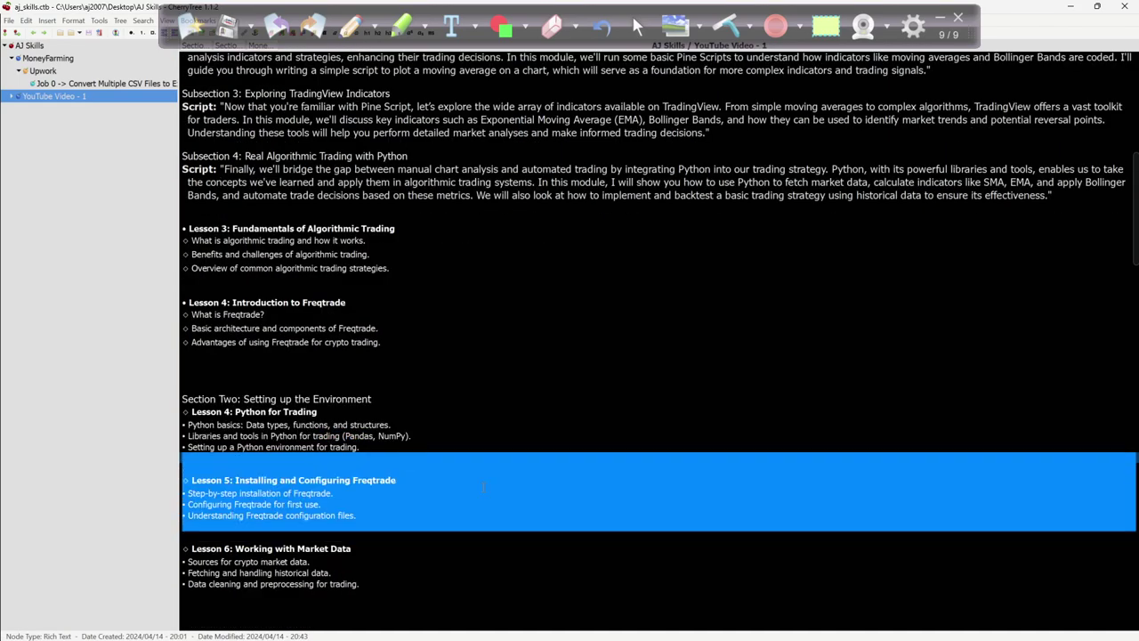
{"action": "left_click", "coordinate": [483, 486]}
{"action": "scroll", "coordinate": [483, 487], "scroll_direction": "down", "scroll_amount": 1}
{"action": "scroll", "coordinate": [476, 427], "scroll_direction": "up", "scroll_amount": 8}
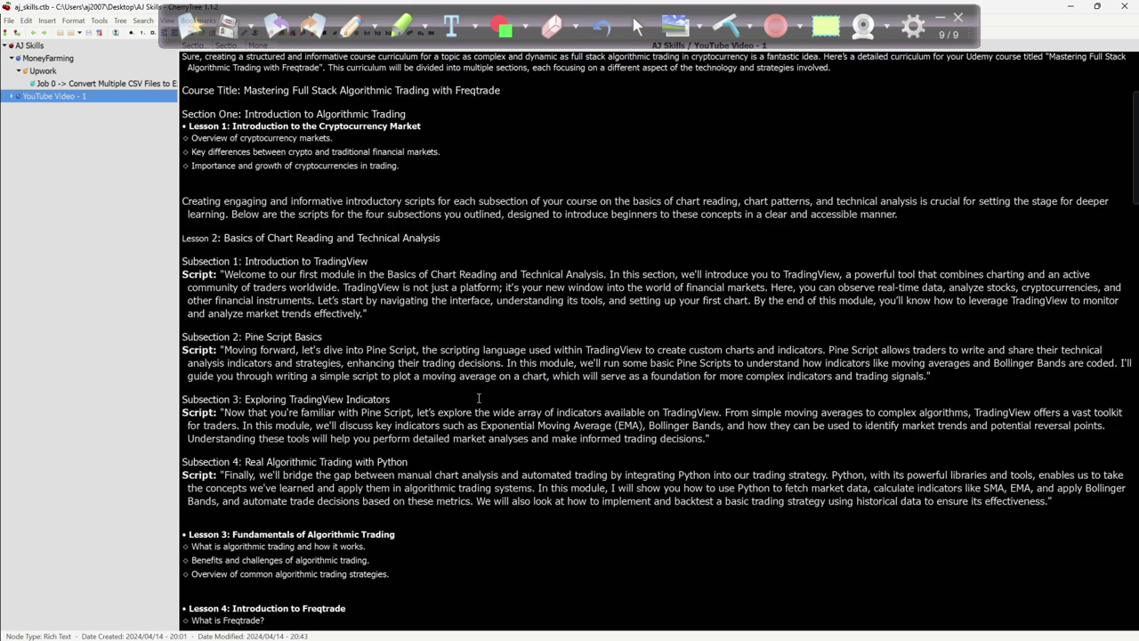
{"action": "left_click", "coordinate": [462, 328]}
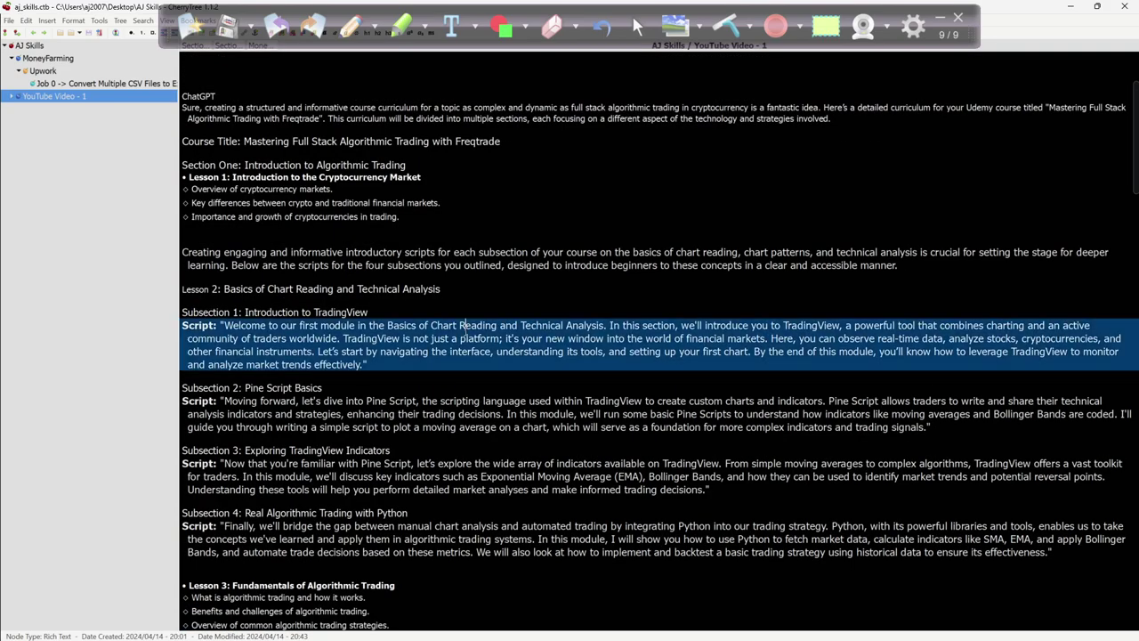
{"action": "left_click", "coordinate": [395, 300]}
{"action": "left_click", "coordinate": [398, 312]}
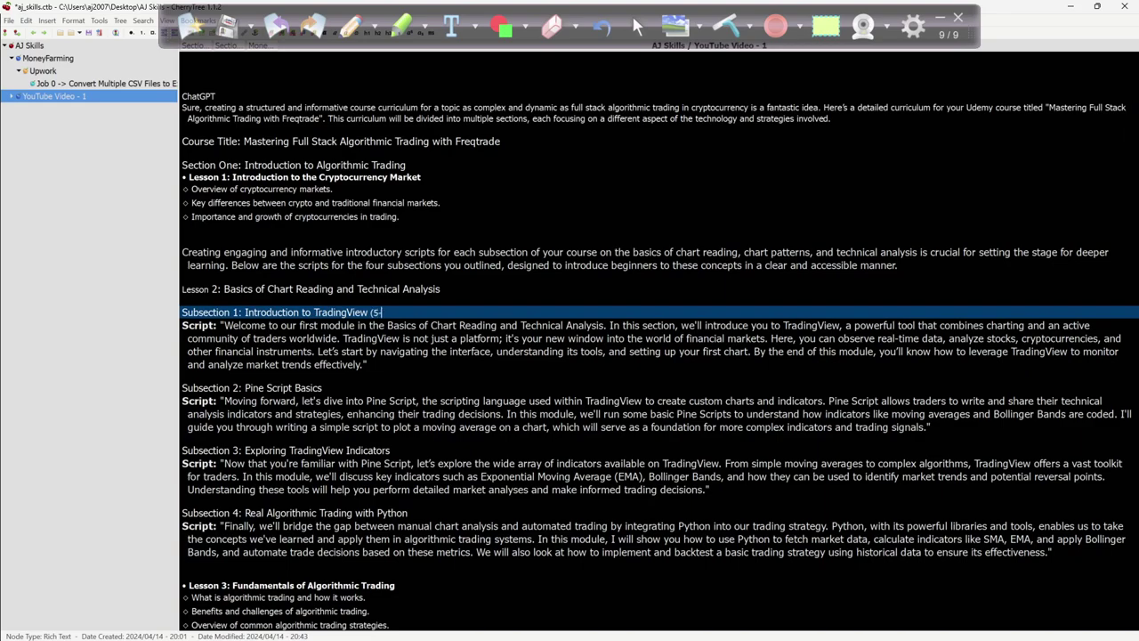
{"action": "type", "text": "(5-10 Minutes Each)"}
{"action": "key", "text": "alt+Tab"}
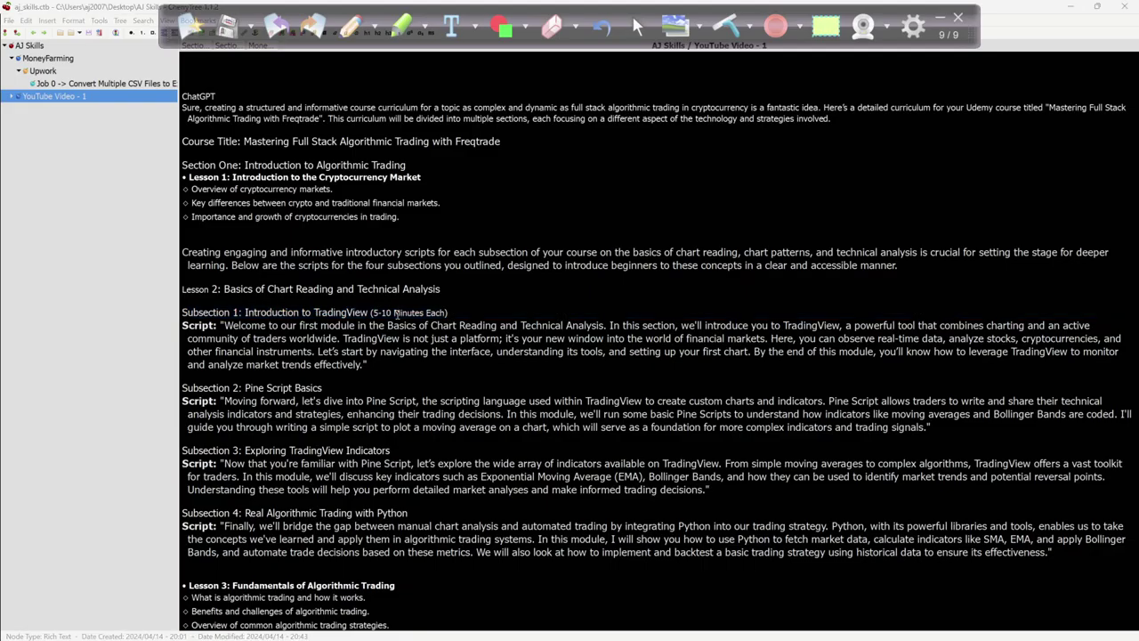
{"action": "left_click", "coordinate": [590, 309]}
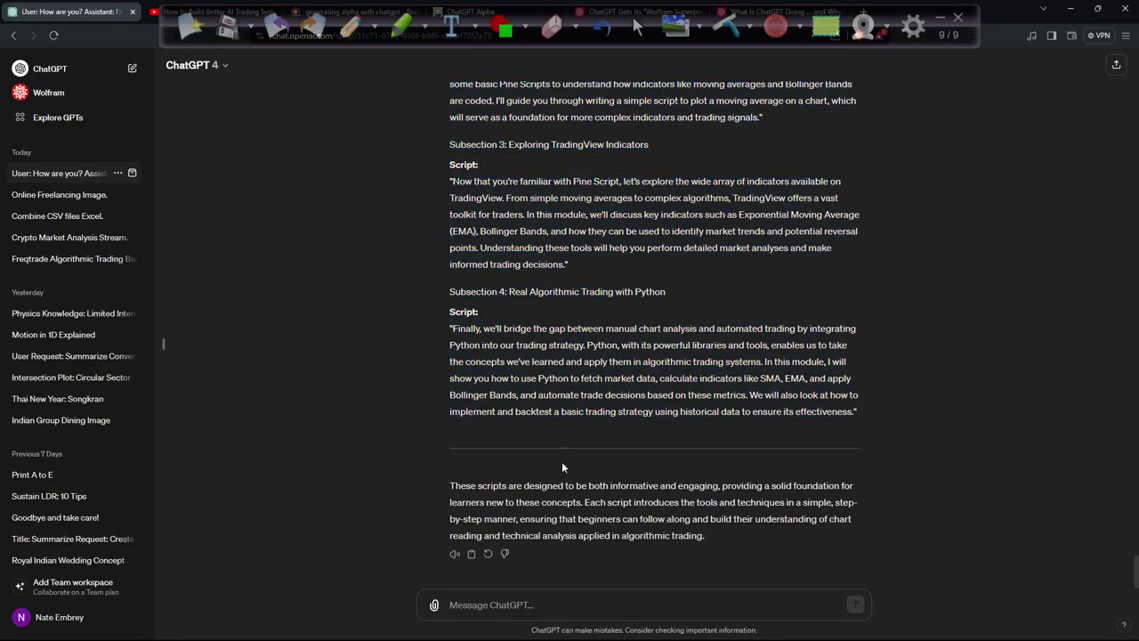
{"action": "left_click", "coordinate": [527, 602]}
{"action": "key", "text": "alt+Tab"}
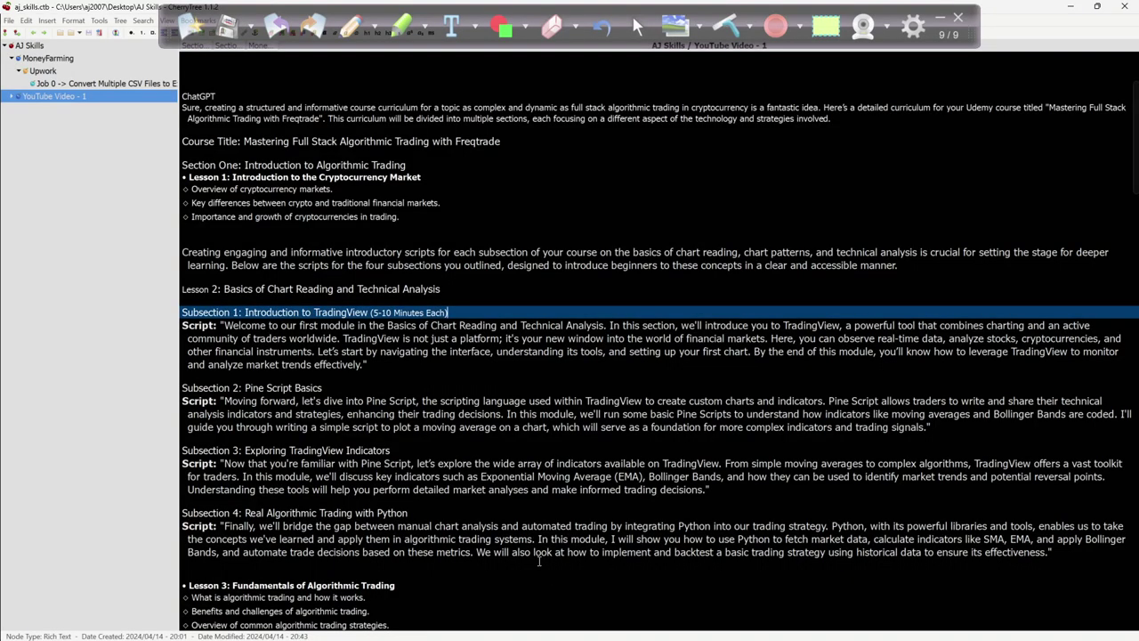
Step: Review the Section One outline from the Lesson 1 topics down to the end of the Lesson 2 scripts
{"action": "left_click", "coordinate": [383, 229]}
{"action": "key", "text": "Up"}
{"action": "key", "text": "Up"}
{"action": "key", "text": "Up"}
{"action": "key", "text": "Up"}
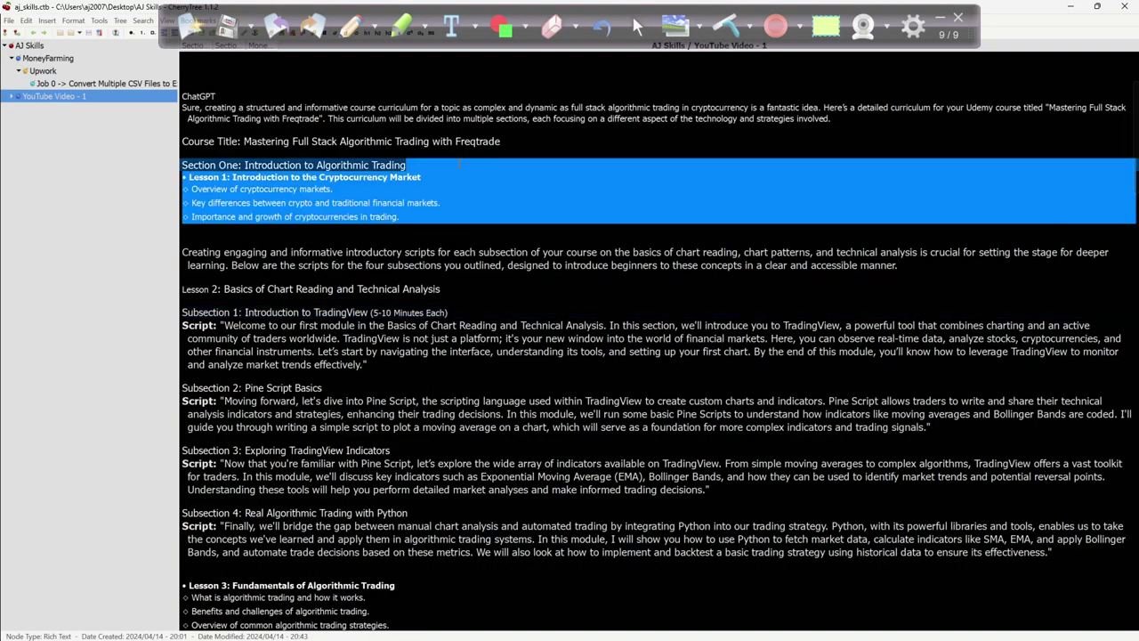
{"action": "scroll", "coordinate": [444, 227], "scroll_direction": "down", "scroll_amount": 1}
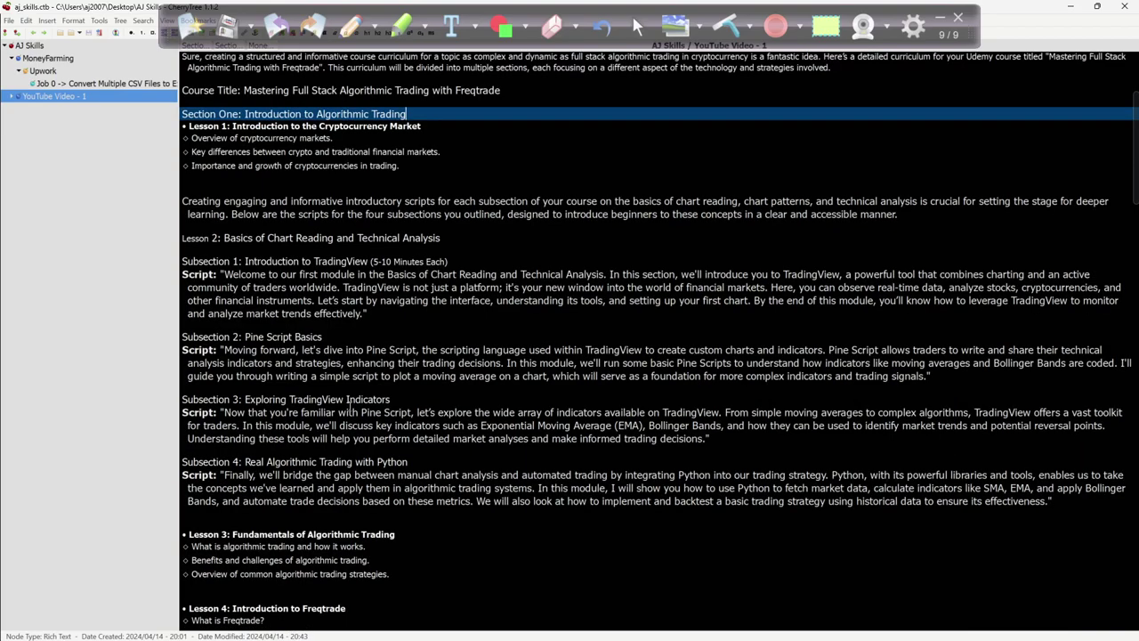
{"action": "scroll", "coordinate": [462, 323], "scroll_direction": "down", "scroll_amount": 1}
{"action": "left_click_drag", "start_coordinate": [469, 450], "coordinate": [373, 211]}
{"action": "left_click", "coordinate": [374, 210]}
{"action": "scroll", "coordinate": [437, 305], "scroll_direction": "down", "scroll_amount": 3}
{"action": "left_click", "coordinate": [438, 305]}
{"action": "scroll", "coordinate": [438, 305], "scroll_direction": "up", "scroll_amount": 2}
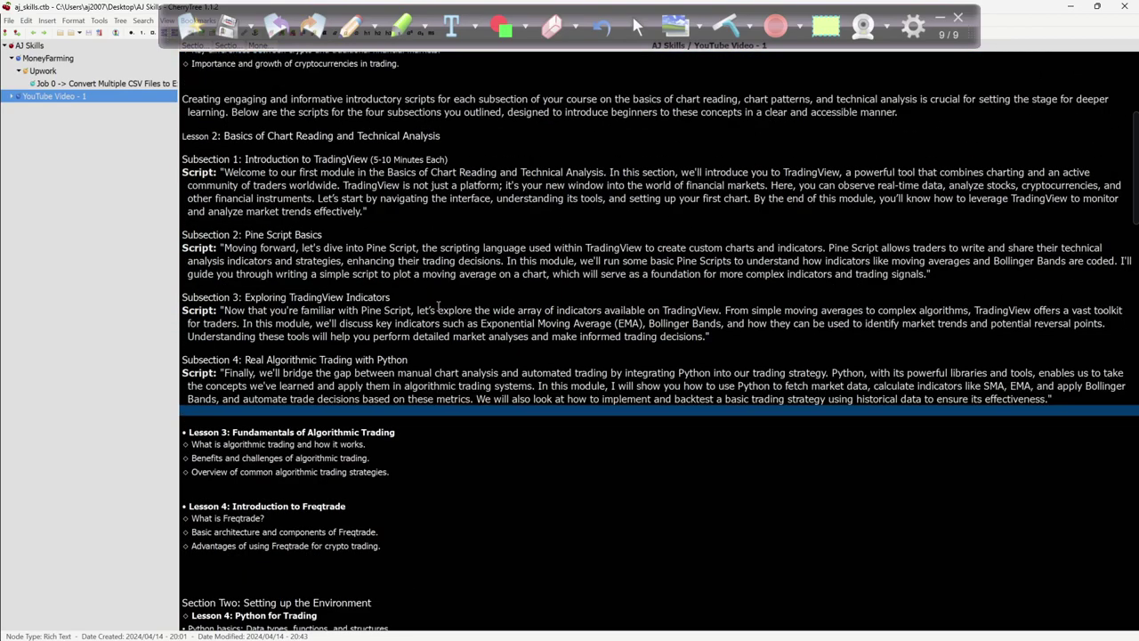
Step: Look over the four subsection scripts under Lesson 2 and the Lesson 3 heading that follows them
{"action": "left_click", "coordinate": [418, 191]}
{"action": "left_click", "coordinate": [392, 261]}
{"action": "left_click", "coordinate": [374, 298]}
{"action": "left_click", "coordinate": [355, 336]}
{"action": "left_click", "coordinate": [355, 373]}
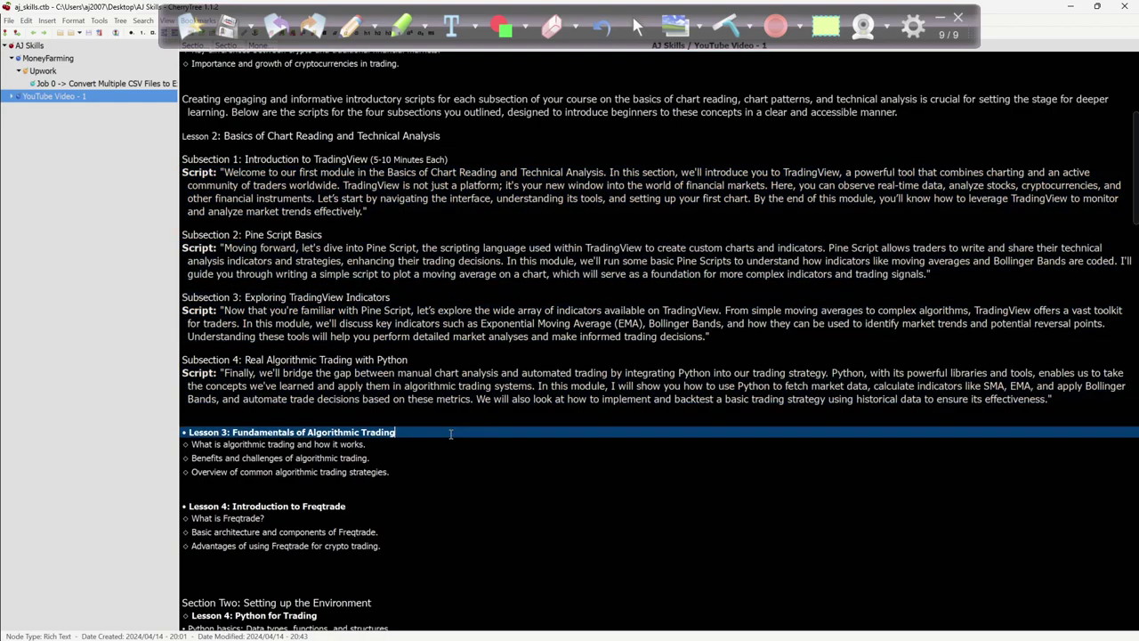
{"action": "left_click_drag", "start_coordinate": [356, 432], "coordinate": [409, 261]}
{"action": "left_click", "coordinate": [409, 260]}
{"action": "left_click_drag", "start_coordinate": [332, 413], "coordinate": [421, 405]}
{"action": "left_click", "coordinate": [291, 138]}
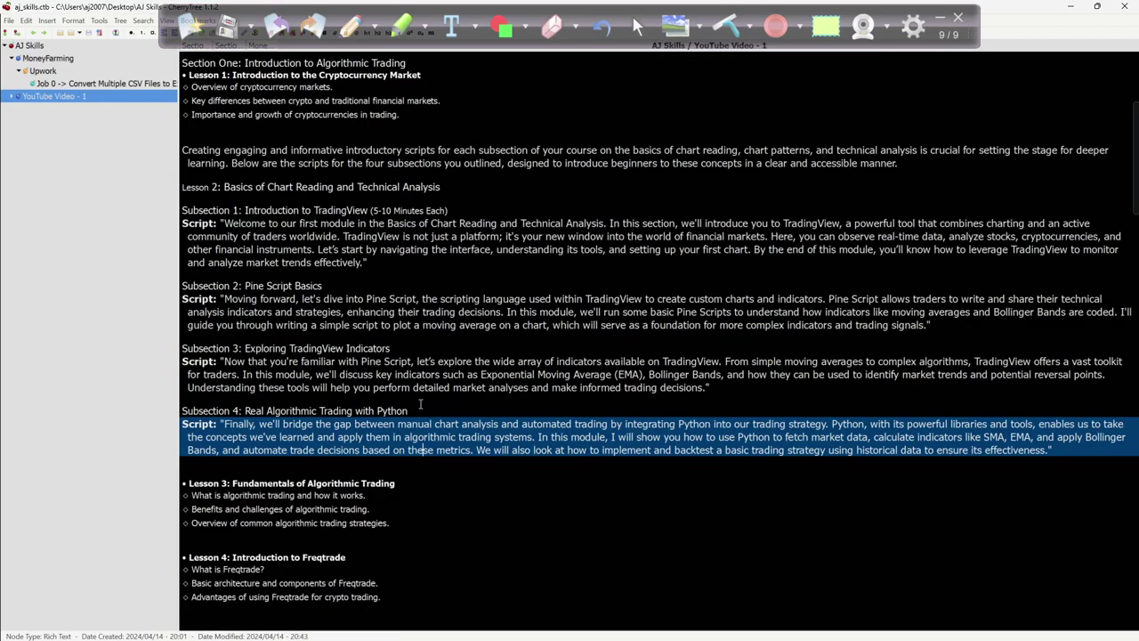
Step: Copy the "Lesson 3: Fundamentals of Algorithmic Trading" heading together with its three topic lines
{"action": "scroll", "coordinate": [359, 310], "scroll_direction": "down", "scroll_amount": 6}
{"action": "left_click_drag", "start_coordinate": [427, 215], "coordinate": [443, 304]}
{"action": "left_click_drag", "start_coordinate": [434, 220], "coordinate": [503, 316]}
{"action": "left_click_drag", "start_coordinate": [467, 361], "coordinate": [423, 285]}
{"action": "left_click", "coordinate": [423, 283]}
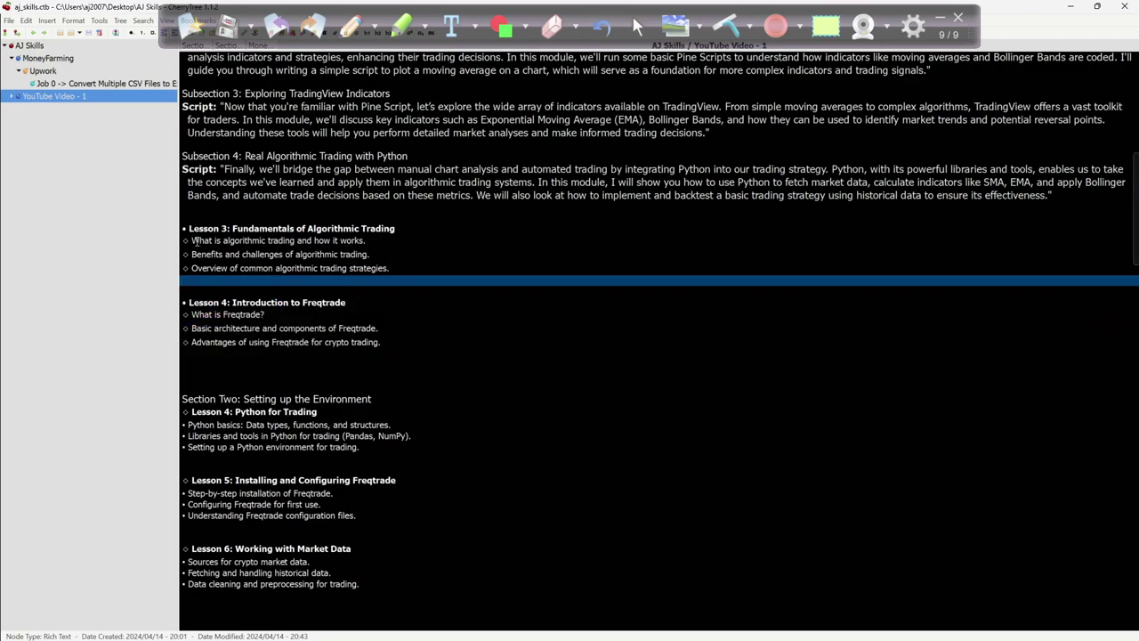
{"action": "left_click_drag", "start_coordinate": [381, 239], "coordinate": [184, 241]}
{"action": "left_click", "coordinate": [423, 281]}
{"action": "left_click_drag", "start_coordinate": [424, 258], "coordinate": [276, 255]}
{"action": "left_click", "coordinate": [453, 281]}
{"action": "left_click_drag", "start_coordinate": [452, 280], "coordinate": [267, 213]}
{"action": "key", "text": "ctrl+c"}
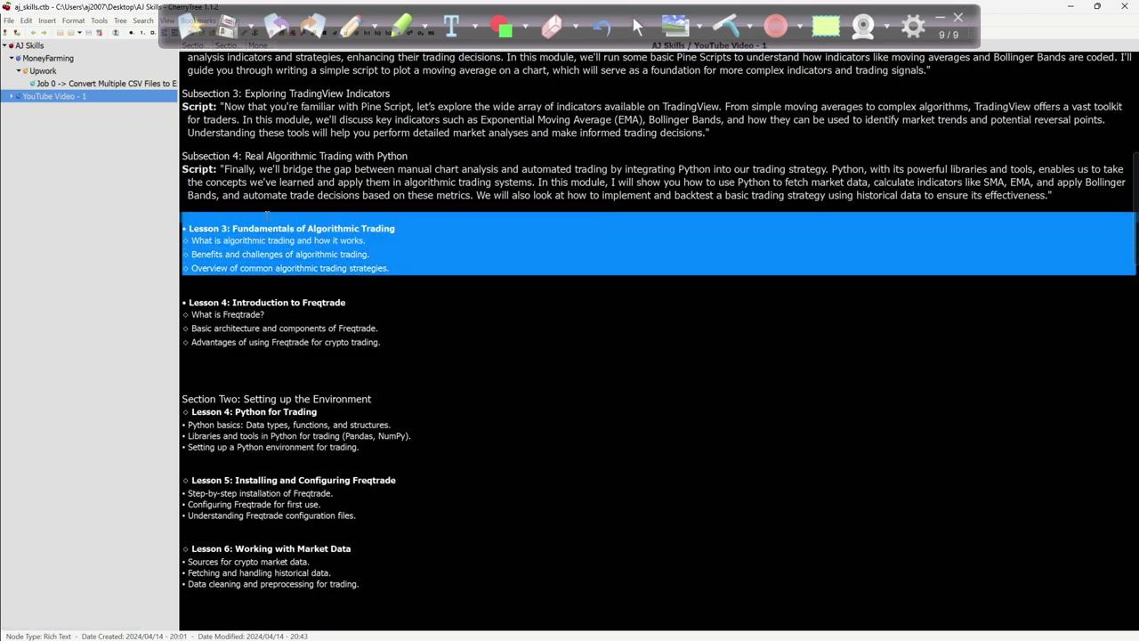
{"action": "left_click", "coordinate": [379, 314]}
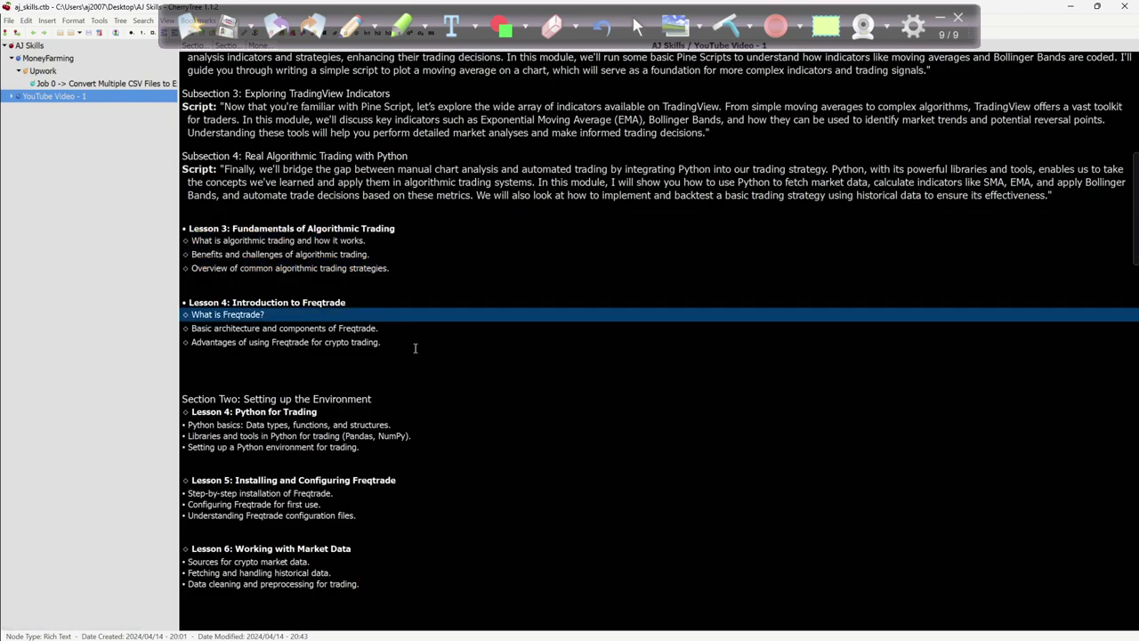
{"action": "left_click_drag", "start_coordinate": [412, 281], "coordinate": [267, 218]}
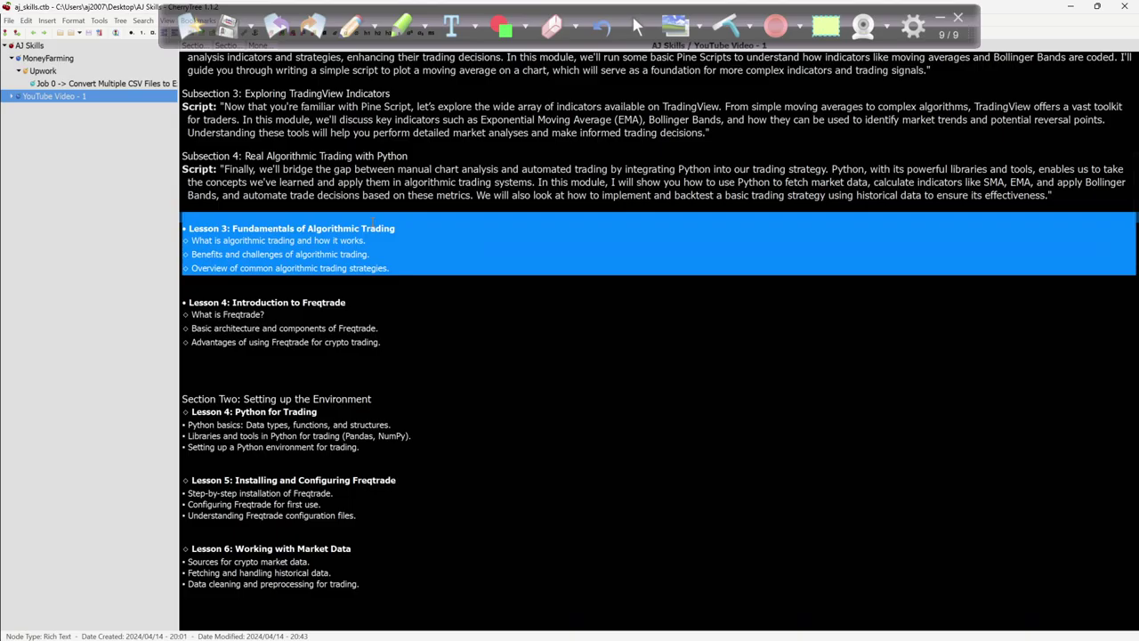
Step: Switch to ChatGPT; compose "Okay chatgpt, that was exceptionally good content from you, thanks for that, now I want you to do the same for this lesson too,"
{"action": "key", "text": "alt+Tab"}
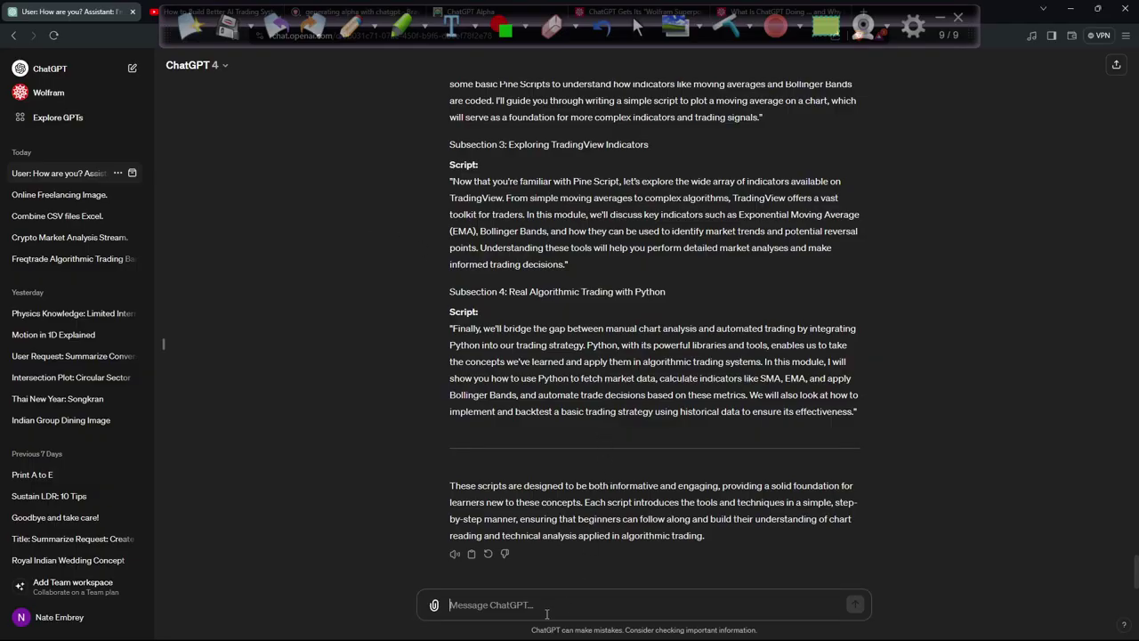
{"action": "type", "text": "Okay chatgpt, that was"}
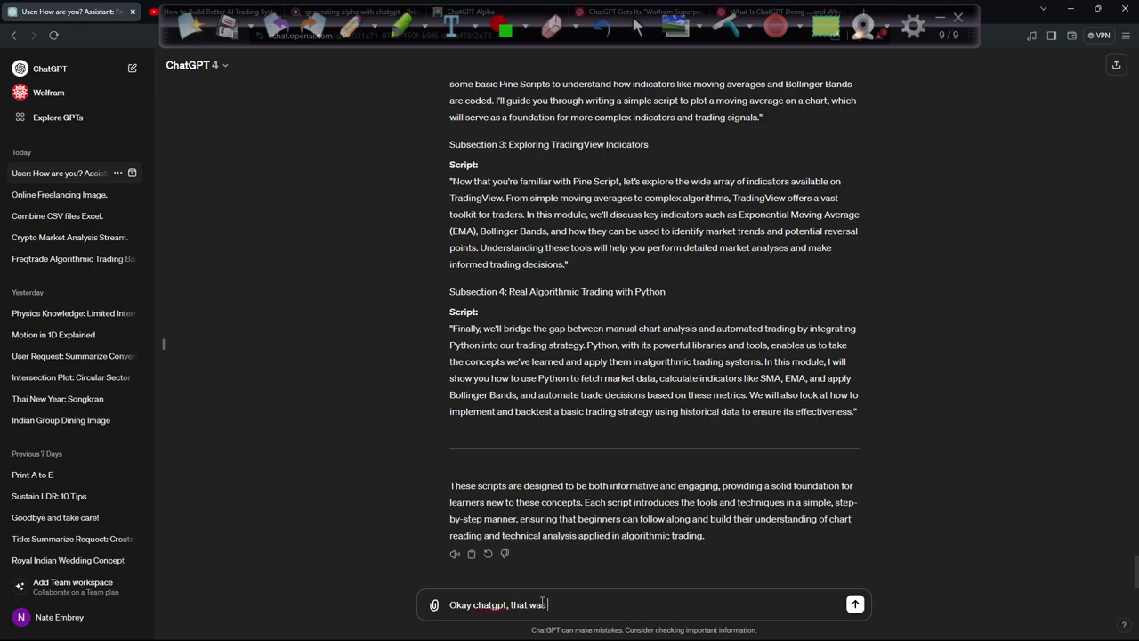
{"action": "type", "text": "ceptionally good content from yo"}
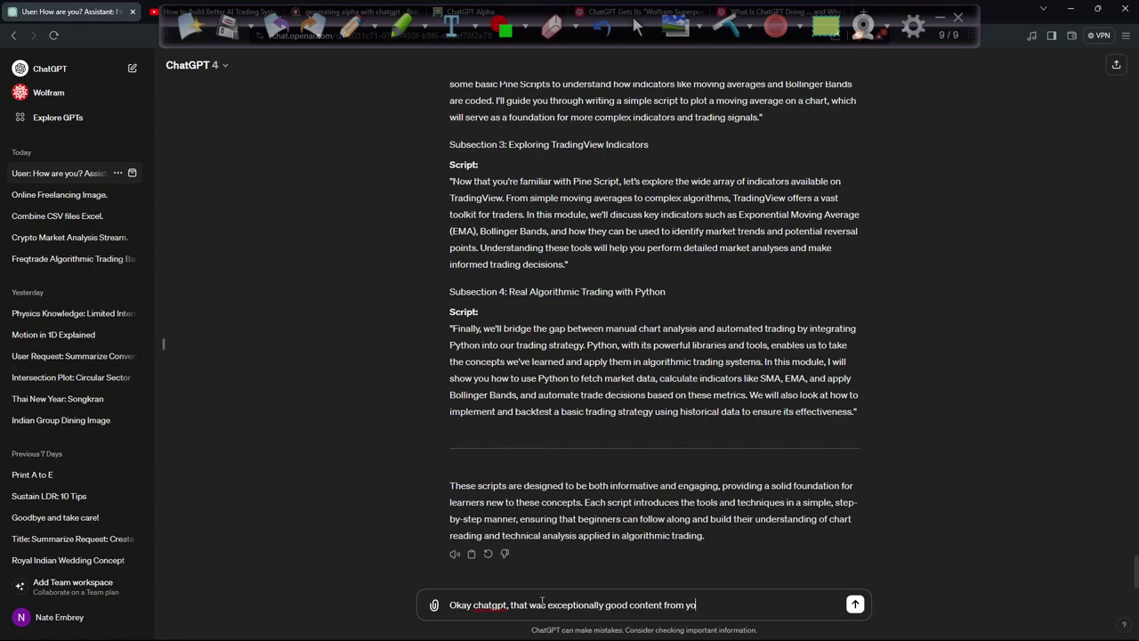
{"action": "type", "text": "for that, now I want you to do the same for this les"}
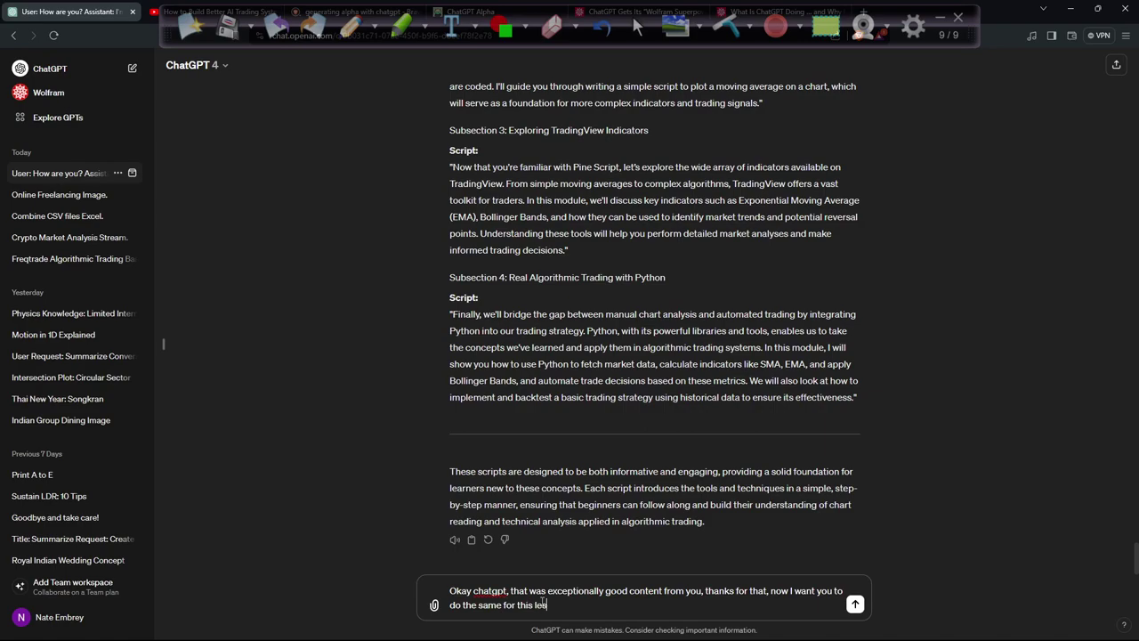
{"action": "type", "text": ","}
Step: Paste the copied Lesson 3 outline on a new line below the request and send the message
{"action": "key", "text": "shift+Return"}
{"action": "key", "text": "ctrl+v"}
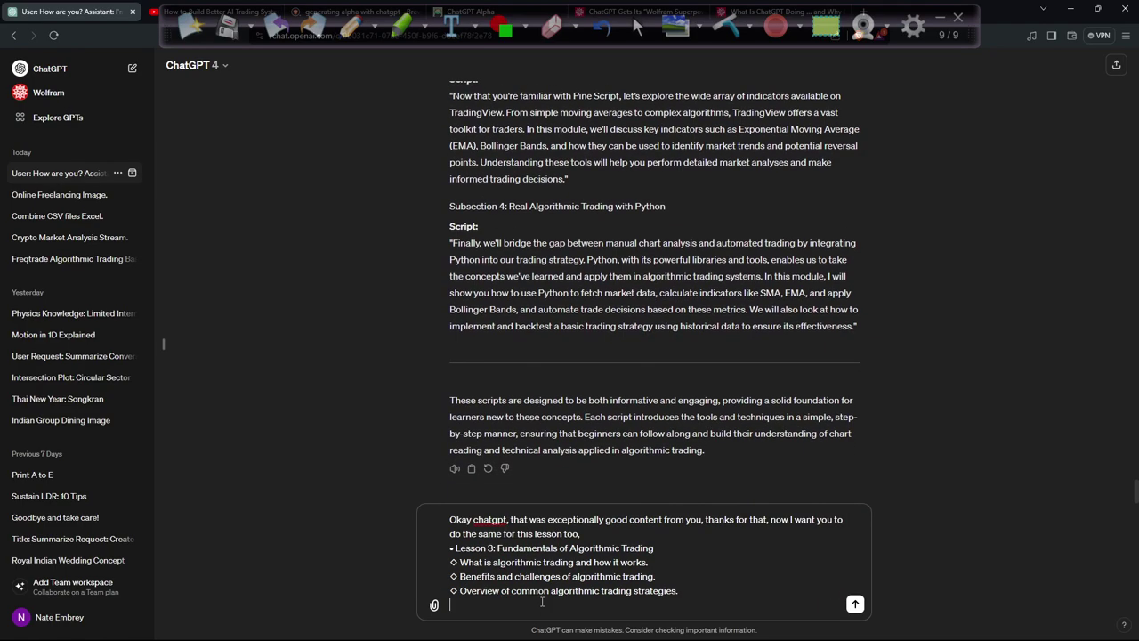
{"action": "key", "text": "Return"}
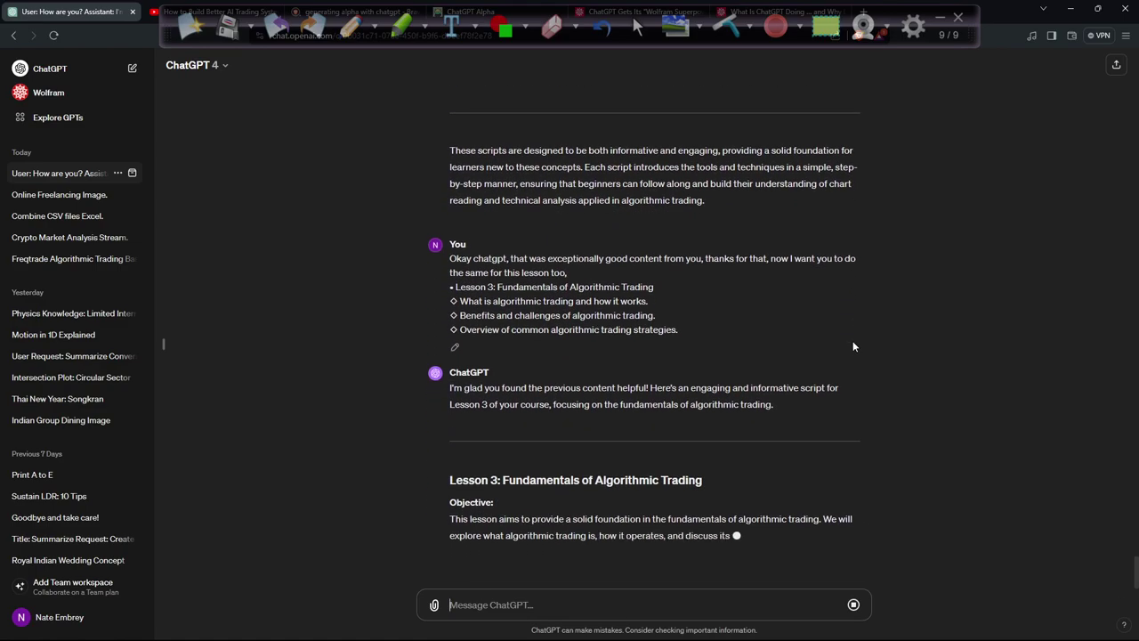
Step: Read the opening of the new response and the objective of Lesson 3 on algorithmic trading fundamentals
{"action": "left_click_drag", "start_coordinate": [446, 371], "coordinate": [737, 389]}
{"action": "left_click", "coordinate": [737, 389]}
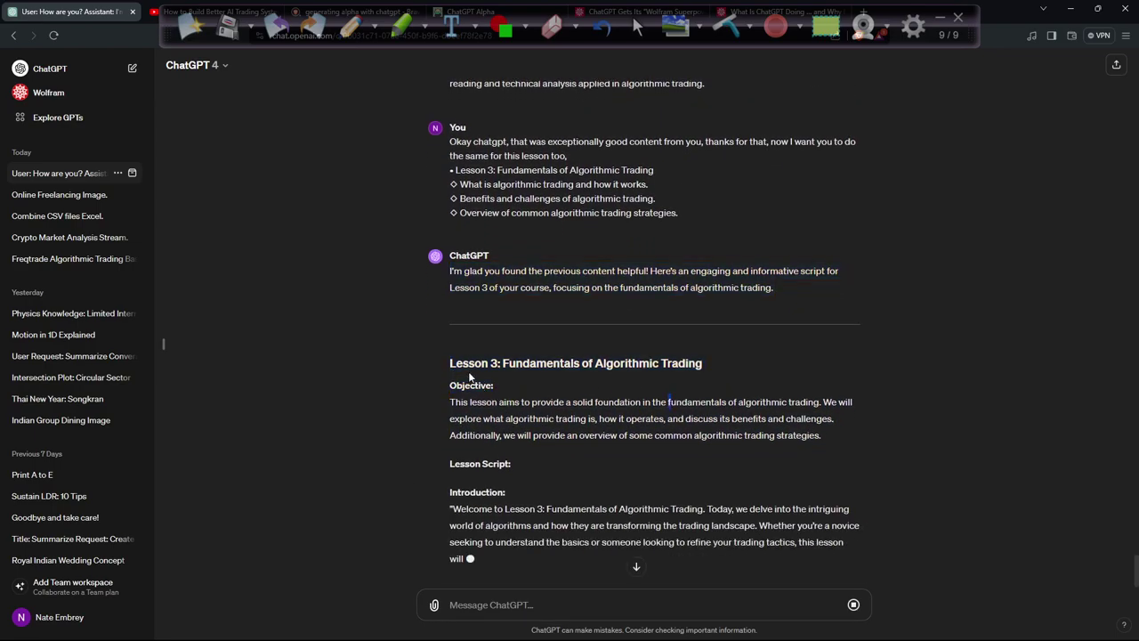
{"action": "left_click_drag", "start_coordinate": [449, 412], "coordinate": [536, 378]}
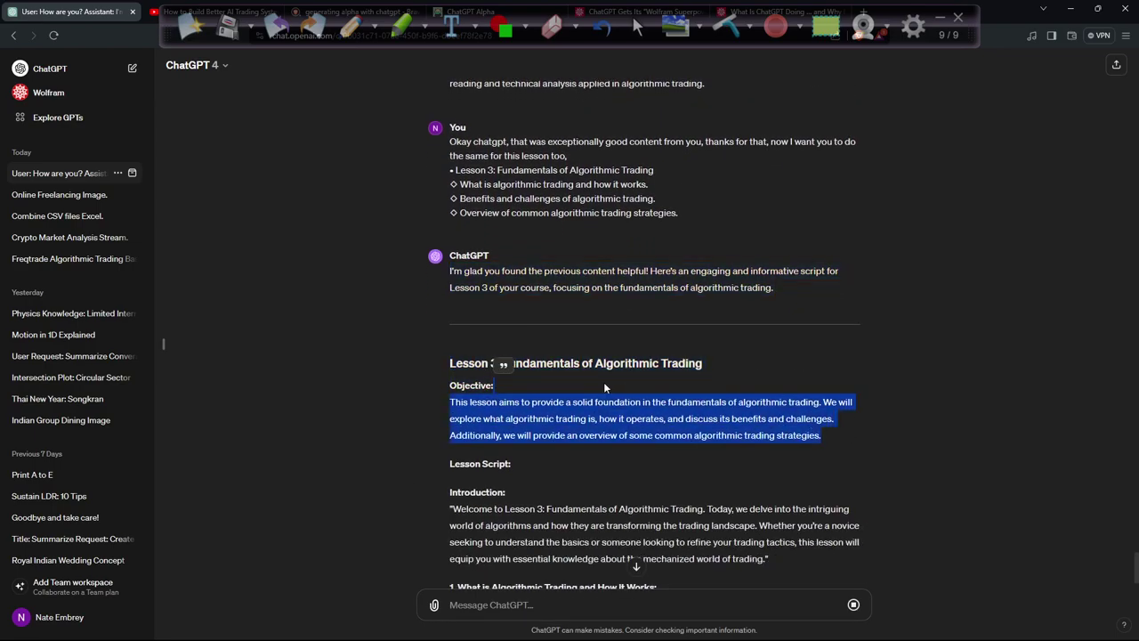
{"action": "left_click", "coordinate": [469, 415]}
{"action": "left_click_drag", "start_coordinate": [450, 402], "coordinate": [690, 405]}
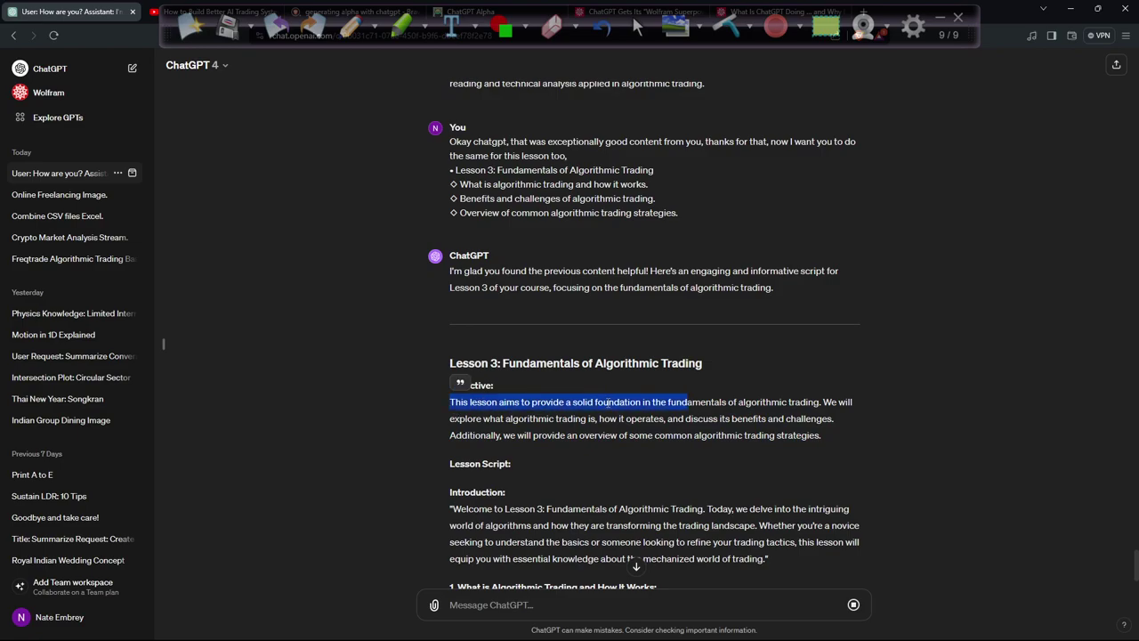
{"action": "left_click_drag", "start_coordinate": [582, 402], "coordinate": [801, 403]}
{"action": "left_click", "coordinate": [804, 405]}
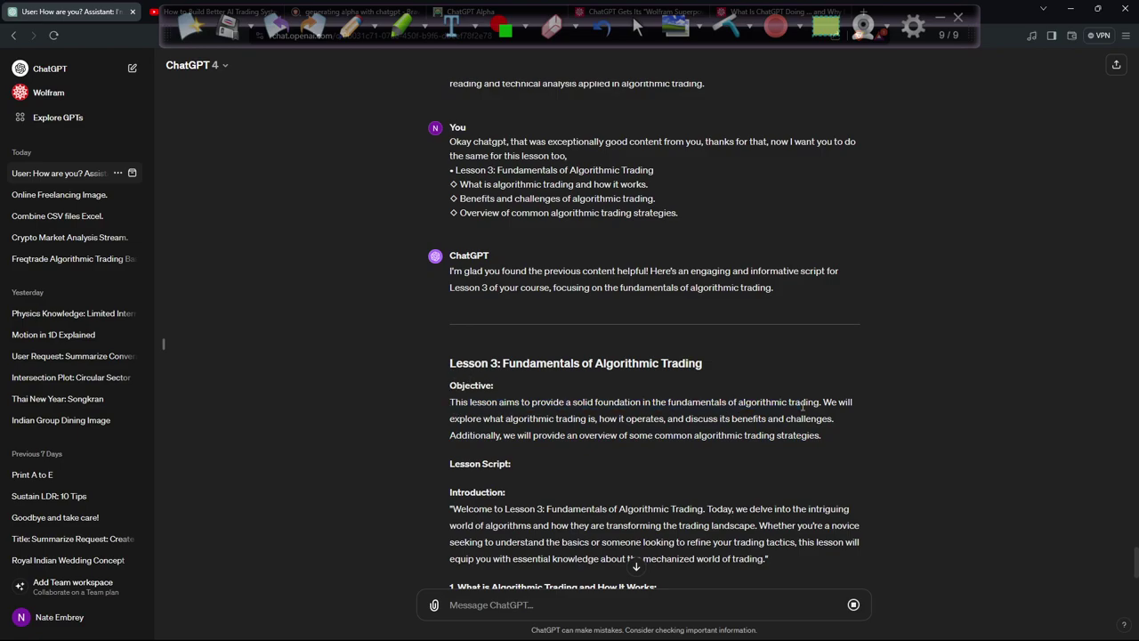
Step: Read the Lesson 3 script's introduction and its sections on how algorithmic trading works and its benefits and challenges
{"action": "scroll", "coordinate": [862, 419], "scroll_direction": "down", "scroll_amount": 2}
{"action": "triple_click", "coordinate": [480, 319]}
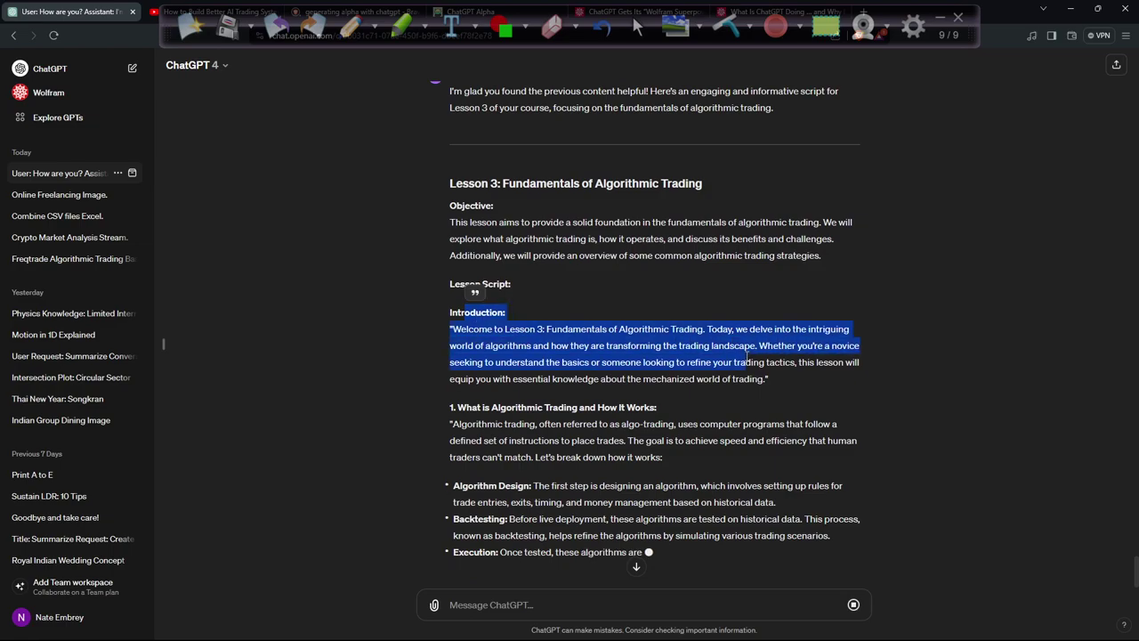
{"action": "left_click", "coordinate": [515, 322]}
{"action": "left_click_drag", "start_coordinate": [450, 105], "coordinate": [768, 301]}
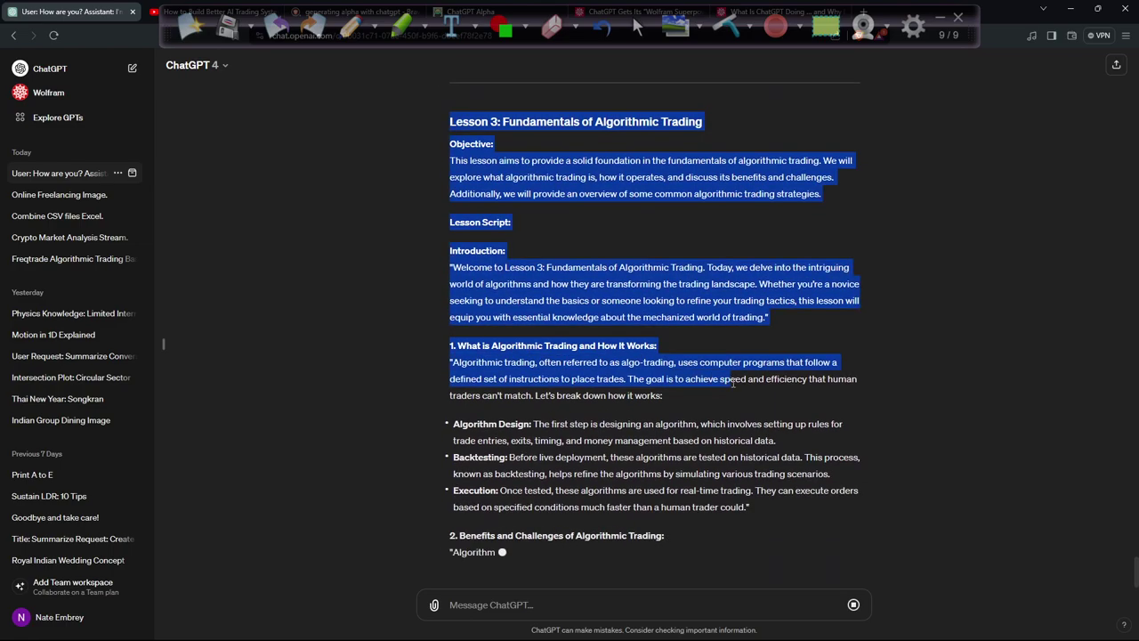
{"action": "left_click", "coordinate": [666, 381]}
{"action": "left_click_drag", "start_coordinate": [666, 381], "coordinate": [452, 294]}
{"action": "left_click", "coordinate": [491, 279]}
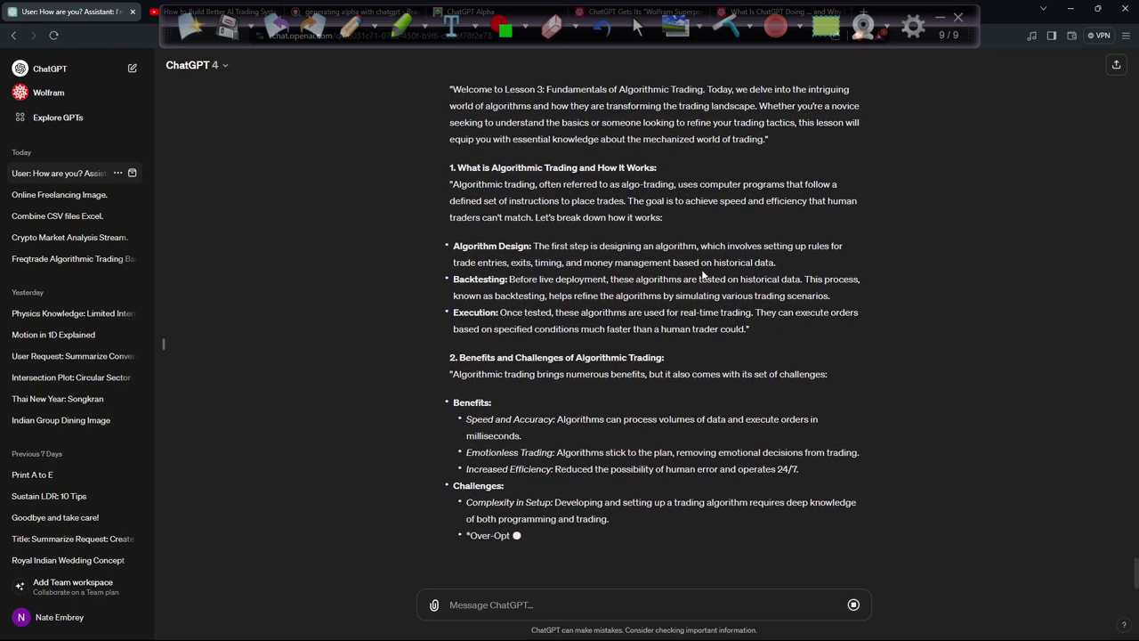
{"action": "scroll", "coordinate": [806, 319], "scroll_direction": "up", "scroll_amount": 2}
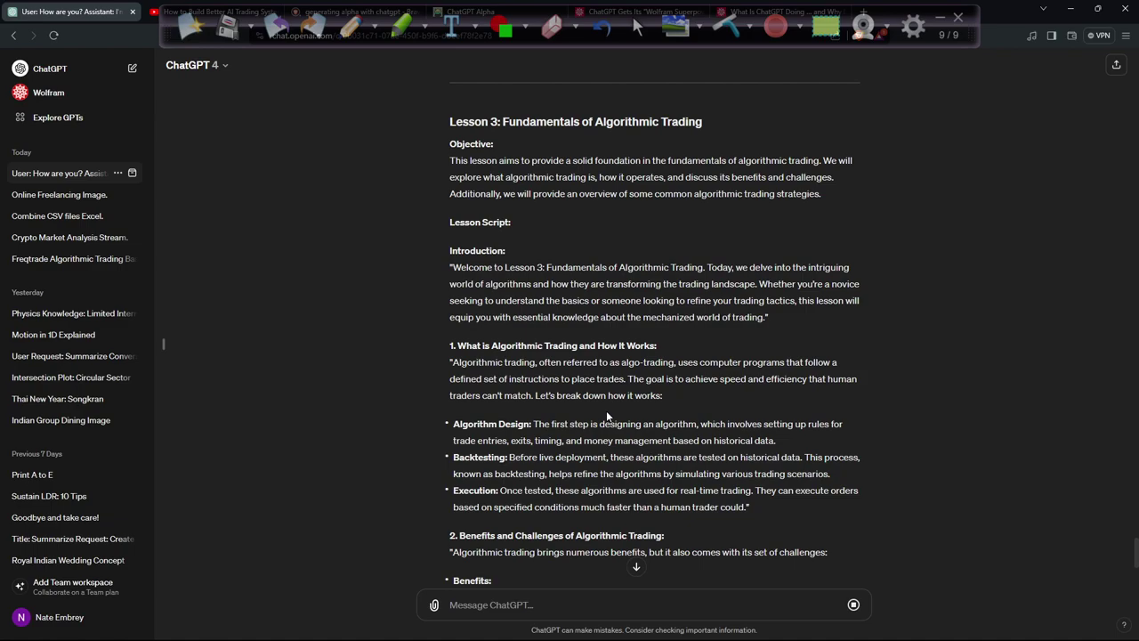
{"action": "scroll", "coordinate": [606, 410], "scroll_direction": "down", "scroll_amount": 2}
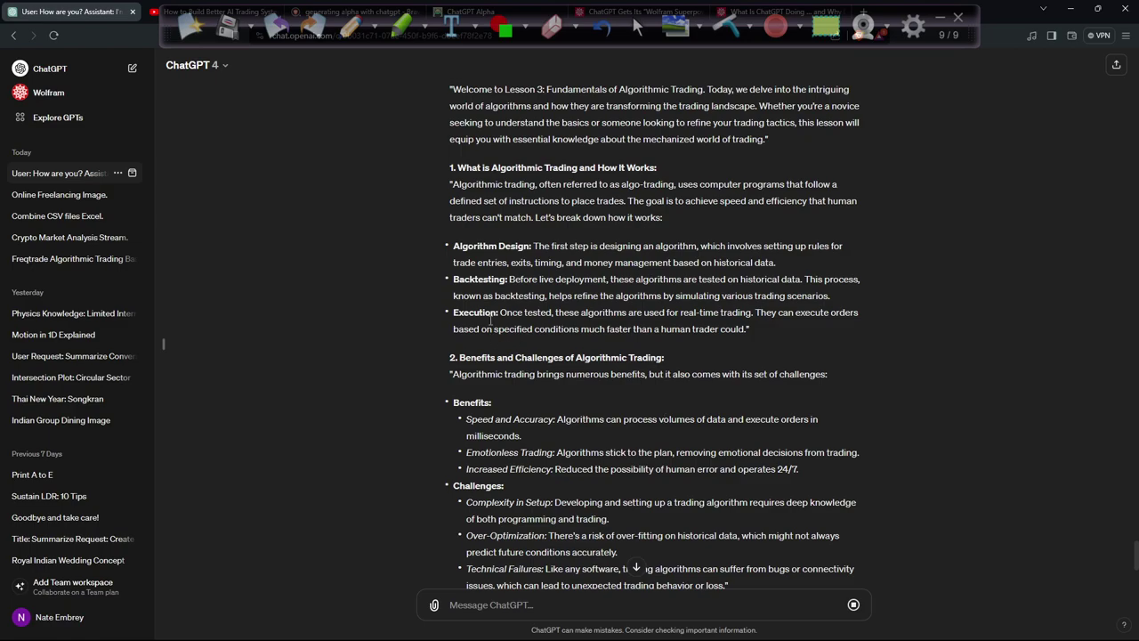
Step: Switch on the Ink2Go annotation pen, clear the stray mark with a fresh page, and exit Ink2Go, confirming the exit
{"action": "key", "text": "ctrl+shift+2"}
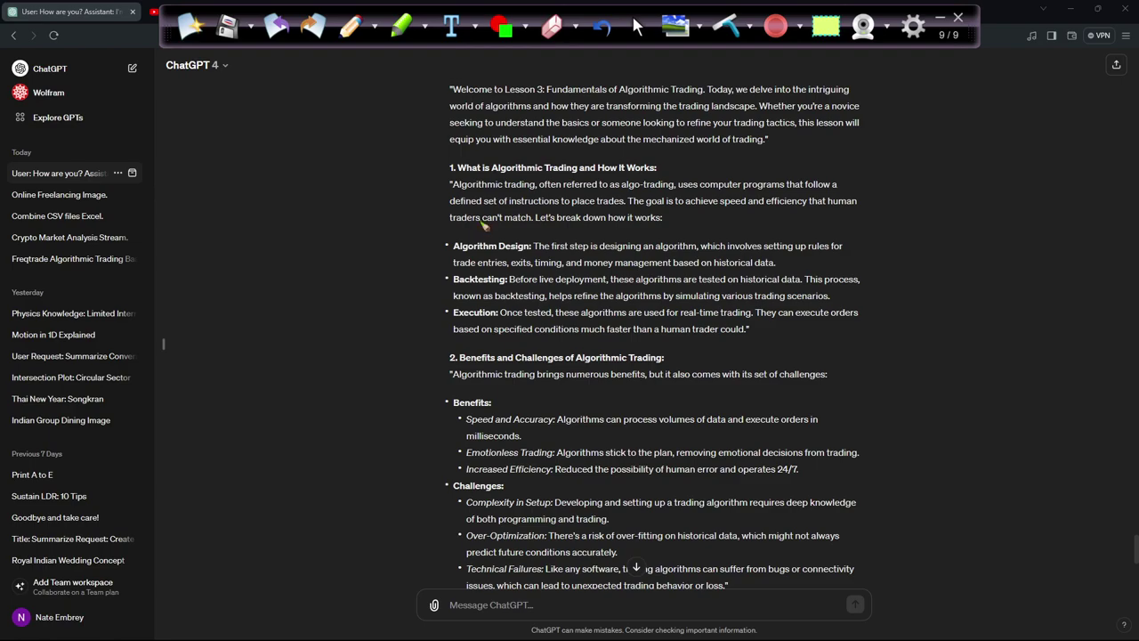
{"action": "left_click_drag", "start_coordinate": [481, 224], "coordinate": [486, 226]}
{"action": "left_click", "coordinate": [197, 26]}
{"action": "left_click", "coordinate": [913, 27]}
{"action": "left_click", "coordinate": [940, 223]}
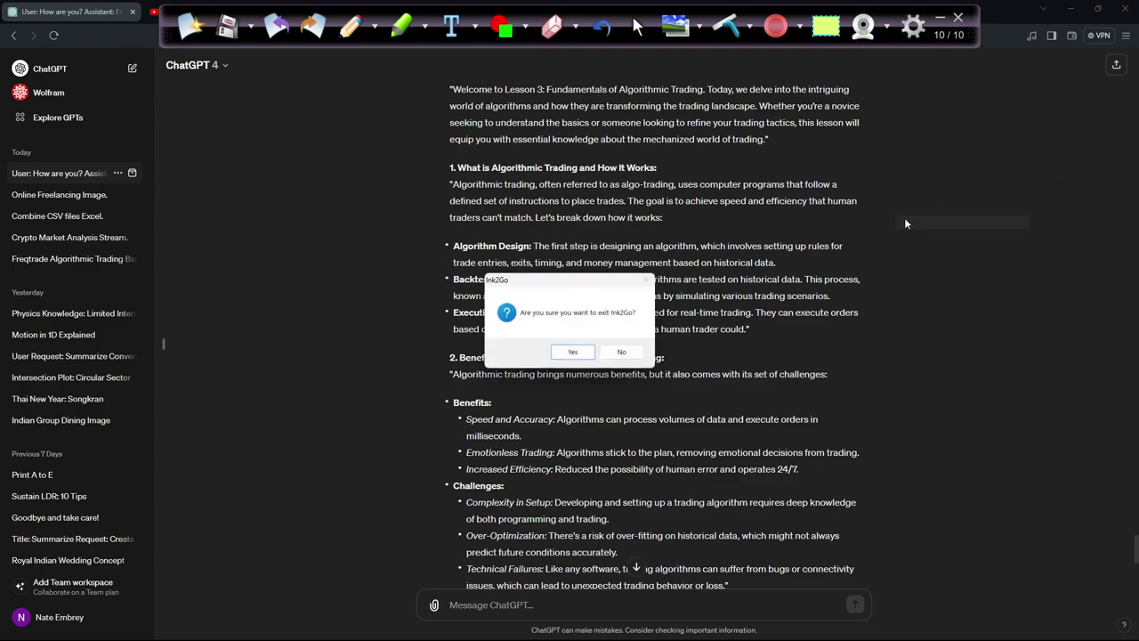
{"action": "left_click", "coordinate": [566, 350]}
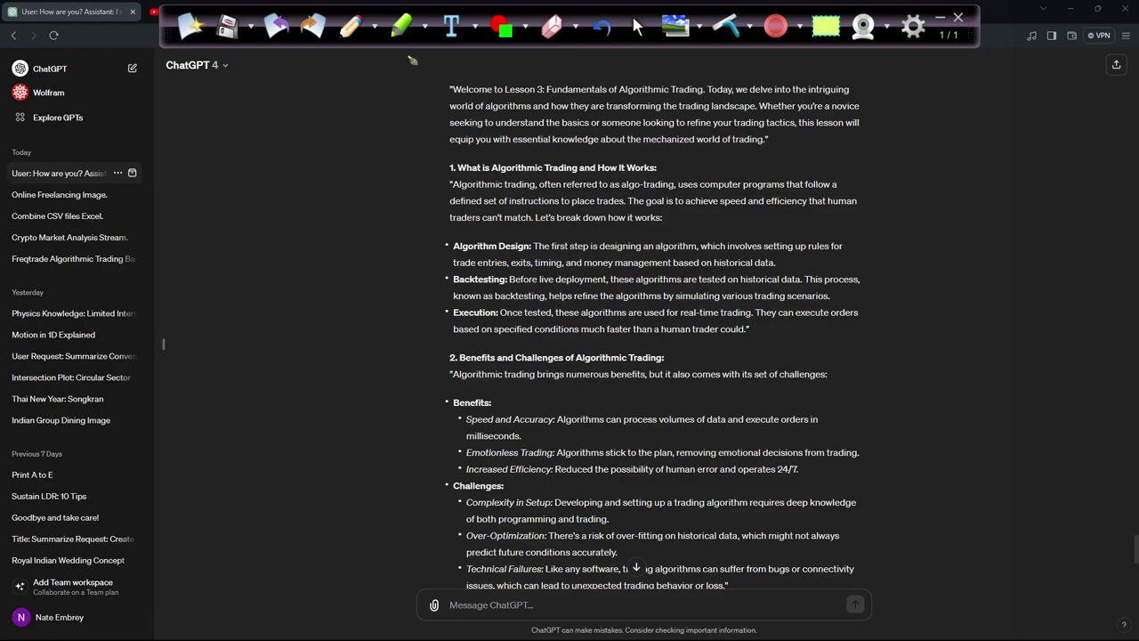
Step: Set the annotation pen to Yellow Green with Medium thickness on a fresh annotation page
{"action": "left_click", "coordinate": [375, 28]}
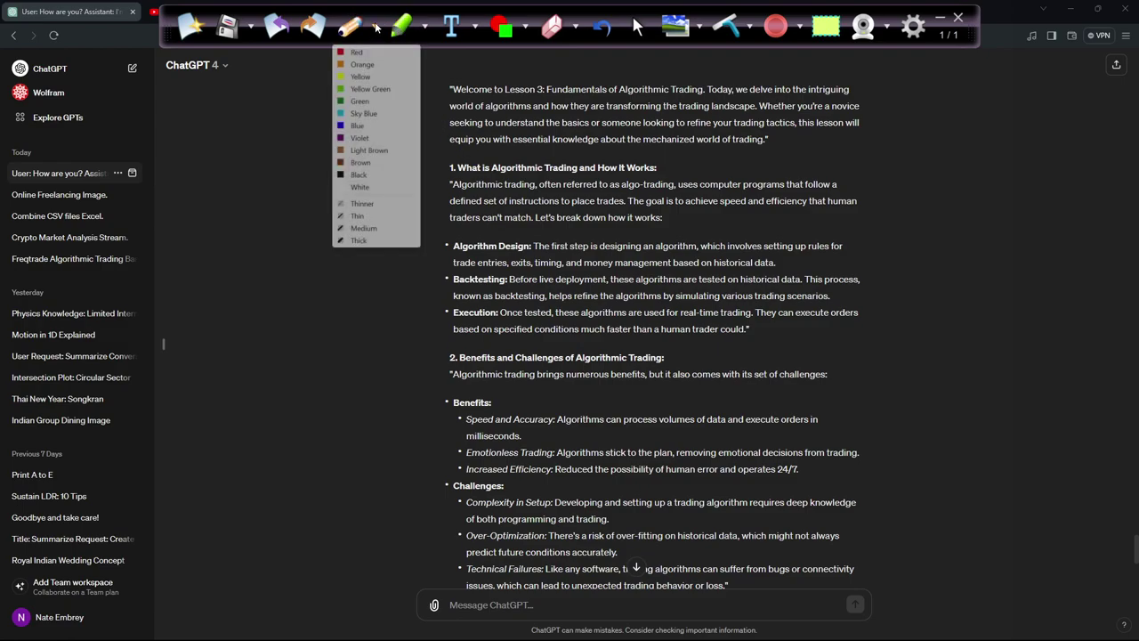
{"action": "left_click", "coordinate": [360, 138]}
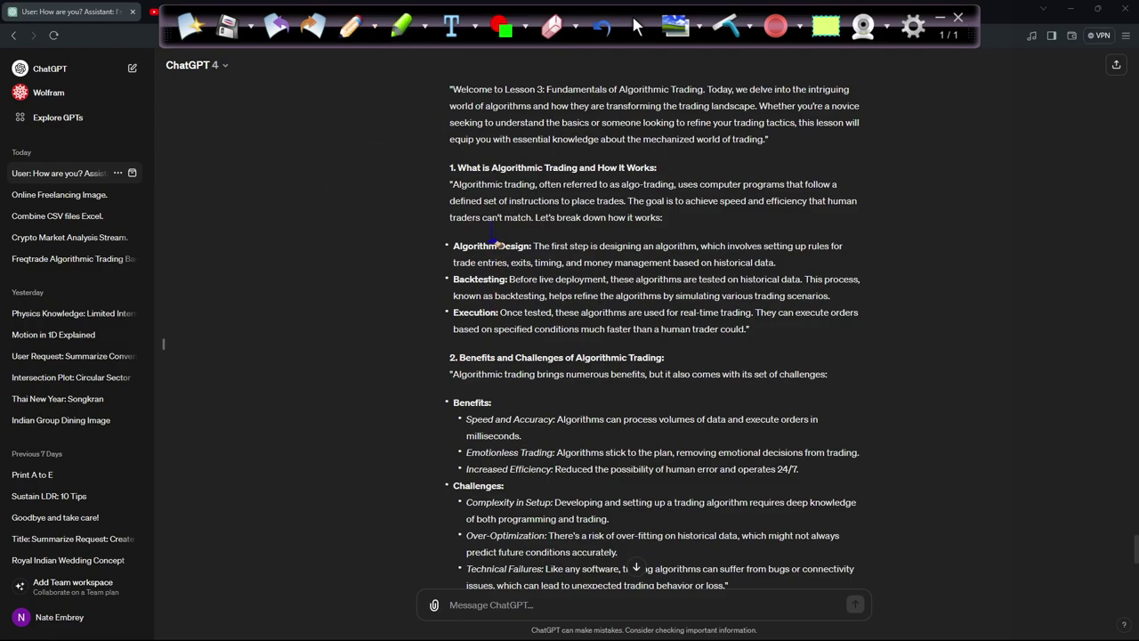
{"action": "left_click", "coordinate": [313, 26]}
{"action": "left_click", "coordinate": [377, 30]}
{"action": "left_click", "coordinate": [363, 103]}
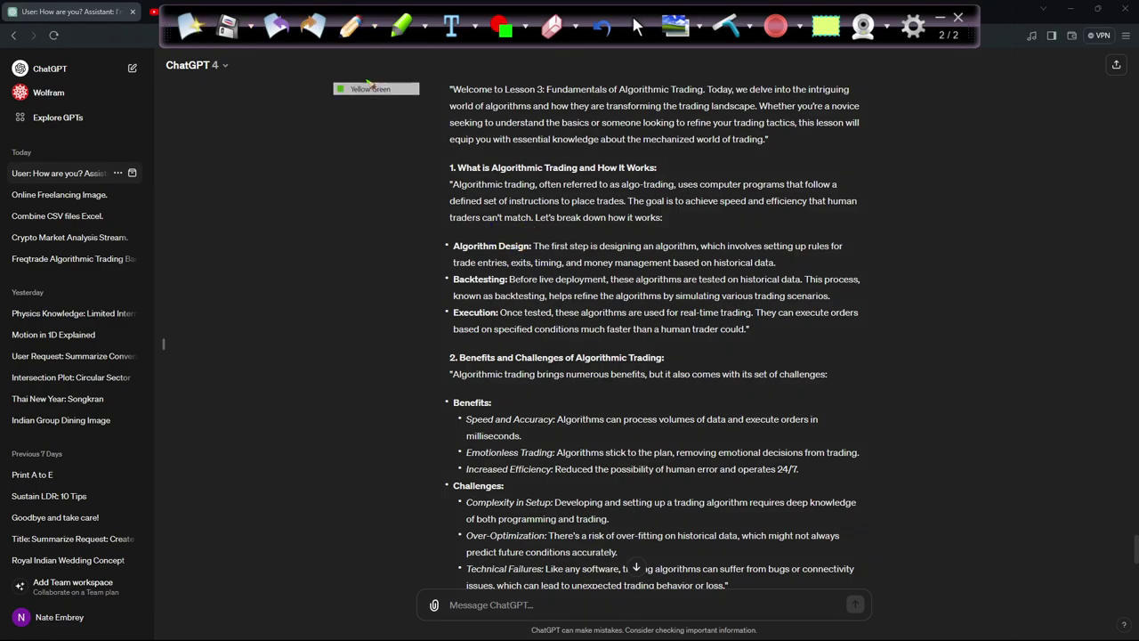
{"action": "left_click", "coordinate": [375, 29]}
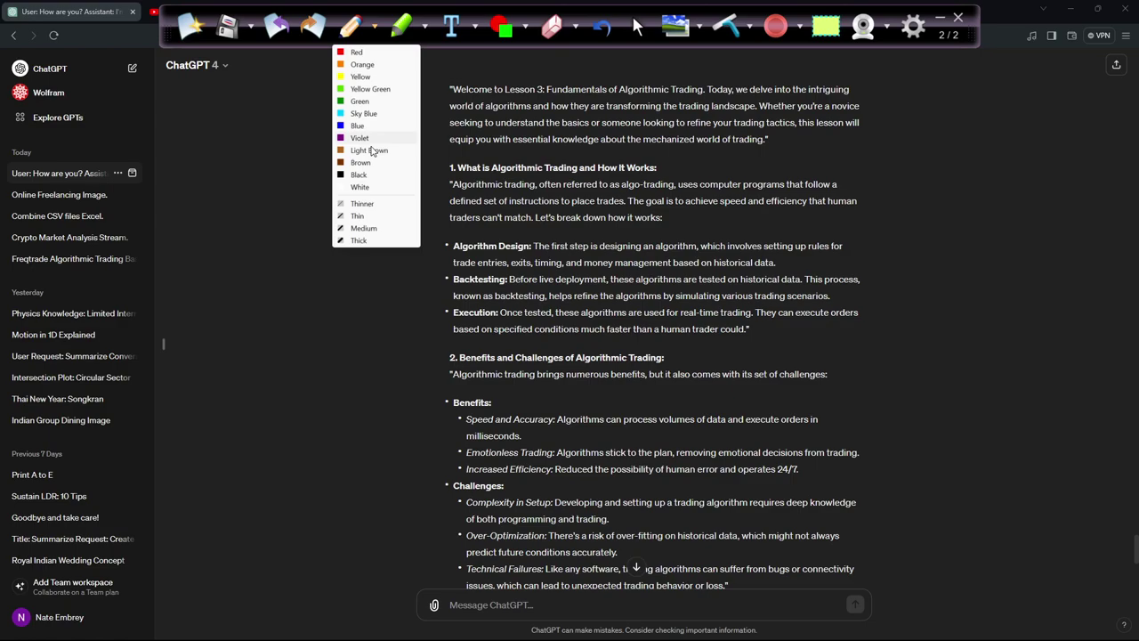
{"action": "left_click", "coordinate": [363, 228]}
Step: Draw arrows to the Algorithm Design, Backtesting and Execution bullets and box the words "Algorithm Design"
{"action": "mouse_move", "coordinate": [385, 259]}
{"action": "left_mouse_down"}
{"action": "mouse_move", "coordinate": [434, 252]}
{"action": "mouse_move", "coordinate": [431, 262]}
{"action": "left_mouse_up"}
{"action": "left_click_drag", "start_coordinate": [384, 299], "coordinate": [440, 283]}
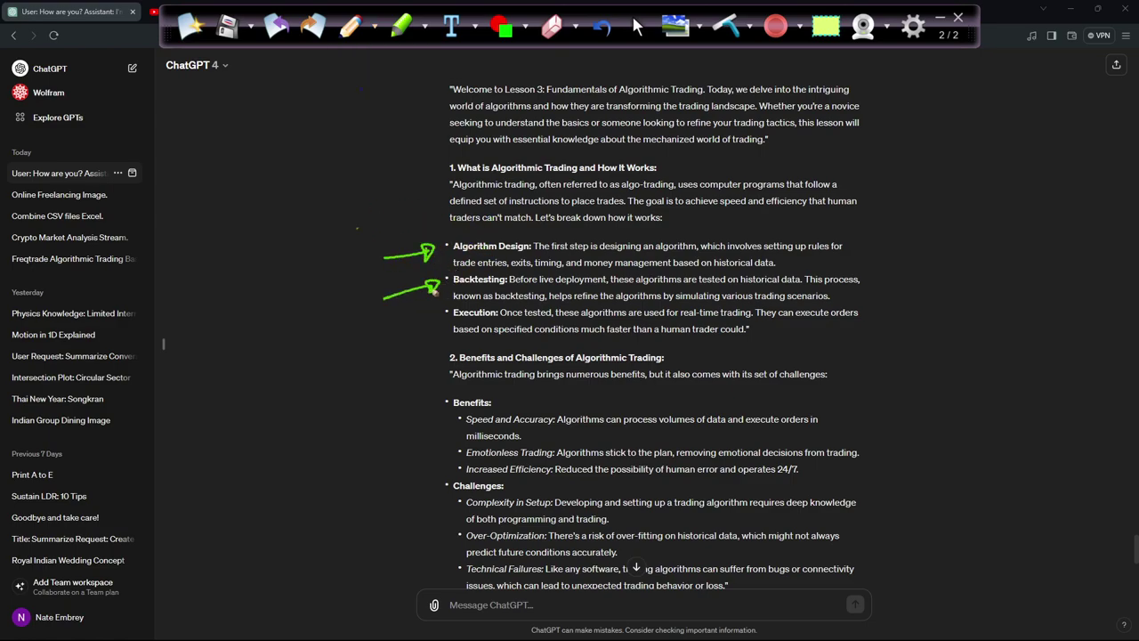
{"action": "mouse_move", "coordinate": [382, 337]}
{"action": "left_mouse_down"}
{"action": "mouse_move", "coordinate": [442, 318]}
{"action": "mouse_move", "coordinate": [438, 326]}
{"action": "left_mouse_up"}
{"action": "mouse_move", "coordinate": [454, 259]}
{"action": "left_mouse_down"}
{"action": "mouse_move", "coordinate": [530, 258]}
{"action": "mouse_move", "coordinate": [527, 239]}
{"action": "mouse_move", "coordinate": [451, 251]}
{"action": "mouse_move", "coordinate": [472, 259]}
{"action": "left_mouse_up"}
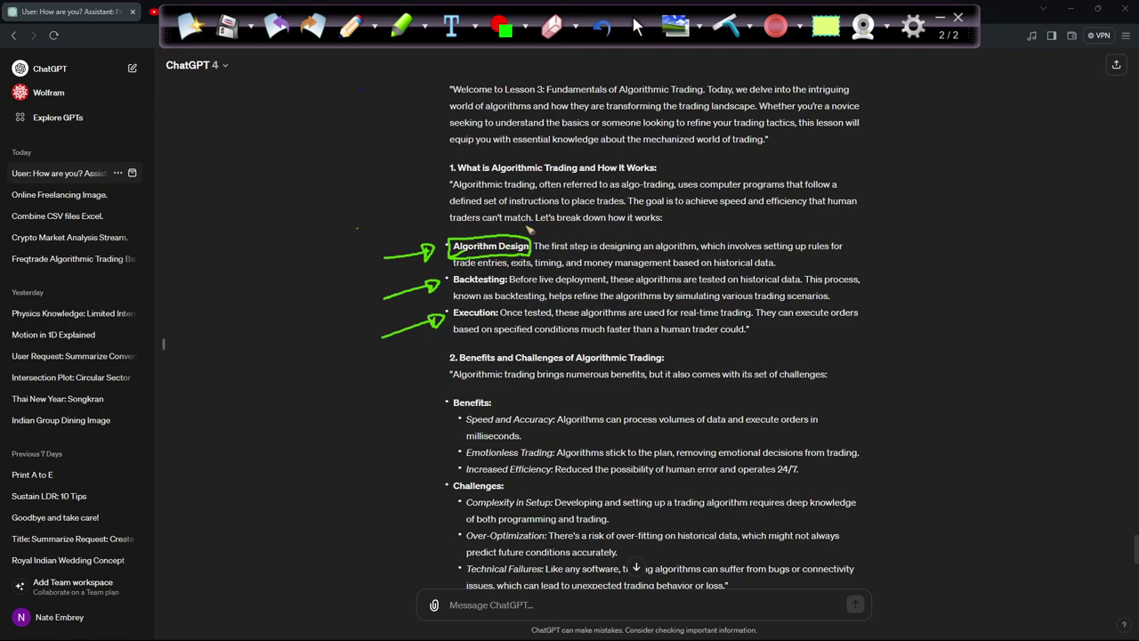
Step: Underline the Algorithm Design description and box its line on trade entries, exits, timing and money management
{"action": "left_click_drag", "start_coordinate": [532, 245], "coordinate": [557, 219]}
{"action": "left_click_drag", "start_coordinate": [758, 256], "coordinate": [854, 254]}
{"action": "mouse_move", "coordinate": [454, 273]}
{"action": "left_mouse_down"}
{"action": "mouse_move", "coordinate": [777, 264]}
{"action": "mouse_move", "coordinate": [742, 277]}
{"action": "mouse_move", "coordinate": [746, 255]}
{"action": "mouse_move", "coordinate": [445, 268]}
{"action": "mouse_move", "coordinate": [503, 278]}
{"action": "left_mouse_up"}
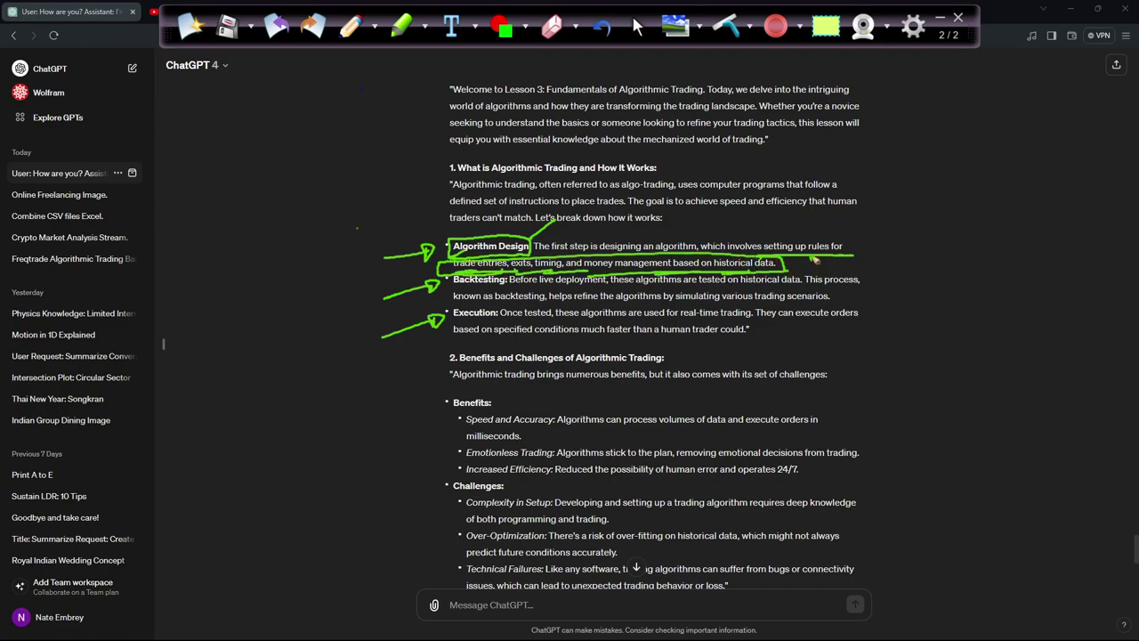
{"action": "left_click_drag", "start_coordinate": [810, 259], "coordinate": [877, 234]}
Step: On a fresh annotation page, underline Backtesting and its phrases on live deployment, historical data and simulating trading scenarios
{"action": "left_click", "coordinate": [190, 24]}
{"action": "left_click_drag", "start_coordinate": [445, 289], "coordinate": [611, 288]}
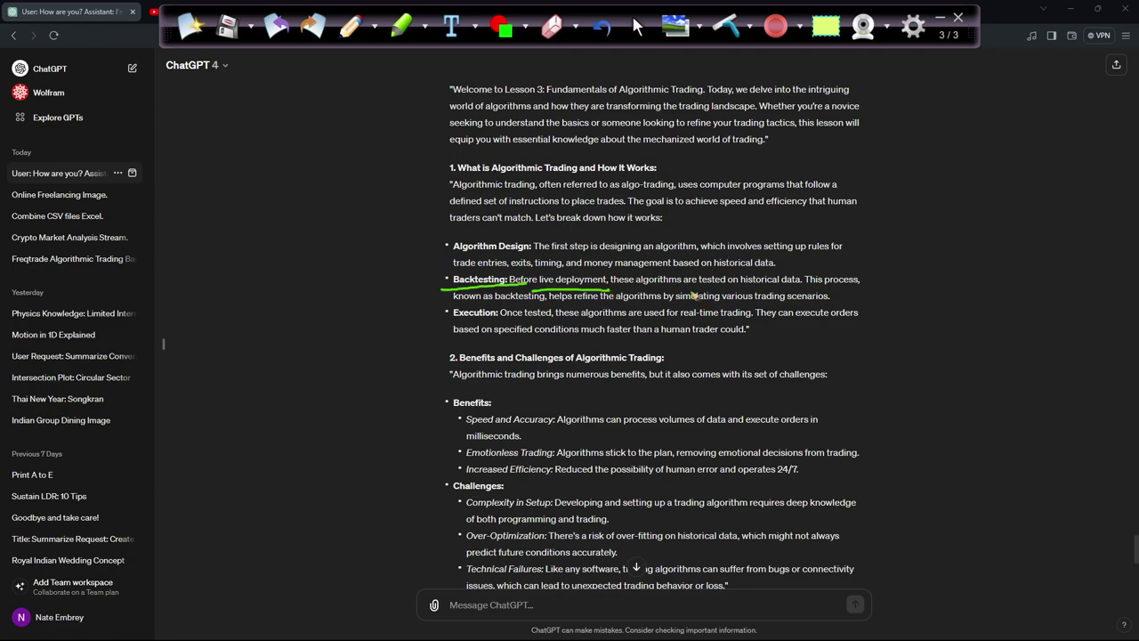
{"action": "left_click_drag", "start_coordinate": [663, 290], "coordinate": [788, 292]}
{"action": "left_click_drag", "start_coordinate": [577, 302], "coordinate": [838, 303]}
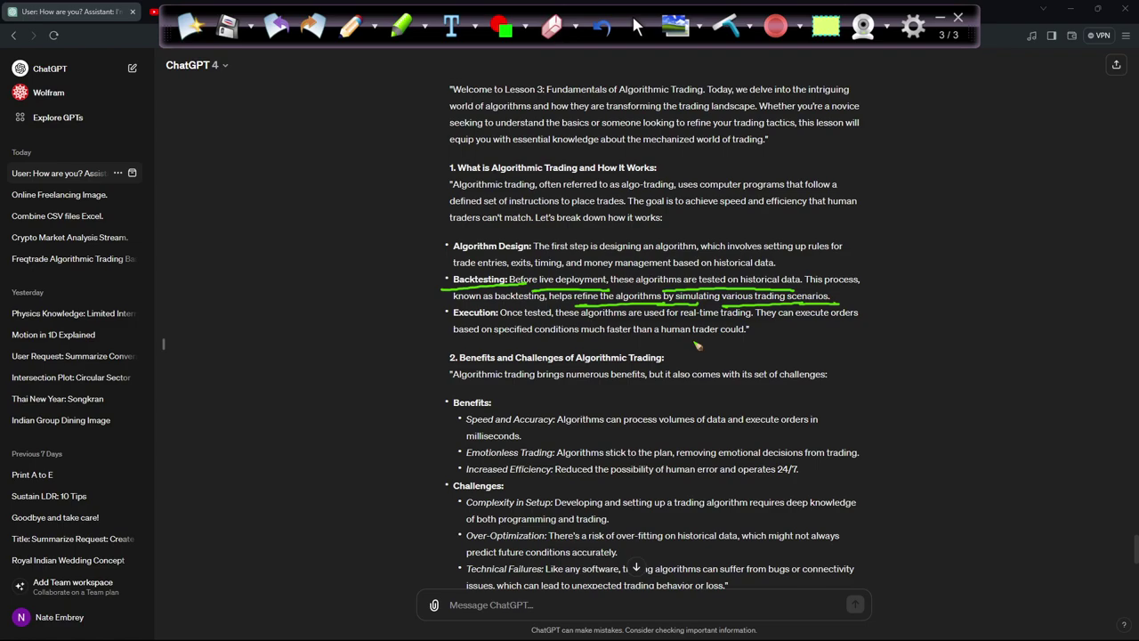
Step: Tick Algorithm Design and Backtesting, and underline Execution with its phrases on real-time trading and executing orders faster than humans
{"action": "left_click_drag", "start_coordinate": [431, 241], "coordinate": [485, 220]}
{"action": "mouse_move", "coordinate": [422, 280]}
{"action": "left_mouse_down"}
{"action": "mouse_move", "coordinate": [443, 287]}
{"action": "mouse_move", "coordinate": [481, 255]}
{"action": "left_mouse_up"}
{"action": "left_click_drag", "start_coordinate": [442, 319], "coordinate": [521, 315]}
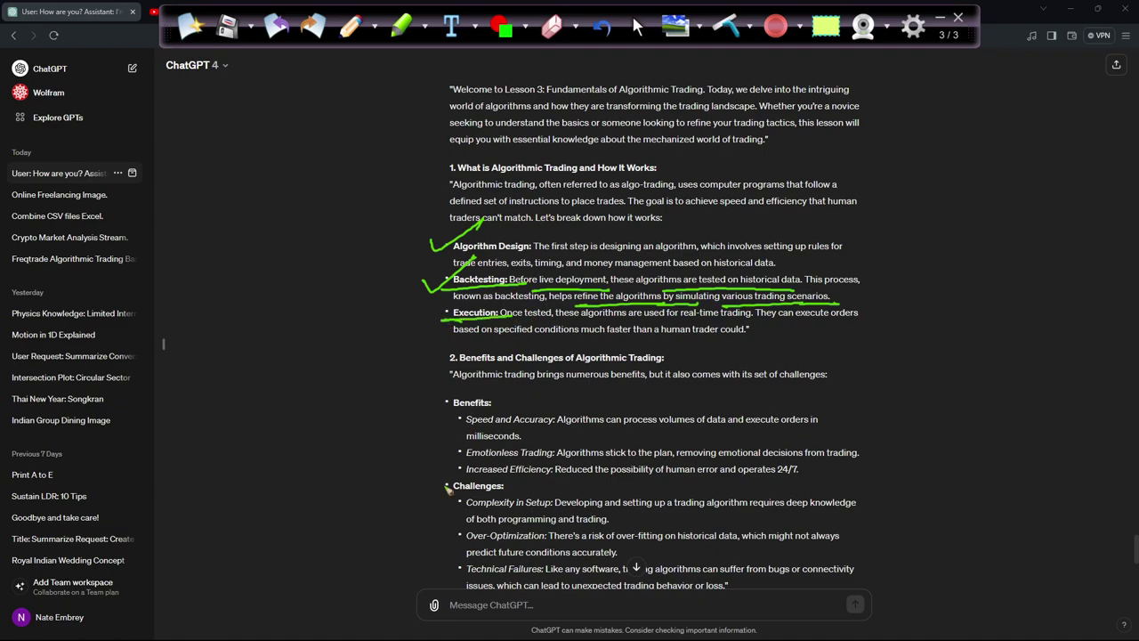
{"action": "left_click_drag", "start_coordinate": [680, 318], "coordinate": [753, 317]}
{"action": "left_click_drag", "start_coordinate": [662, 323], "coordinate": [746, 332]}
{"action": "left_click_drag", "start_coordinate": [785, 326], "coordinate": [867, 322]}
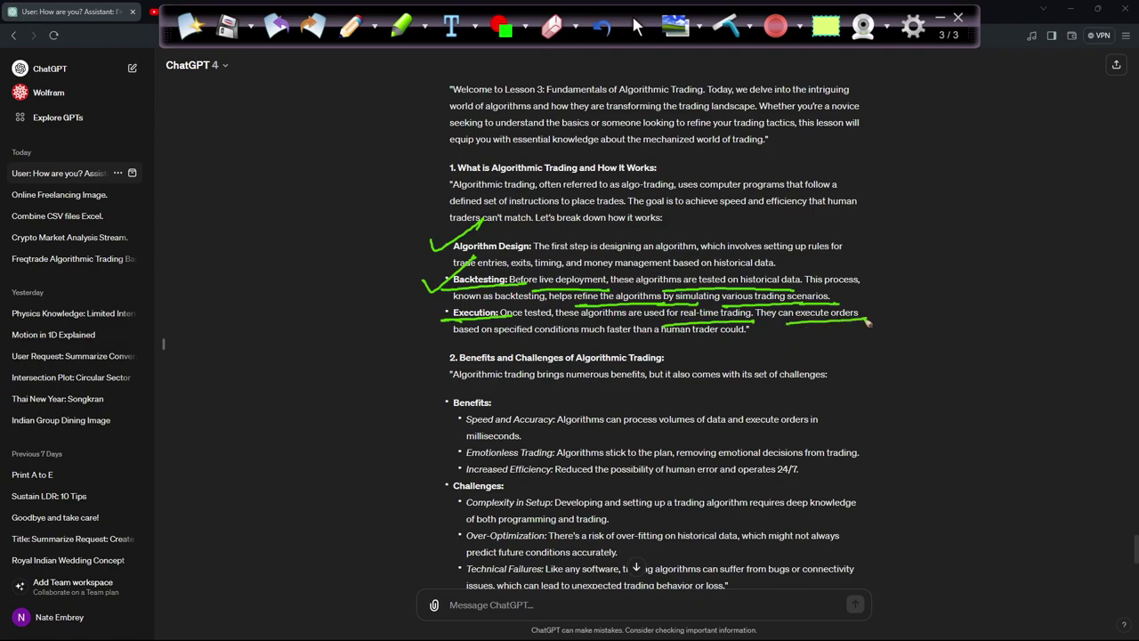
{"action": "left_click_drag", "start_coordinate": [456, 340], "coordinate": [777, 347]}
Step: On a fresh annotation page, underline the section 2 heading, underline and tick its three benefits, and bracket the challenges list
{"action": "left_click", "coordinate": [190, 27]}
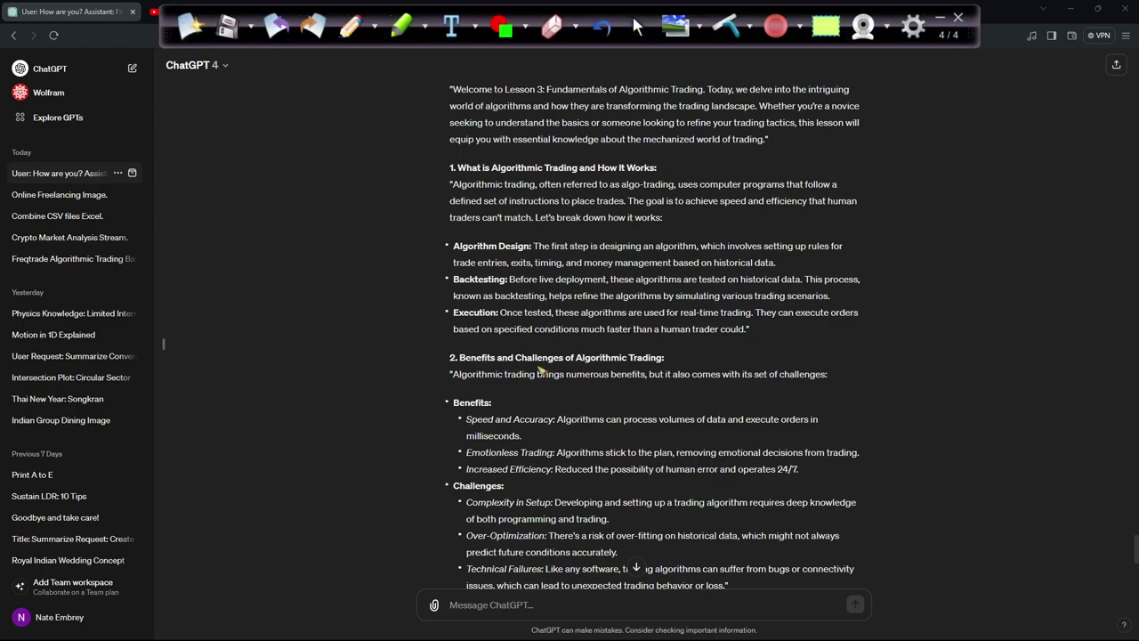
{"action": "left_click_drag", "start_coordinate": [537, 366], "coordinate": [666, 359]}
{"action": "mouse_move", "coordinate": [445, 413]}
{"action": "left_mouse_down"}
{"action": "mouse_move", "coordinate": [497, 404]}
{"action": "mouse_move", "coordinate": [556, 420]}
{"action": "left_mouse_up"}
{"action": "left_click_drag", "start_coordinate": [433, 423], "coordinate": [514, 398]}
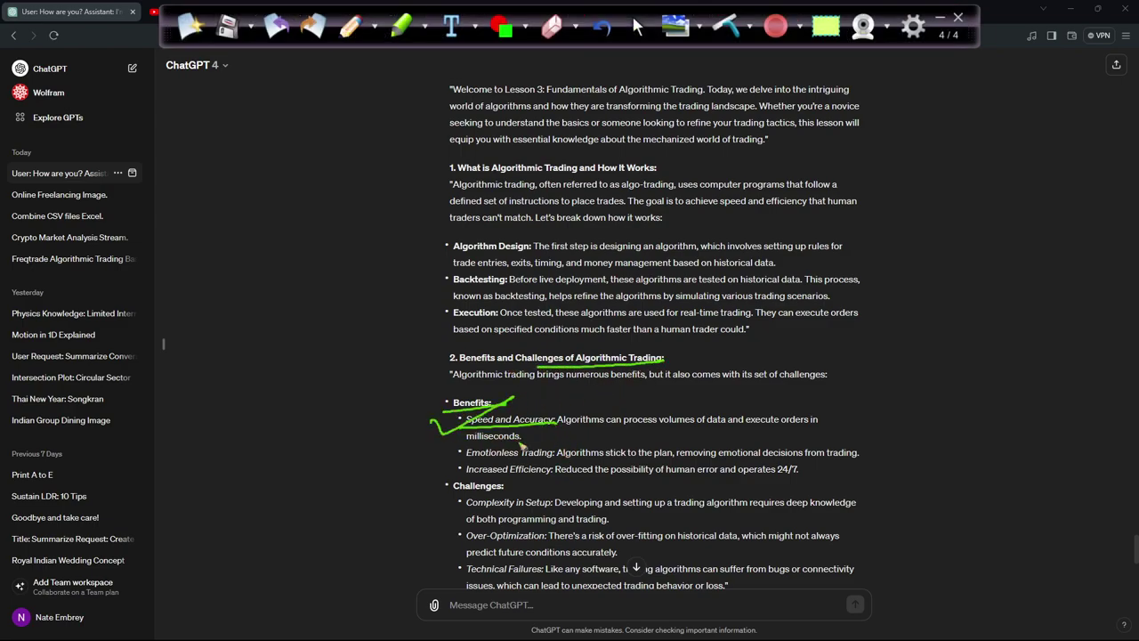
{"action": "mouse_move", "coordinate": [465, 461]}
{"action": "left_mouse_down"}
{"action": "mouse_move", "coordinate": [558, 458]}
{"action": "mouse_move", "coordinate": [498, 436]}
{"action": "left_mouse_up"}
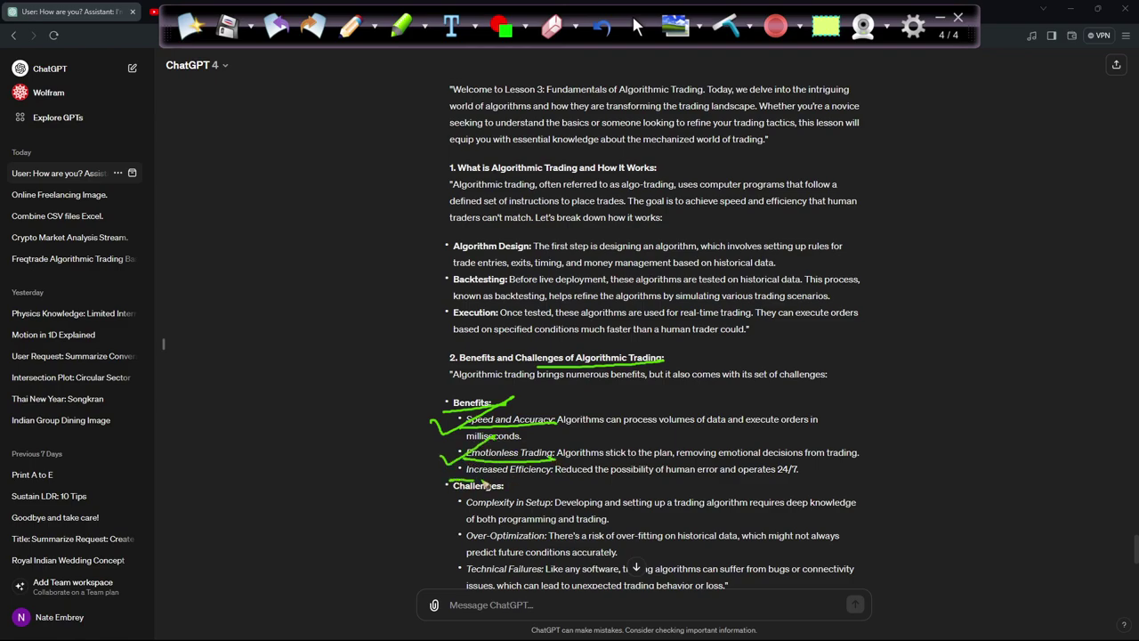
{"action": "left_click_drag", "start_coordinate": [465, 473], "coordinate": [556, 472]}
{"action": "left_click_drag", "start_coordinate": [421, 478], "coordinate": [495, 452]}
{"action": "left_click_drag", "start_coordinate": [538, 487], "coordinate": [564, 488]}
{"action": "left_click_drag", "start_coordinate": [436, 486], "coordinate": [455, 574]}
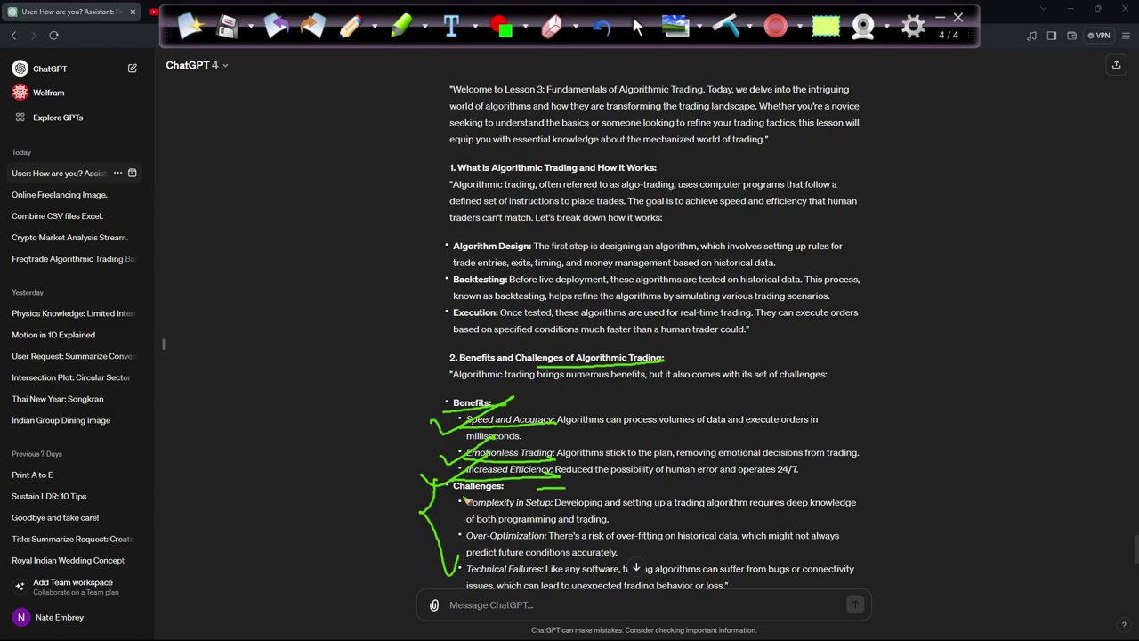
Step: On a fresh annotation page, mark Benefits with an arrow, tick Challenges, and underline and outline the section 3 heading
{"action": "left_click", "coordinate": [196, 29]}
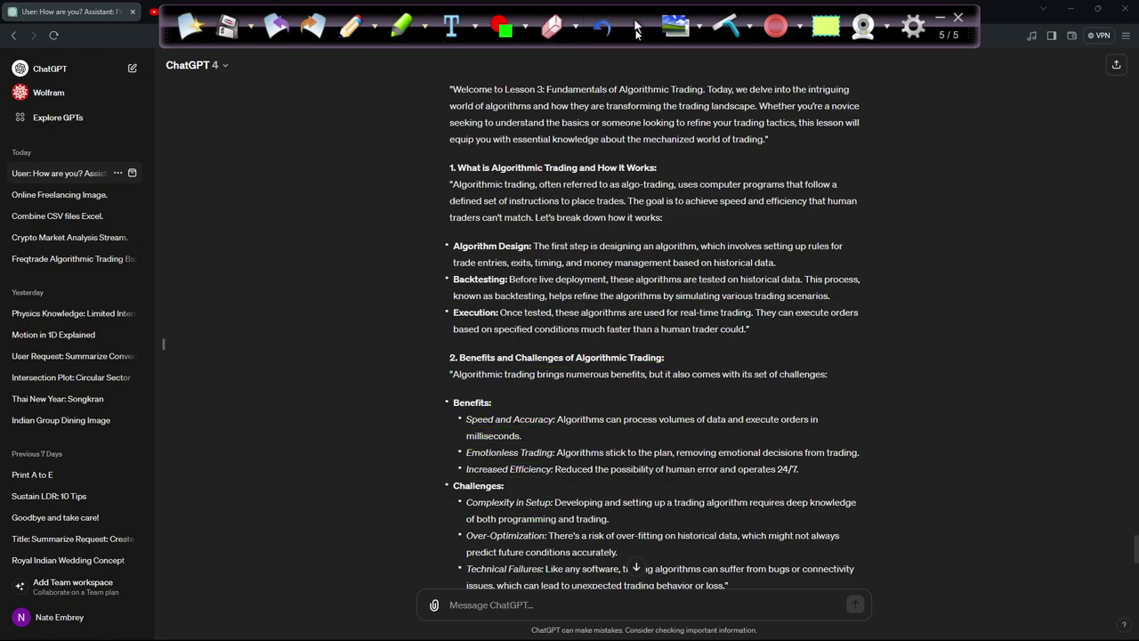
{"action": "left_click", "coordinate": [637, 29]}
{"action": "scroll", "coordinate": [684, 282], "scroll_direction": "down", "scroll_amount": 4}
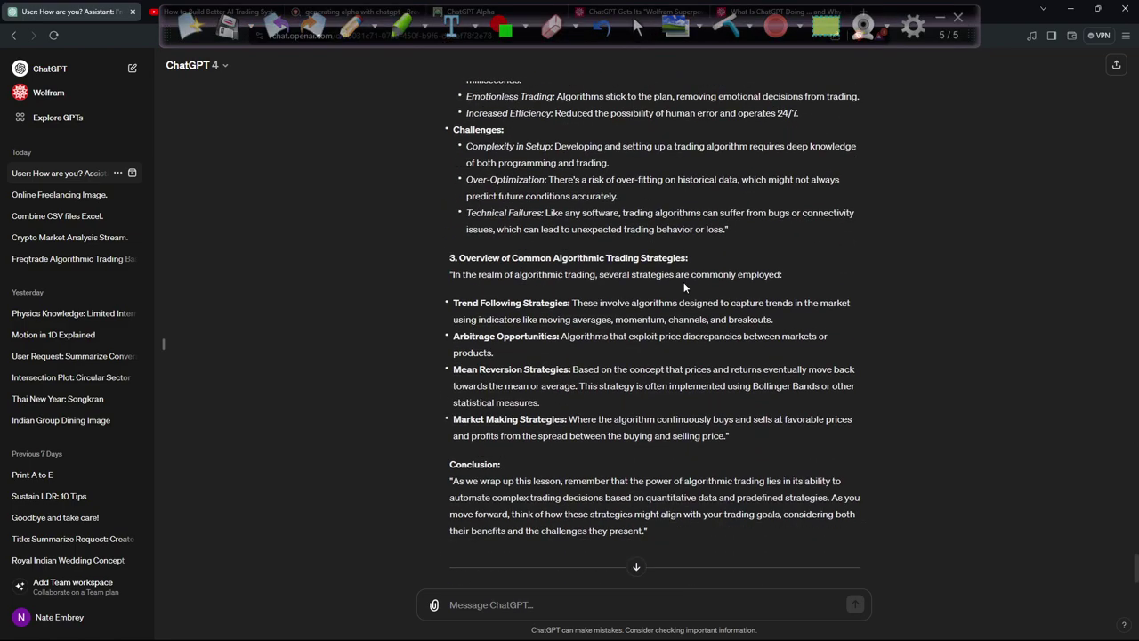
{"action": "scroll", "coordinate": [683, 282], "scroll_direction": "up", "scroll_amount": 2}
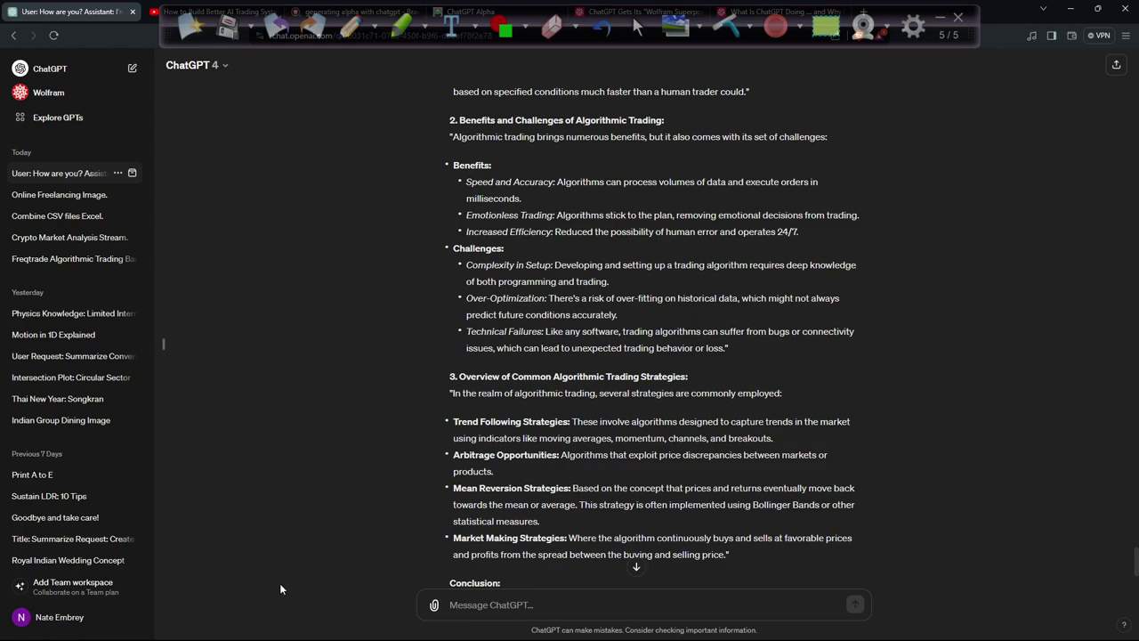
{"action": "left_click", "coordinate": [350, 27]}
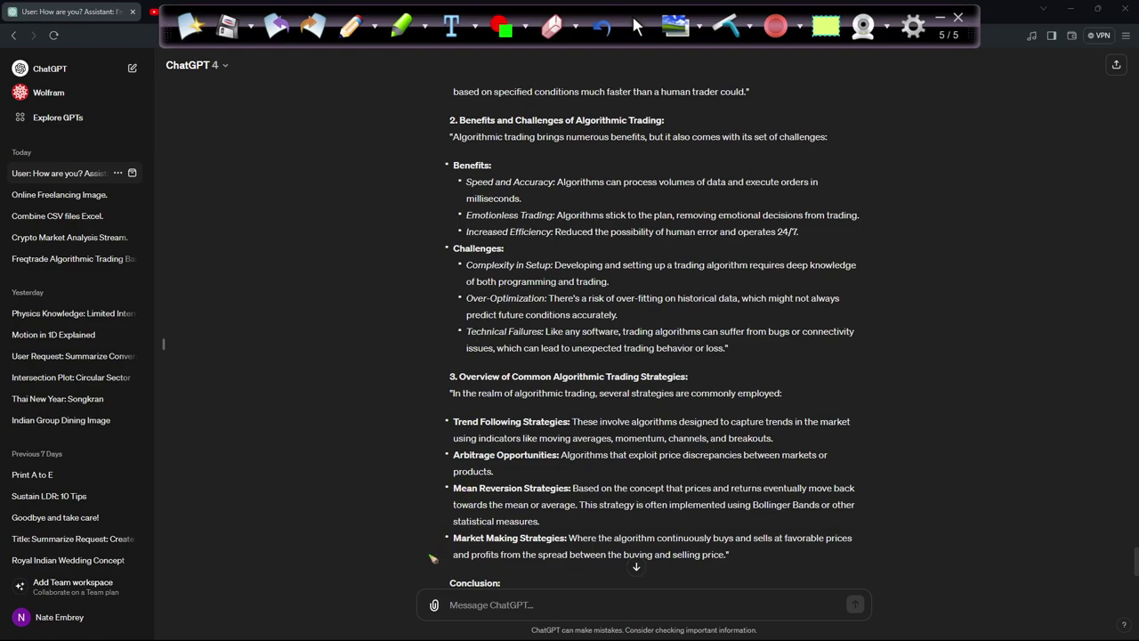
{"action": "left_click_drag", "start_coordinate": [418, 171], "coordinate": [496, 152]}
{"action": "left_click_drag", "start_coordinate": [416, 252], "coordinate": [491, 226]}
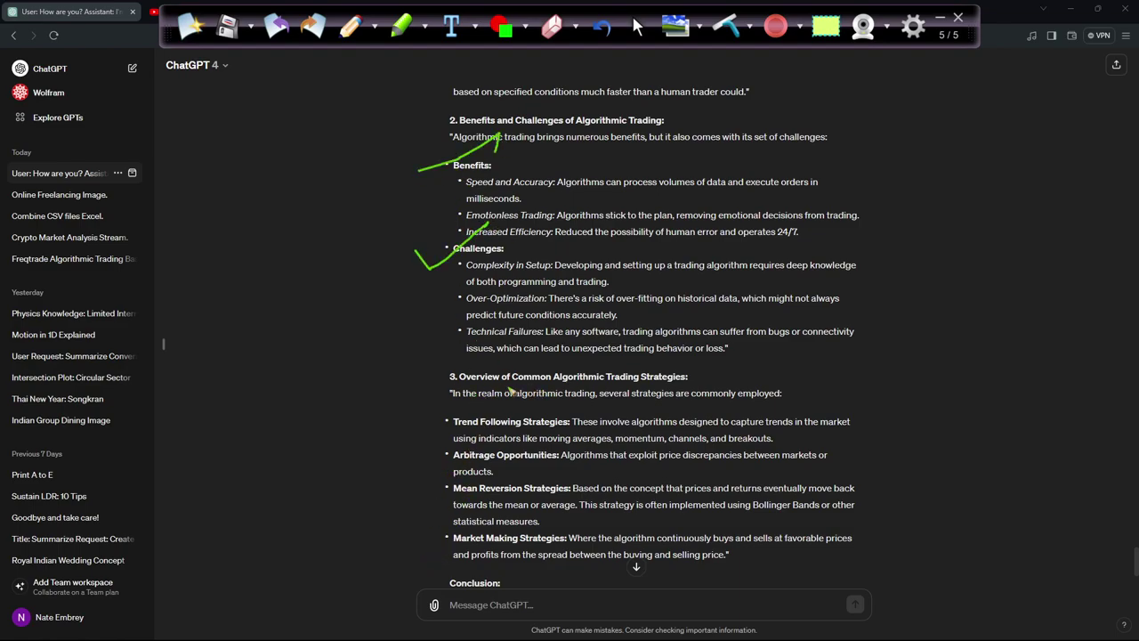
{"action": "left_click_drag", "start_coordinate": [492, 389], "coordinate": [698, 385]}
{"action": "left_click_drag", "start_coordinate": [398, 392], "coordinate": [521, 349]}
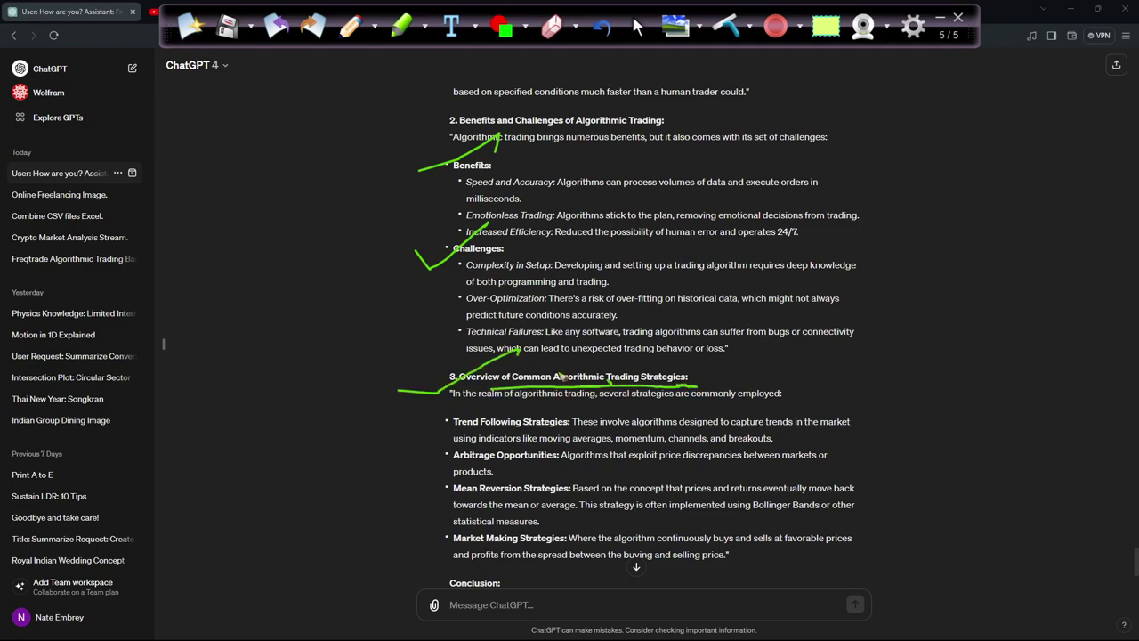
{"action": "mouse_move", "coordinate": [452, 392]}
{"action": "left_mouse_down"}
{"action": "mouse_move", "coordinate": [660, 389]}
{"action": "mouse_move", "coordinate": [564, 359]}
{"action": "mouse_move", "coordinate": [526, 380]}
{"action": "left_mouse_up"}
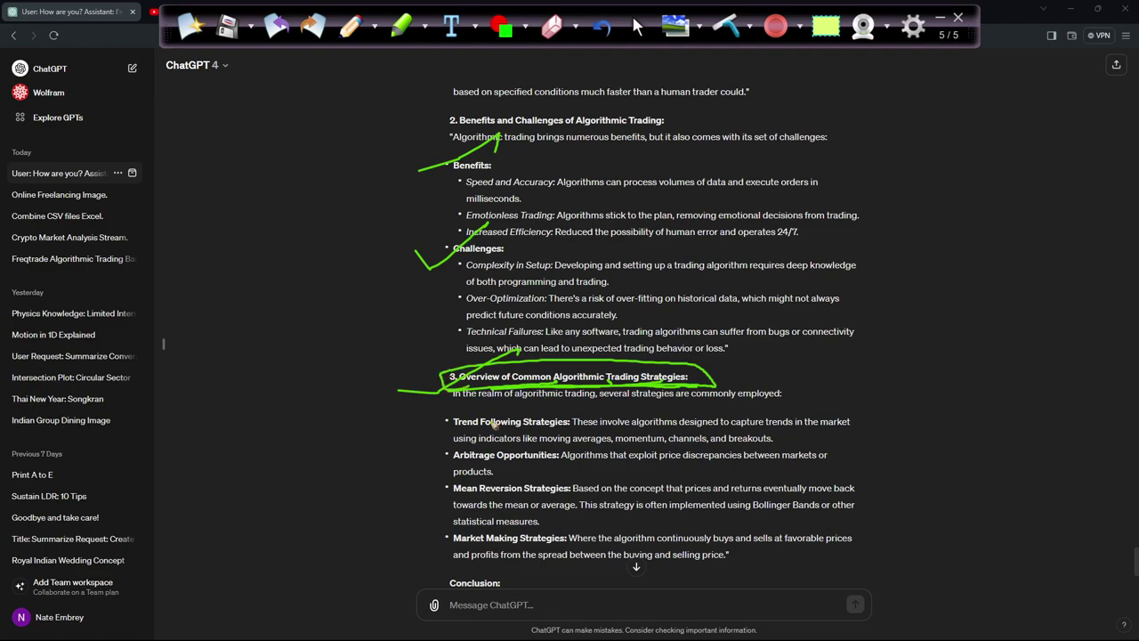
Step: Underline Trend Following and Mean Reversion, box Arbitrage Opportunities and Market Making Strategies, and tick the latter
{"action": "left_click_drag", "start_coordinate": [443, 435], "coordinate": [579, 427]}
{"action": "left_click_drag", "start_coordinate": [444, 463], "coordinate": [587, 459]}
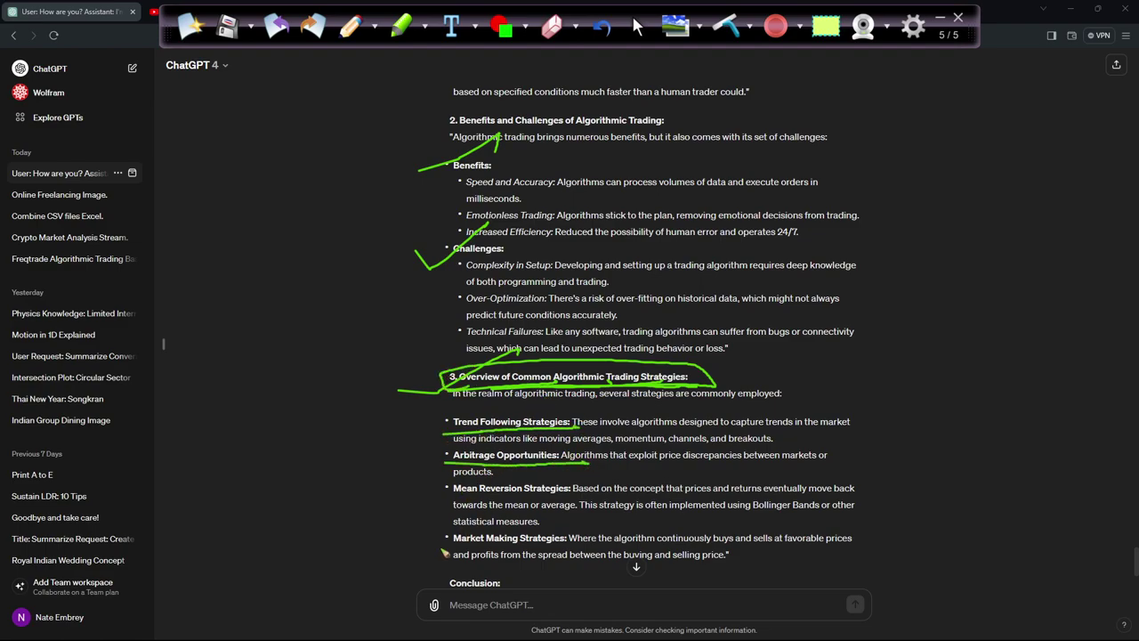
{"action": "mouse_move", "coordinate": [447, 467]}
{"action": "left_mouse_down"}
{"action": "mouse_move", "coordinate": [434, 452]}
{"action": "mouse_move", "coordinate": [588, 444]}
{"action": "mouse_move", "coordinate": [593, 464]}
{"action": "mouse_move", "coordinate": [615, 462]}
{"action": "mouse_move", "coordinate": [545, 442]}
{"action": "left_mouse_up"}
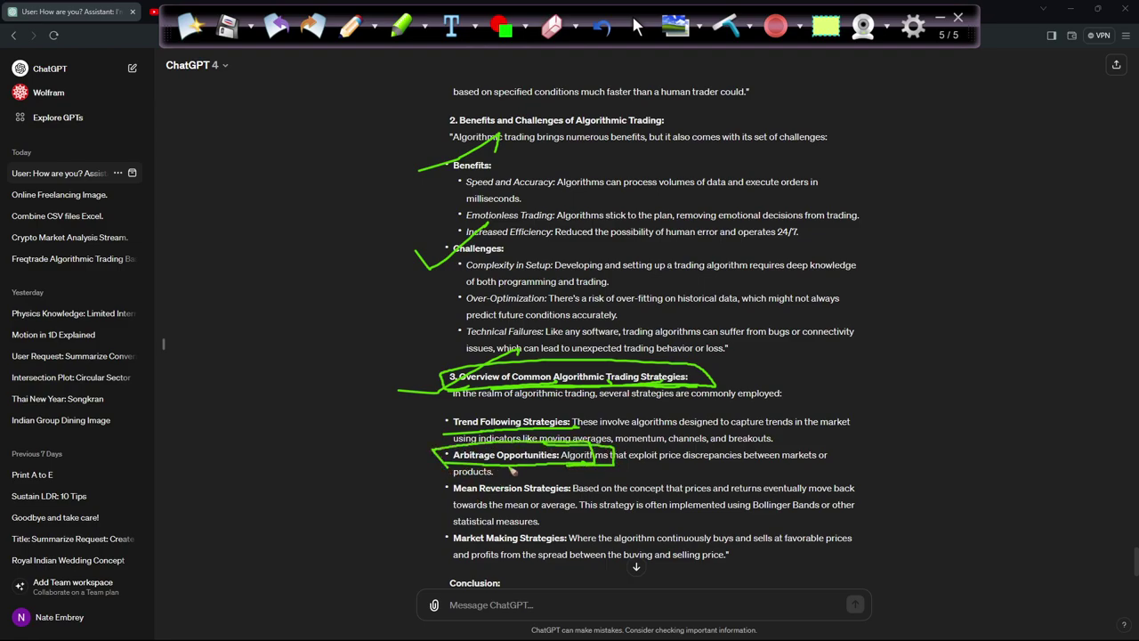
{"action": "left_click_drag", "start_coordinate": [440, 500], "coordinate": [590, 495]}
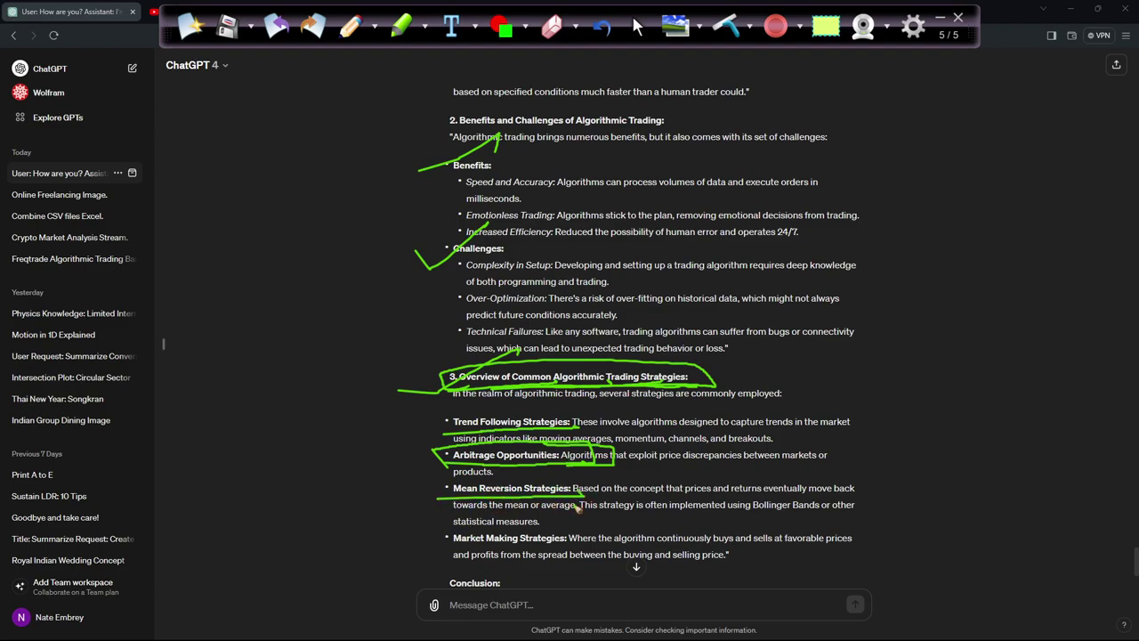
{"action": "mouse_move", "coordinate": [440, 553]}
{"action": "left_mouse_down"}
{"action": "mouse_move", "coordinate": [569, 552]}
{"action": "mouse_move", "coordinate": [436, 554]}
{"action": "mouse_move", "coordinate": [527, 529]}
{"action": "mouse_move", "coordinate": [579, 541]}
{"action": "mouse_move", "coordinate": [426, 556]}
{"action": "mouse_move", "coordinate": [475, 509]}
{"action": "left_mouse_up"}
{"action": "left_click_drag", "start_coordinate": [378, 539], "coordinate": [461, 511]}
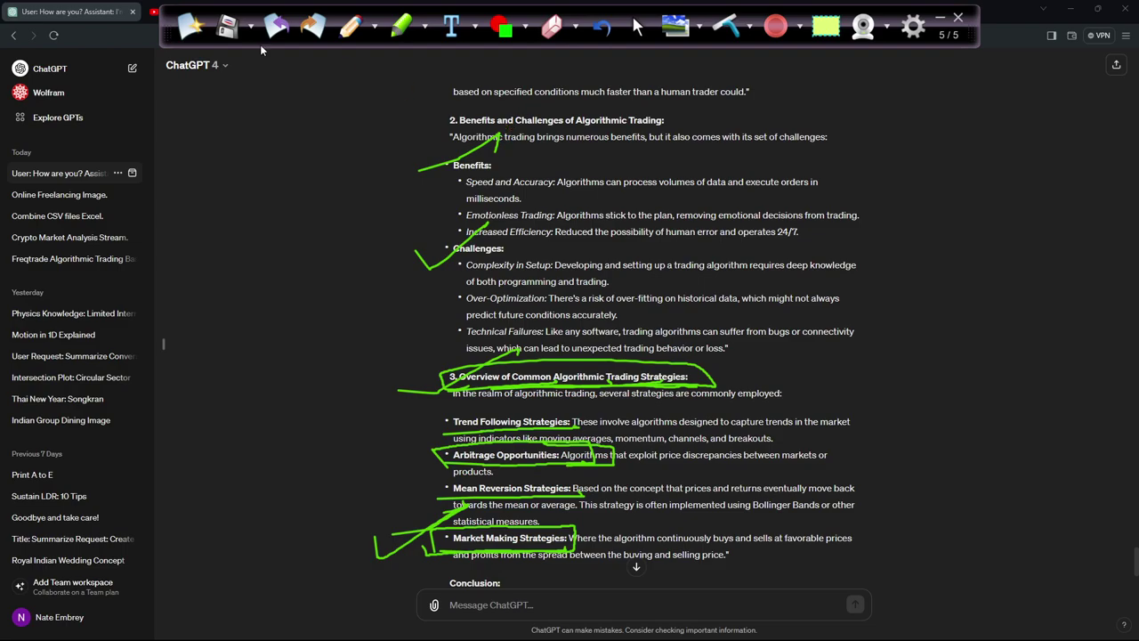
Step: Clear the annotations with a fresh page, return to the normal pointer and view the Lesson 3 script's conclusion
{"action": "left_click", "coordinate": [190, 26]}
{"action": "left_click", "coordinate": [646, 29]}
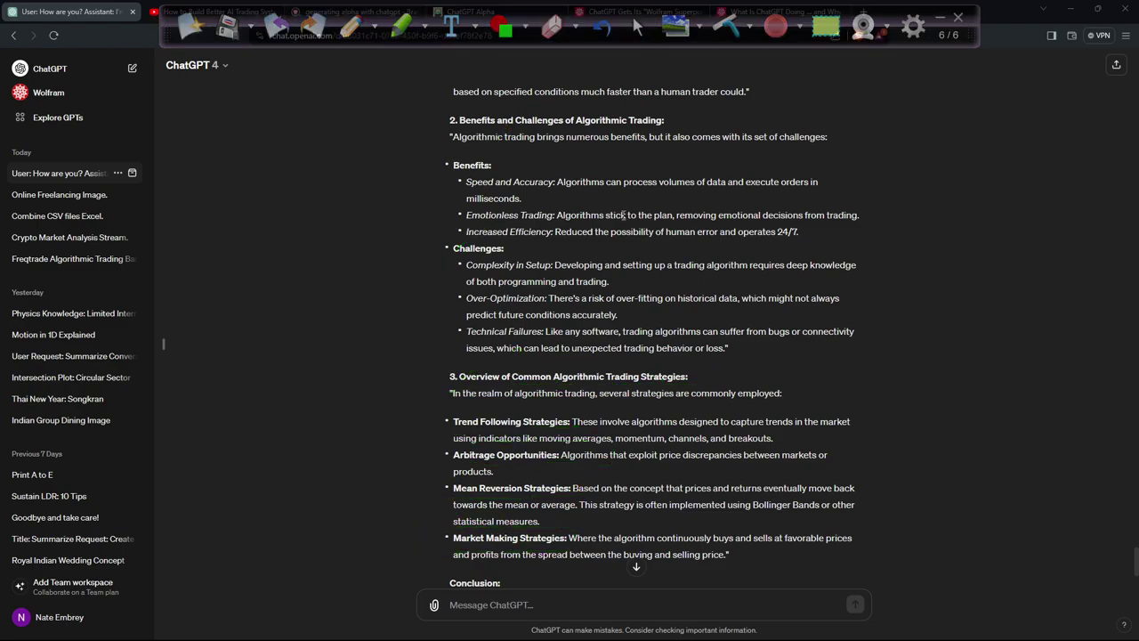
{"action": "scroll", "coordinate": [630, 213], "scroll_direction": "down", "scroll_amount": 3}
{"action": "left_click_drag", "start_coordinate": [620, 378], "coordinate": [599, 379]}
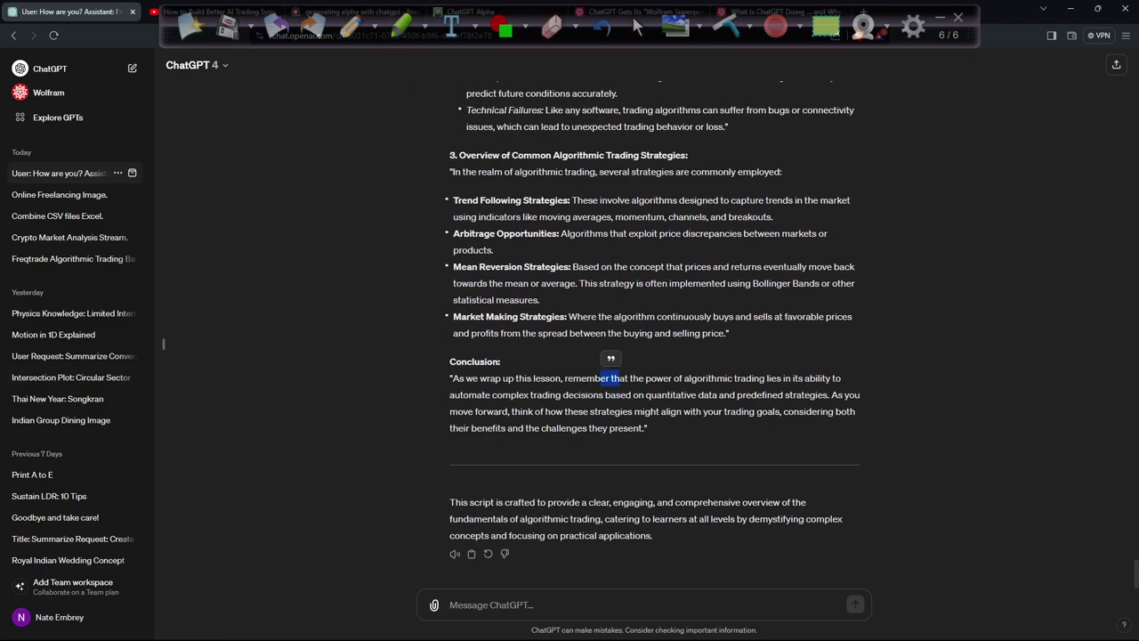
{"action": "left_click", "coordinate": [445, 317]}
{"action": "scroll", "coordinate": [446, 319], "scroll_direction": "up", "scroll_amount": 5}
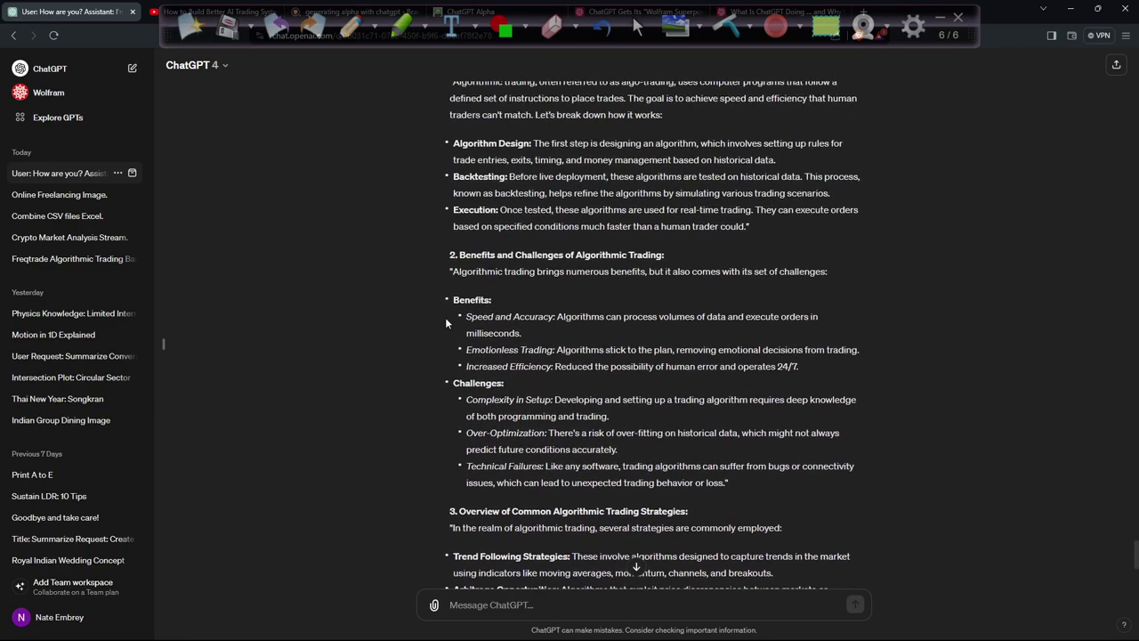
{"action": "scroll", "coordinate": [445, 317], "scroll_direction": "up", "scroll_amount": 5}
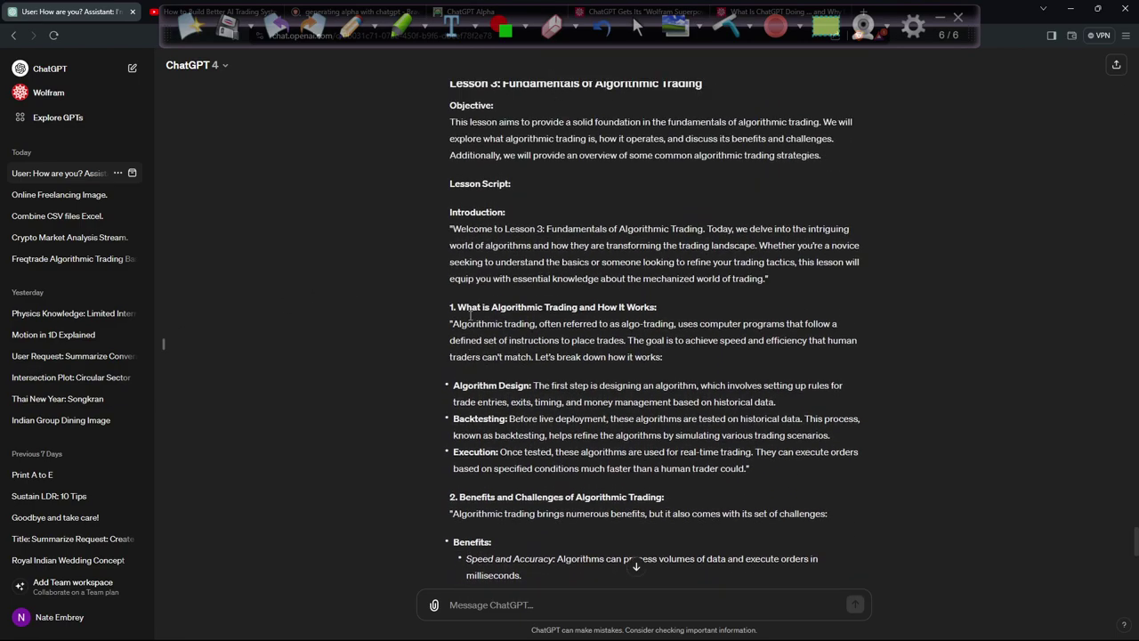
{"action": "left_click_drag", "start_coordinate": [451, 202], "coordinate": [563, 419]}
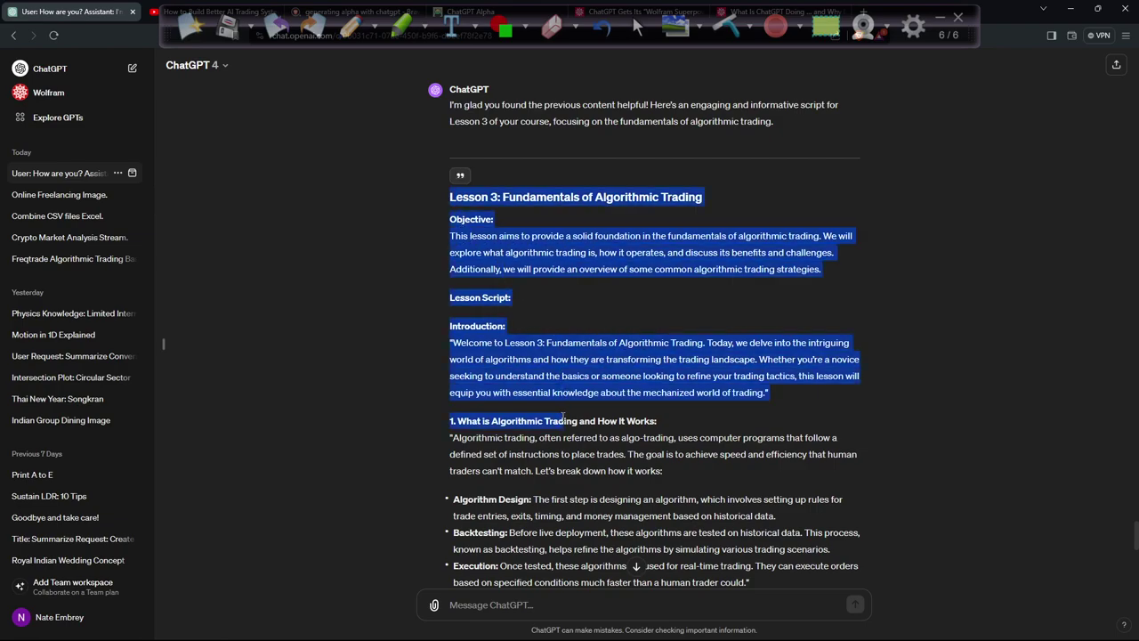
{"action": "left_click", "coordinate": [562, 417]}
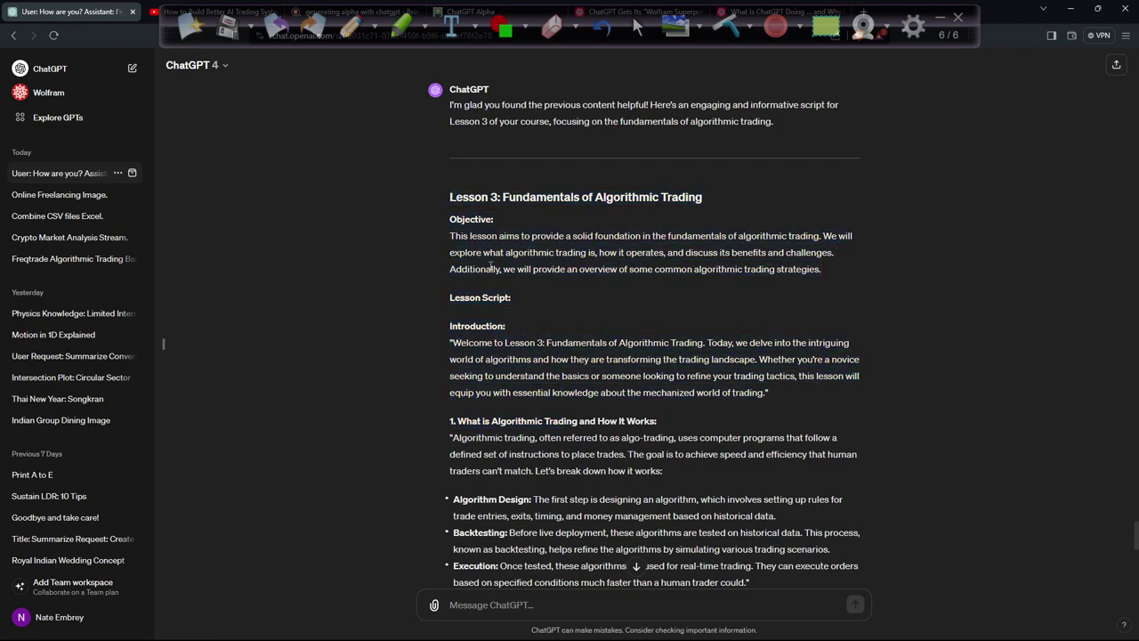
Step: Copy the Lesson 3 script from its heading through the conclusion, switch to CherryTree and expand the YouTube Video - 1 node
{"action": "left_click_drag", "start_coordinate": [445, 197], "coordinate": [675, 436]}
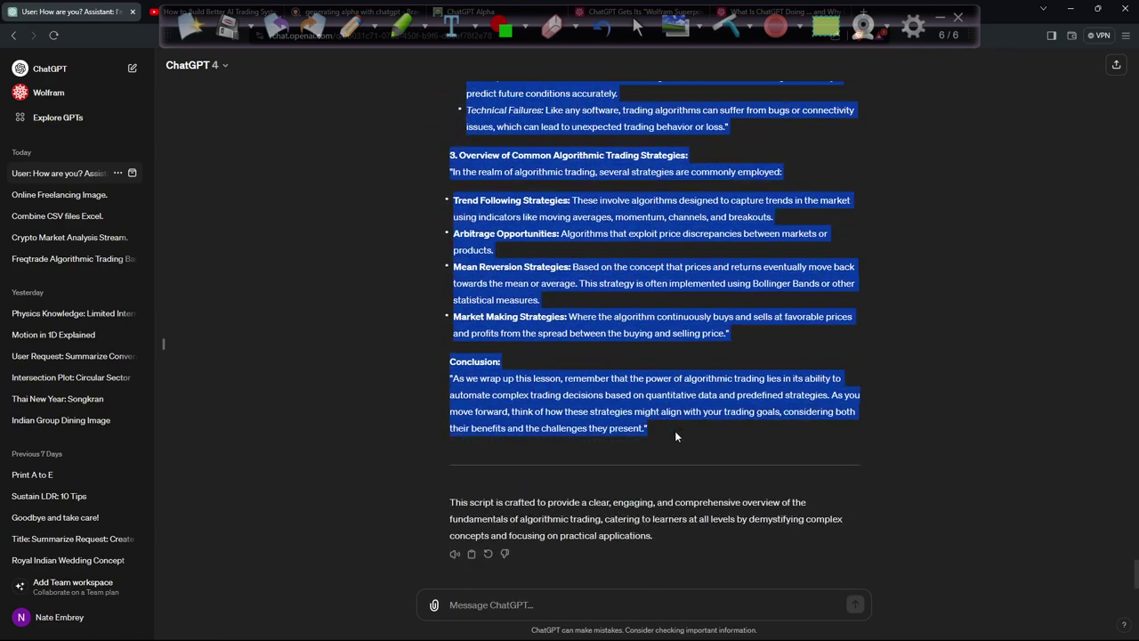
{"action": "key", "text": "alt+Tab"}
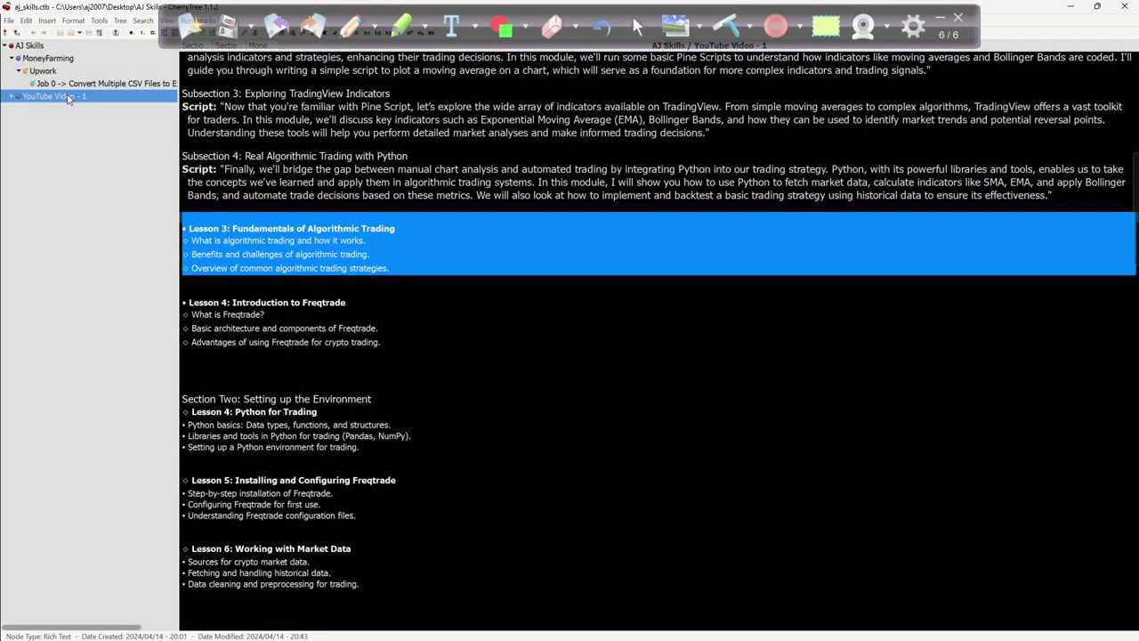
{"action": "left_click", "coordinate": [12, 96]}
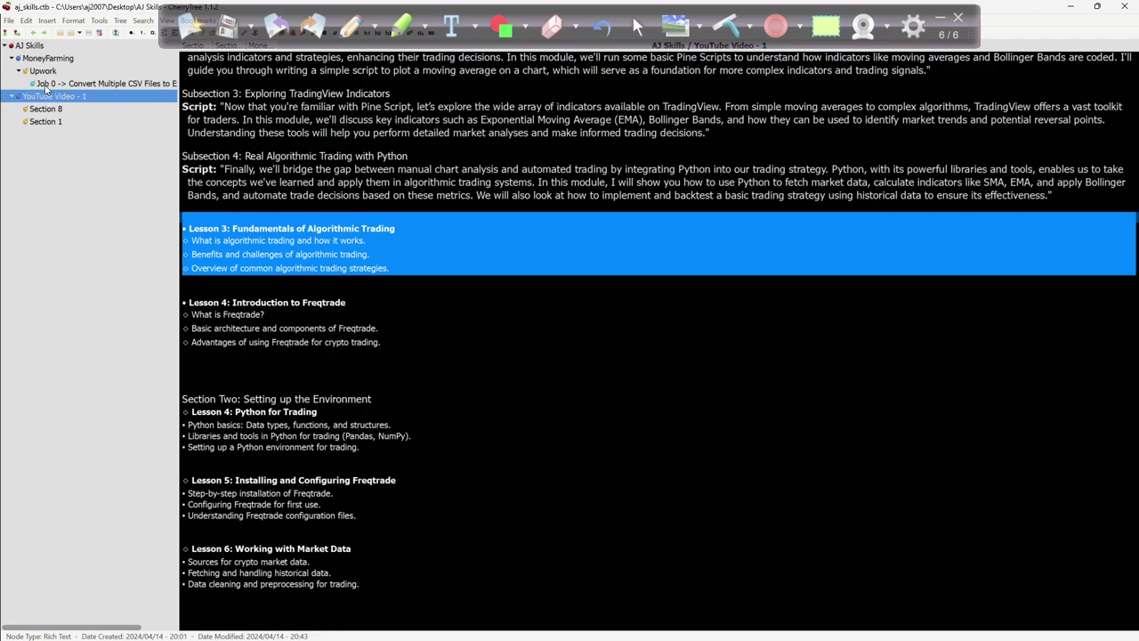
{"action": "left_click", "coordinate": [17, 33]}
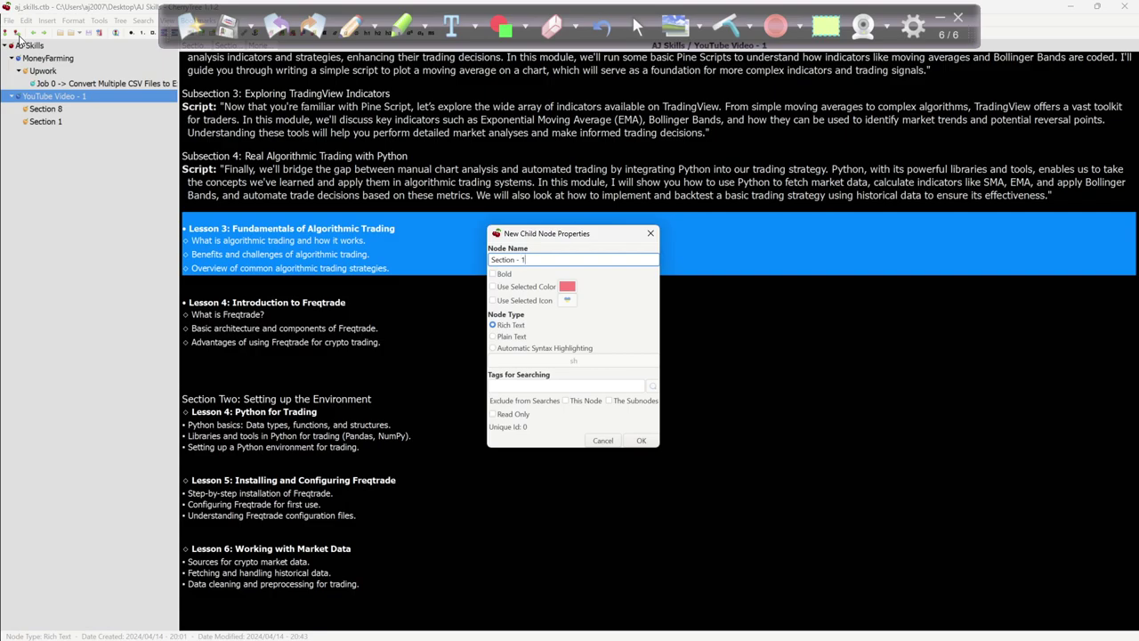
{"action": "key", "text": "Escape"}
Step: Add a child node named "Lesson - 3" under Section 1
{"action": "left_click", "coordinate": [54, 123]}
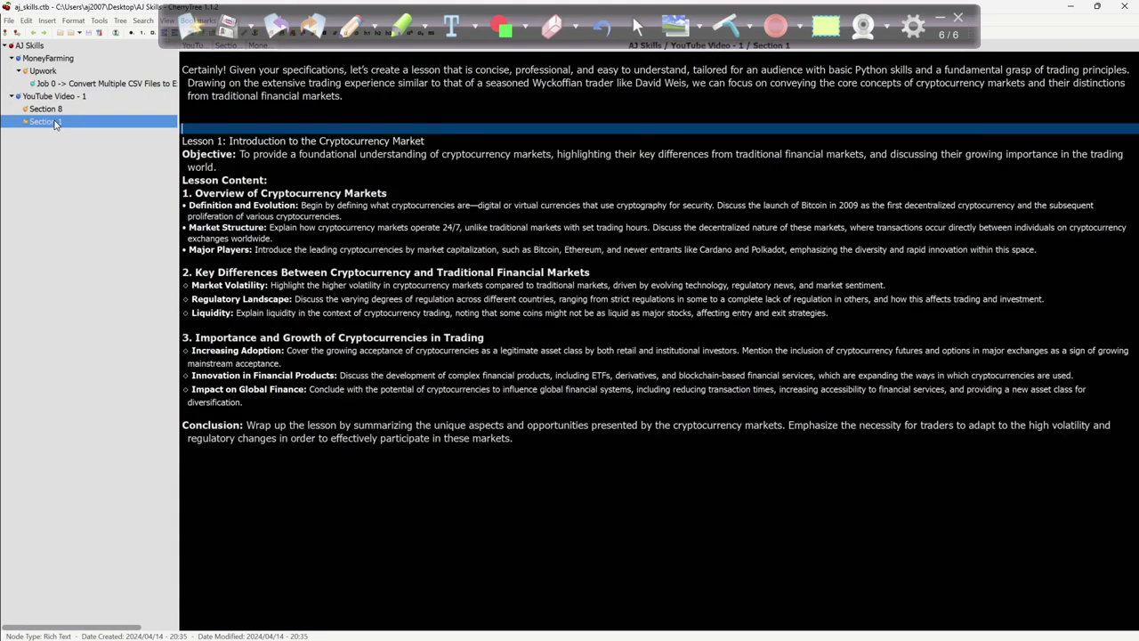
{"action": "left_click", "coordinate": [23, 24]}
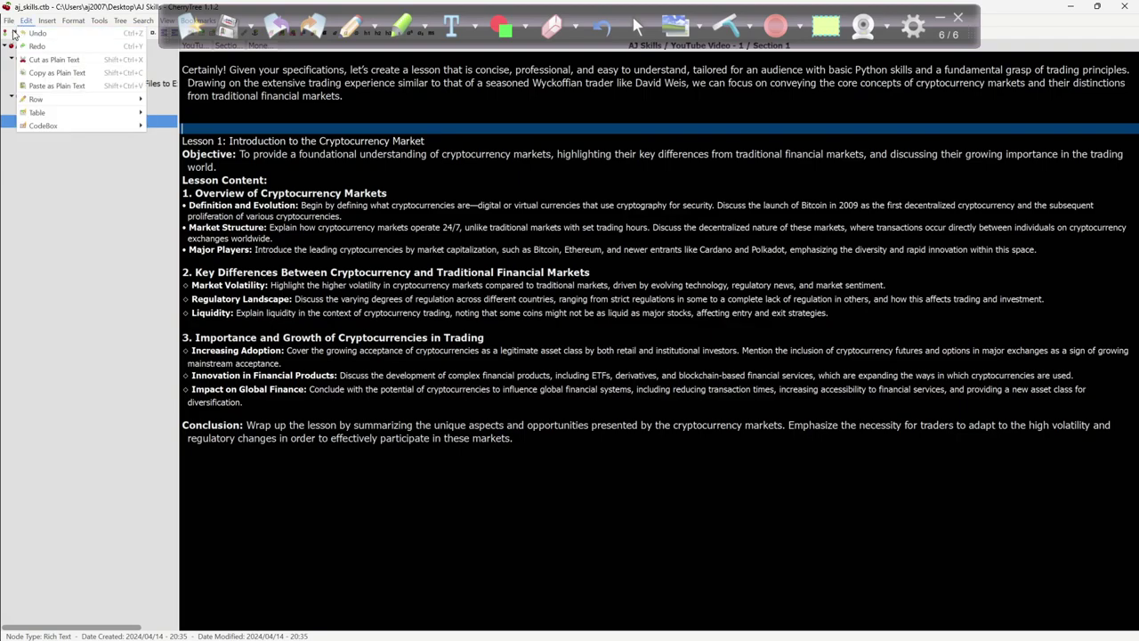
{"action": "key", "text": "Escape"}
{"action": "left_click", "coordinate": [18, 33]}
{"action": "type", "text": "Lesson"}
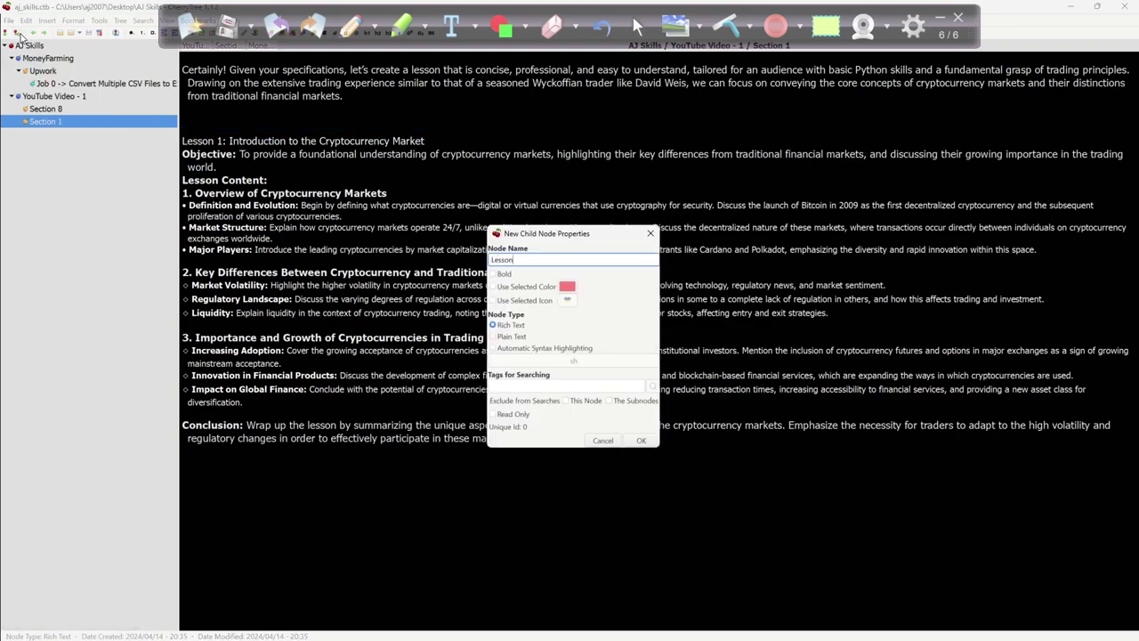
{"action": "type", "text": " - 3"}
{"action": "key", "text": "Return"}
Step: Paste the copied Lesson 3 script into the Lesson - 3 node and check it against the Section 1 node
{"action": "left_click", "coordinate": [196, 169]}
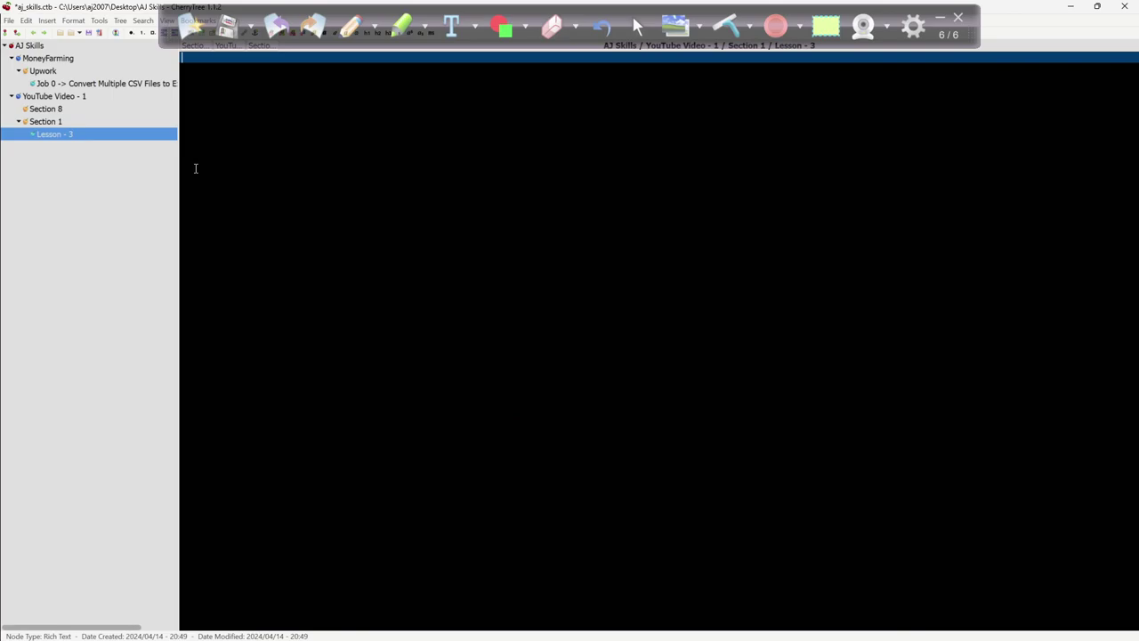
{"action": "key", "text": "ctrl+v"}
{"action": "left_click", "coordinate": [49, 121]}
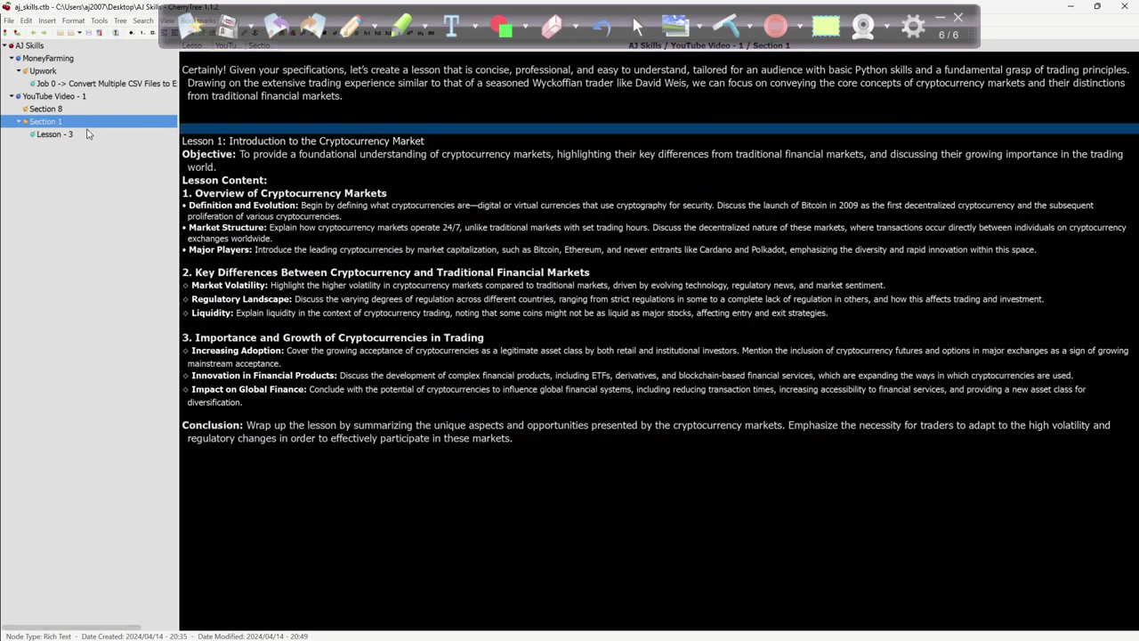
{"action": "left_click", "coordinate": [82, 136]}
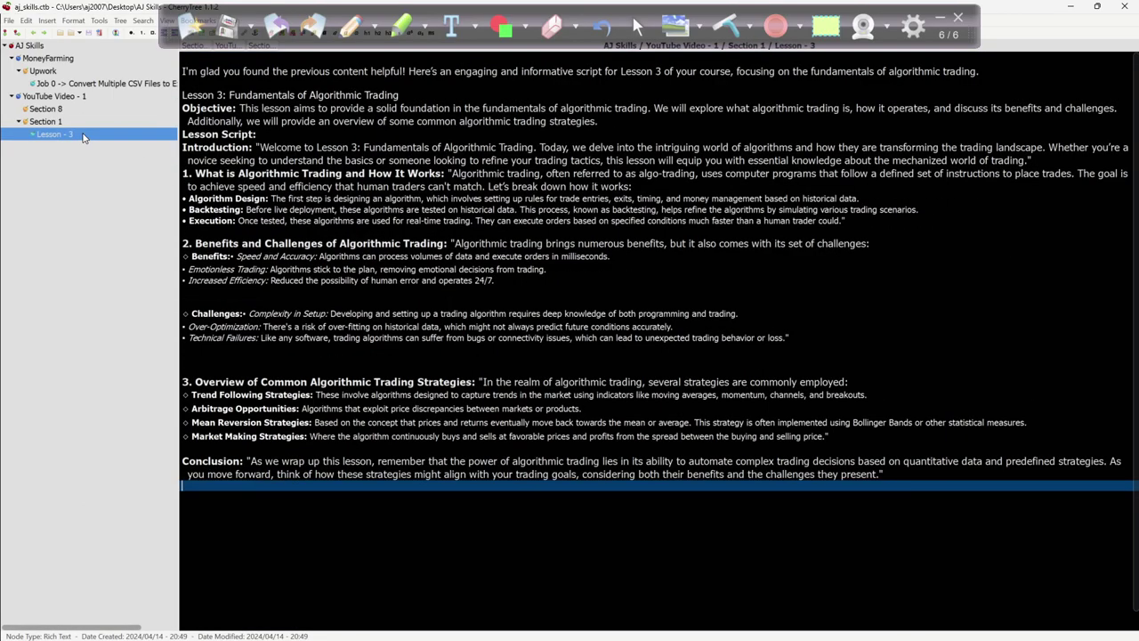
Step: Add a child node named "Explain it to Kids" under Lesson - 3
{"action": "left_click", "coordinate": [12, 32]}
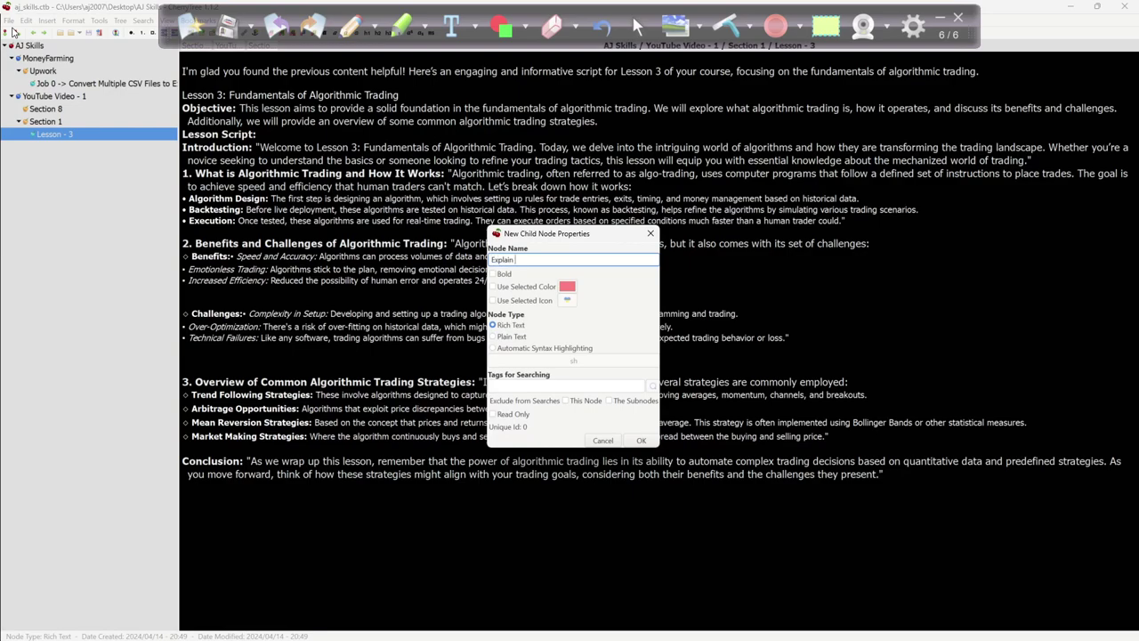
{"action": "type", "text": "Explain it to Kids"}
{"action": "key", "text": "Return"}
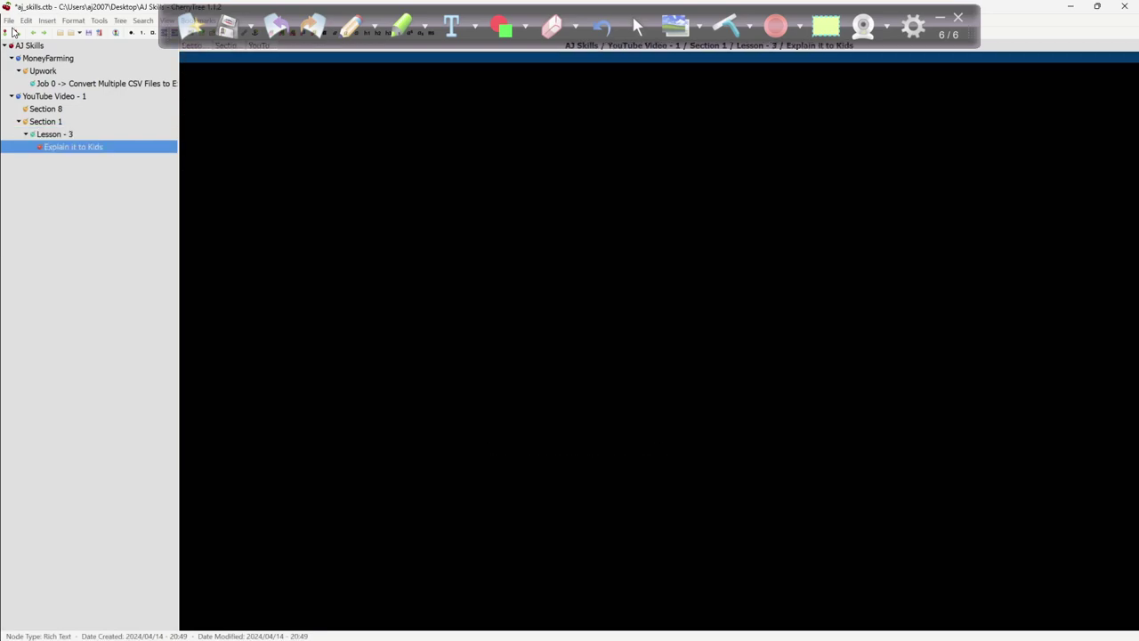
Step: Send ChatGPT the Lesson - 3 node's script with "Hey ChatGPT, can you dump it down and explain it to 5 years old kid in a simple language"
{"action": "left_click", "coordinate": [56, 133]}
{"action": "key", "text": "ctrl+a"}
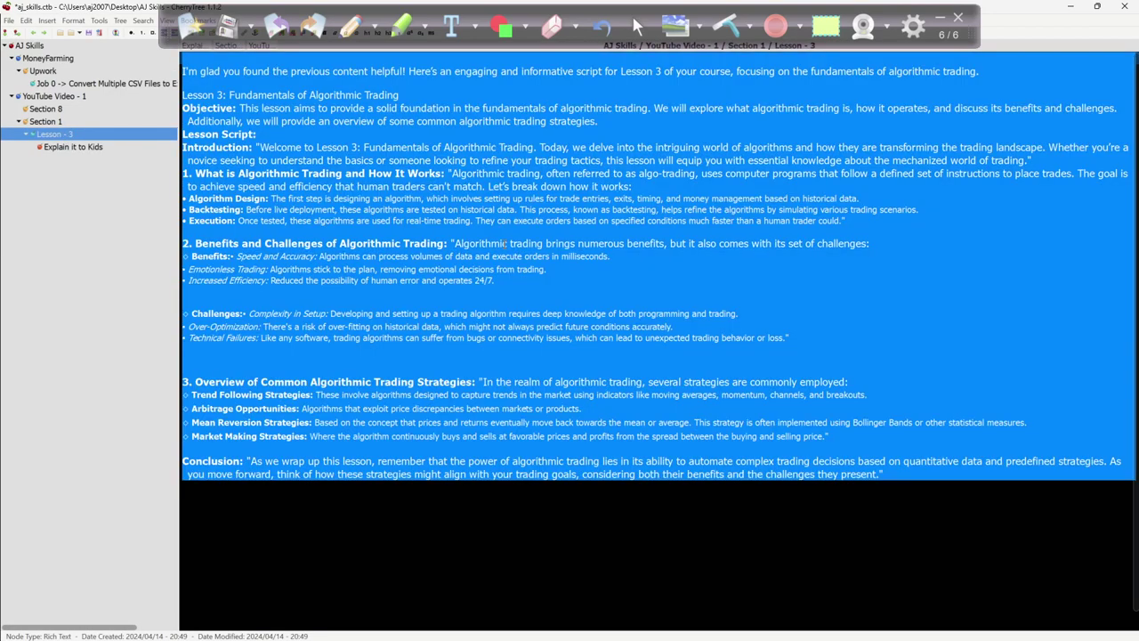
{"action": "key", "text": "alt+Tab"}
{"action": "left_click", "coordinate": [566, 526]}
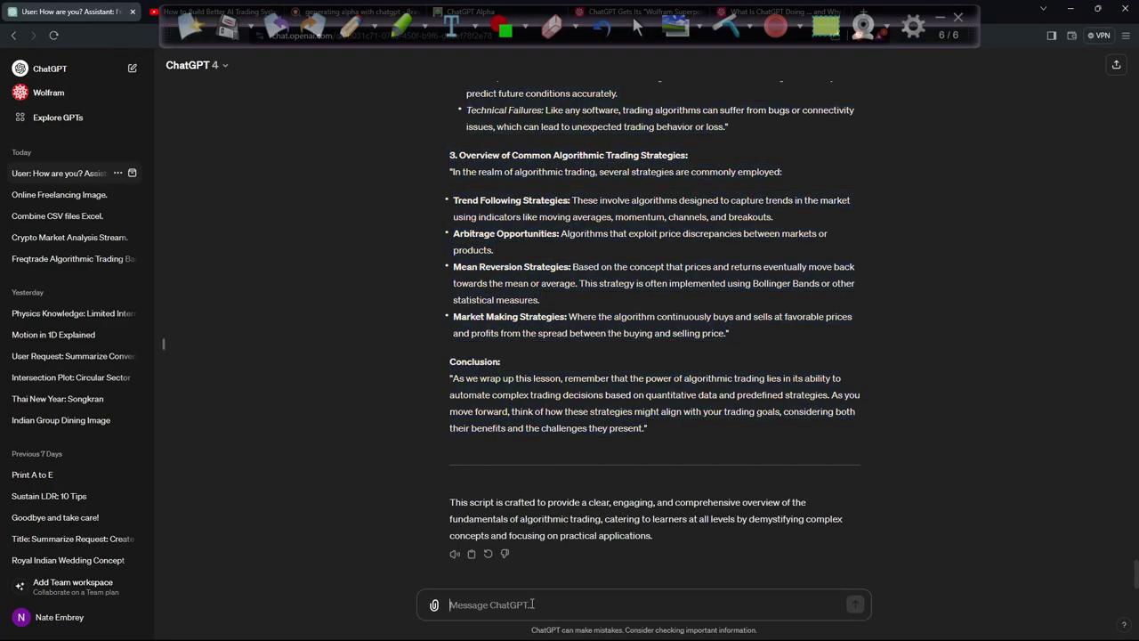
{"action": "key", "text": "ctrl+v"}
{"action": "type", "text": ", Hey C"}
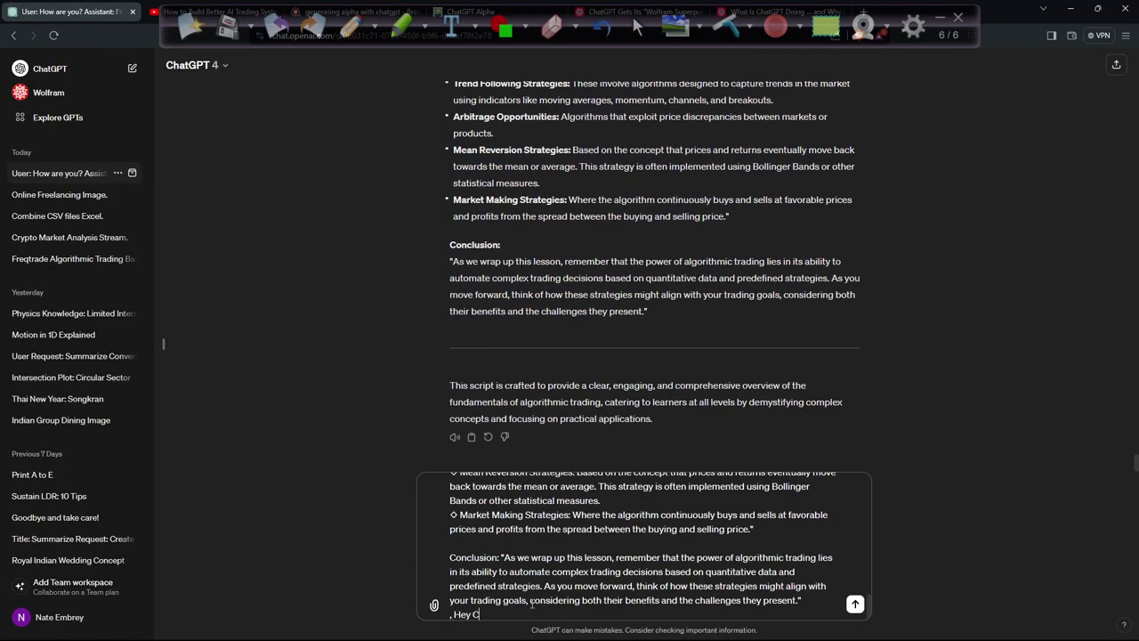
{"action": "type", "text": "hatGPT, can you dump it down and explain it to 5 years old kid"}
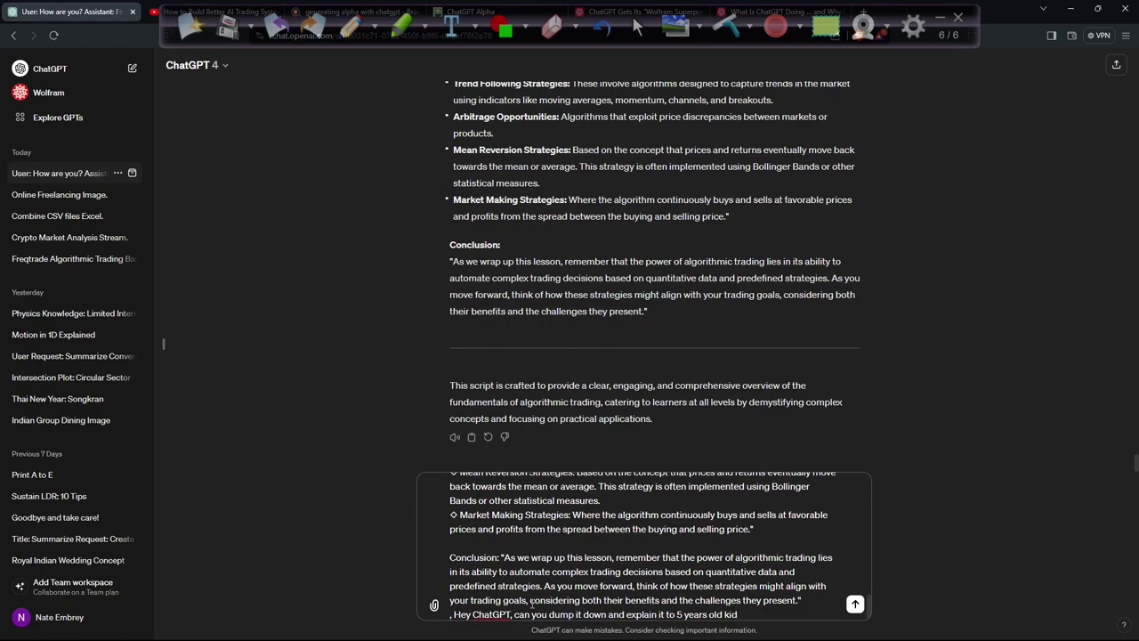
{"action": "type", "text": "simple language"}
{"action": "key", "text": "Return"}
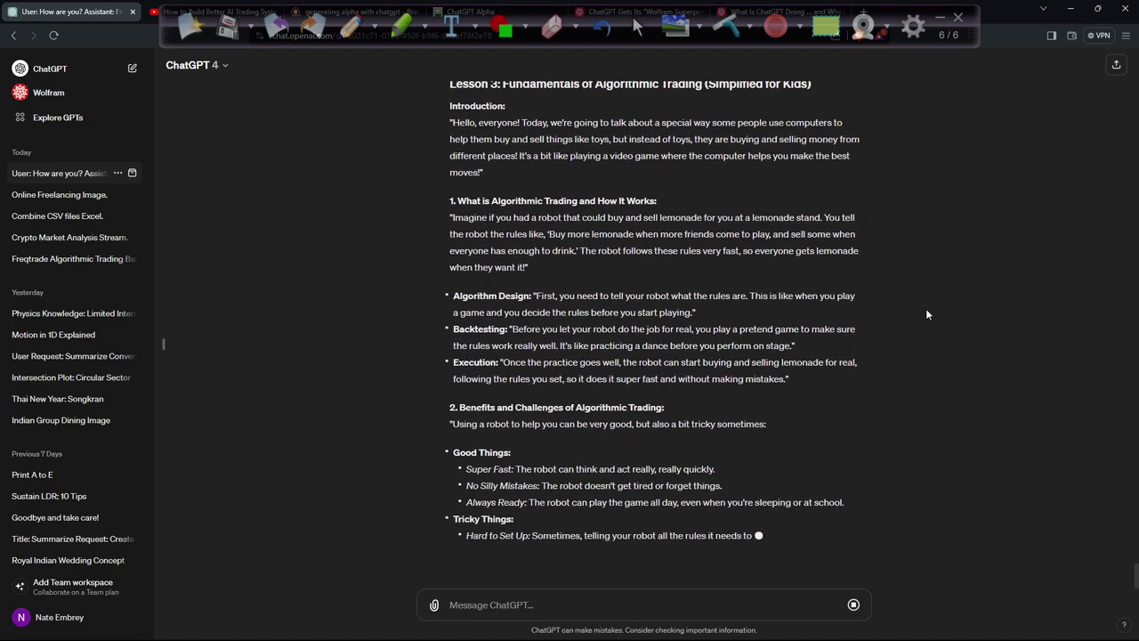
Step: Review the kids' version of Lesson 3 from the introduction through the lemonade-stand analogy, benefits, strategies and conclusion
{"action": "scroll", "coordinate": [926, 315], "scroll_direction": "up", "scroll_amount": 2}
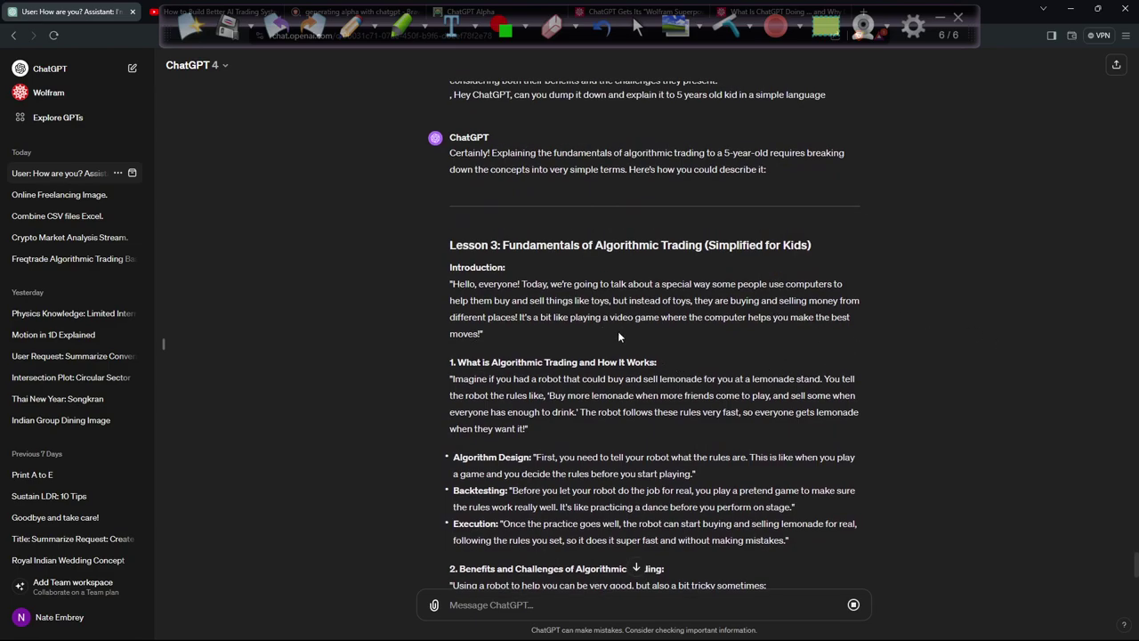
{"action": "left_click_drag", "start_coordinate": [548, 322], "coordinate": [701, 321]}
{"action": "left_click", "coordinate": [746, 322]}
{"action": "scroll", "coordinate": [864, 340], "scroll_direction": "down", "scroll_amount": 2}
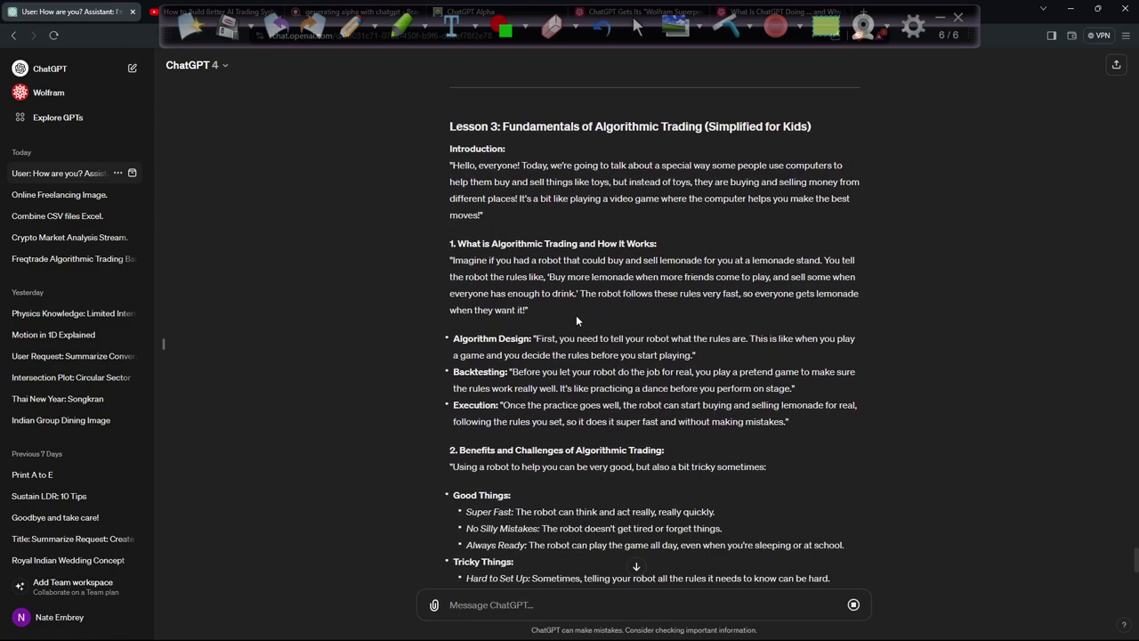
{"action": "left_click_drag", "start_coordinate": [580, 322], "coordinate": [516, 227]}
{"action": "left_click", "coordinate": [556, 273]}
{"action": "left_click_drag", "start_coordinate": [452, 260], "coordinate": [693, 343]}
{"action": "left_click", "coordinate": [694, 343]}
{"action": "scroll", "coordinate": [551, 294], "scroll_direction": "down", "scroll_amount": 2}
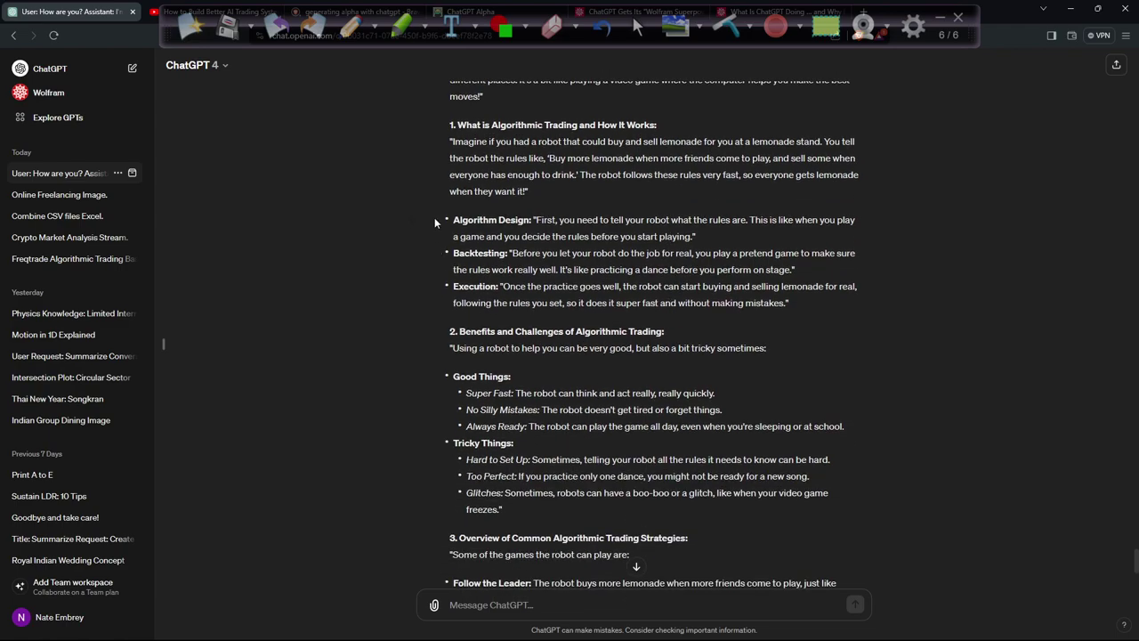
{"action": "left_click_drag", "start_coordinate": [450, 125], "coordinate": [790, 304]}
{"action": "left_click", "coordinate": [663, 283]}
{"action": "triple_click", "coordinate": [653, 236]}
{"action": "left_click", "coordinate": [721, 248]}
{"action": "scroll", "coordinate": [721, 247], "scroll_direction": "down", "scroll_amount": 4}
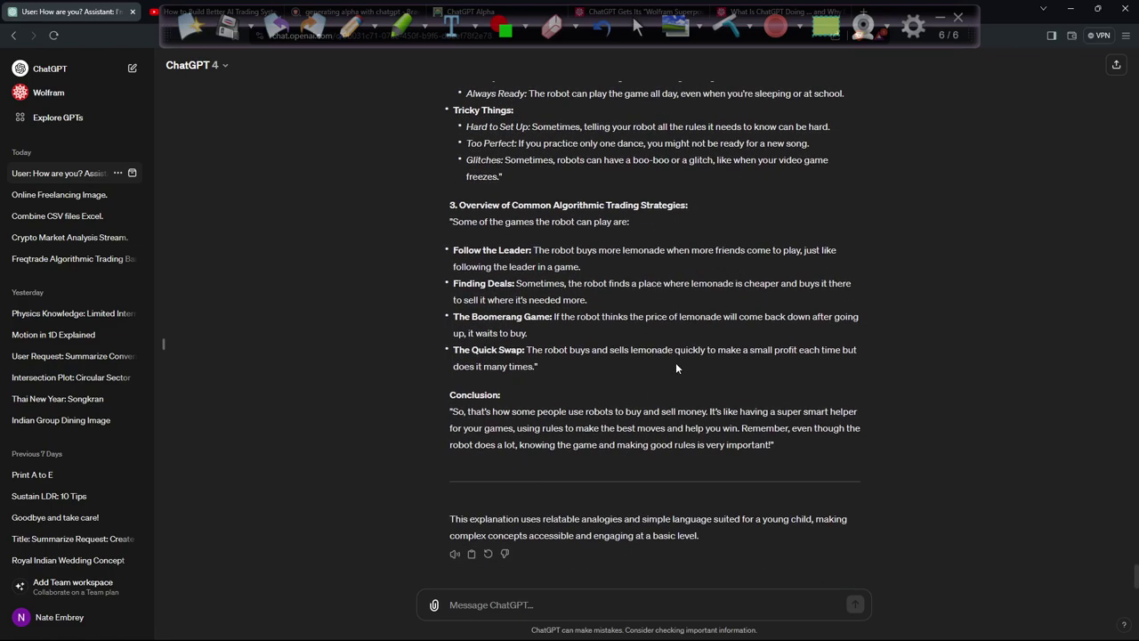
Step: Copy the kids' version of Lesson 3 from its heading through the conclusion into CherryTree's Explain it to Kids node
{"action": "scroll", "coordinate": [699, 369], "scroll_direction": "up", "scroll_amount": 6}
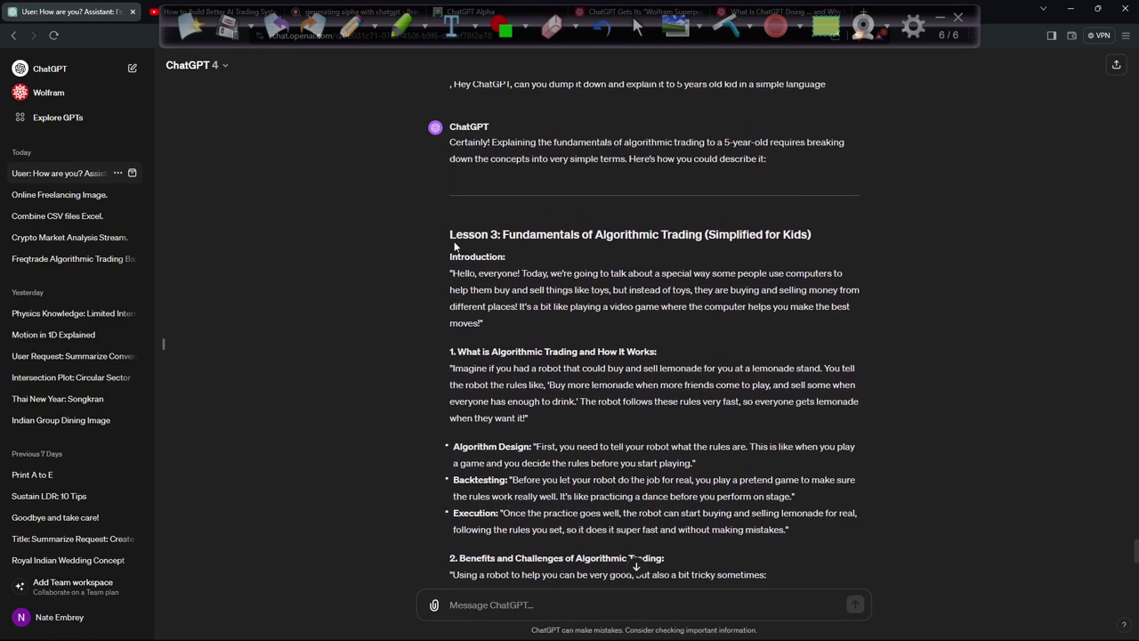
{"action": "left_click_drag", "start_coordinate": [450, 255], "coordinate": [817, 442]}
{"action": "scroll", "coordinate": [656, 427], "scroll_direction": "down", "scroll_amount": 5}
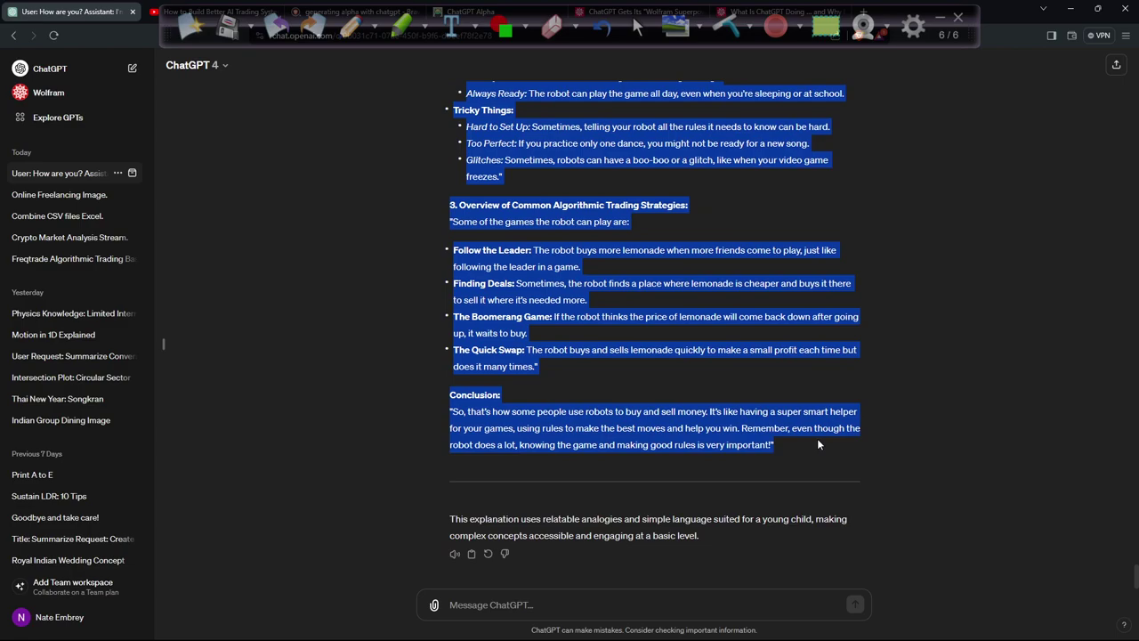
{"action": "left_click", "coordinate": [803, 388]}
{"action": "scroll", "coordinate": [803, 388], "scroll_direction": "up", "scroll_amount": 4}
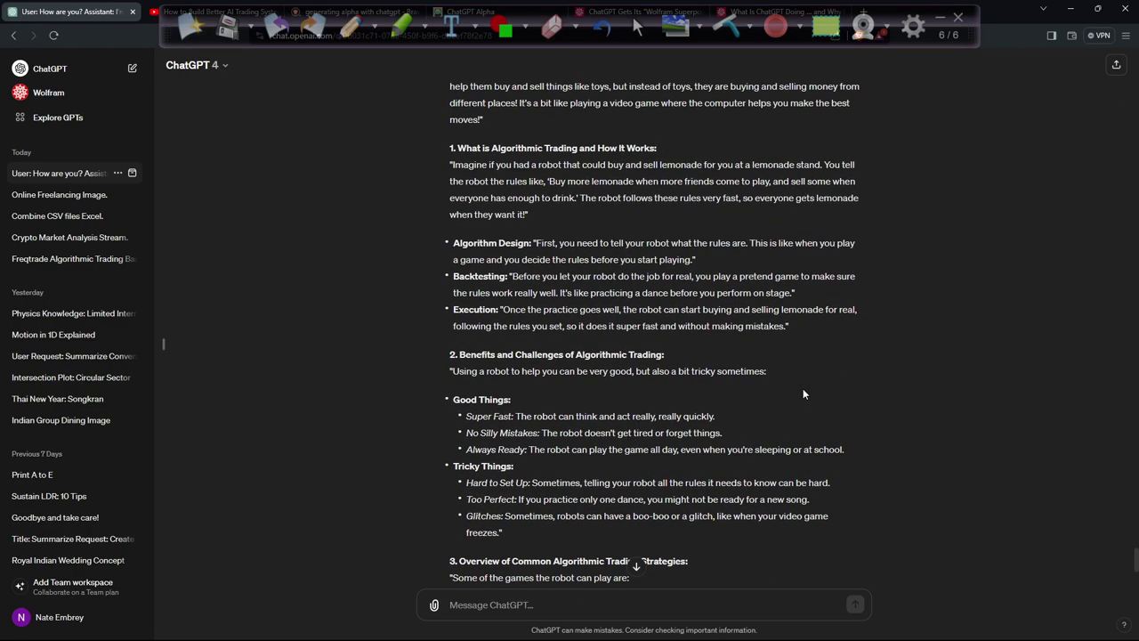
{"action": "scroll", "coordinate": [803, 393], "scroll_direction": "down", "scroll_amount": 4}
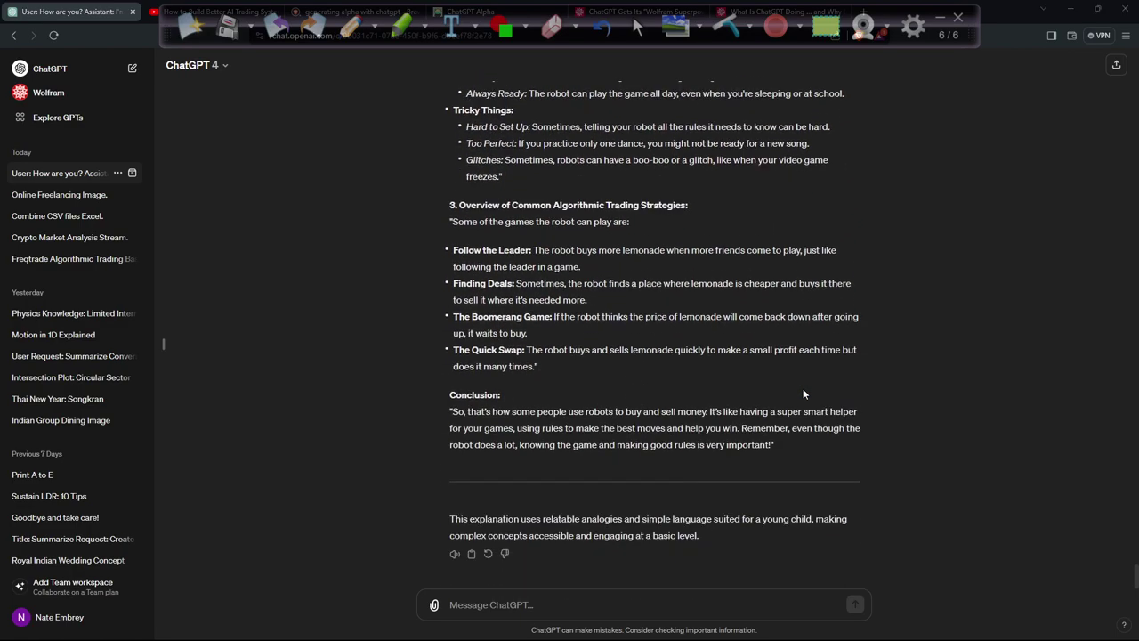
{"action": "key", "text": "alt+Tab"}
{"action": "left_click", "coordinate": [98, 148]}
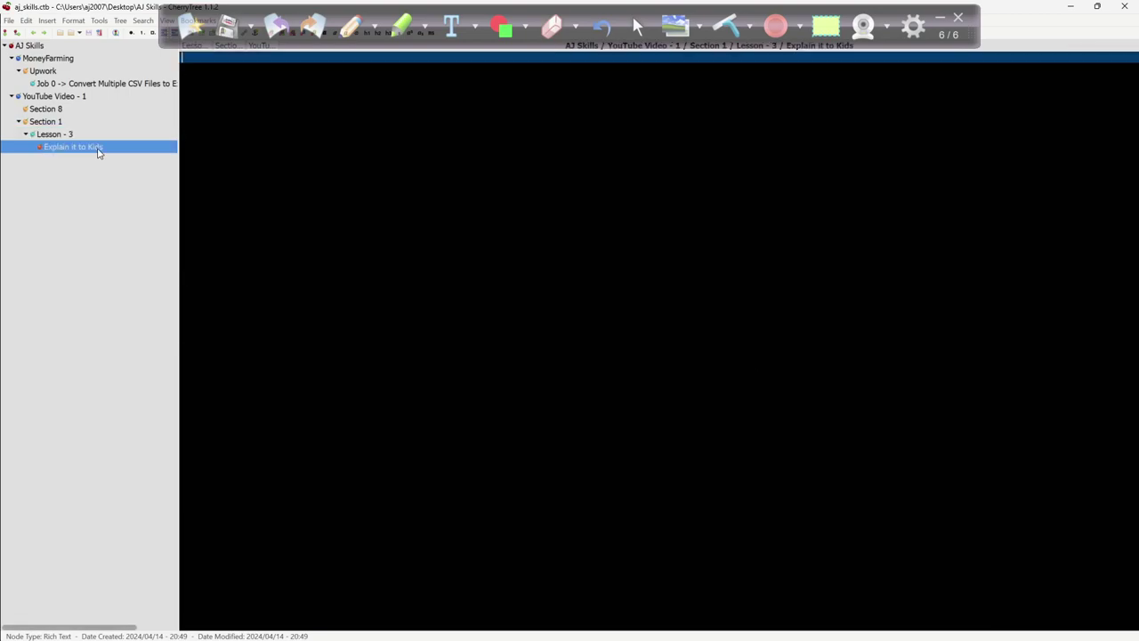
{"action": "key", "text": "ctrl+v"}
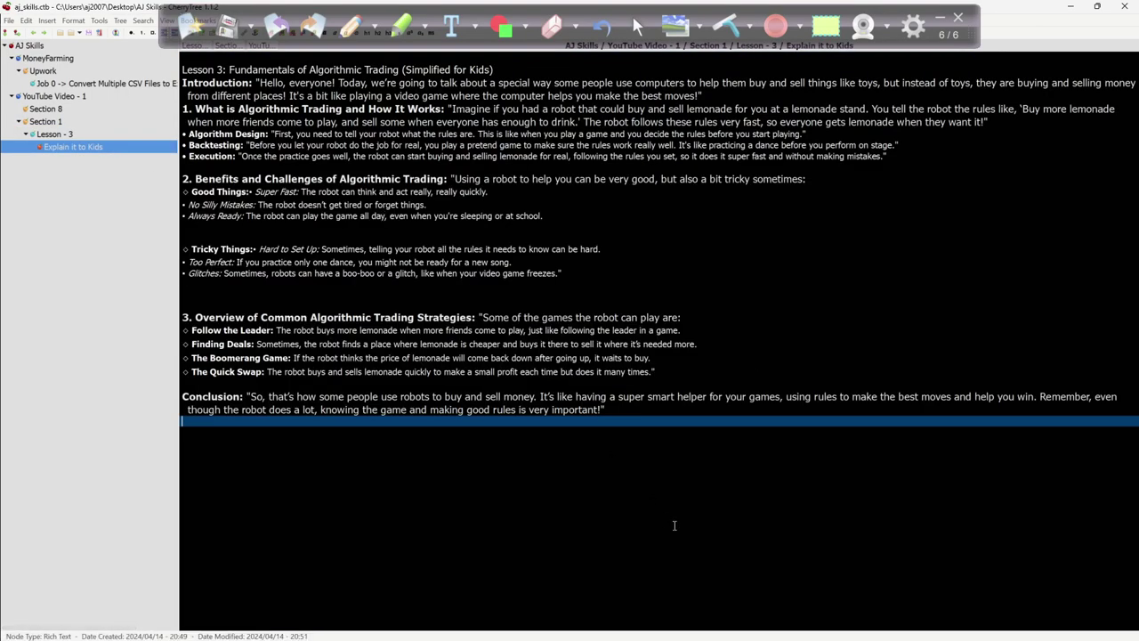
{"action": "key", "text": "ctrl+a"}
{"action": "left_click", "coordinate": [588, 261]}
{"action": "key", "text": "alt+Tab"}
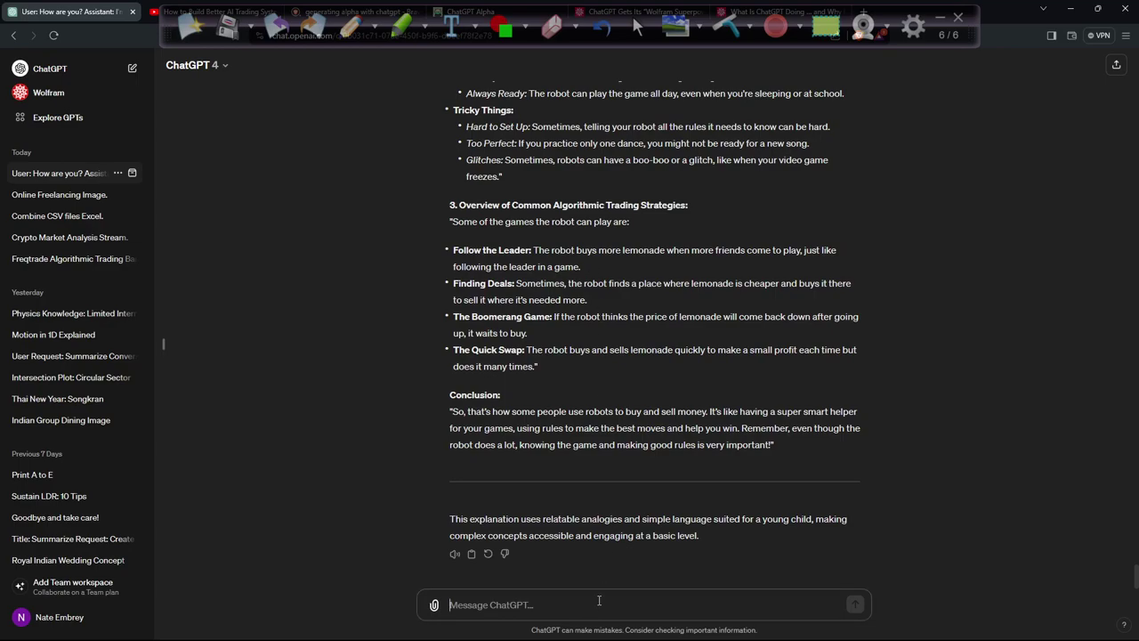
{"action": "key", "text": "ctrl+v"}
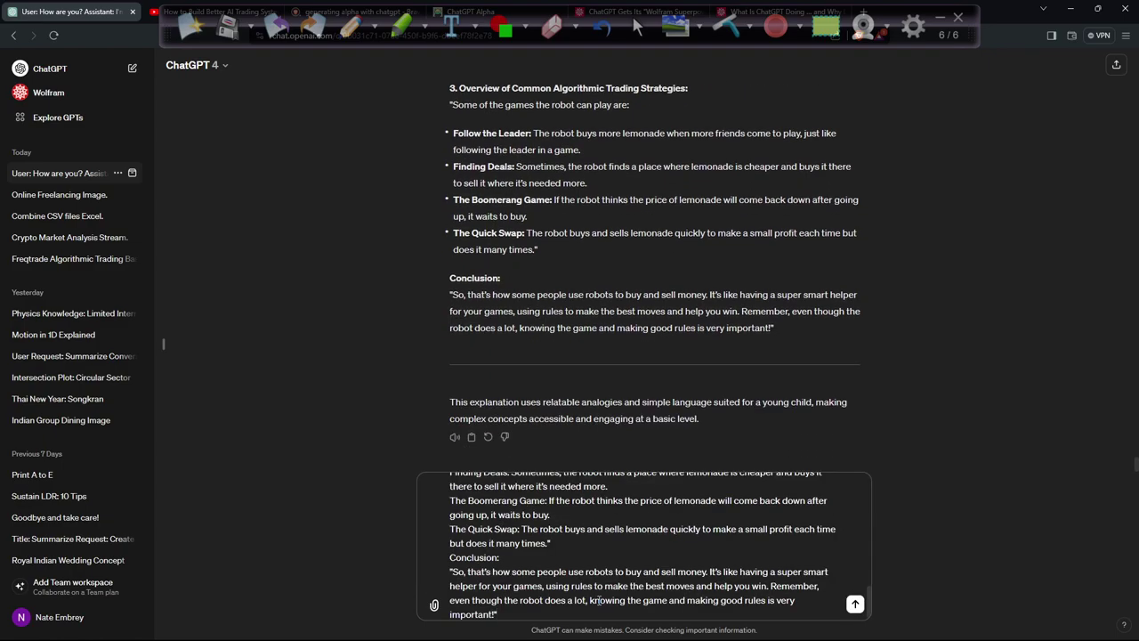
{"action": "key", "text": "ctrl+a"}
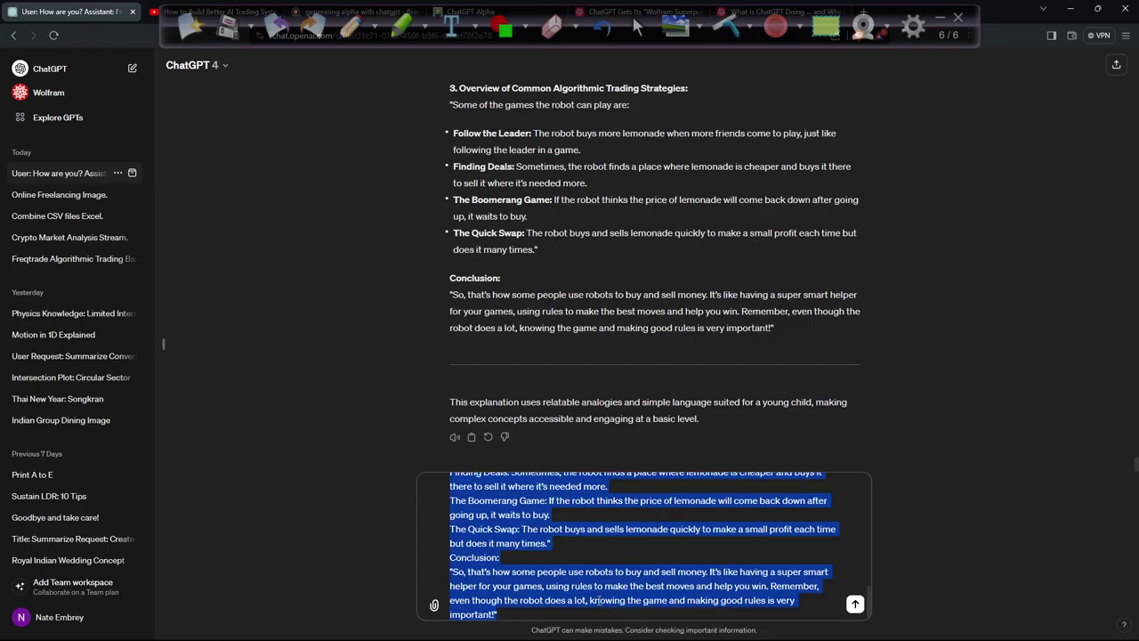
{"action": "key", "text": "BackSpace"}
{"action": "key", "text": "alt+Tab"}
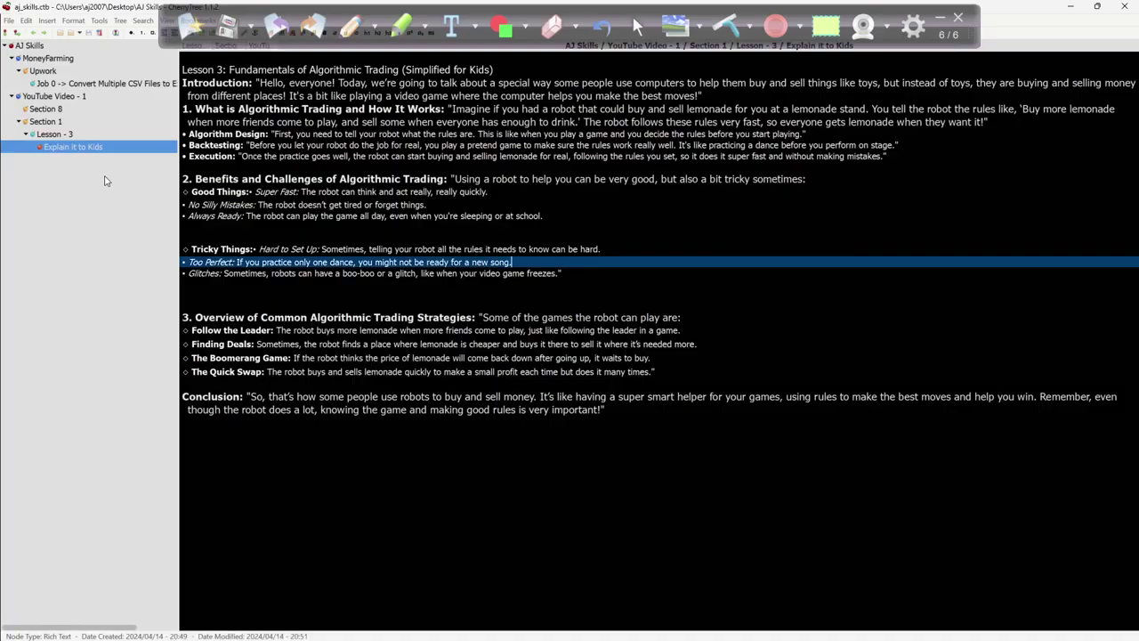
Step: Send ChatGPT the full script from the Lesson - 3 node with the request "explain this to beginner trader with simplicity"
{"action": "left_click", "coordinate": [54, 133]}
{"action": "key", "text": "ctrl+a"}
{"action": "key", "text": "alt+Tab"}
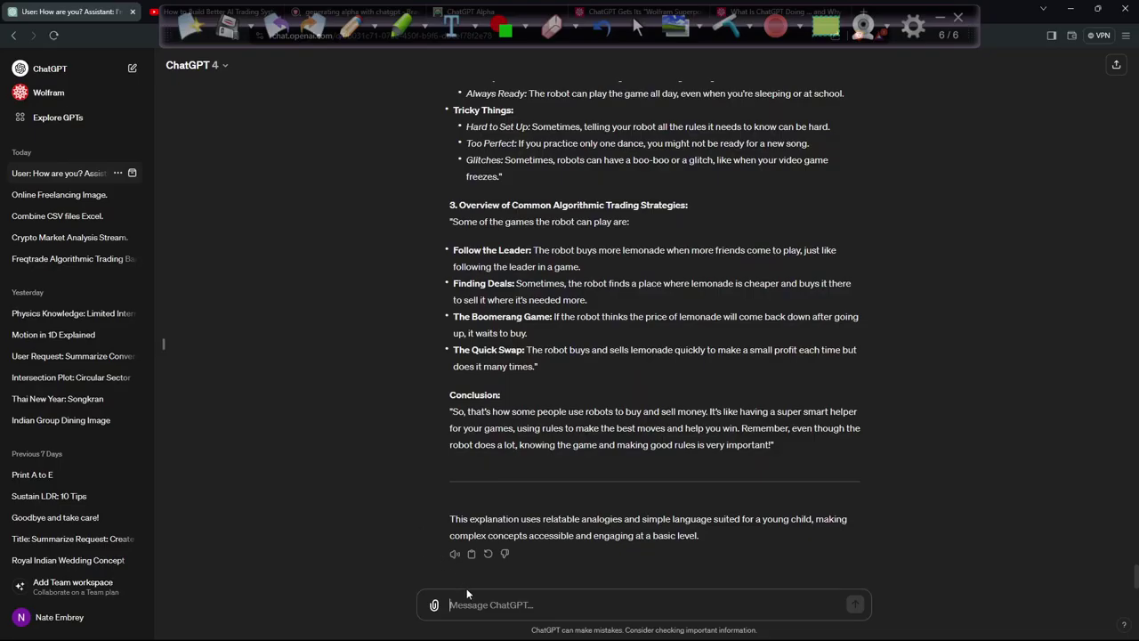
{"action": "left_click", "coordinate": [470, 594]}
{"action": "key", "text": "ctrl+v"}
{"action": "type", "text": ", exp"}
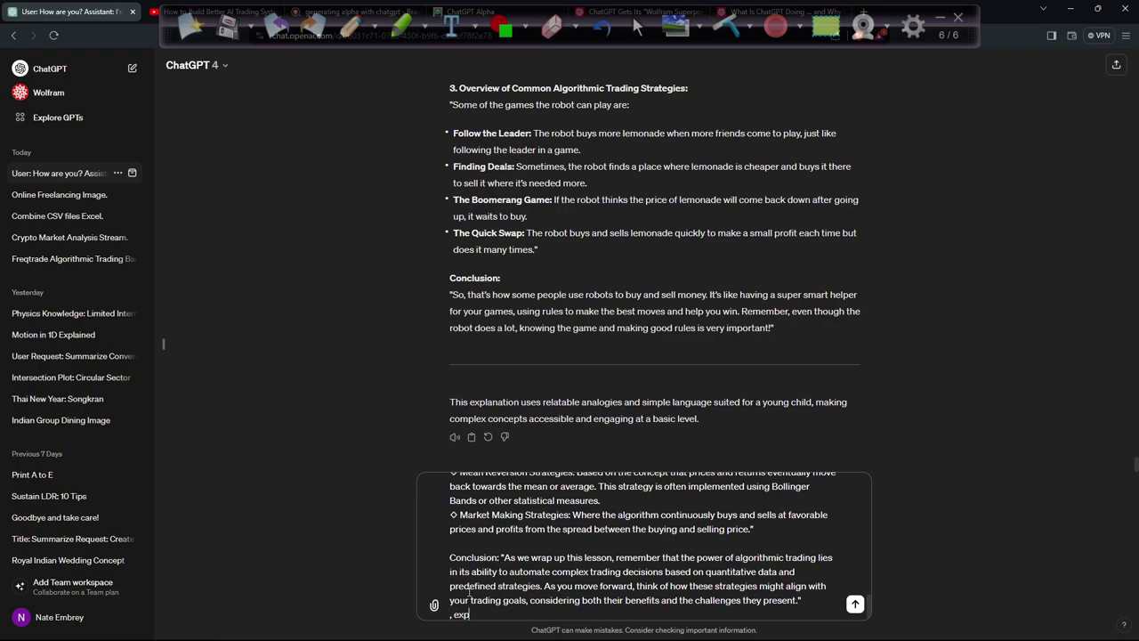
{"action": "type", "text": "lain this to begiinner trader with simplicity"}
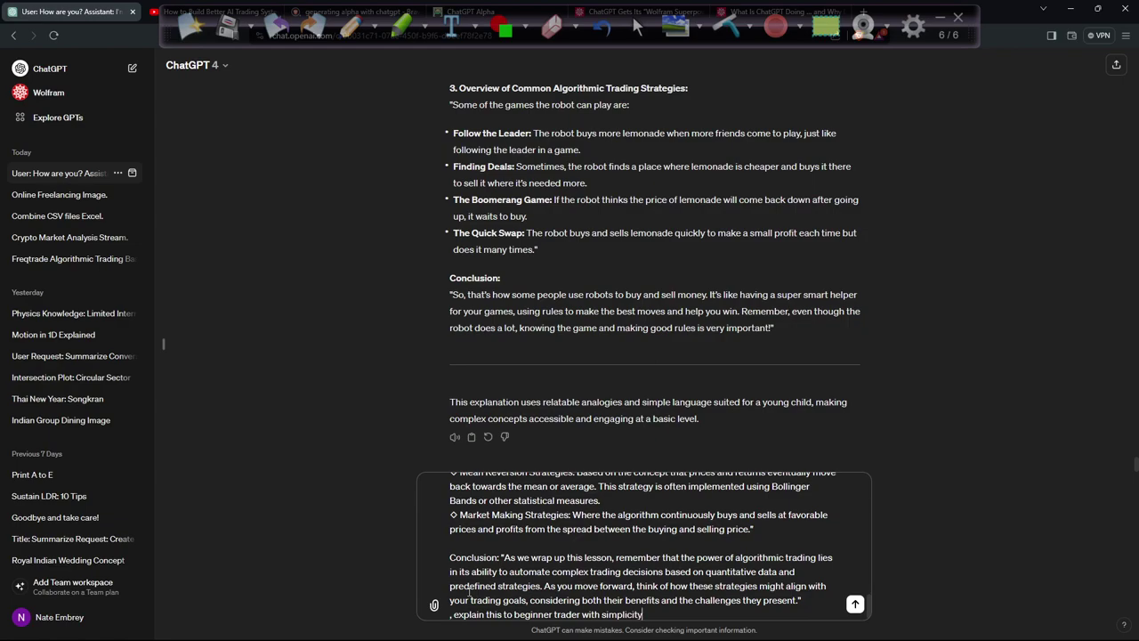
{"action": "key", "text": "Return"}
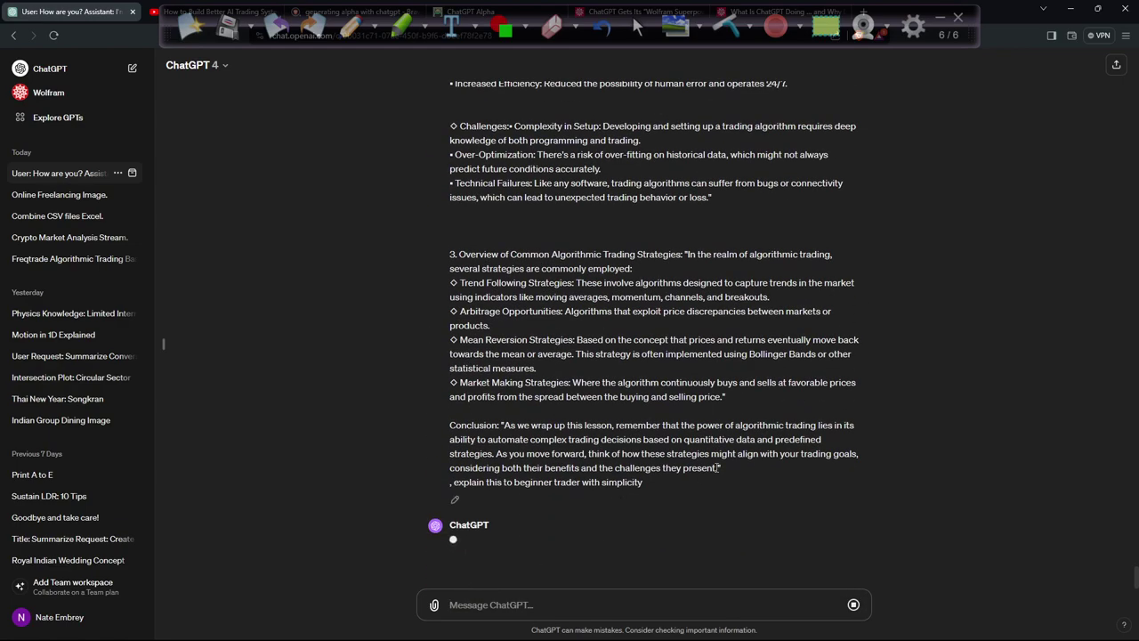
Step: Review ChatGPT's beginner version of Lesson 3, from the introduction and how algorithmic trading works through its benefits and challenges
{"action": "left_click_drag", "start_coordinate": [623, 495], "coordinate": [570, 353]}
{"action": "left_click", "coordinate": [590, 378]}
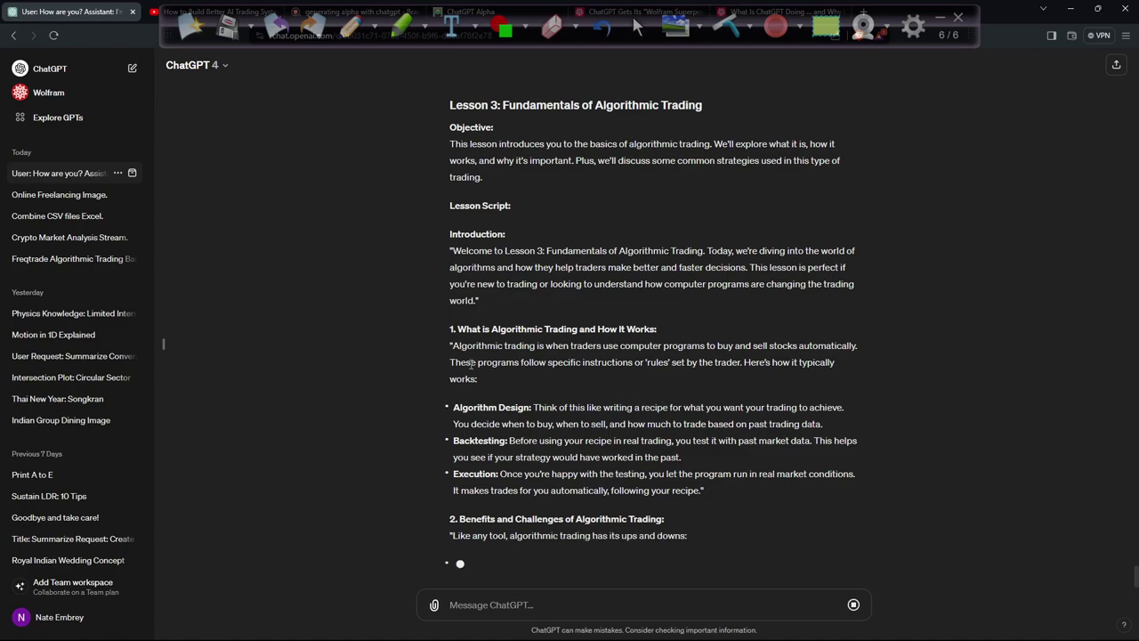
{"action": "left_click_drag", "start_coordinate": [807, 318], "coordinate": [844, 320]}
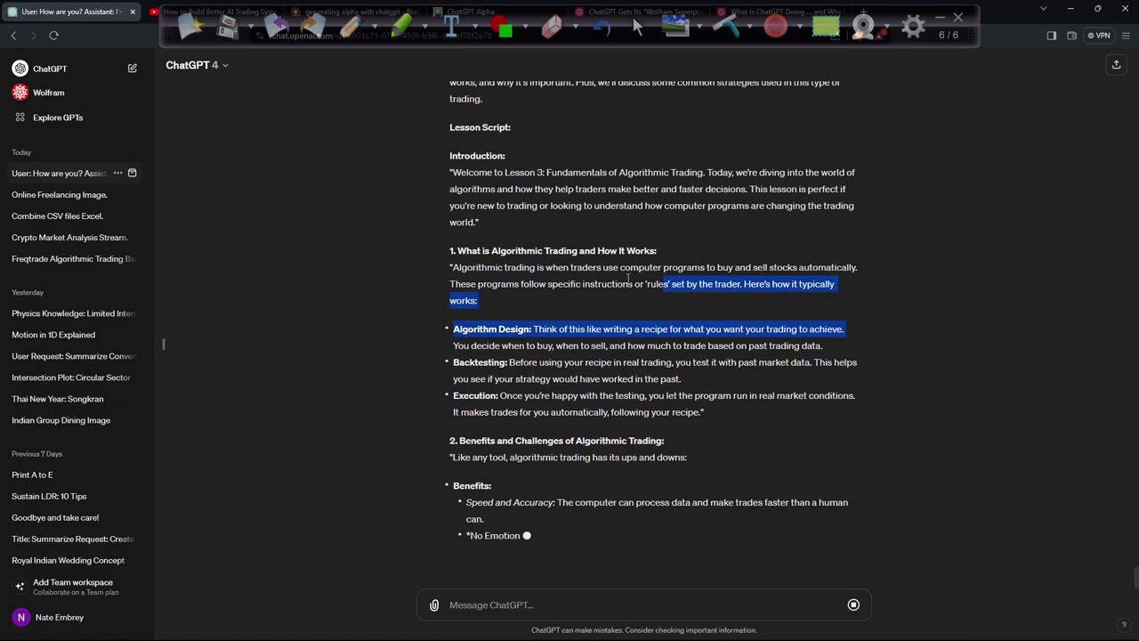
{"action": "left_click_drag", "start_coordinate": [624, 347], "coordinate": [793, 453]}
{"action": "left_click_drag", "start_coordinate": [454, 519], "coordinate": [737, 521]}
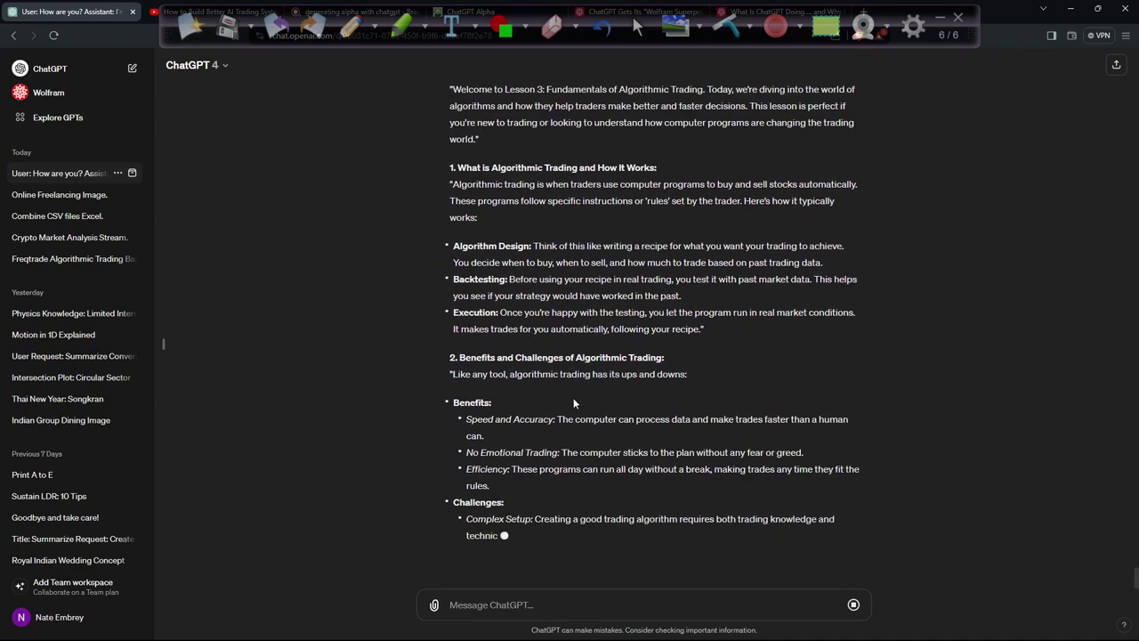
{"action": "scroll", "coordinate": [574, 398], "scroll_direction": "up", "scroll_amount": 3}
{"action": "left_click_drag", "start_coordinate": [449, 385], "coordinate": [846, 501]}
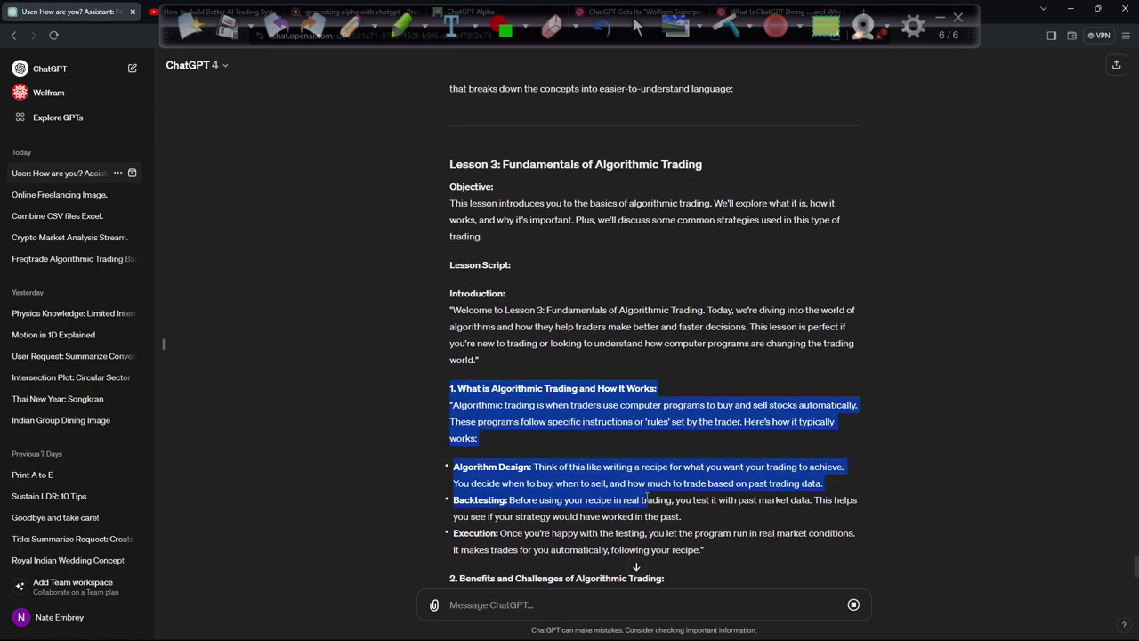
{"action": "scroll", "coordinate": [661, 488], "scroll_direction": "down", "scroll_amount": 4}
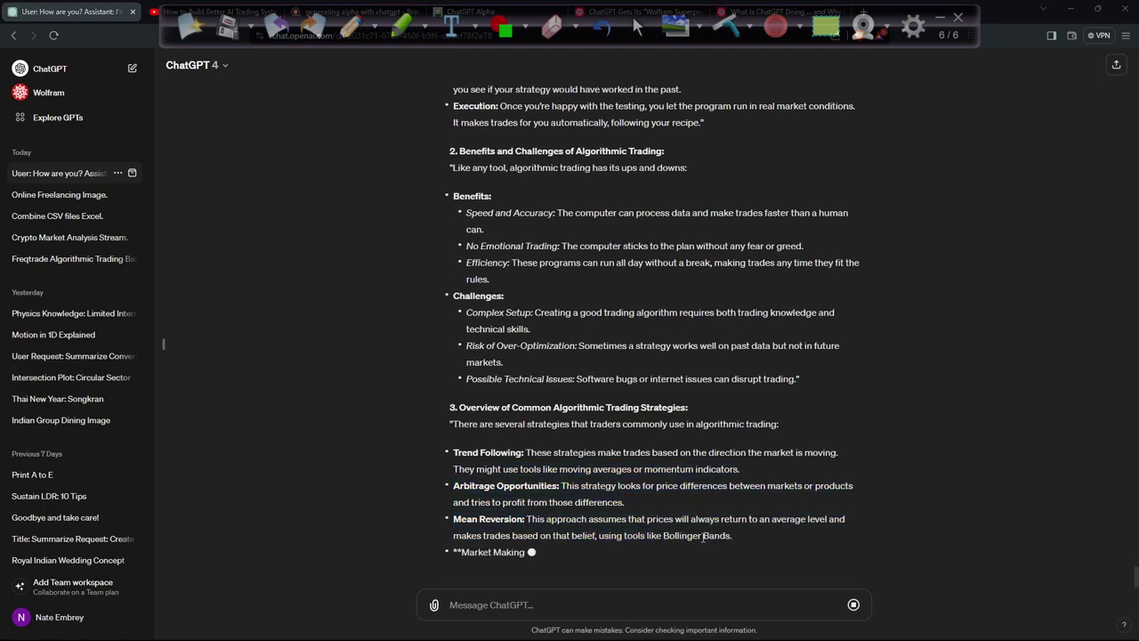
Step: Compare the common strategies sections in CherryTree's Lesson - 3 and Explain it to Kids nodes
{"action": "key", "text": "alt+Tab"}
{"action": "left_click", "coordinate": [613, 437]}
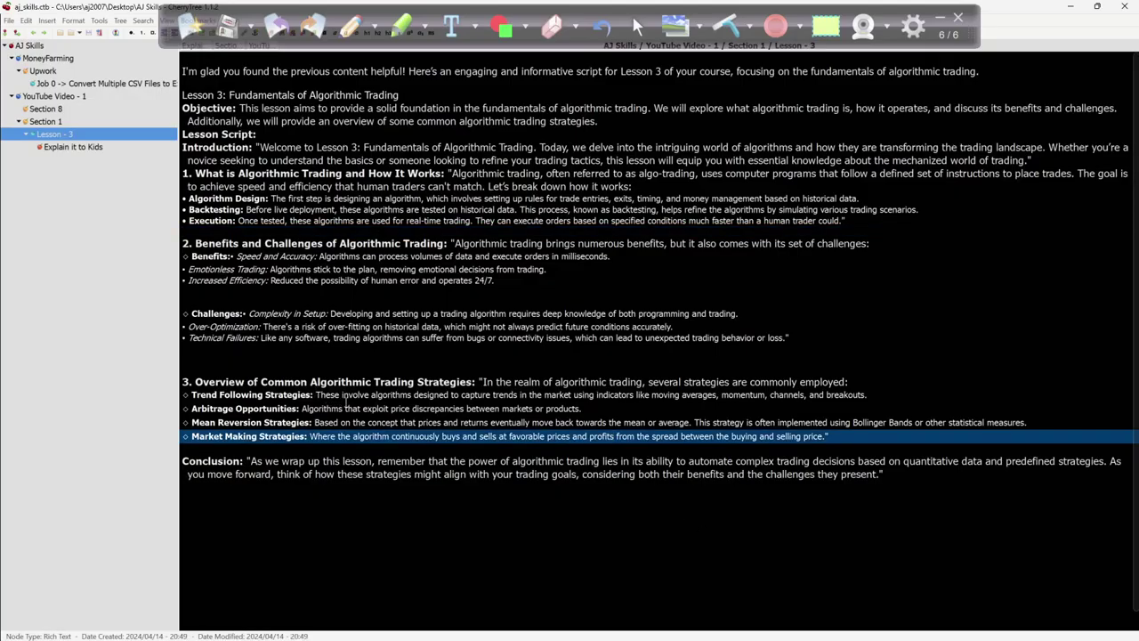
{"action": "left_click", "coordinate": [102, 147]}
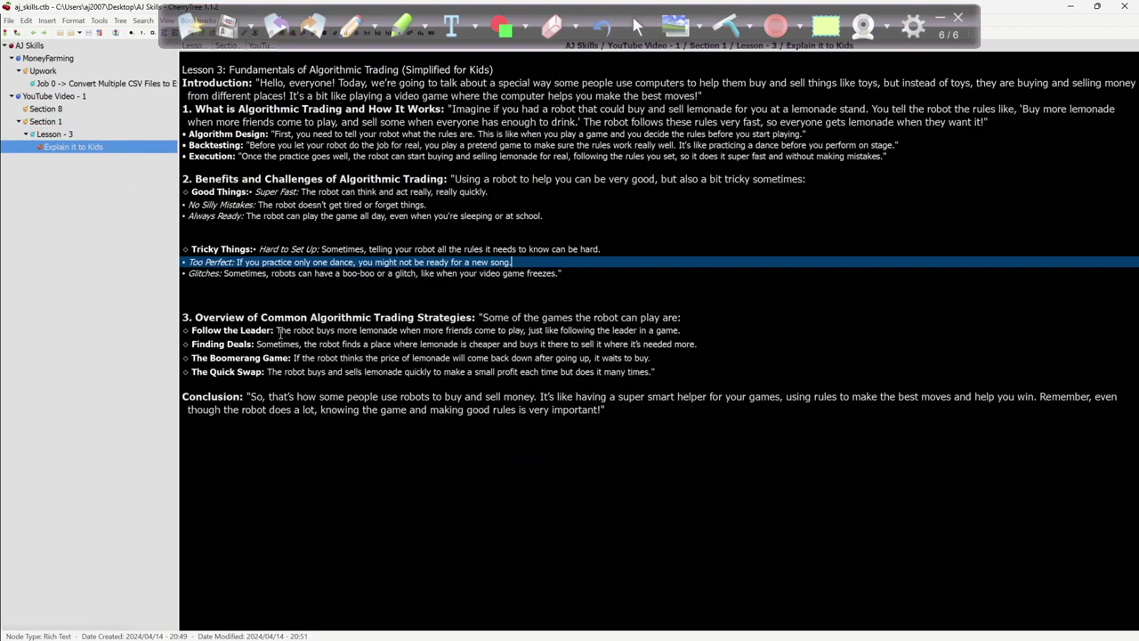
{"action": "left_click_drag", "start_coordinate": [276, 334], "coordinate": [755, 331]}
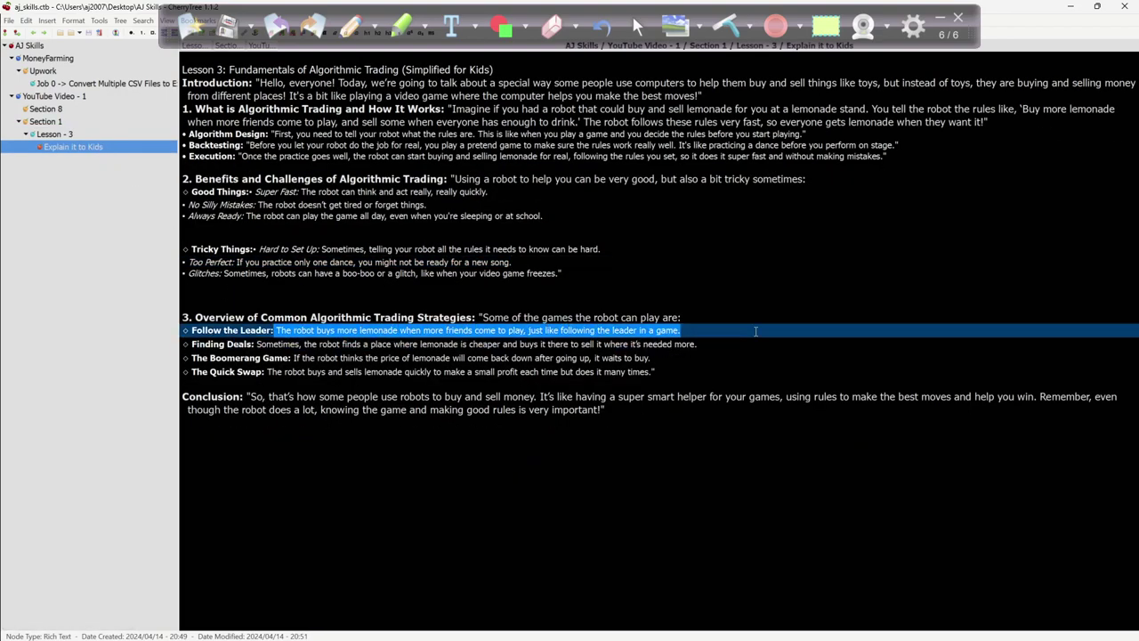
{"action": "left_click", "coordinate": [764, 329]}
{"action": "left_click", "coordinate": [205, 372]}
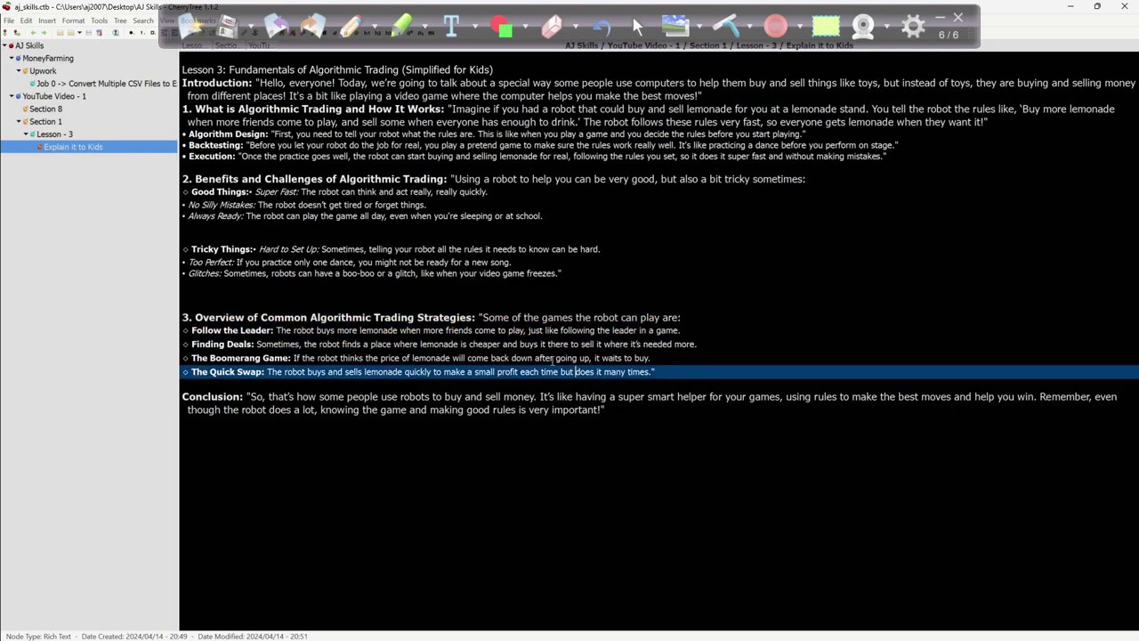
{"action": "left_click", "coordinate": [53, 134]}
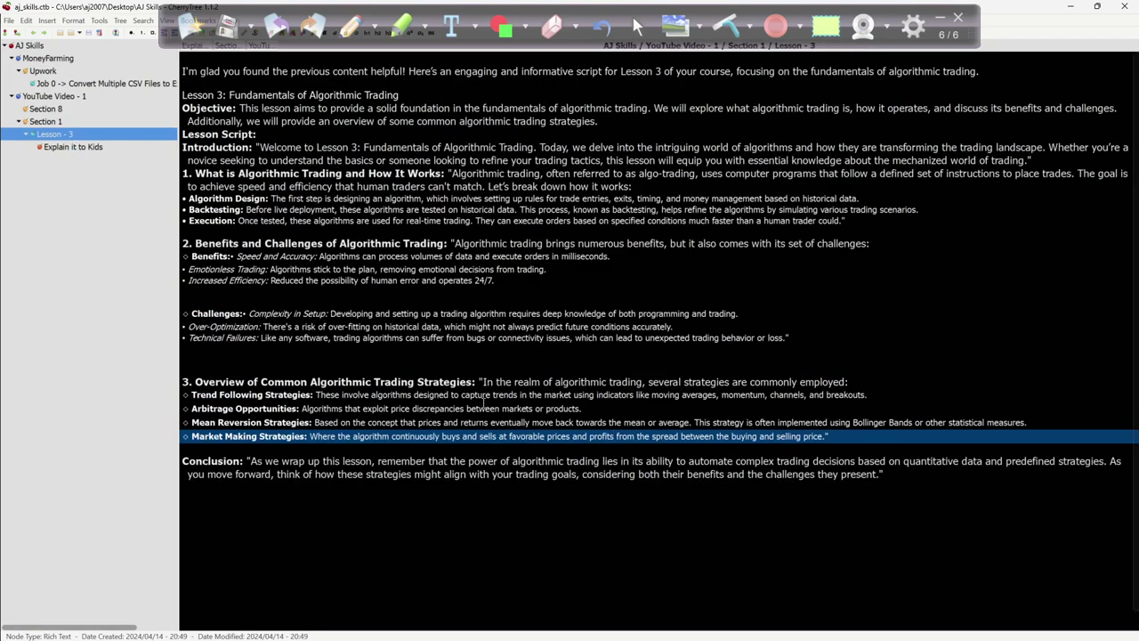
{"action": "left_click", "coordinate": [467, 395]}
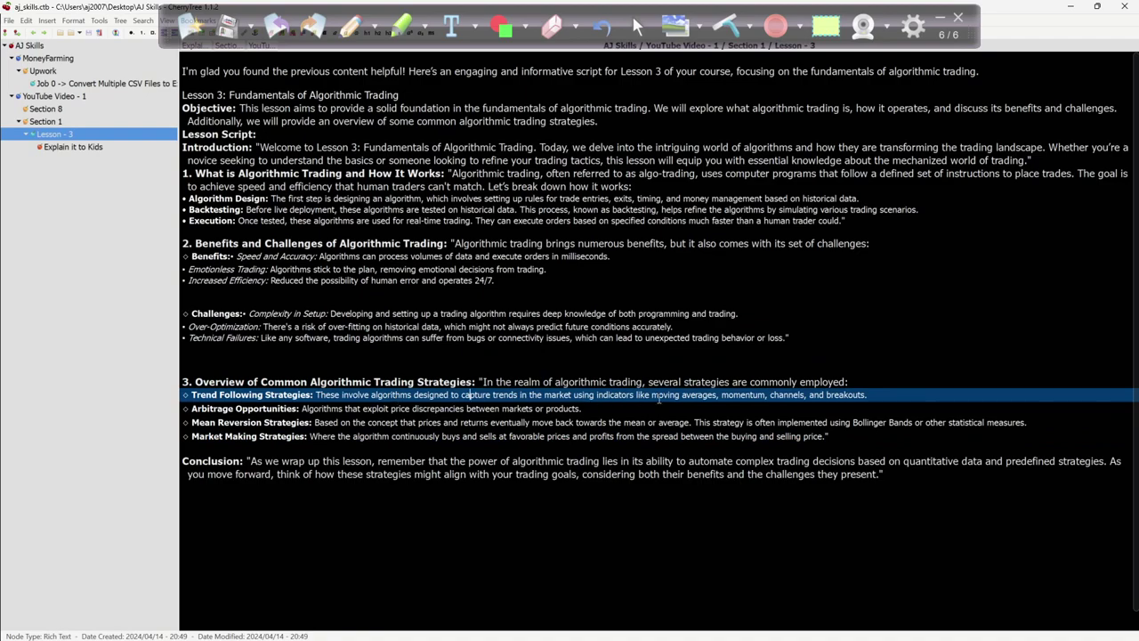
{"action": "left_click", "coordinate": [885, 381]}
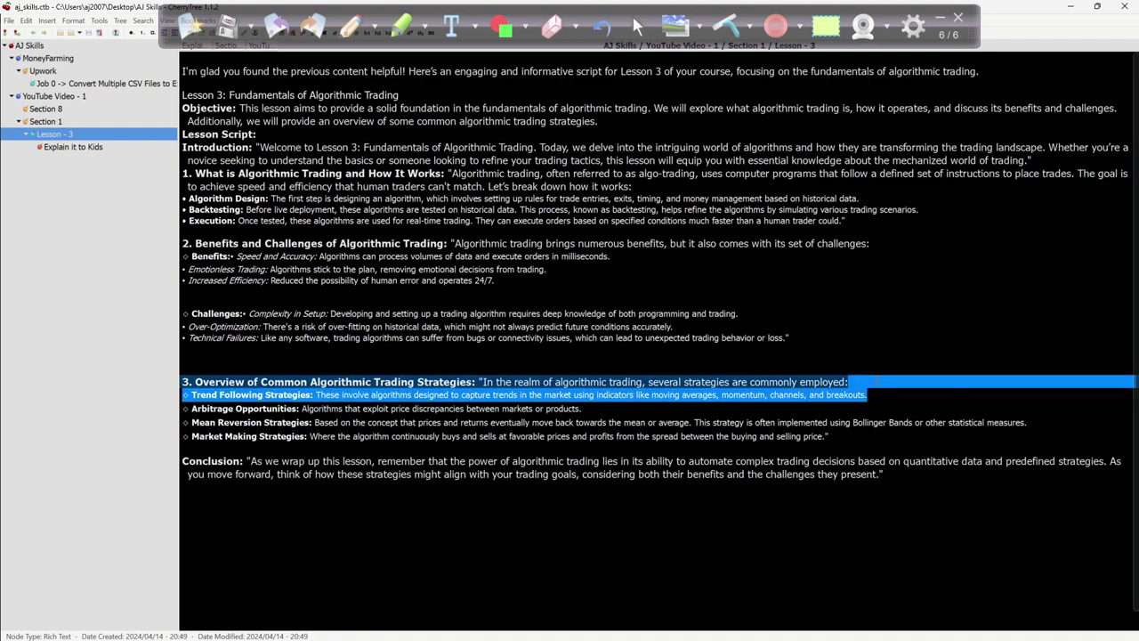
Step: Read the common strategies and conclusion of the beginner version of Lesson 3 in ChatGPT
{"action": "key", "text": "alt+Tab"}
{"action": "left_click_drag", "start_coordinate": [450, 196], "coordinate": [676, 293]}
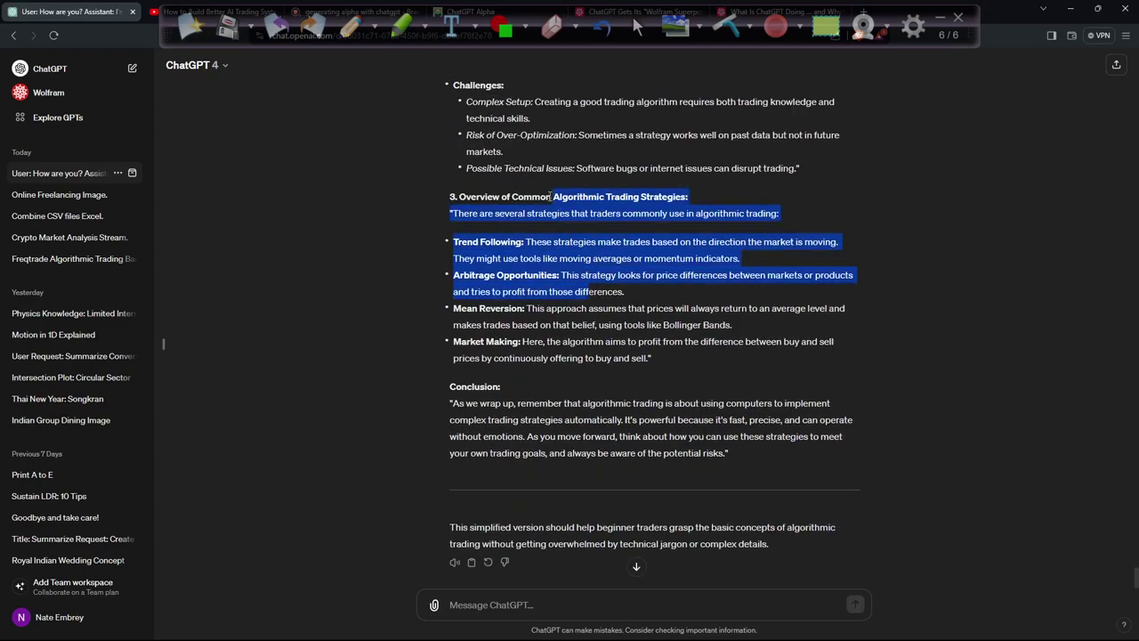
{"action": "left_click", "coordinate": [675, 294]}
{"action": "mouse_move", "coordinate": [621, 322]}
{"action": "left_mouse_down"}
{"action": "mouse_move", "coordinate": [500, 388]}
{"action": "mouse_move", "coordinate": [621, 320]}
{"action": "left_mouse_up"}
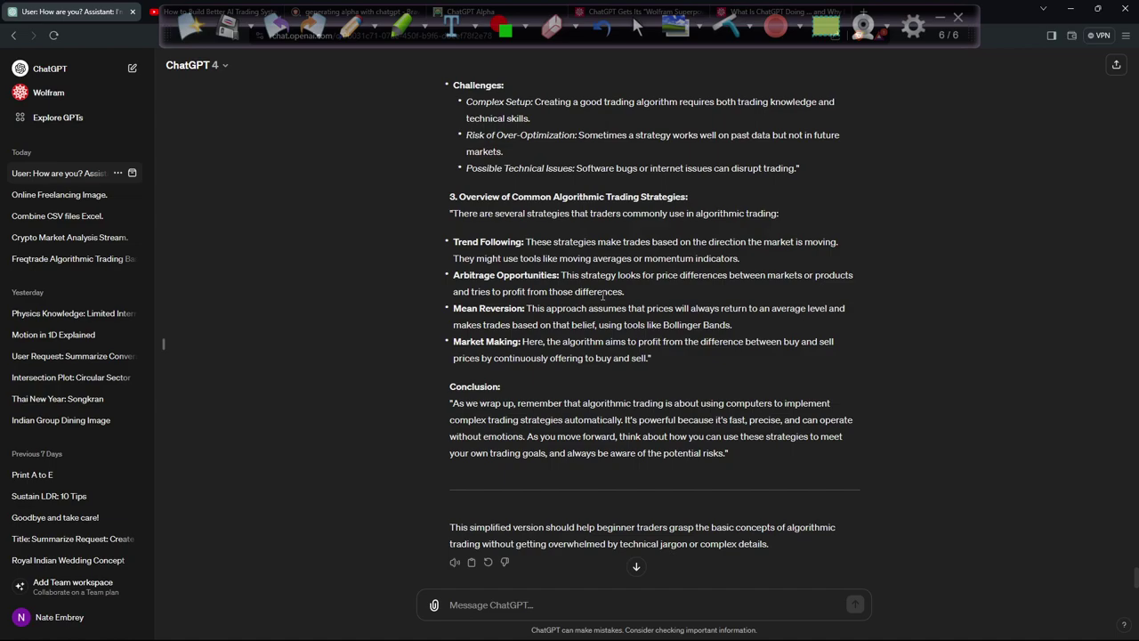
{"action": "scroll", "coordinate": [603, 297], "scroll_direction": "down", "scroll_amount": 1}
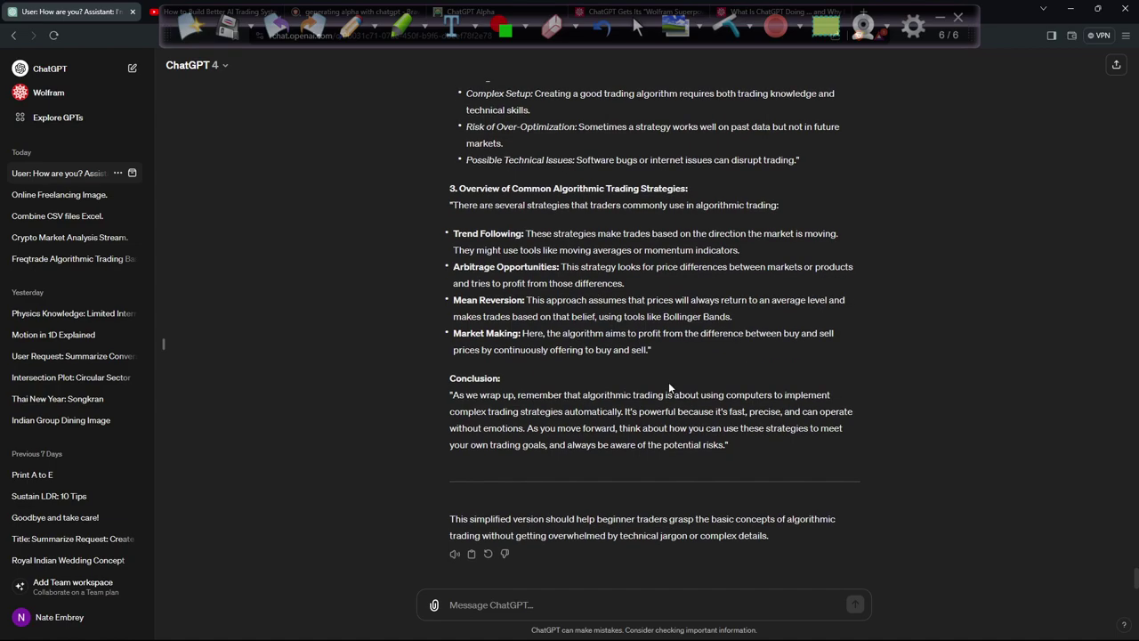
Step: Copy the beginner version of Lesson 3 into a new CherryTree subnode of Lesson - 3 named "Explain it to Beginner" and save the notes
{"action": "left_click_drag", "start_coordinate": [728, 445], "coordinate": [791, 462]}
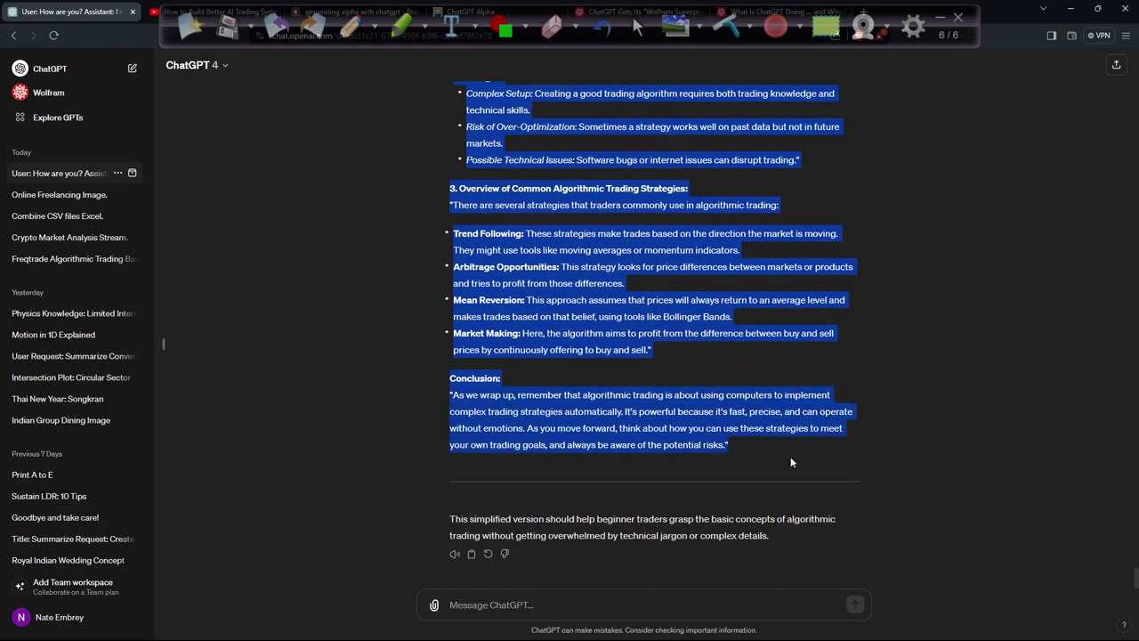
{"action": "key", "text": "alt+Tab"}
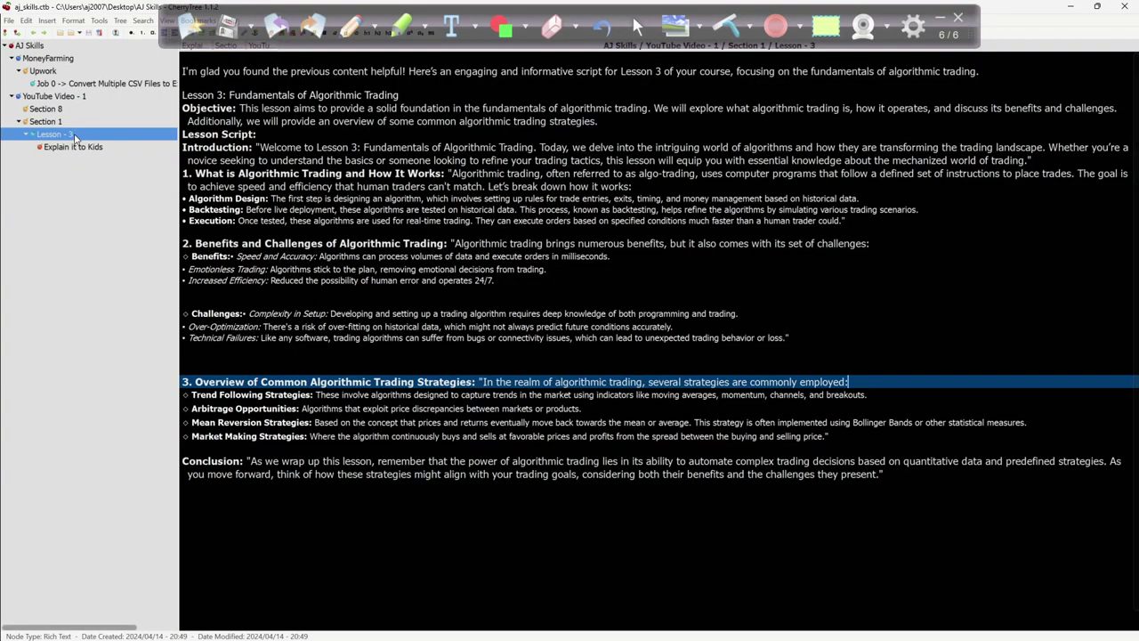
{"action": "left_click", "coordinate": [17, 32]}
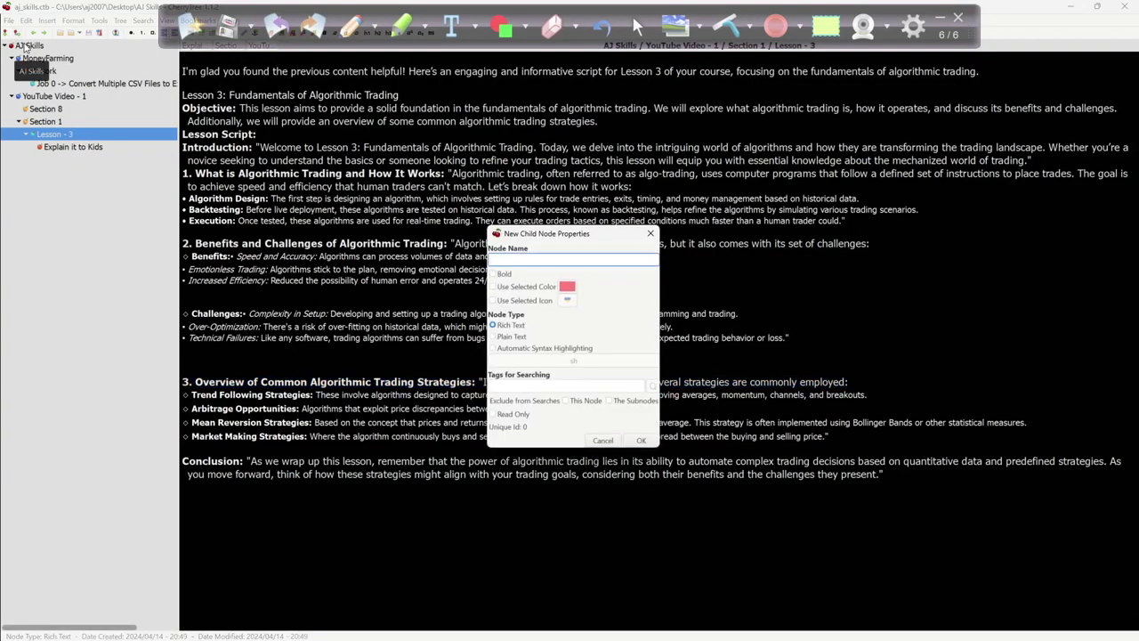
{"action": "type", "text": "Expla"}
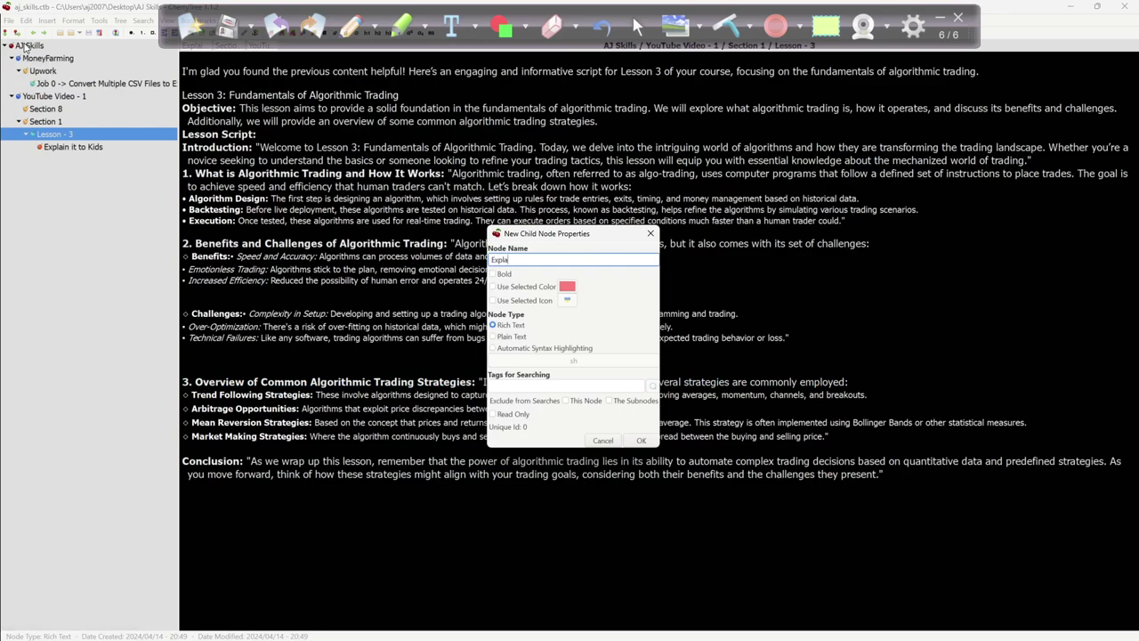
{"action": "type", "text": "in it to Beginner"}
{"action": "key", "text": "Return"}
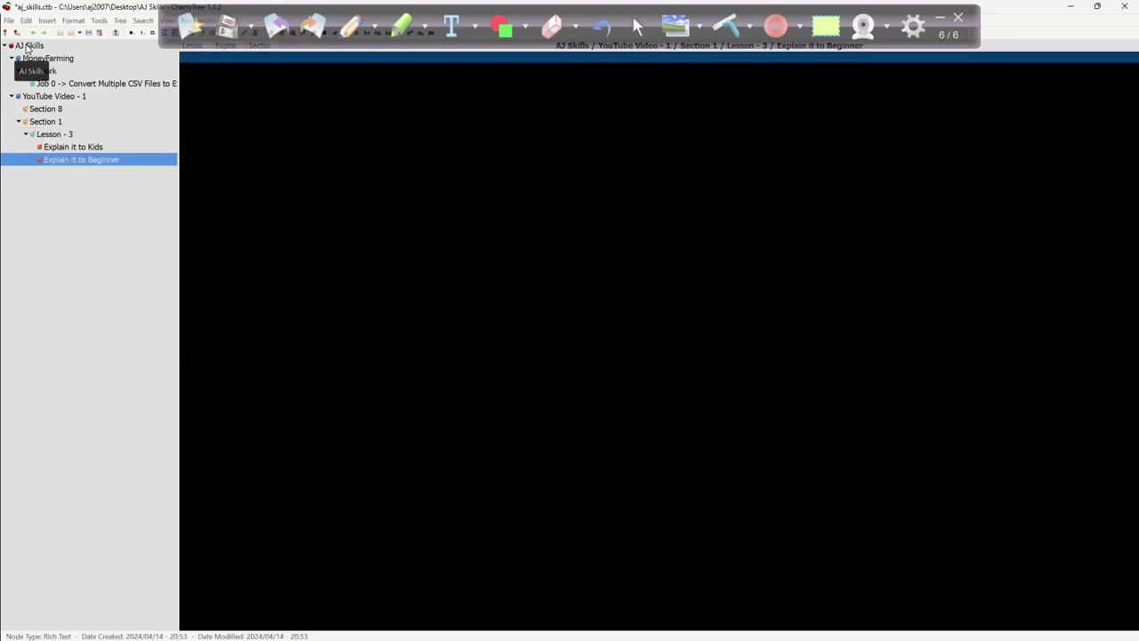
{"action": "key", "text": "ctrl+v"}
{"action": "key", "text": "ctrl+s"}
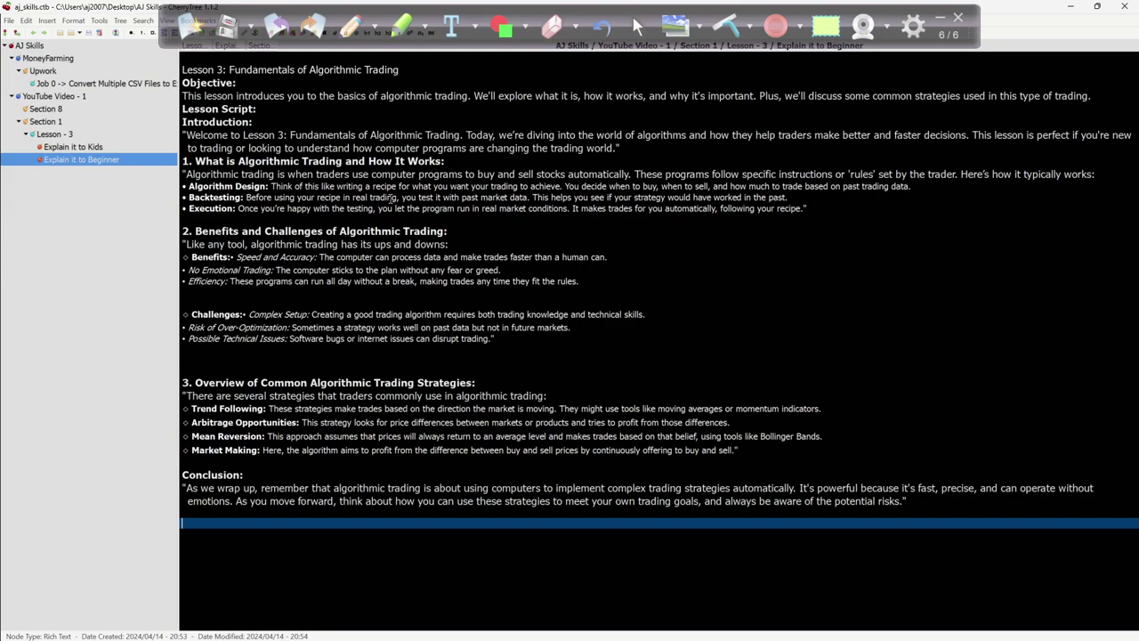
Step: Copy the entire script from the Lesson - 3 node
{"action": "left_click", "coordinate": [53, 133]}
{"action": "left_click", "coordinate": [326, 255]}
{"action": "key", "text": "ctrl+a"}
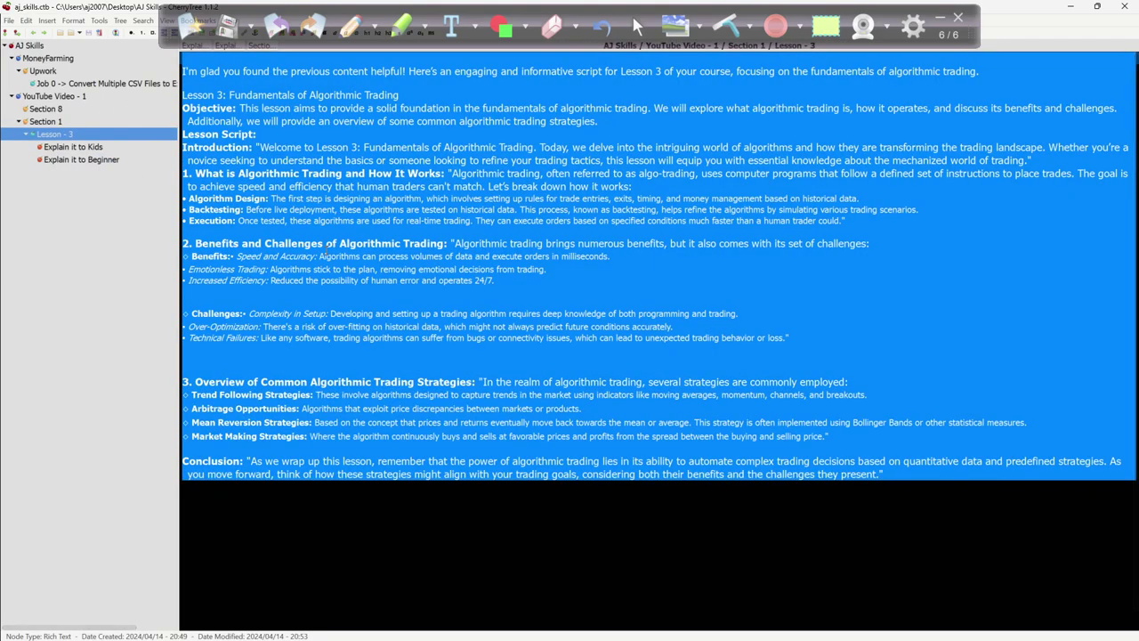
{"action": "left_click", "coordinate": [326, 254]}
Step: Compare the lesson text in the Explain it to Kids and Explain it to Beginner nodes
{"action": "left_click", "coordinate": [96, 148]}
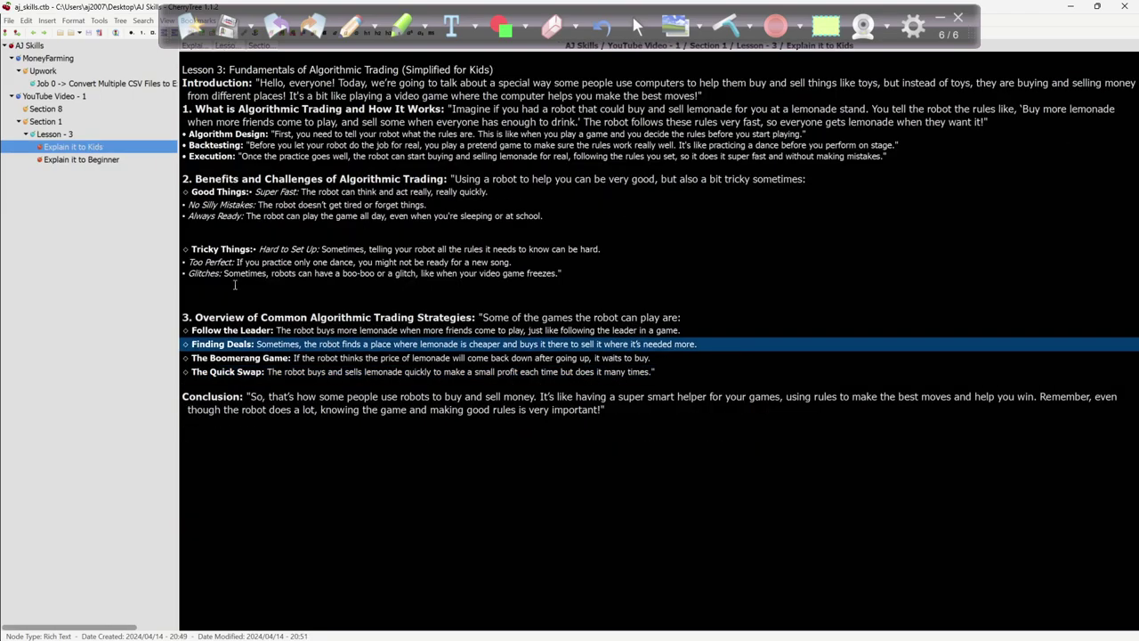
{"action": "left_click", "coordinate": [102, 160]}
{"action": "left_click", "coordinate": [93, 149]}
{"action": "left_click", "coordinate": [93, 159]}
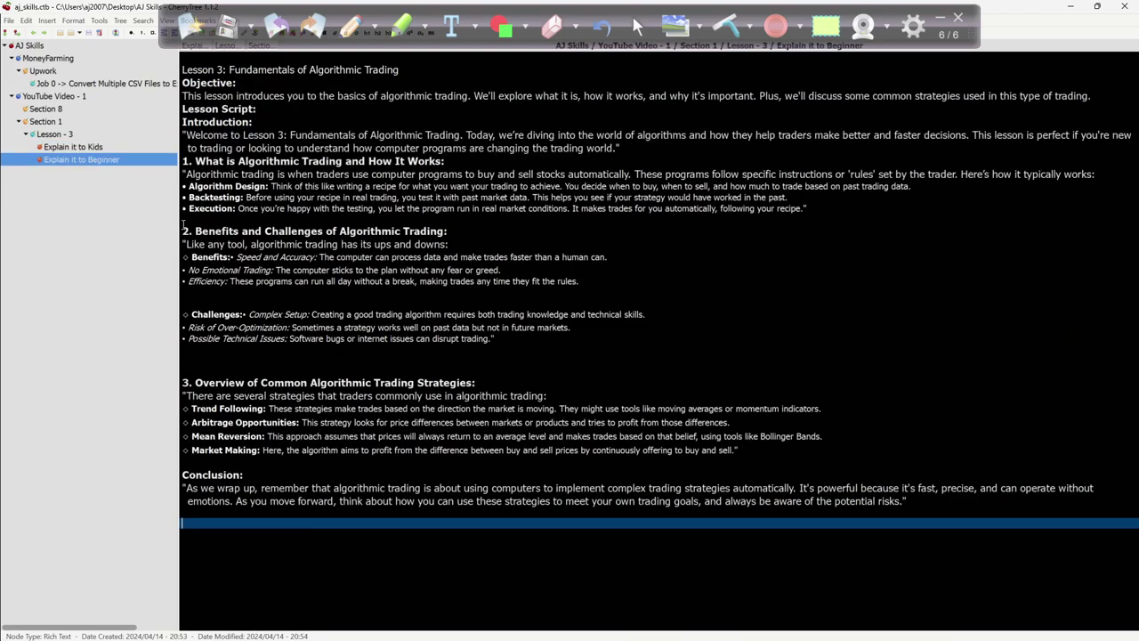
{"action": "left_click", "coordinate": [525, 450]}
{"action": "key", "text": "ctrl+a"}
{"action": "left_click", "coordinate": [452, 307]}
Step: Send ChatGPT the copied Lesson - 3 script with the request "tell me wisdom in one liner"
{"action": "key", "text": "alt+Tab"}
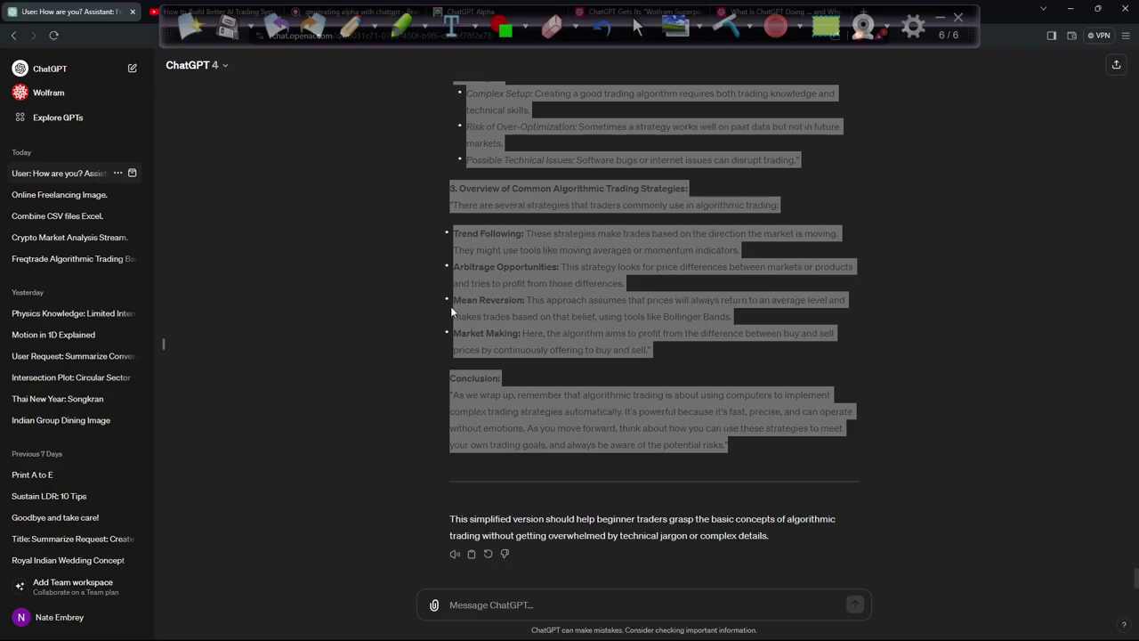
{"action": "left_click", "coordinate": [531, 442]}
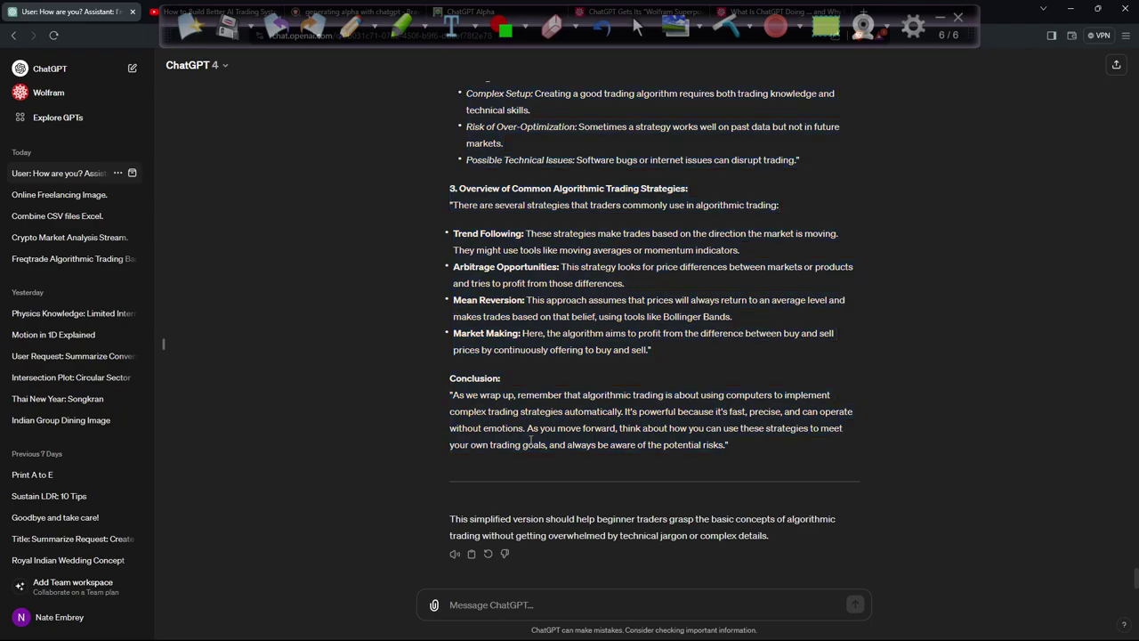
{"action": "left_click", "coordinate": [556, 604]}
{"action": "key", "text": "ctrl+v"}
{"action": "type", "text": ", tell me"}
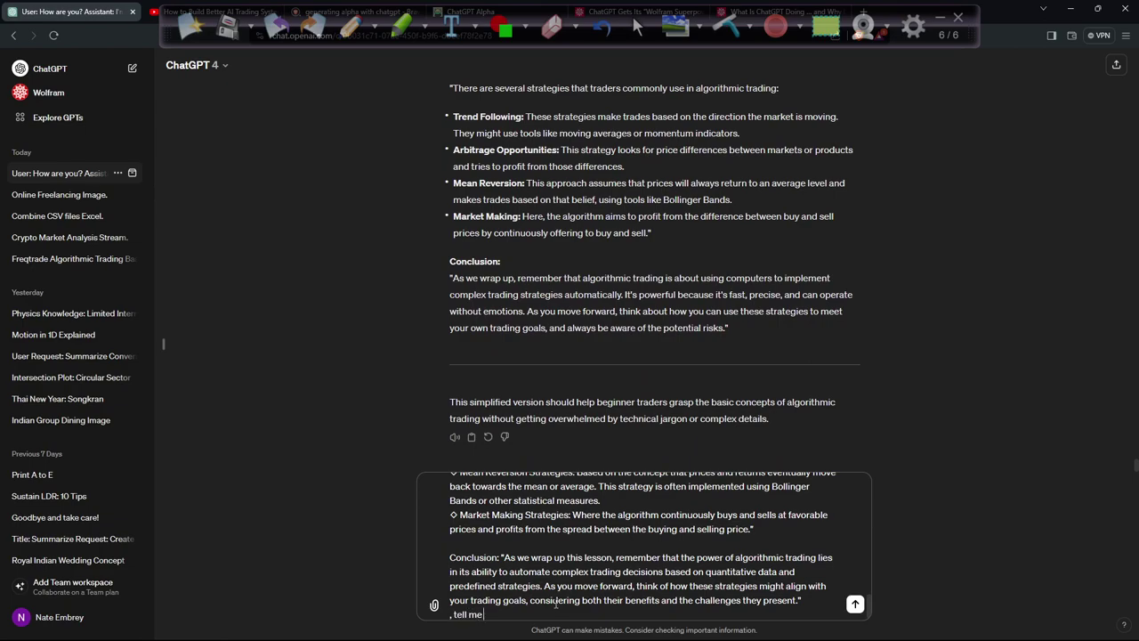
{"action": "type", "text": " wisdom in one liner"}
{"action": "key", "text": "Return"}
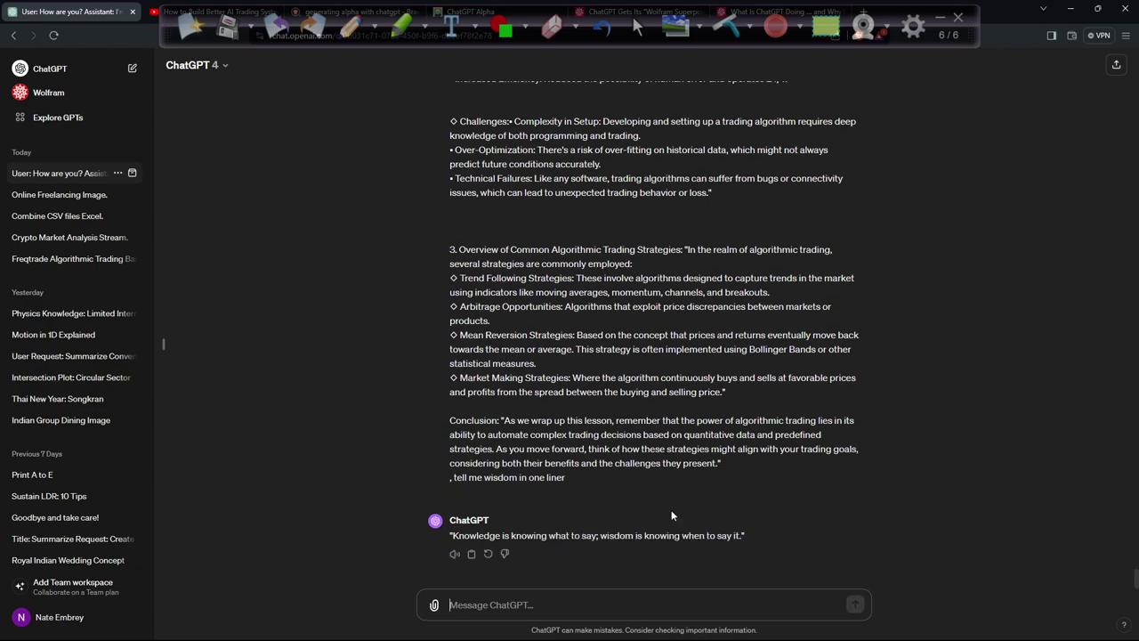
Step: Ask ChatGPT "I want you to generate some algorithmic trading wisdom word"
{"action": "type", "text": "I want"}
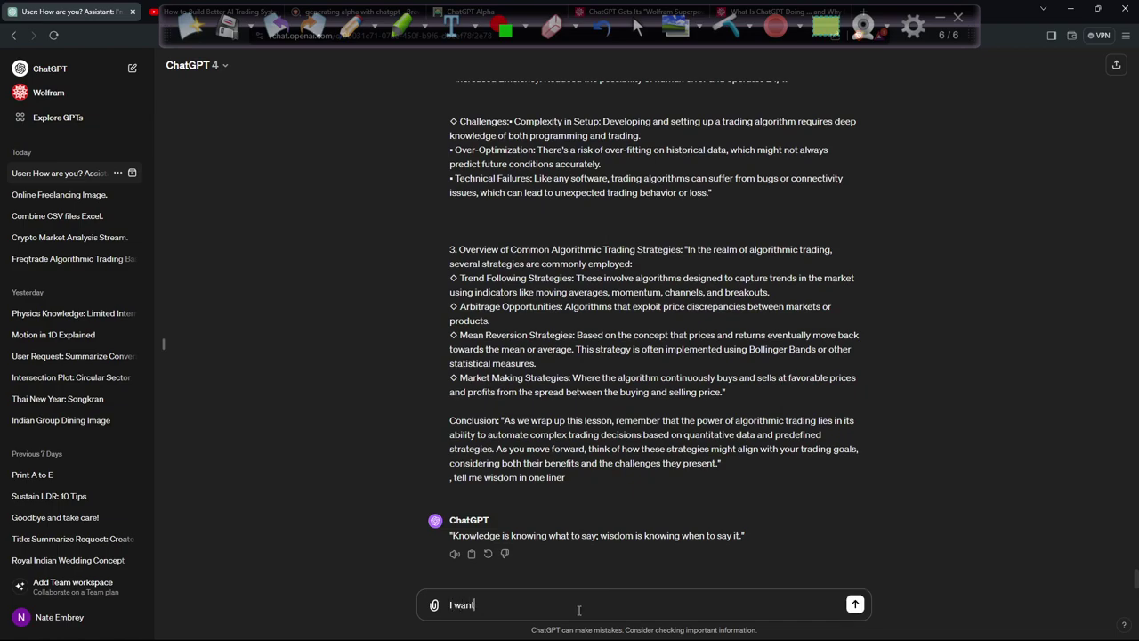
{"action": "type", "text": " you to generate some salgorithmic t"}
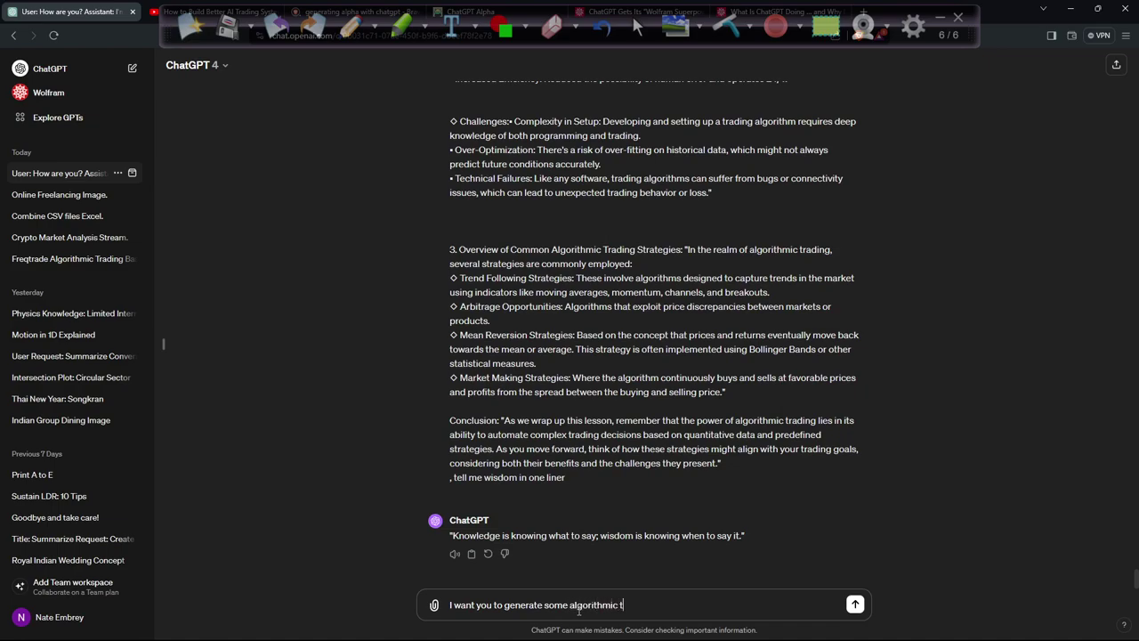
{"action": "type", "text": "rading wid"}
{"action": "key", "text": "BackSpace"}
{"action": "type", "text": "sdom word"}
{"action": "key", "text": "Return"}
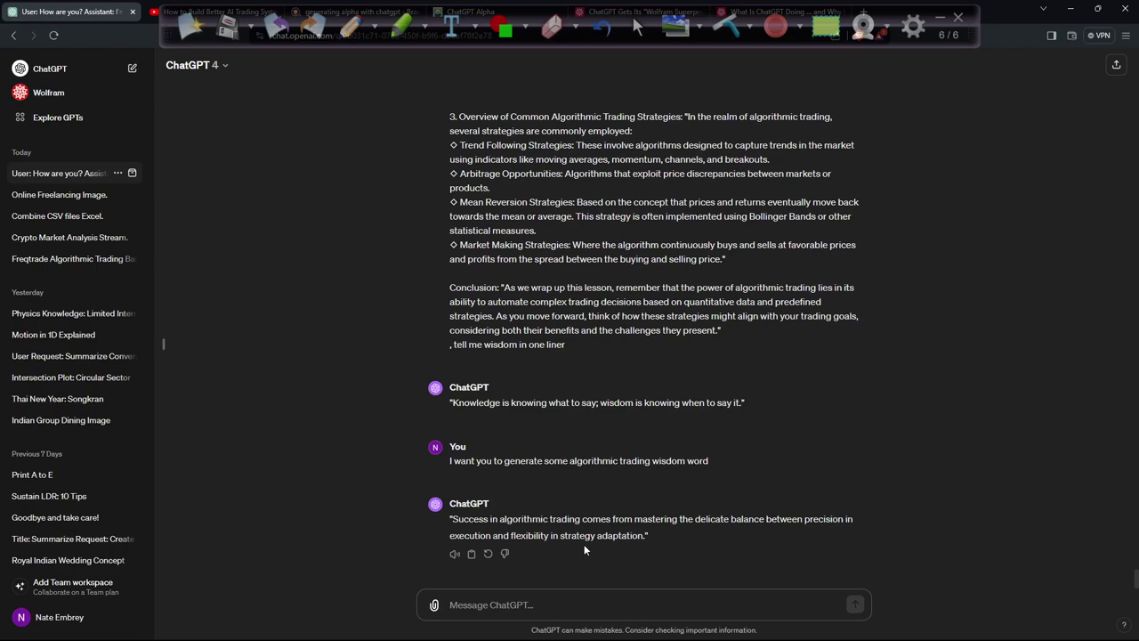
Step: Switch to CherryTree and open the YouTube Video - 1 node's properties with its name ready for editing
{"action": "mouse_move", "coordinate": [655, 536]}
{"action": "left_mouse_down"}
{"action": "mouse_move", "coordinate": [566, 535]}
{"action": "mouse_move", "coordinate": [452, 513]}
{"action": "mouse_move", "coordinate": [639, 531]}
{"action": "left_mouse_up"}
{"action": "key", "text": "alt+Tab"}
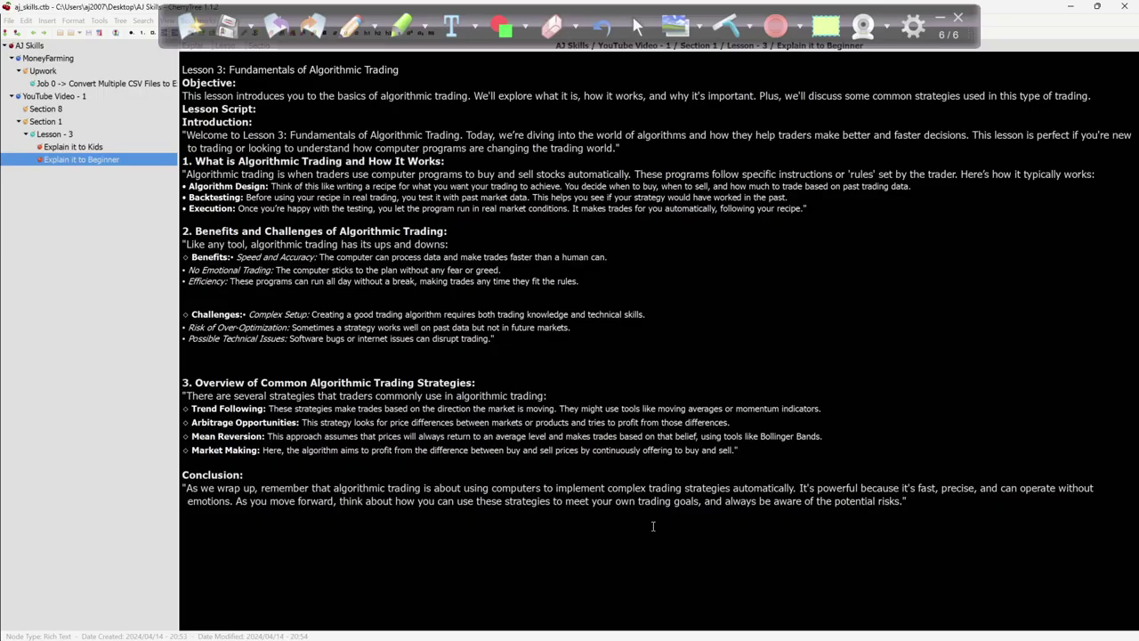
{"action": "left_click", "coordinate": [94, 137]}
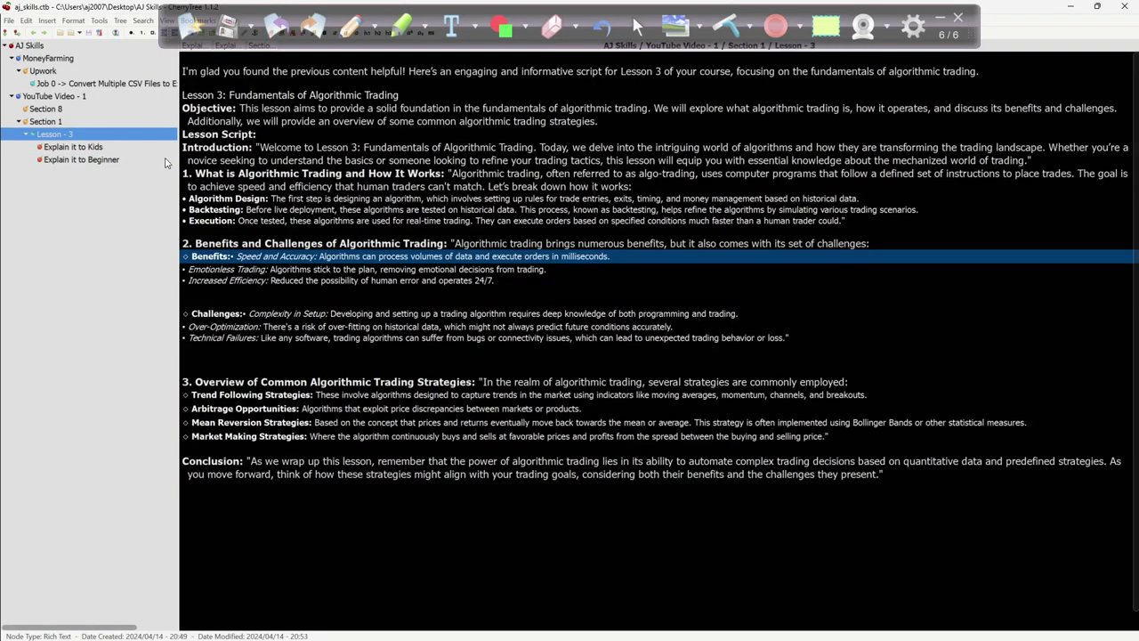
{"action": "left_click", "coordinate": [76, 98]}
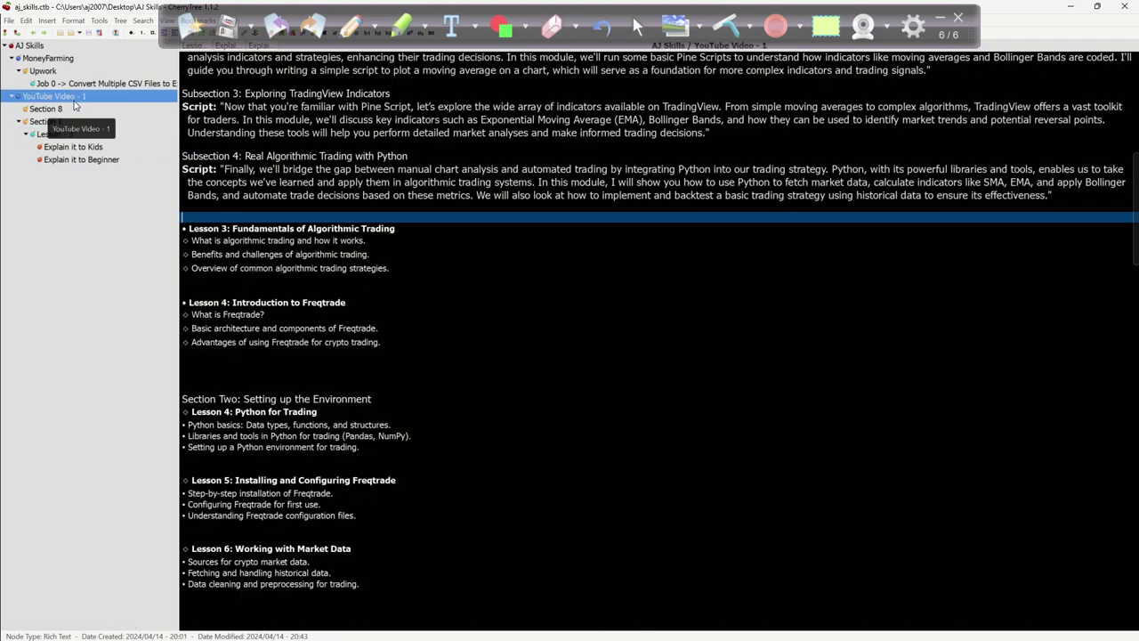
{"action": "right_click", "coordinate": [75, 100]}
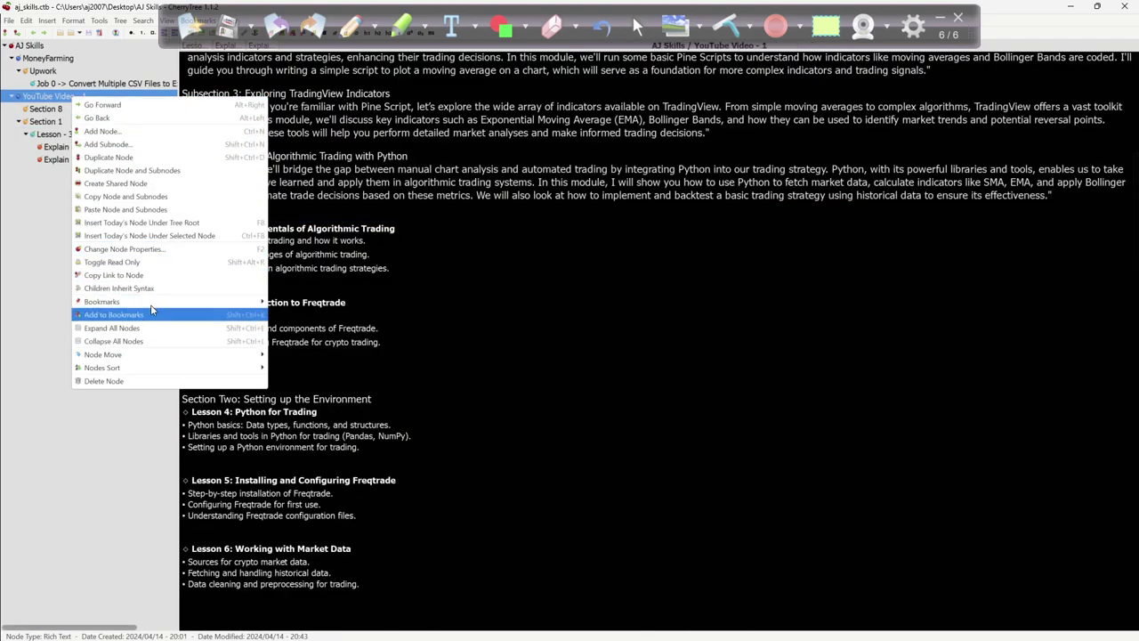
{"action": "left_click", "coordinate": [53, 98]}
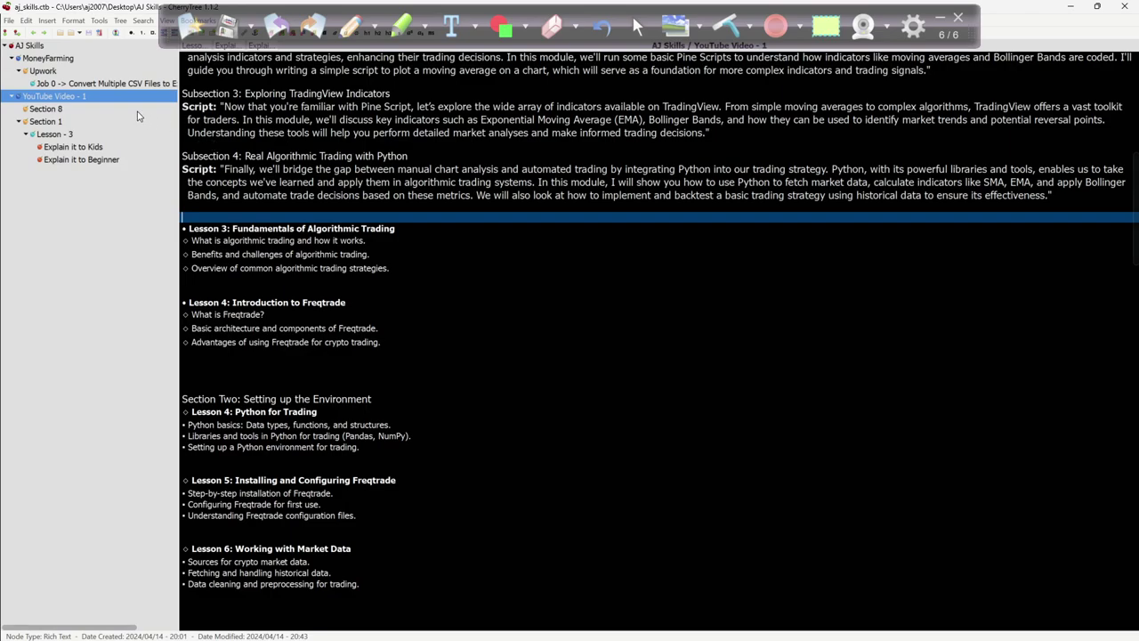
{"action": "double_click", "coordinate": [80, 100]}
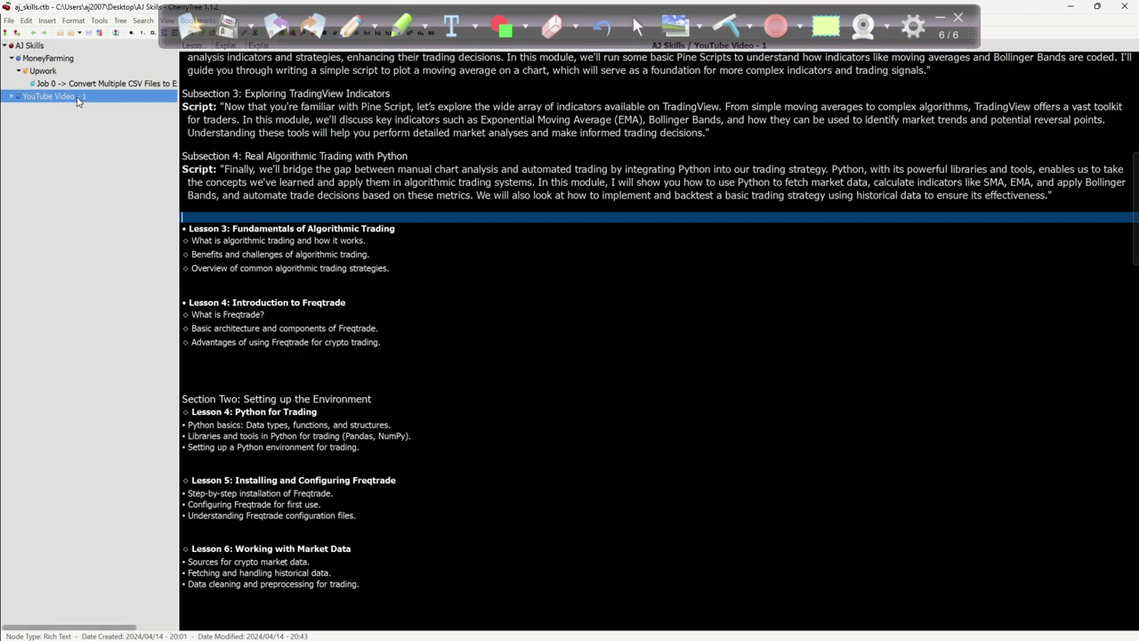
{"action": "left_click", "coordinate": [13, 95]}
{"action": "right_click", "coordinate": [27, 96]}
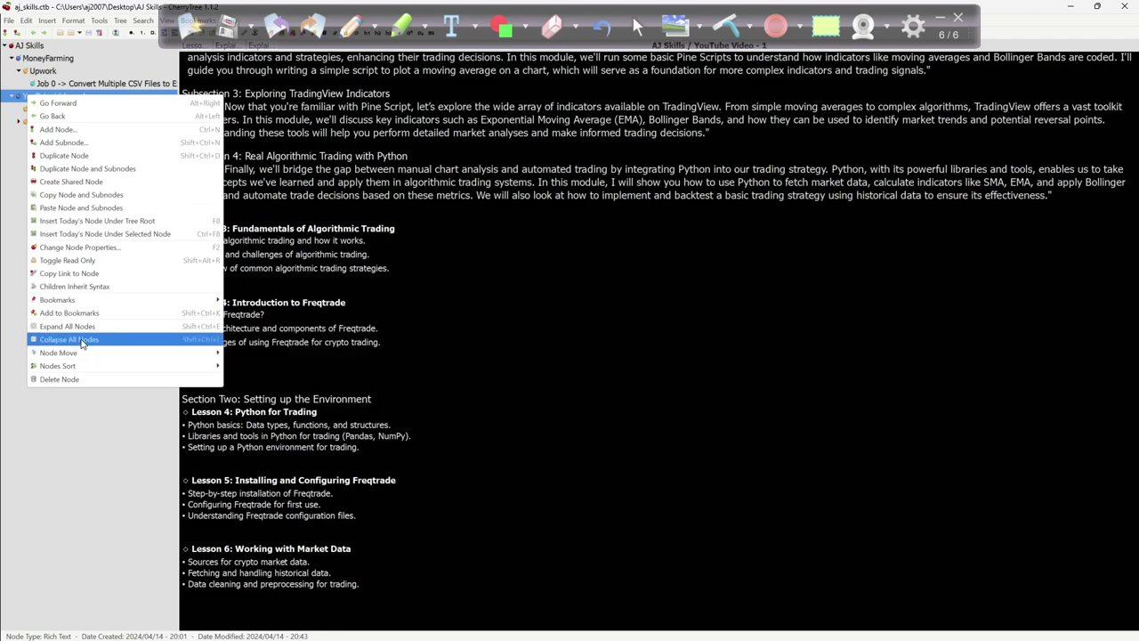
{"action": "left_click", "coordinate": [78, 247]}
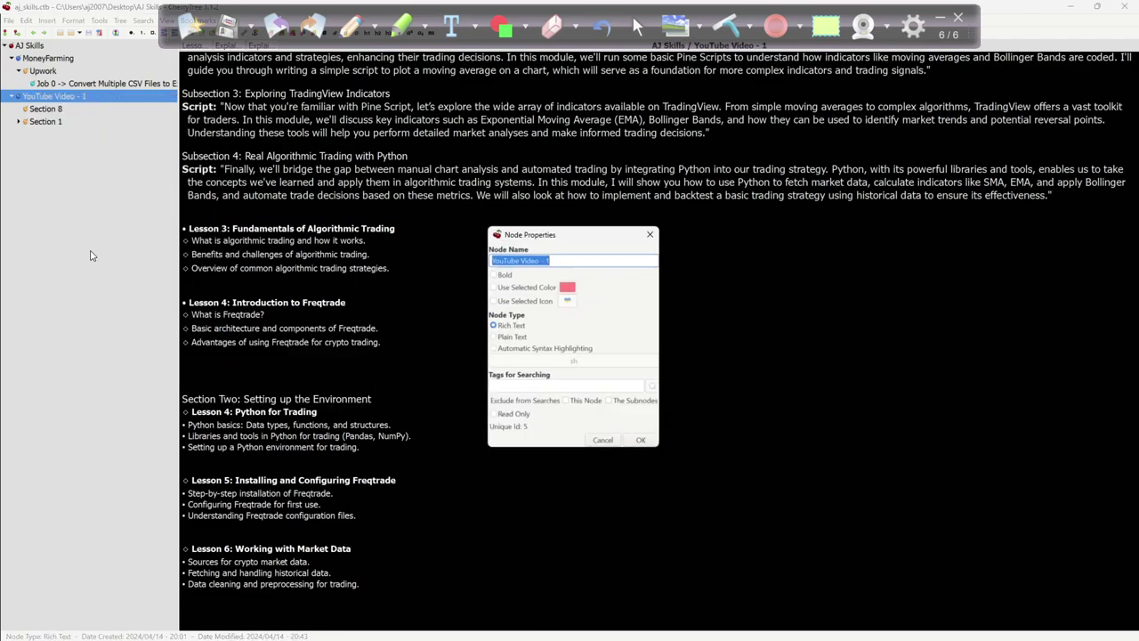
{"action": "left_click", "coordinate": [563, 259]}
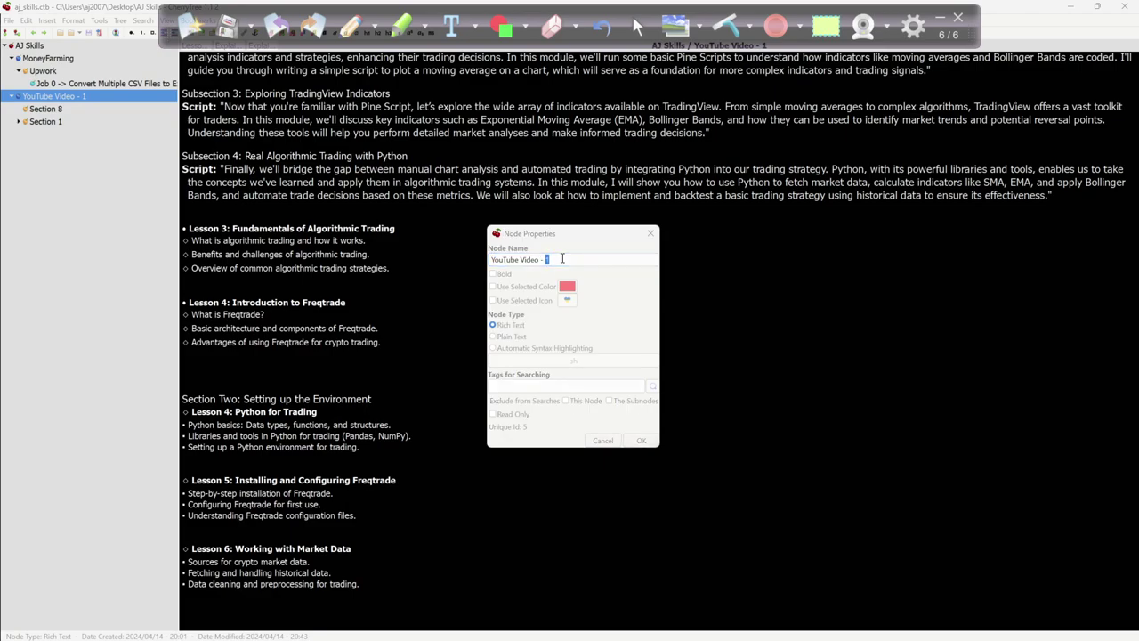
Step: On YouTube, open the MoneyFarming video "Mastering Freelancing with ChatGPT: Unlock Your Online Earnings Potential" and copy its title
{"action": "key", "text": "alt+Tab"}
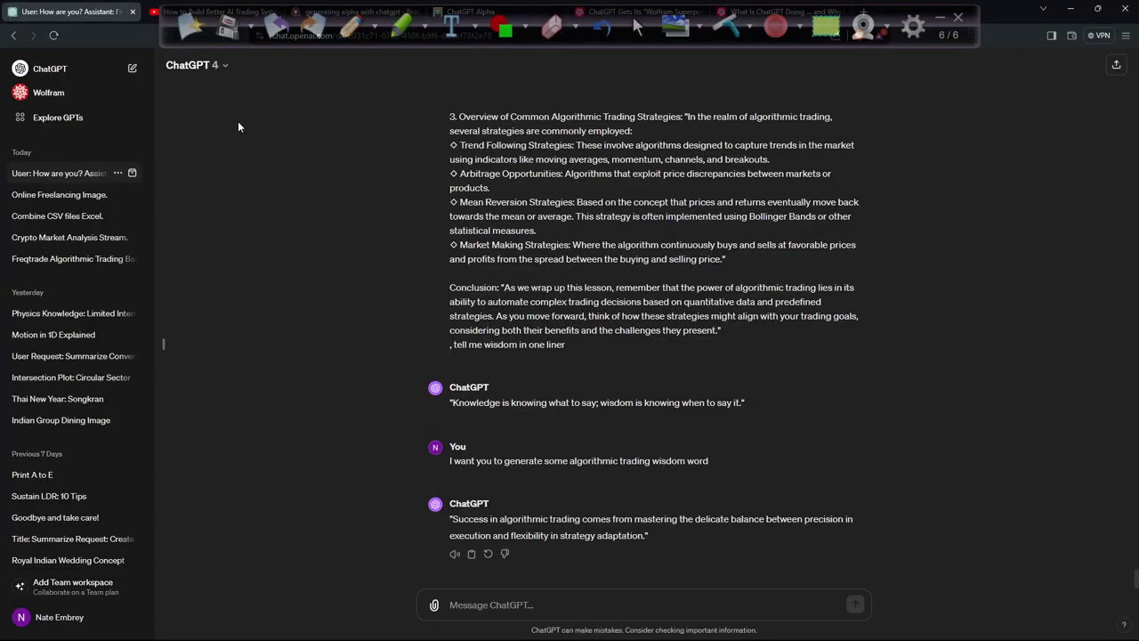
{"action": "left_click", "coordinate": [157, 12]}
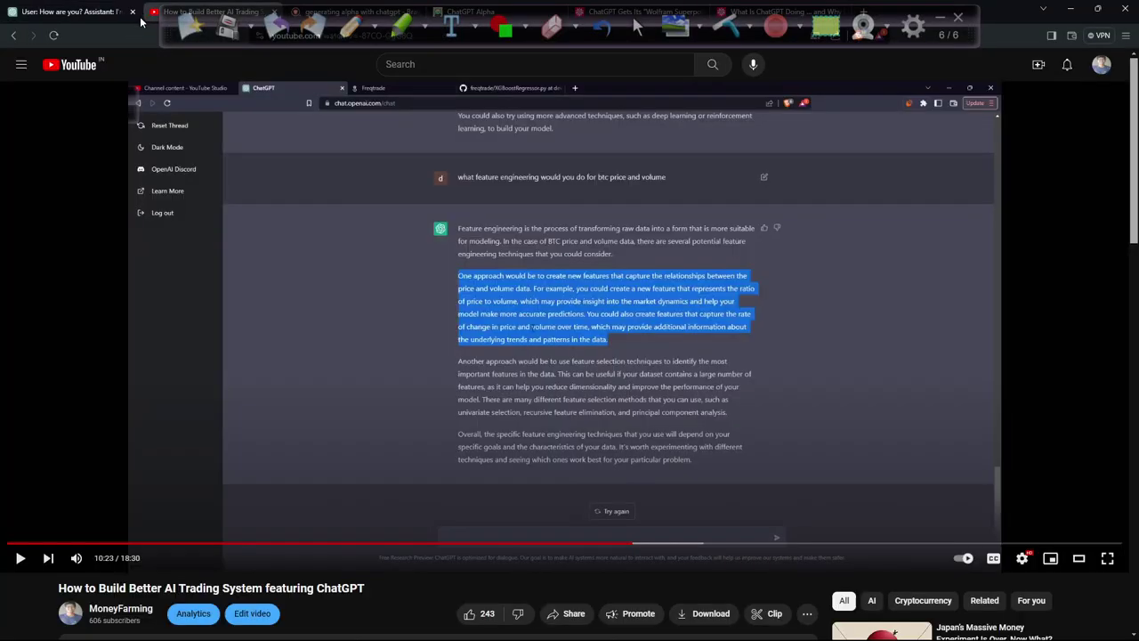
{"action": "scroll", "coordinate": [175, 462], "scroll_direction": "down", "scroll_amount": 1}
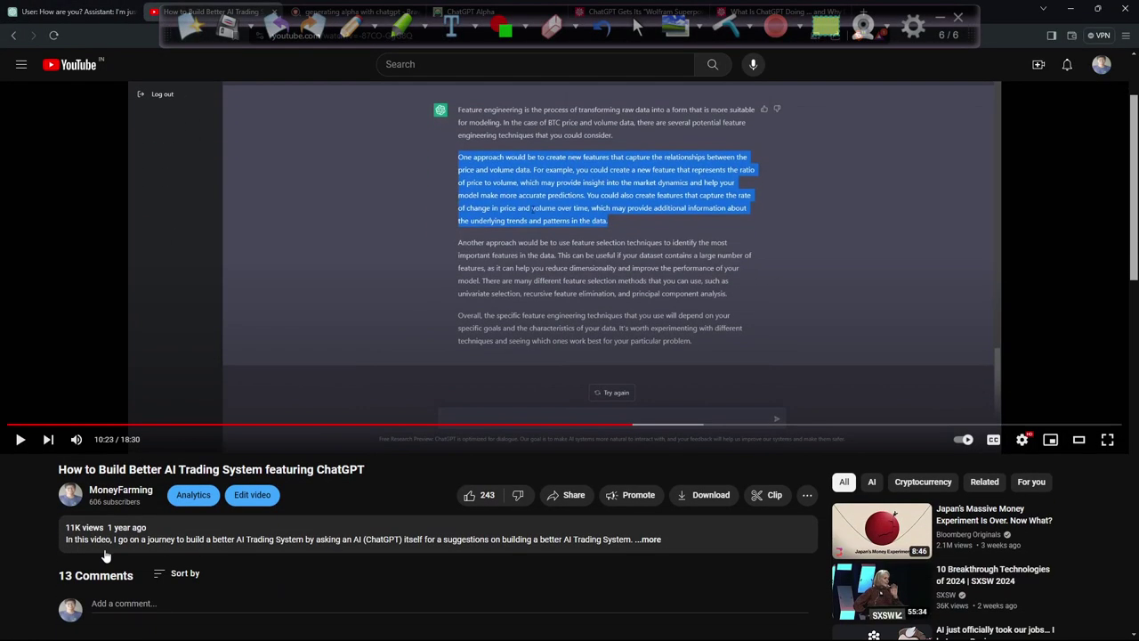
{"action": "left_click", "coordinate": [114, 492]}
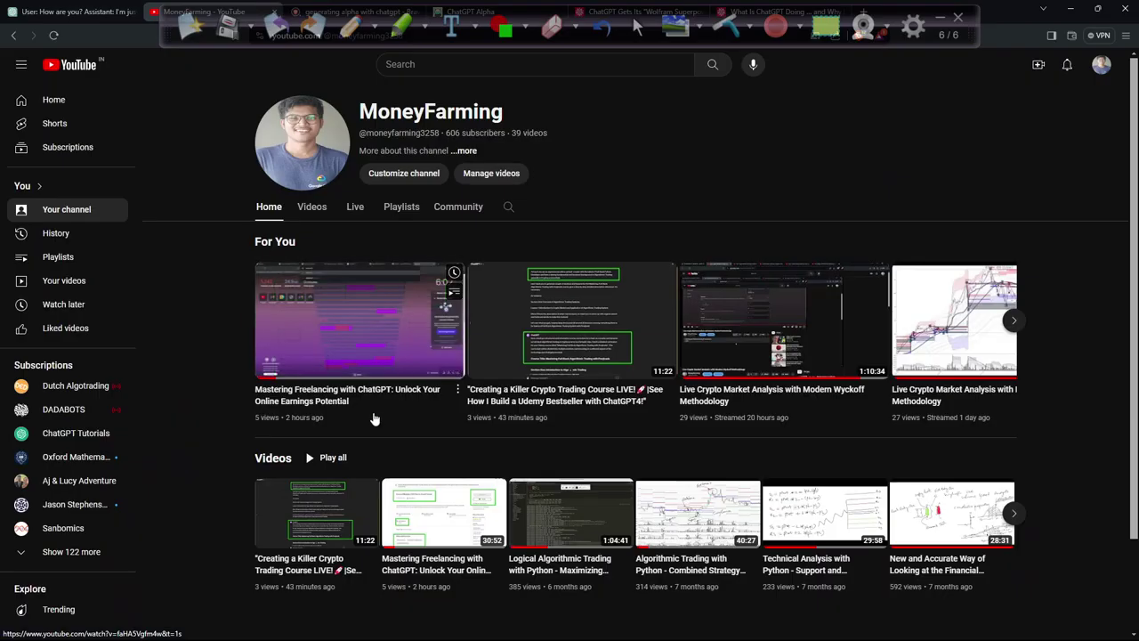
{"action": "left_click", "coordinate": [361, 399]}
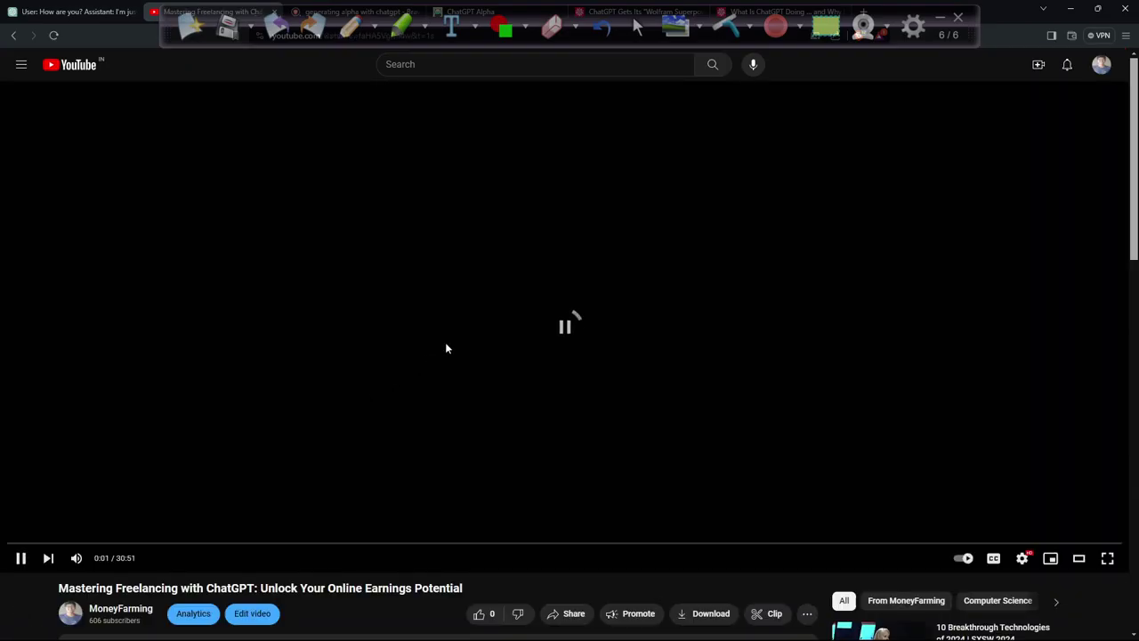
{"action": "triple_click", "coordinate": [316, 411]}
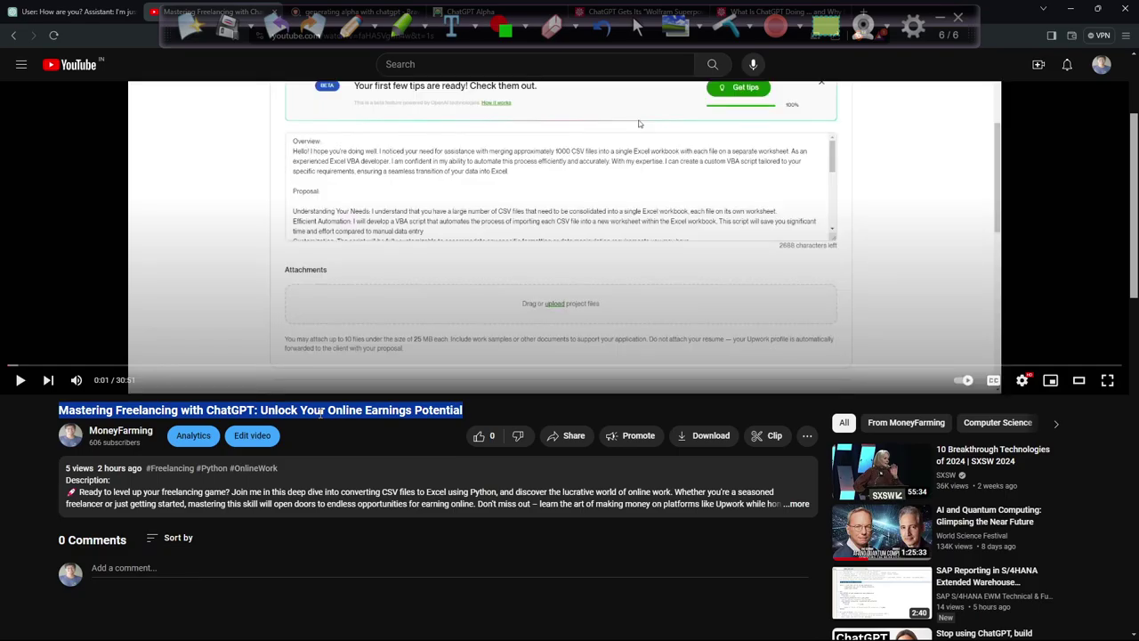
Step: Try to rename the YouTube Video - 1 node in CherryTree with the copied Mastering Freelancing video title
{"action": "key", "text": "alt+Tab"}
{"action": "double_click", "coordinate": [546, 259]}
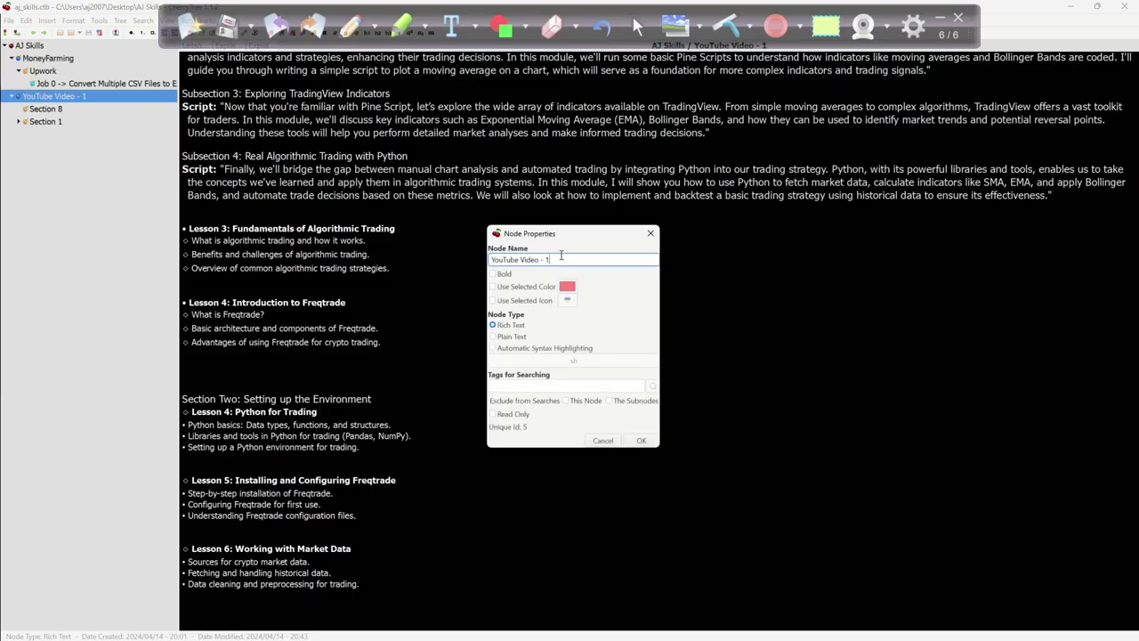
{"action": "key", "text": "ctrl+v"}
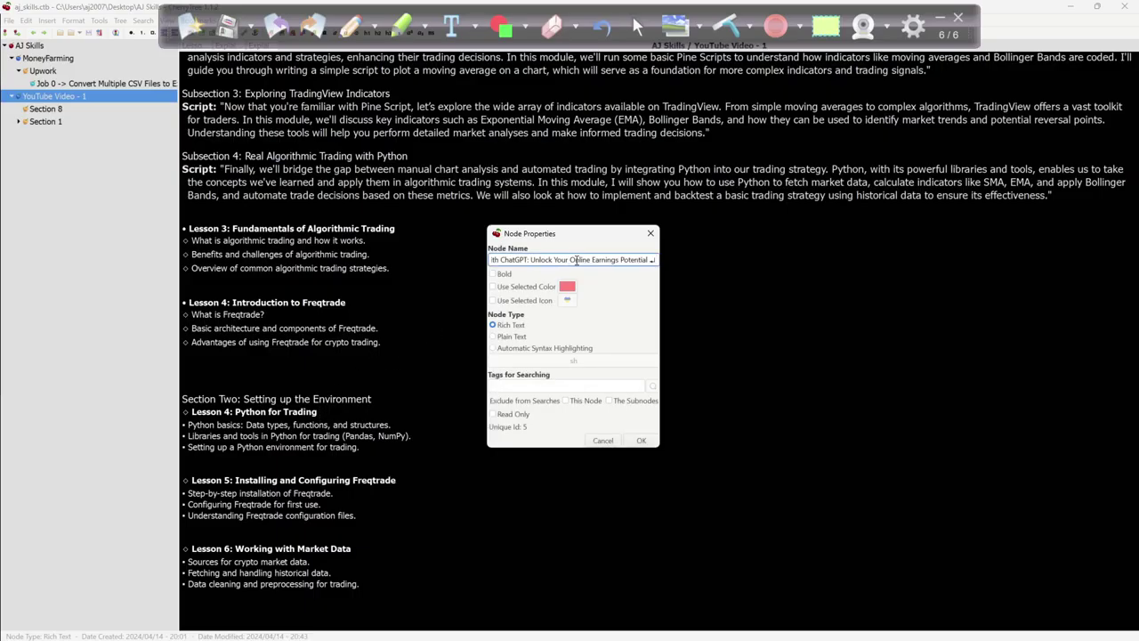
{"action": "key", "text": "Return"}
Step: From the MoneyFarming channel on YouTube, open the "Creating a Killer Crypto Trading Course LIVE!" video and copy its full title
{"action": "key", "text": "alt+Tab"}
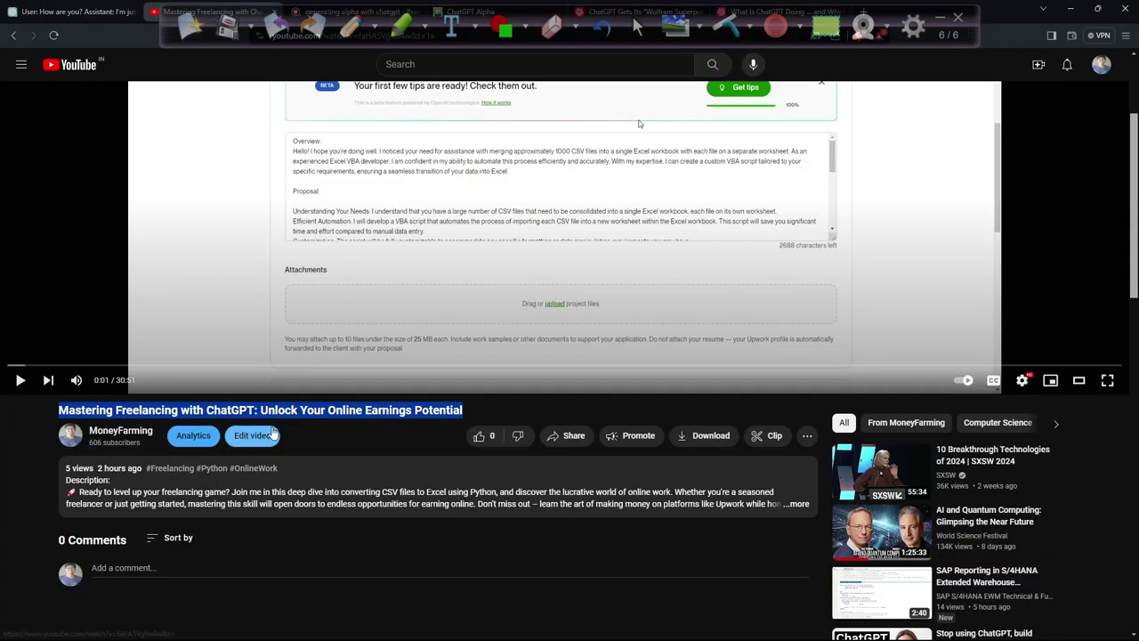
{"action": "left_click", "coordinate": [125, 433]}
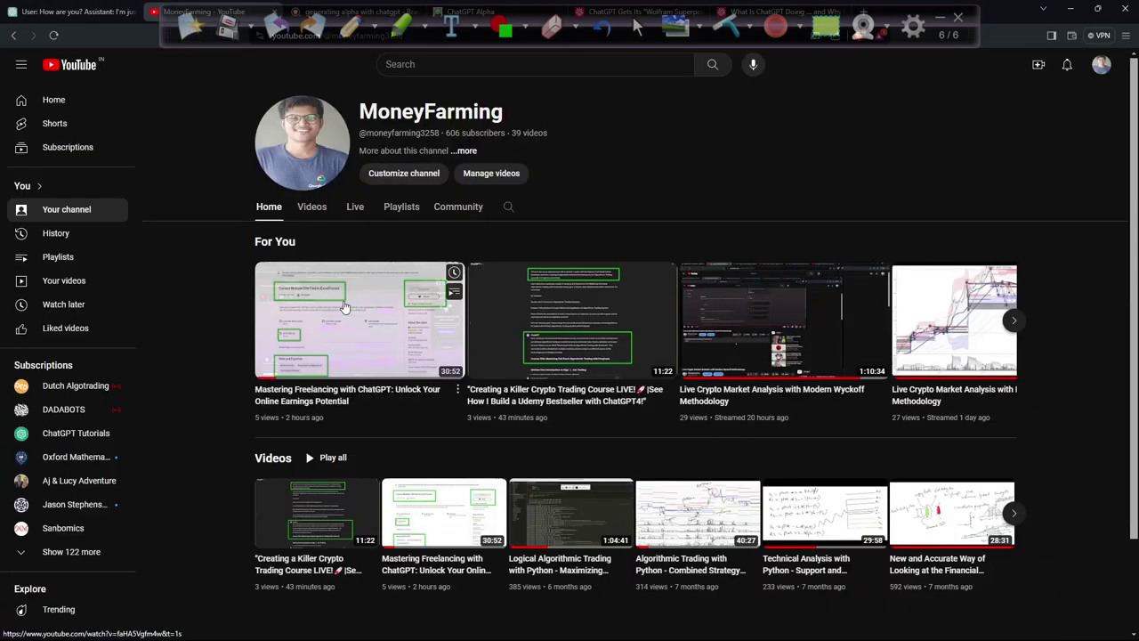
{"action": "left_click", "coordinate": [621, 407]}
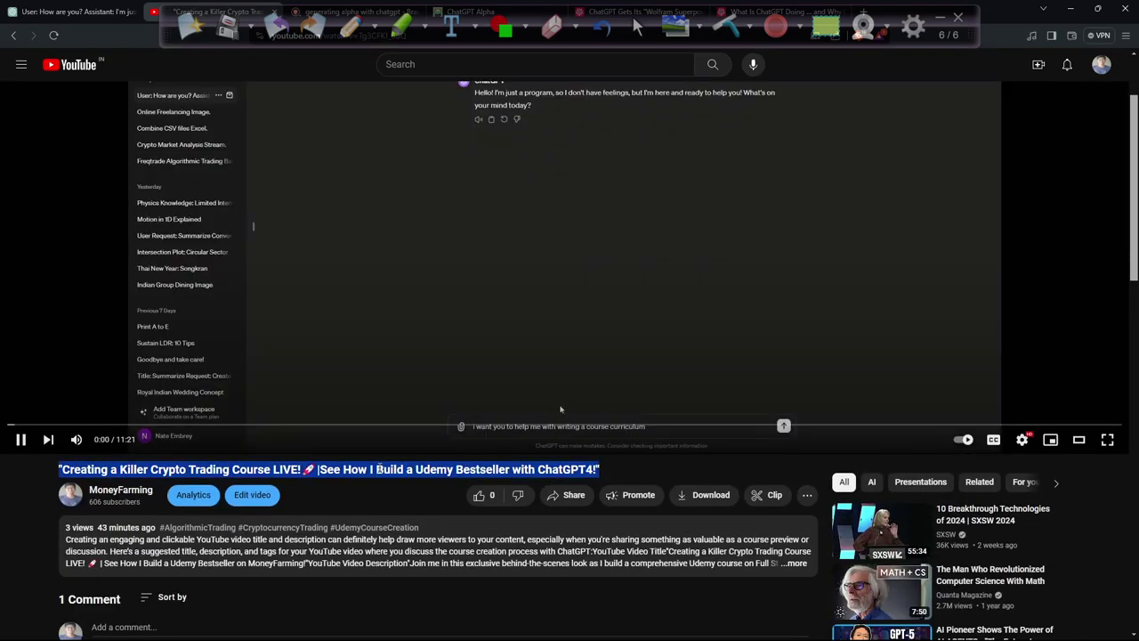
Step: In CherryTree, rename the YouTube Video - 1 node to "YouTube Video - " followed by the copied Killer Crypto Trading Course title
{"action": "key", "text": "alt+Tab"}
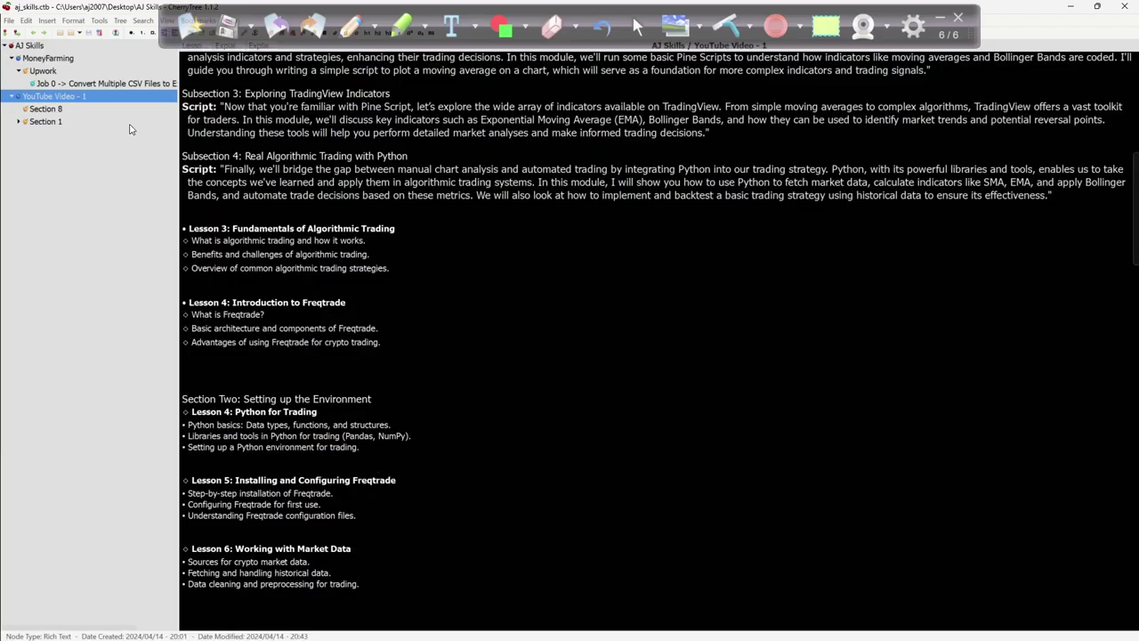
{"action": "right_click", "coordinate": [116, 97]}
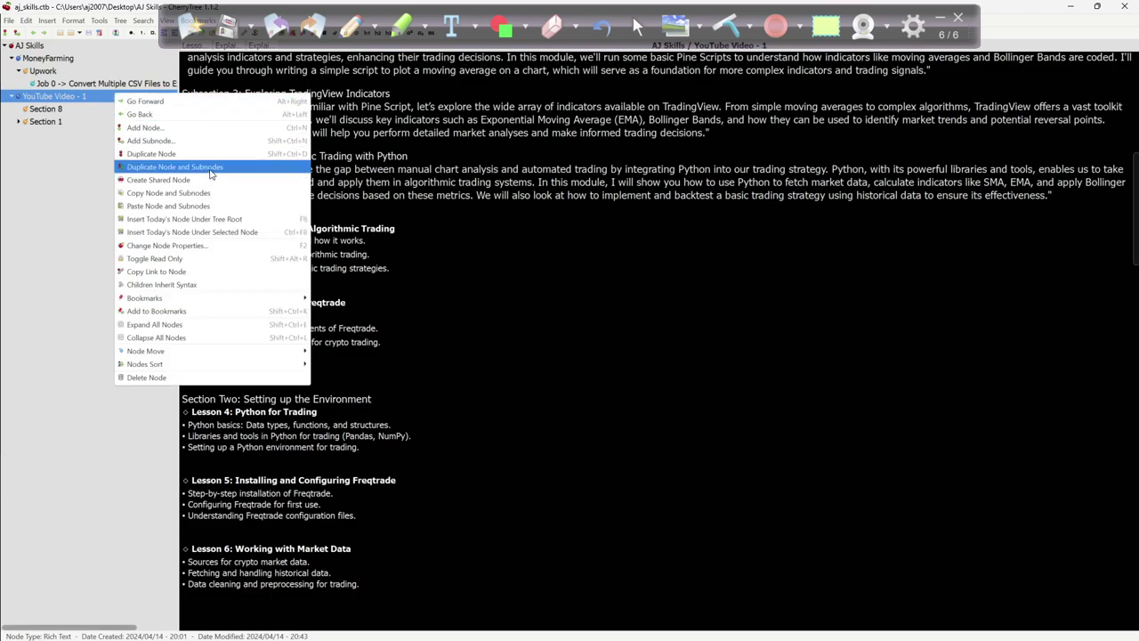
{"action": "left_click", "coordinate": [200, 245]}
{"action": "left_click", "coordinate": [558, 260]}
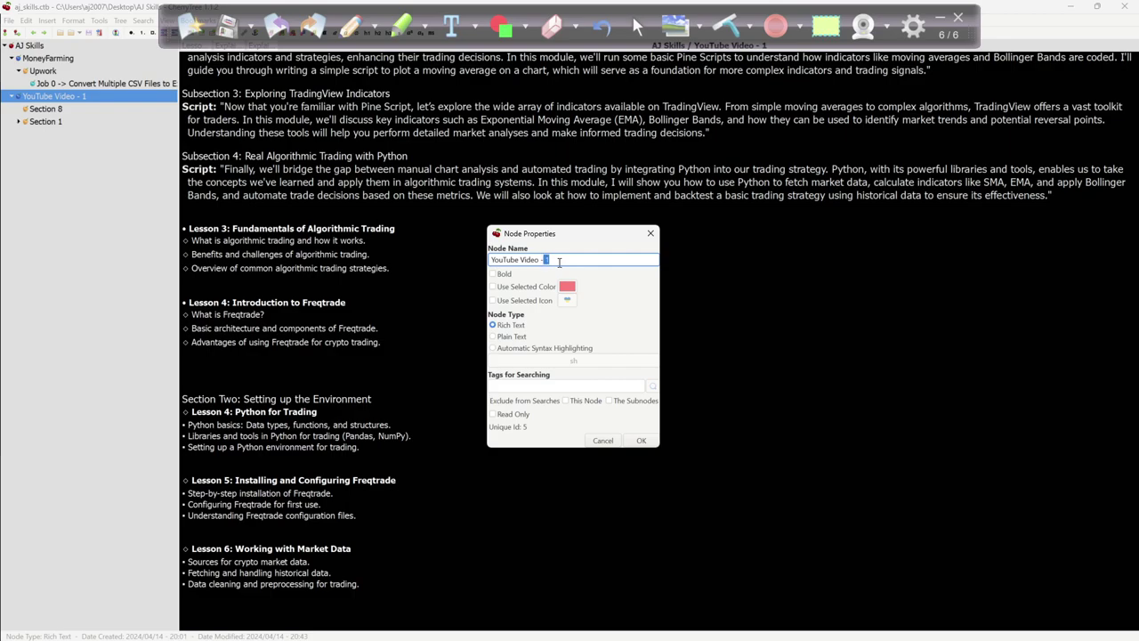
{"action": "key", "text": "ctrl+v"}
{"action": "key", "text": "Return"}
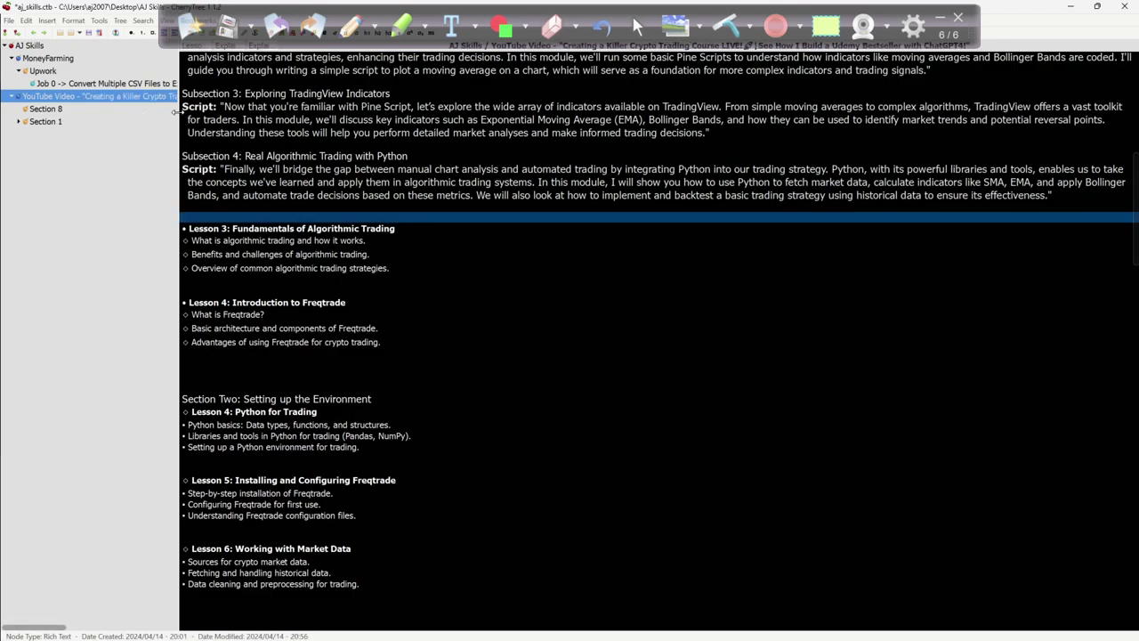
Step: Widen the node tree so that more of the long node names fits
{"action": "left_click_drag", "start_coordinate": [178, 114], "coordinate": [268, 118]}
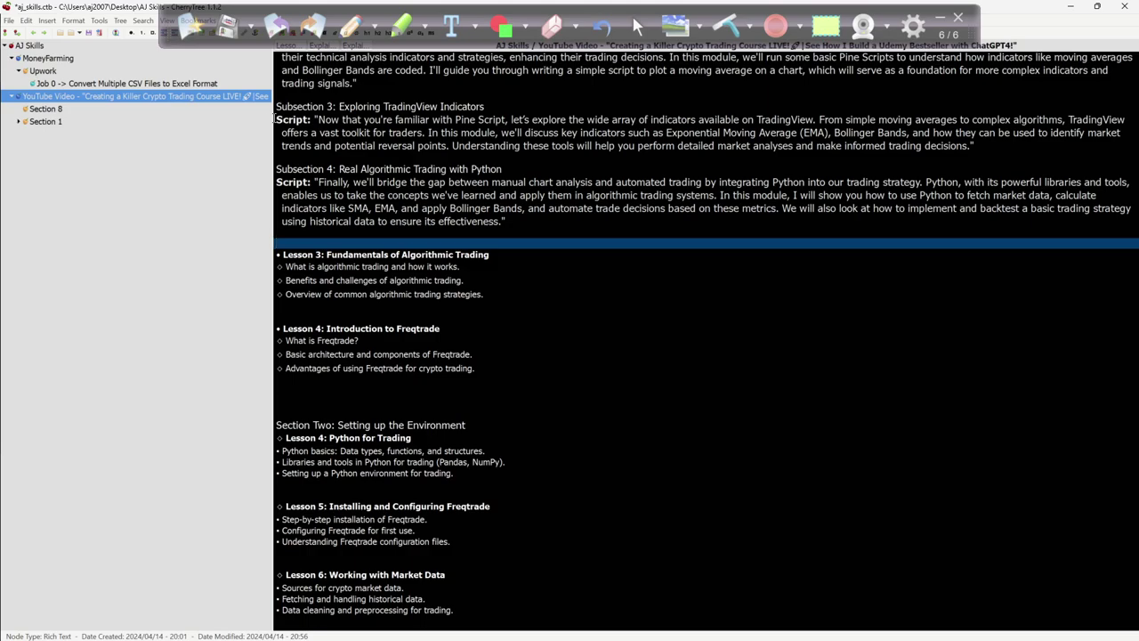
{"action": "left_click", "coordinate": [274, 120]}
{"action": "left_click", "coordinate": [503, 295]}
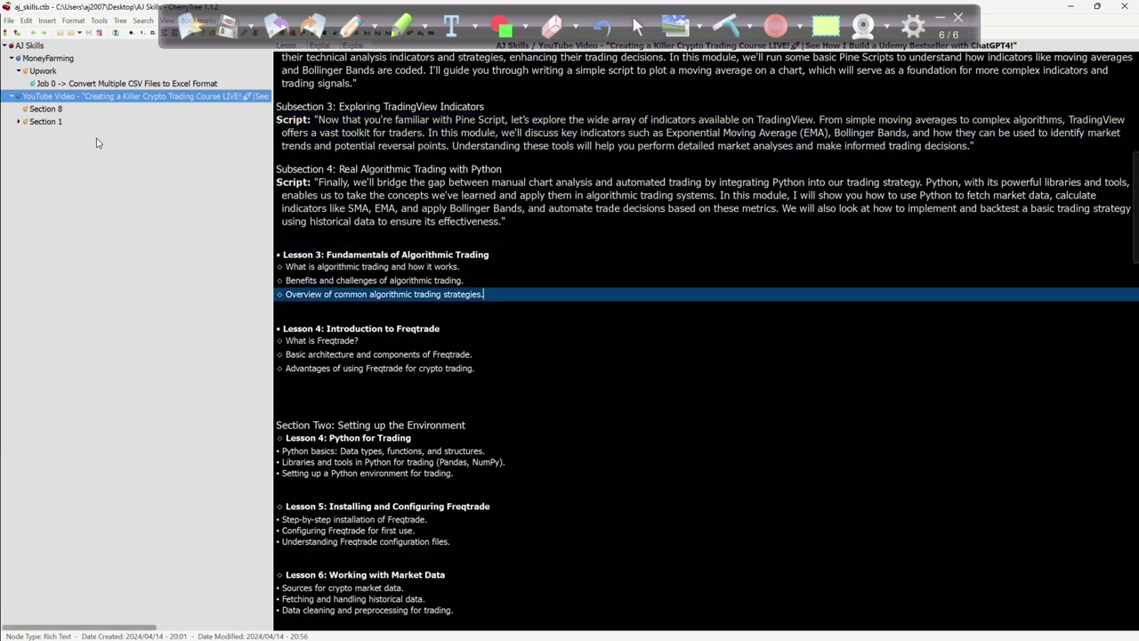
Step: Expand Section 1 and Lesson - 3, and look through the Explain it to Beginner and Explain it to Kids nodes
{"action": "left_click", "coordinate": [19, 121]}
{"action": "left_click", "coordinate": [40, 134]}
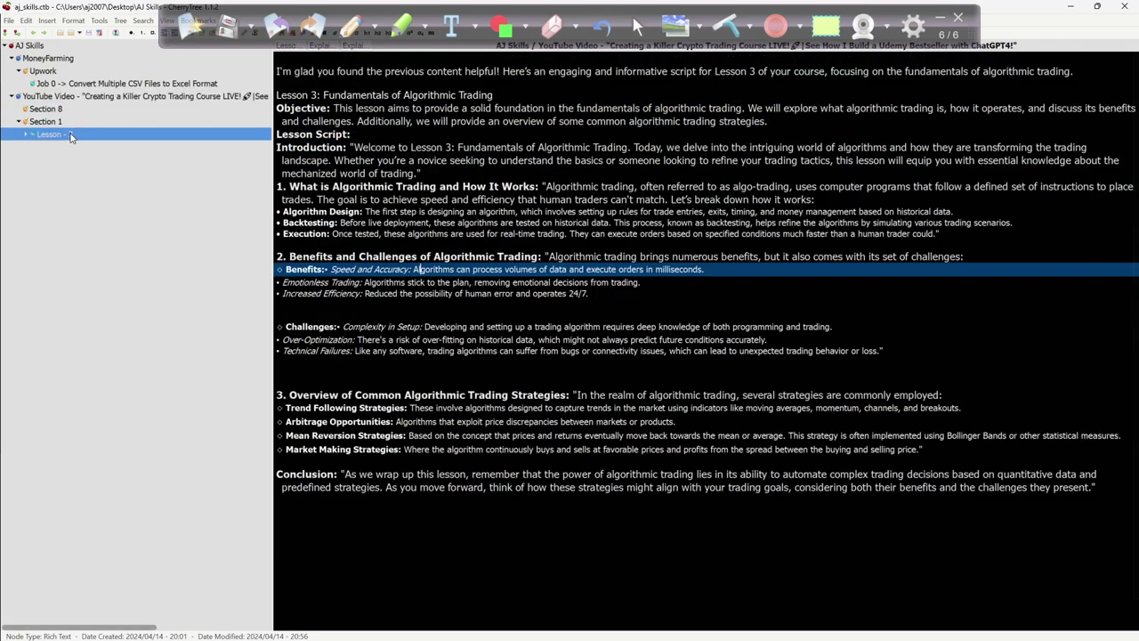
{"action": "left_click", "coordinate": [26, 135]}
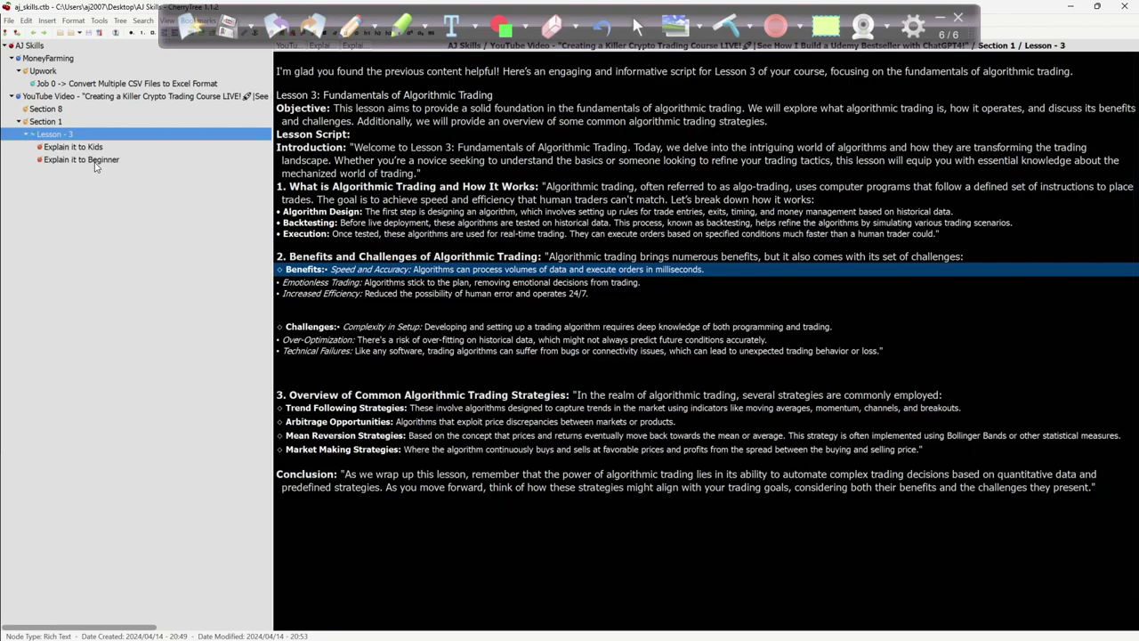
{"action": "left_click", "coordinate": [96, 160]}
{"action": "left_click", "coordinate": [98, 147]}
{"action": "key", "text": "Up"}
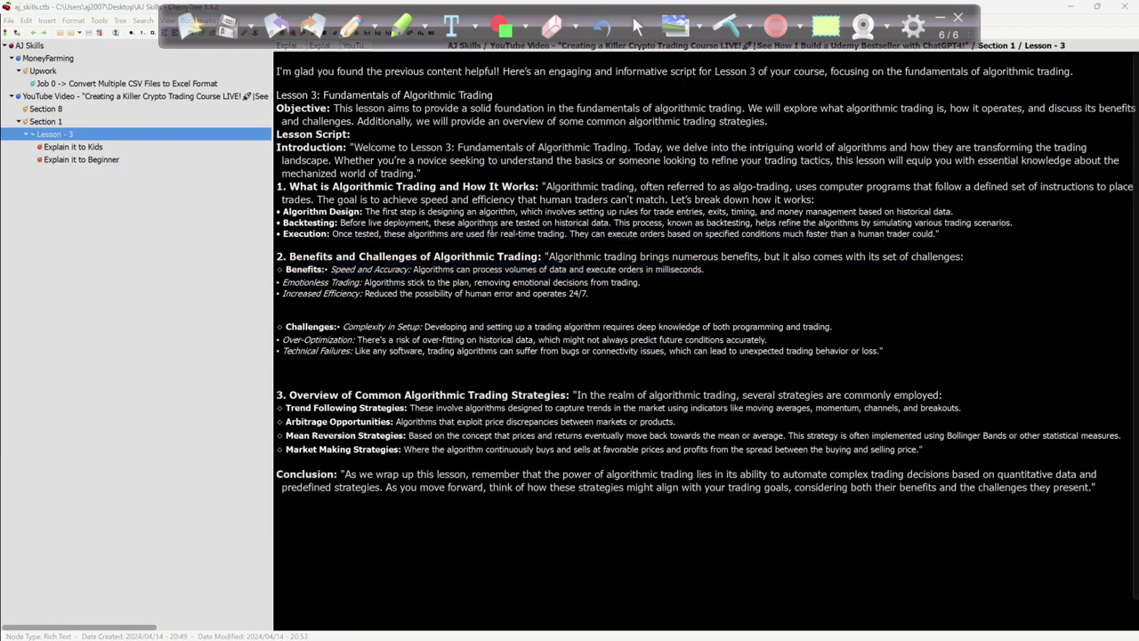
Step: Copy ChatGPT's wisdom sentence beginning "Success in algorithmic trading comes from mastering the delicate balance" without its quotation marks
{"action": "key", "text": "alt+Tab"}
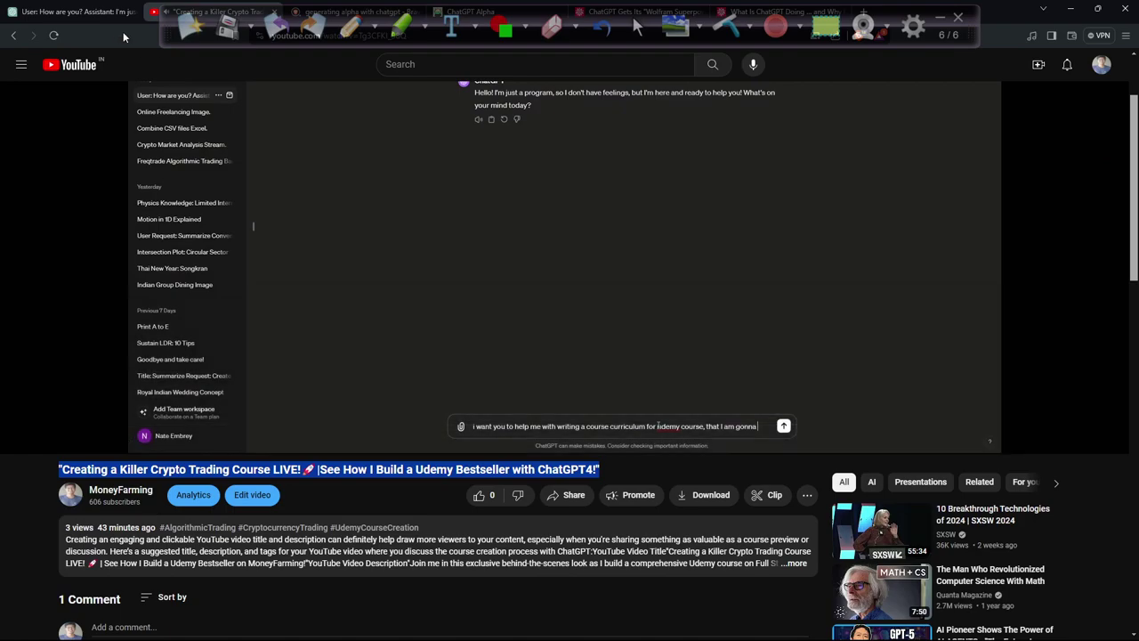
{"action": "left_click", "coordinate": [67, 12]}
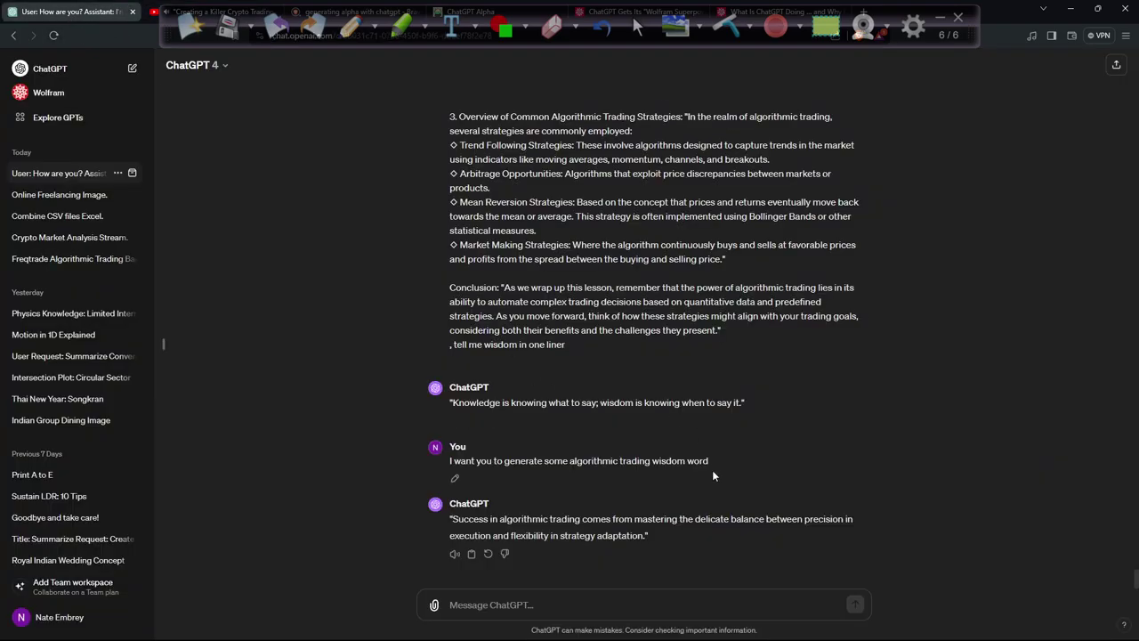
{"action": "triple_click", "coordinate": [661, 536]}
{"action": "left_click", "coordinate": [663, 541]}
{"action": "left_click_drag", "start_coordinate": [646, 537], "coordinate": [452, 517]}
{"action": "key", "text": "ctrl+c"}
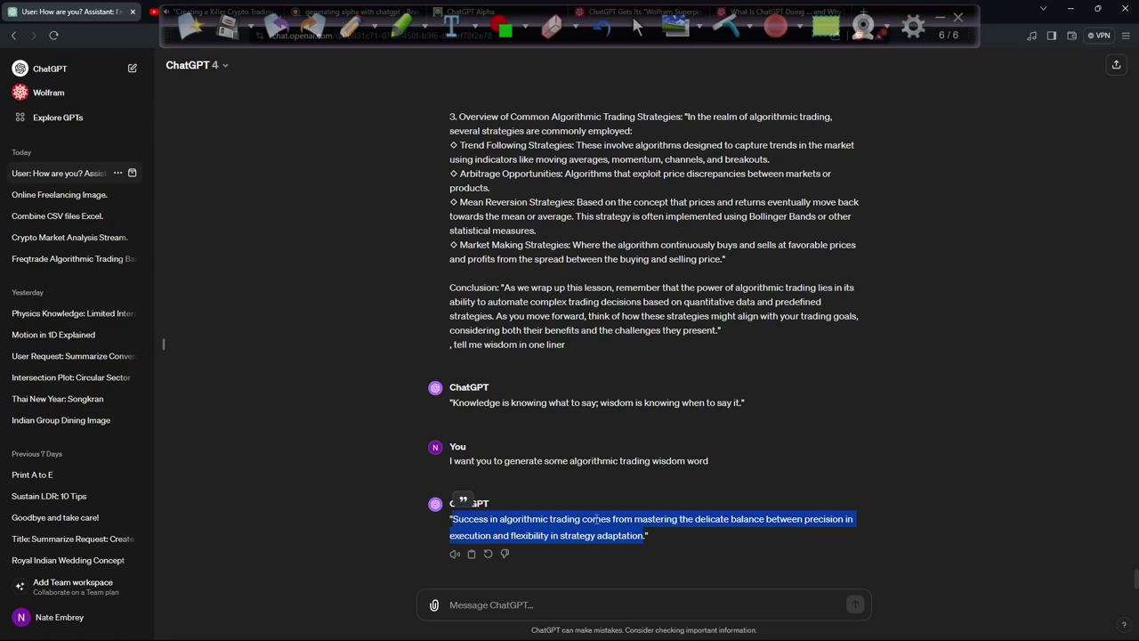
Step: Switch to CherryTree and look through the Killer Crypto Trading Course video node and its Lesson - 3 node
{"action": "key", "text": "alt+Tab"}
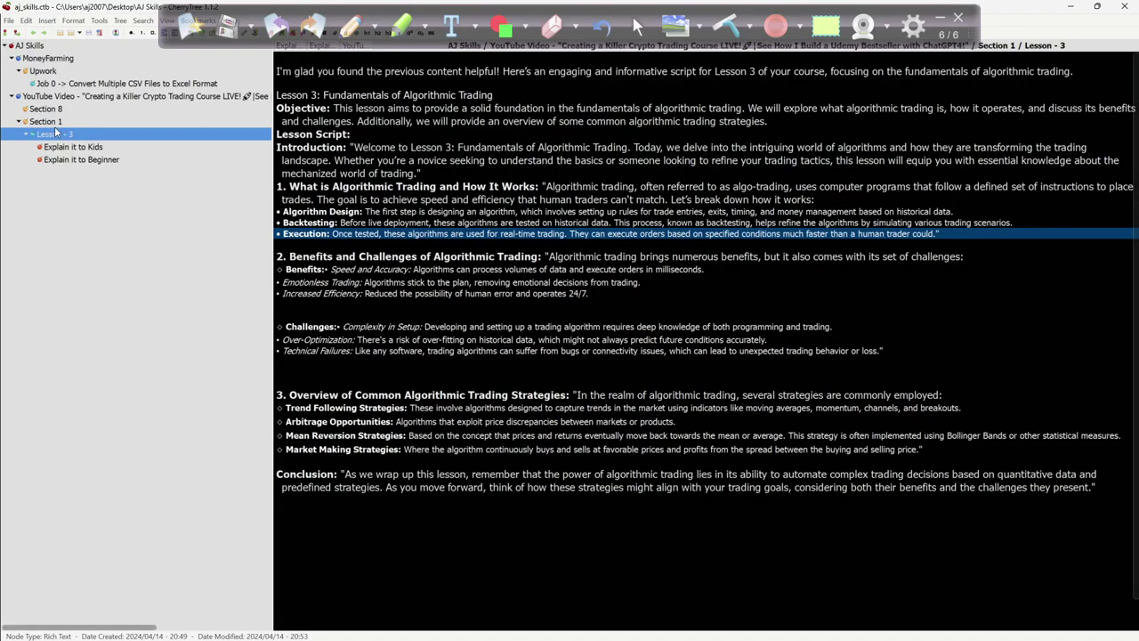
{"action": "left_click", "coordinate": [53, 112]}
{"action": "left_click", "coordinate": [54, 96]}
{"action": "left_click", "coordinate": [458, 173]}
{"action": "scroll", "coordinate": [458, 173], "scroll_direction": "up", "scroll_amount": 10}
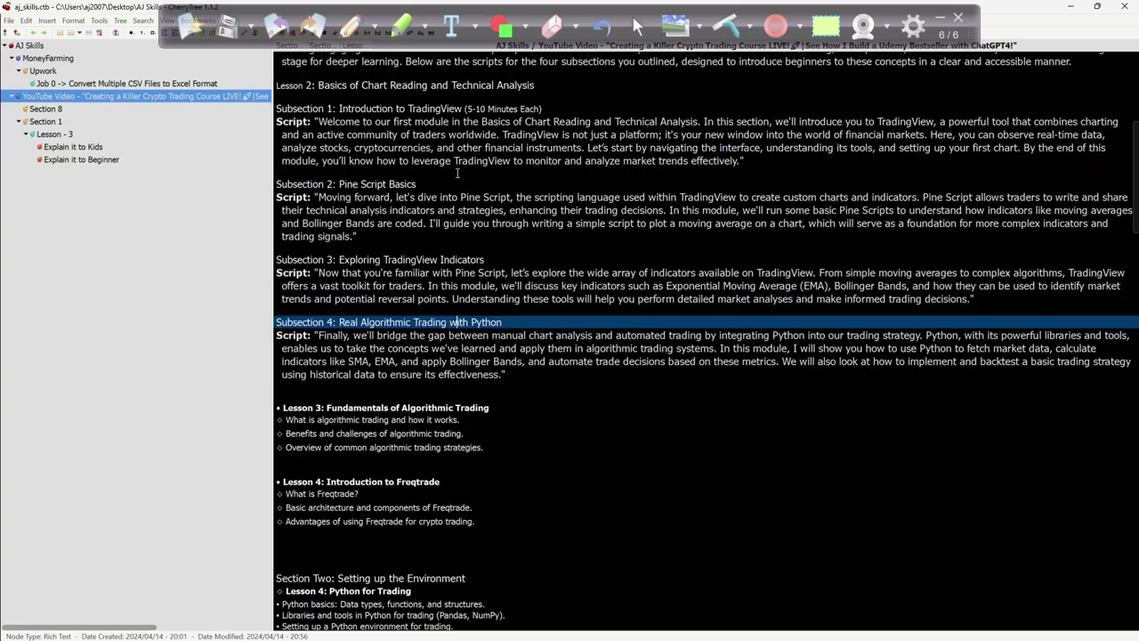
{"action": "left_click", "coordinate": [78, 138]}
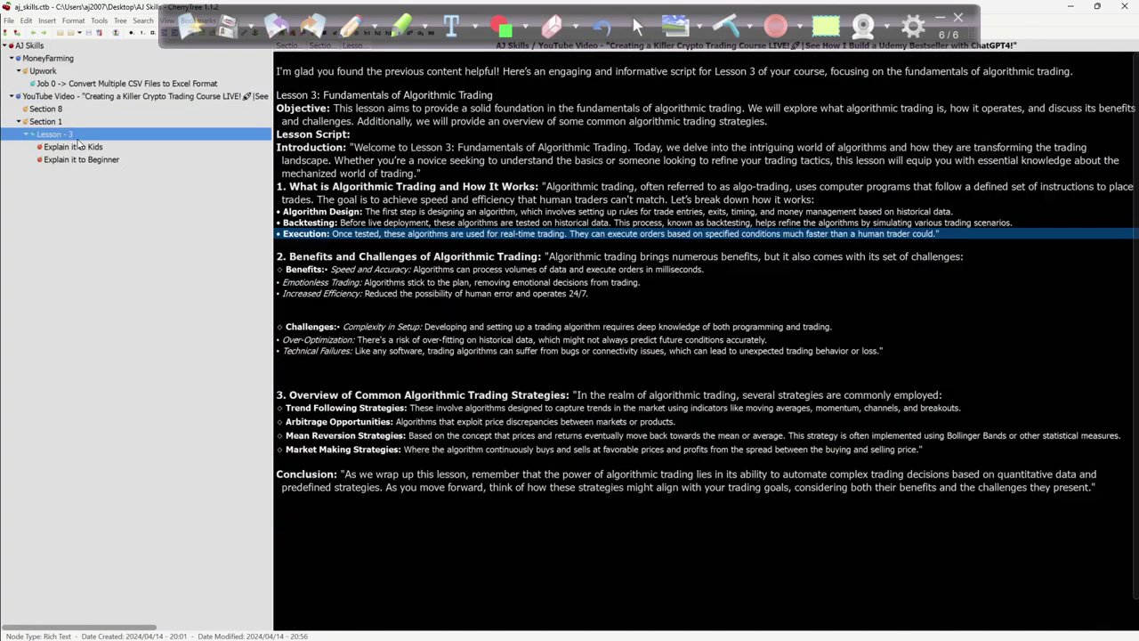
{"action": "left_click", "coordinate": [27, 134]}
{"action": "left_click", "coordinate": [26, 134]}
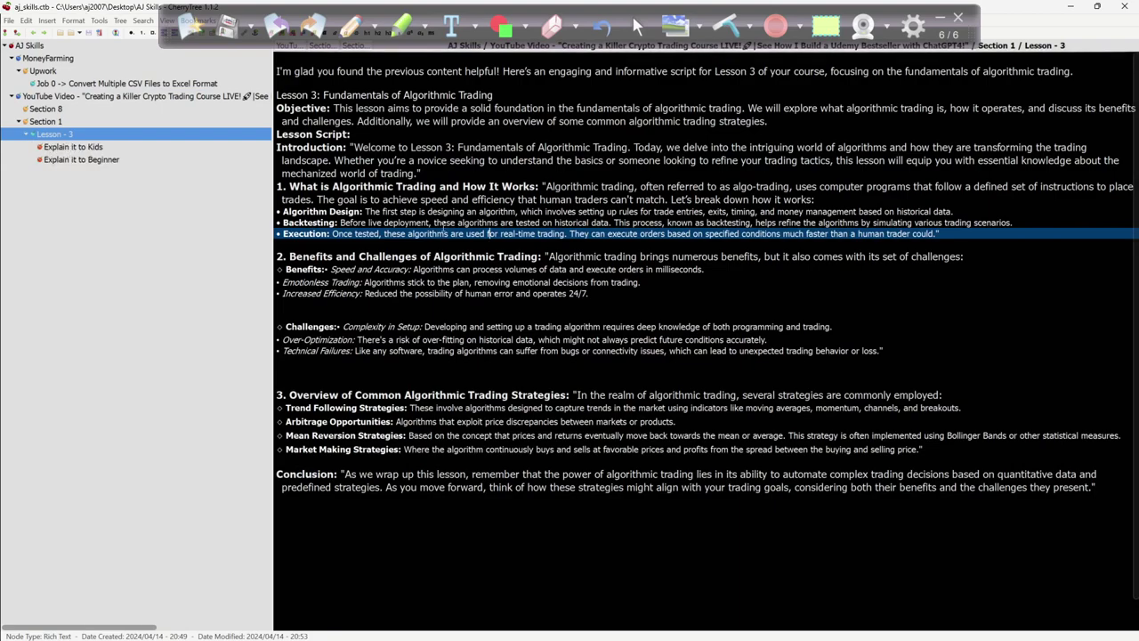
Step: Open the Section 1 node and place the text cursor above the Overview of Cryptocurrency Markets heading
{"action": "left_click", "coordinate": [82, 123]}
{"action": "left_click", "coordinate": [453, 193]}
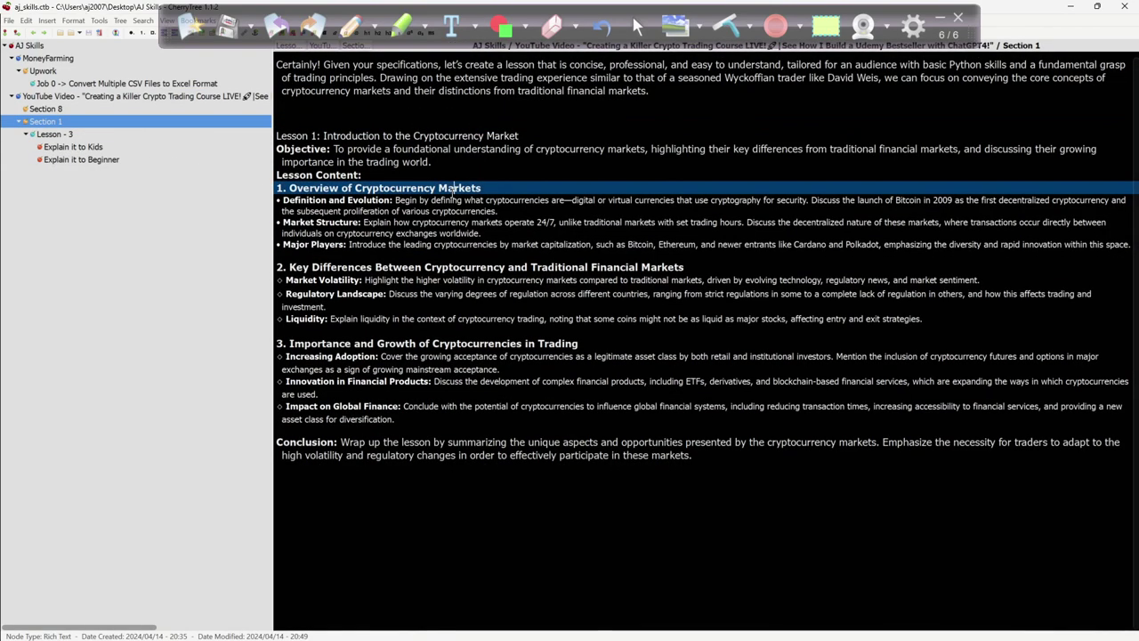
{"action": "key", "text": "Up"}
{"action": "key", "text": "Up"}
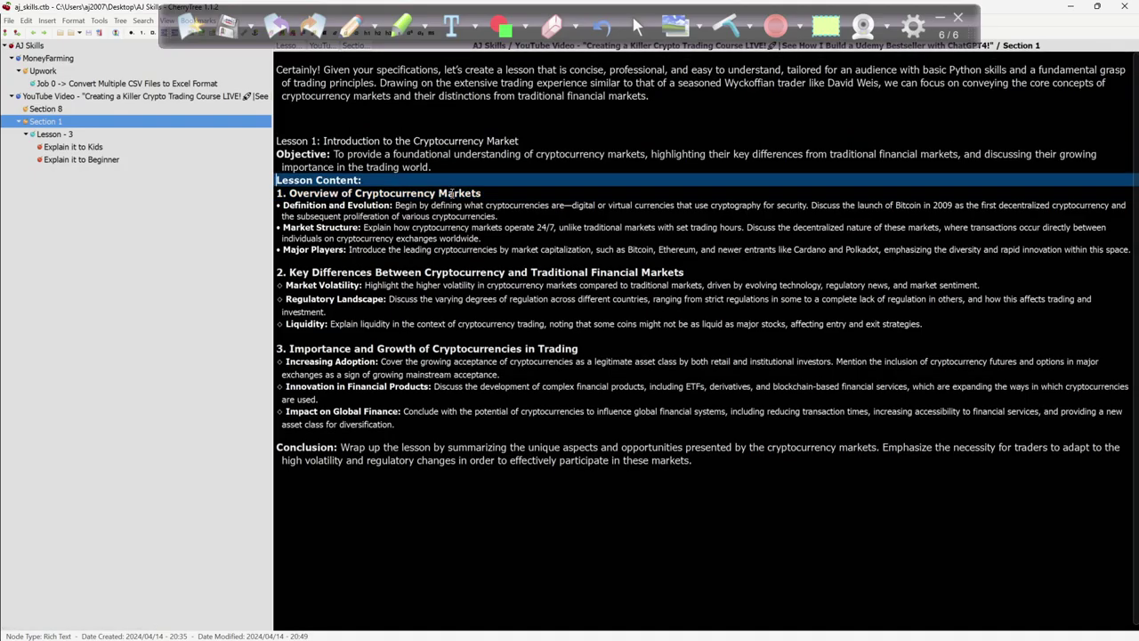
{"action": "key", "text": "super+Down"}
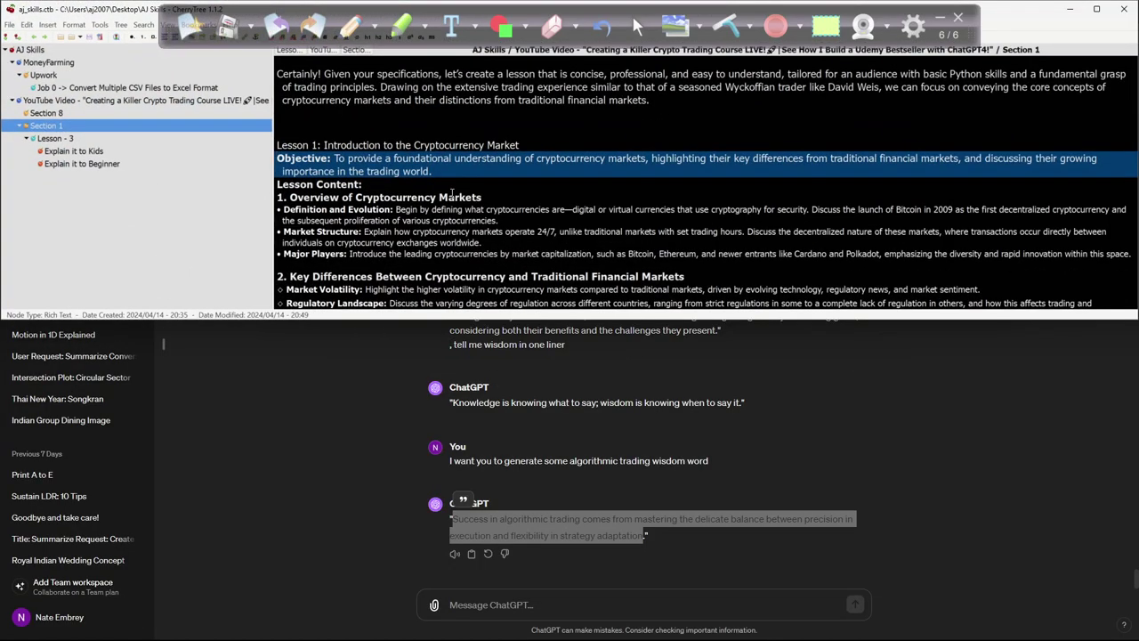
{"action": "key", "text": "super+Down"}
{"action": "key", "text": "super+Up"}
{"action": "key", "text": "super+Down"}
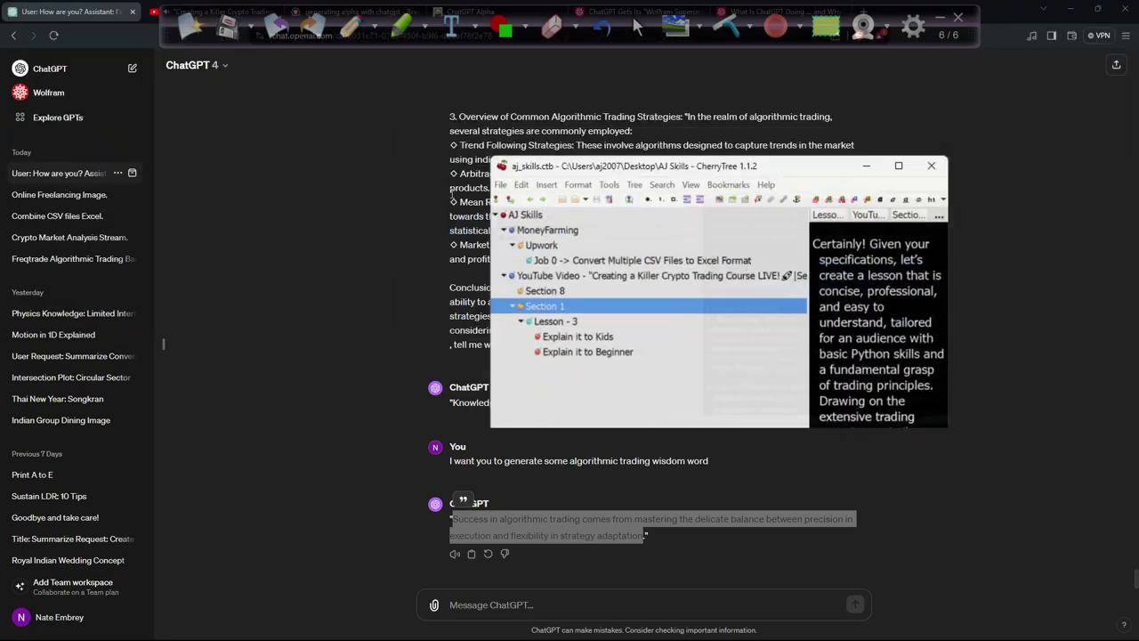
{"action": "key", "text": "super+Up"}
Step: Insert the copied algorithmic trading wisdom sentence at the very start of the Section 1 text, followed by a blank line
{"action": "key", "text": "Up"}
{"action": "key", "text": "Up"}
{"action": "key", "text": "Up"}
{"action": "key", "text": "Up"}
{"action": "key", "text": "Up"}
{"action": "key", "text": "Up"}
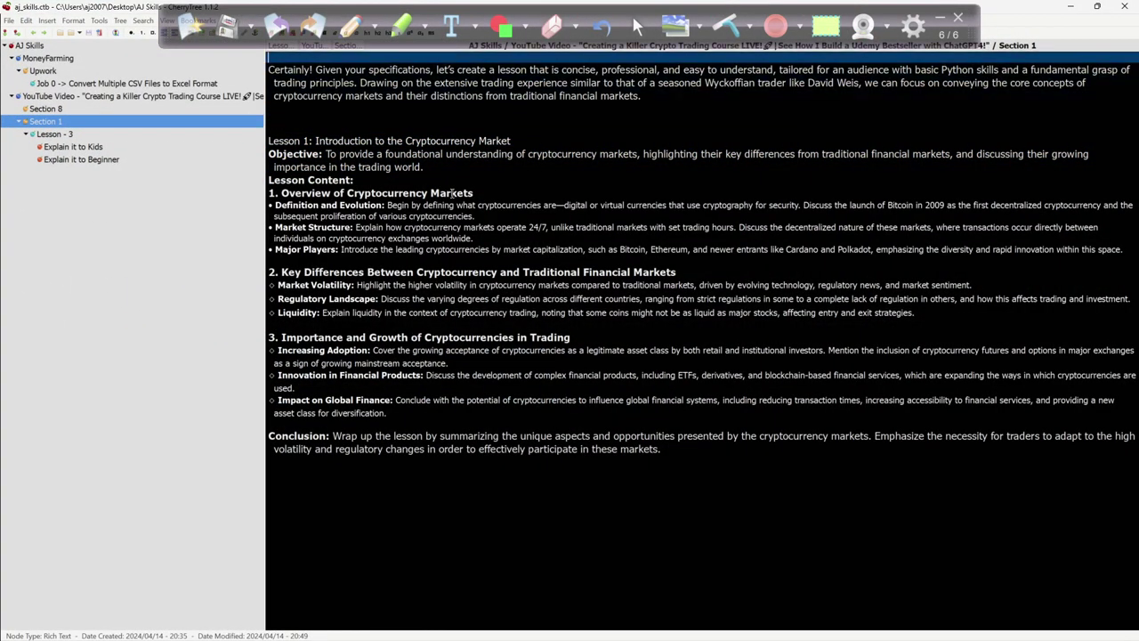
{"action": "key", "text": "Return"}
{"action": "key", "text": "Up"}
{"action": "key", "text": "ctrl+v"}
{"action": "key", "text": "Return"}
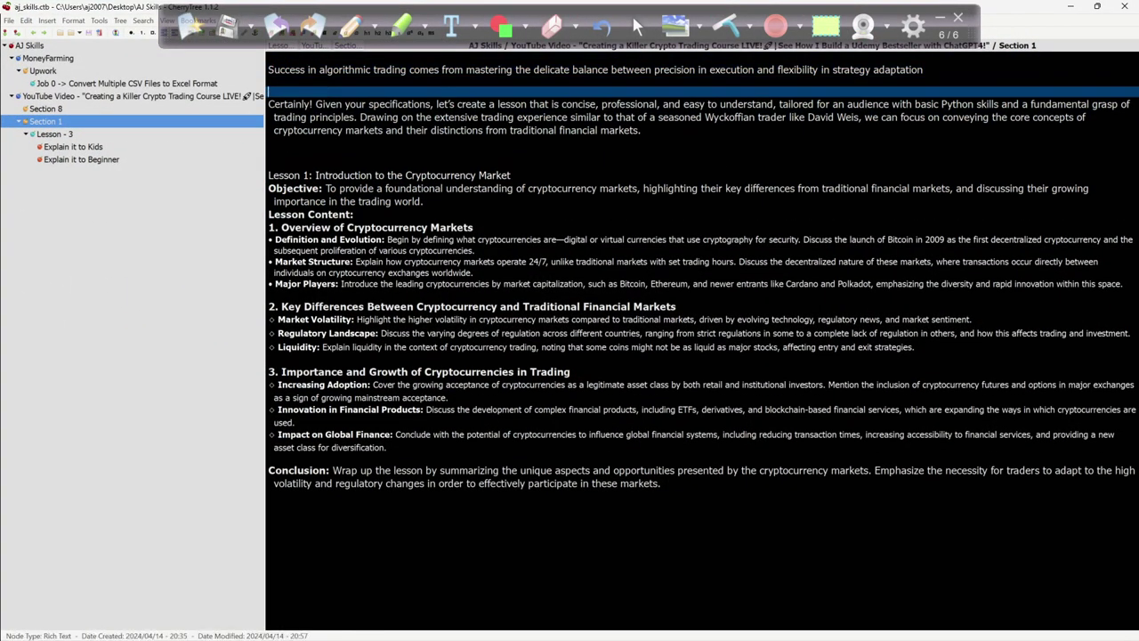
Step: Switch back to the browser and bring up the YouTube page of the Killer Crypto Trading Course video
{"action": "key", "text": "alt+Tab"}
{"action": "left_click", "coordinate": [674, 260]}
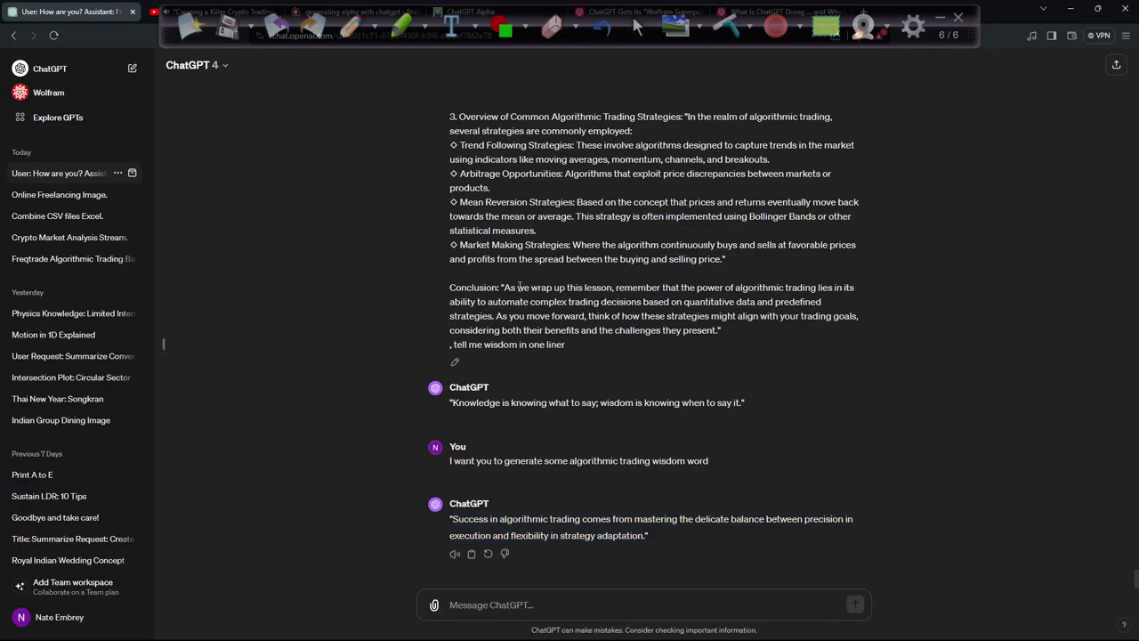
{"action": "left_click", "coordinate": [178, 12]}
{"action": "left_click", "coordinate": [317, 273]}
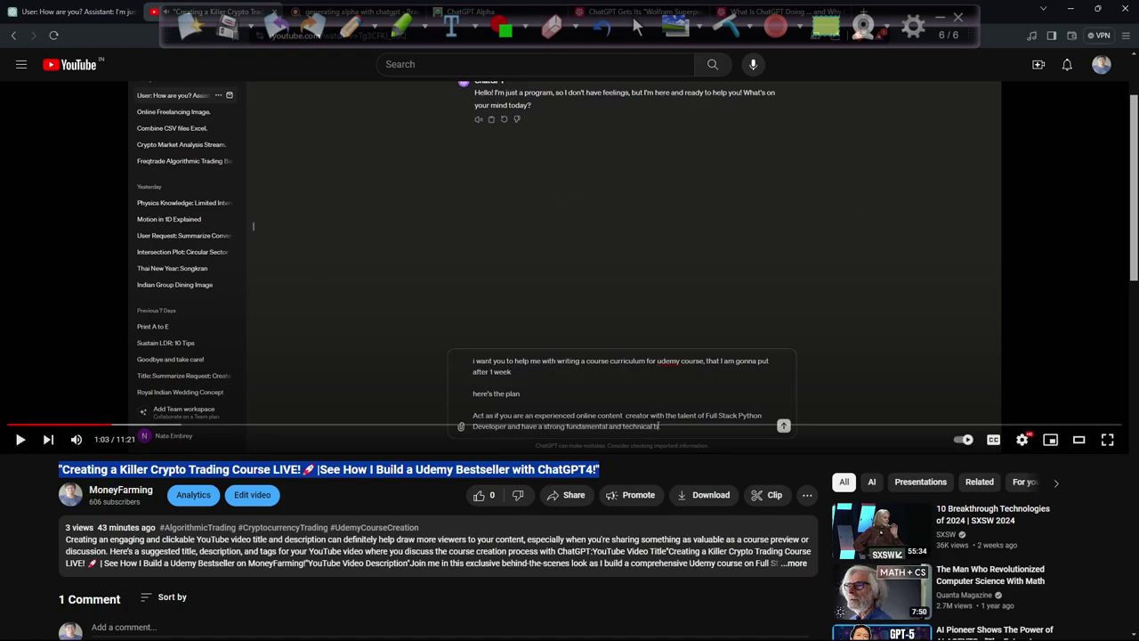